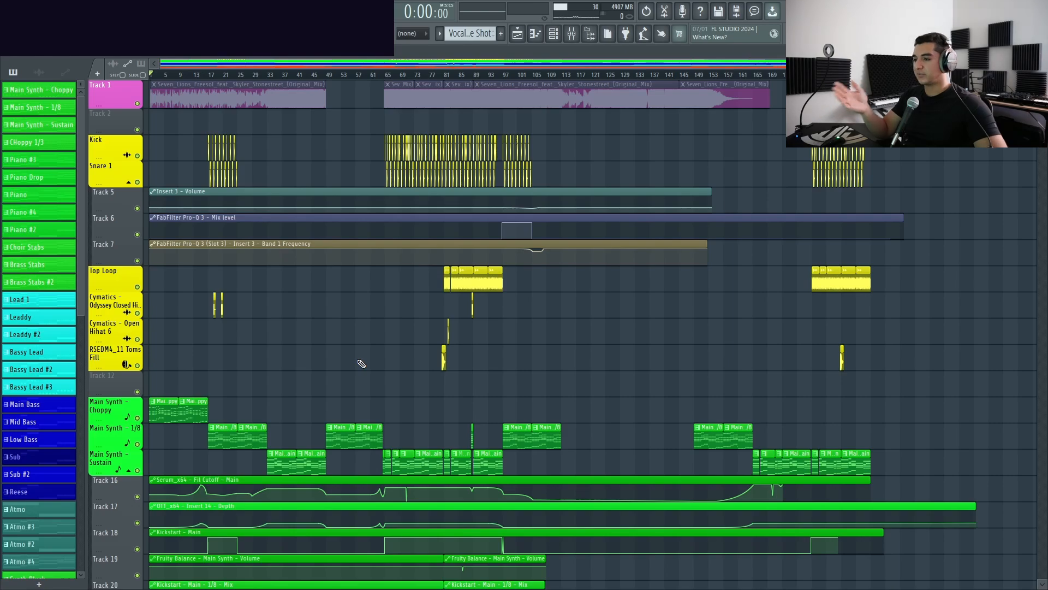
Look through the playlist's tracks from the reference audio and drums down through the synths to the bass
scroll(361, 364, "down", 10)
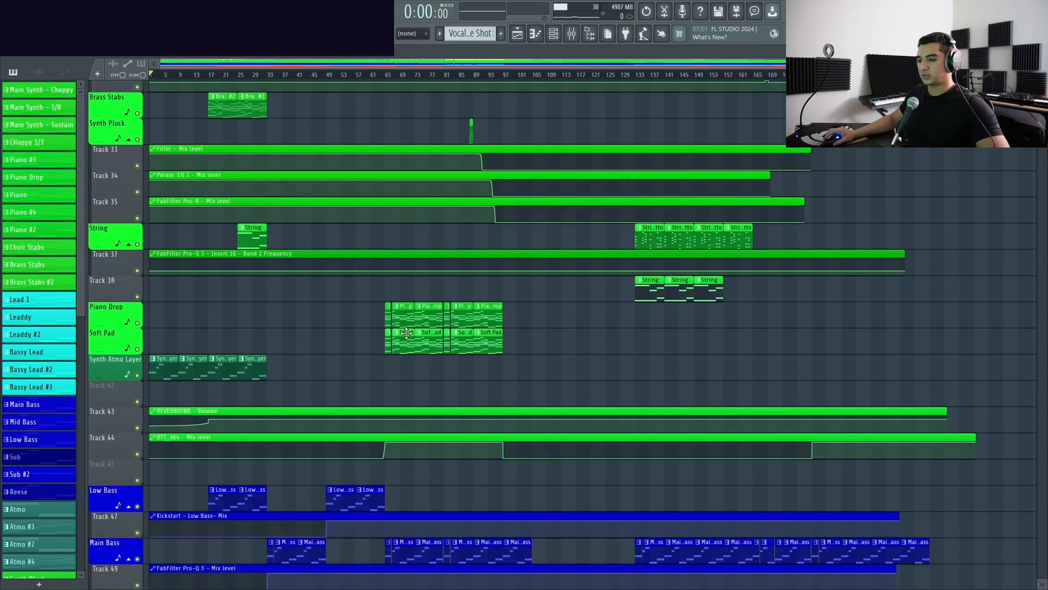
scroll(407, 333, "down", 10)
scroll(407, 337, "up", 20)
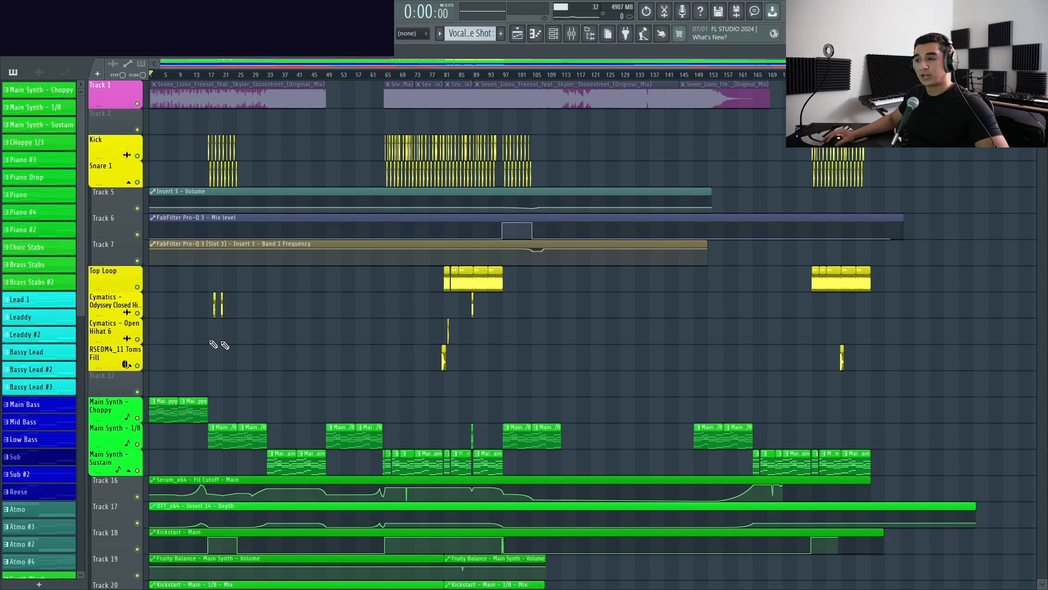
scroll(214, 344, "down", 9)
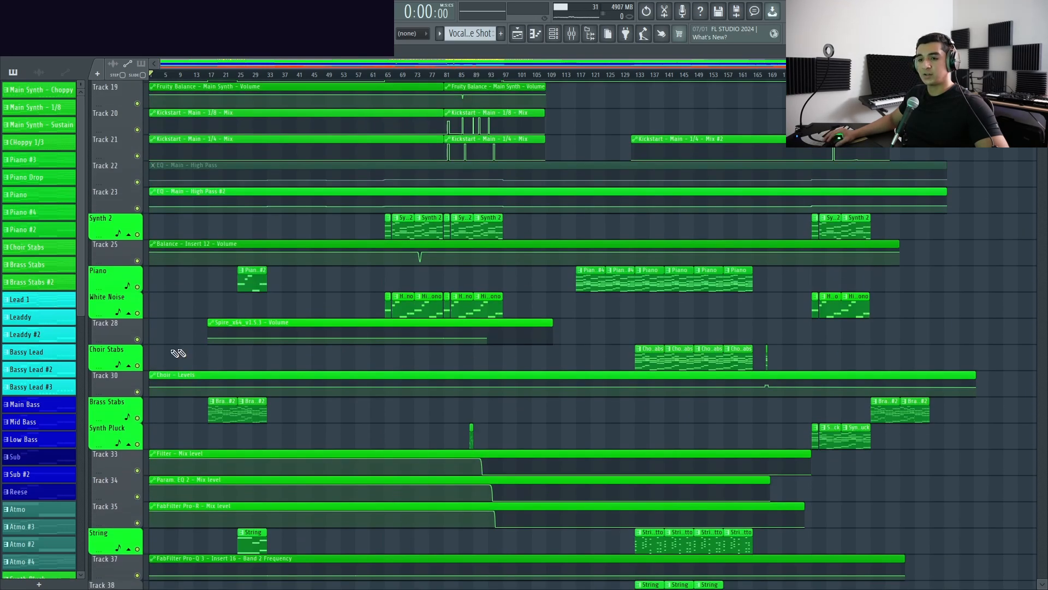
scroll(375, 339, "up", 9)
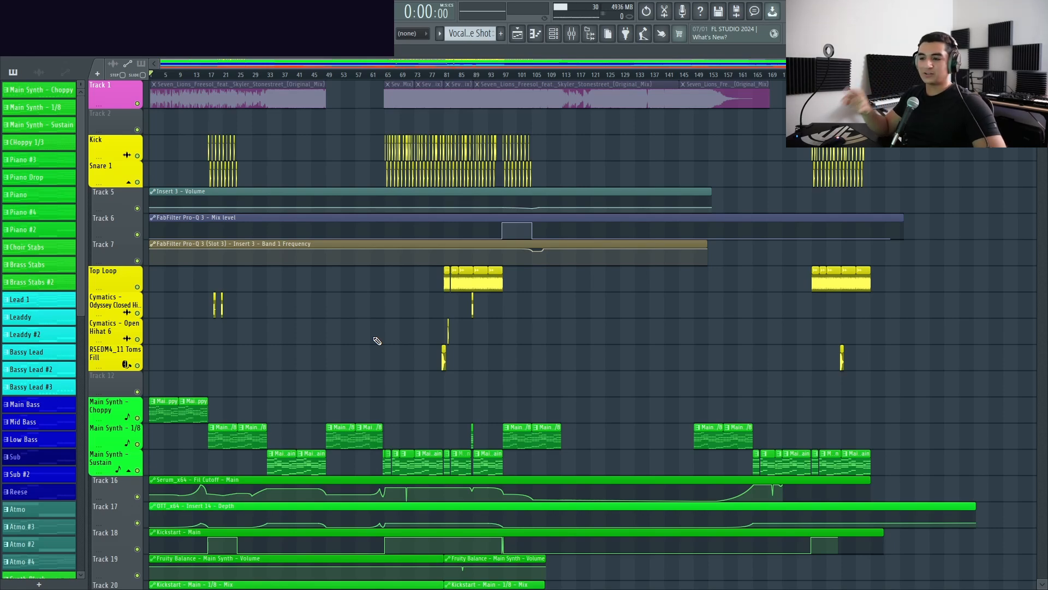
scroll(377, 341, "down", 10)
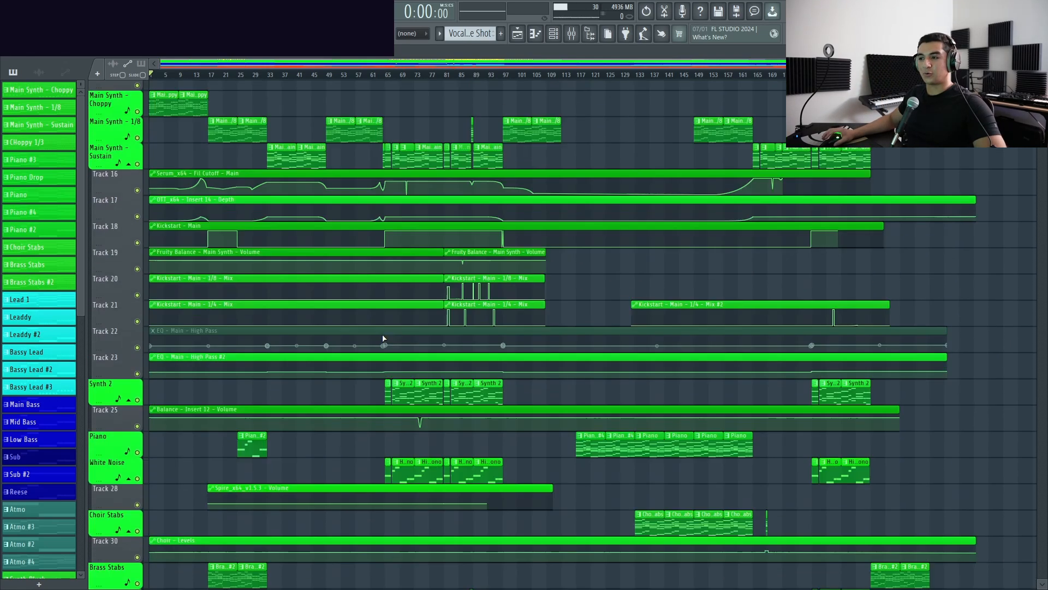
scroll(387, 339, "up", 10)
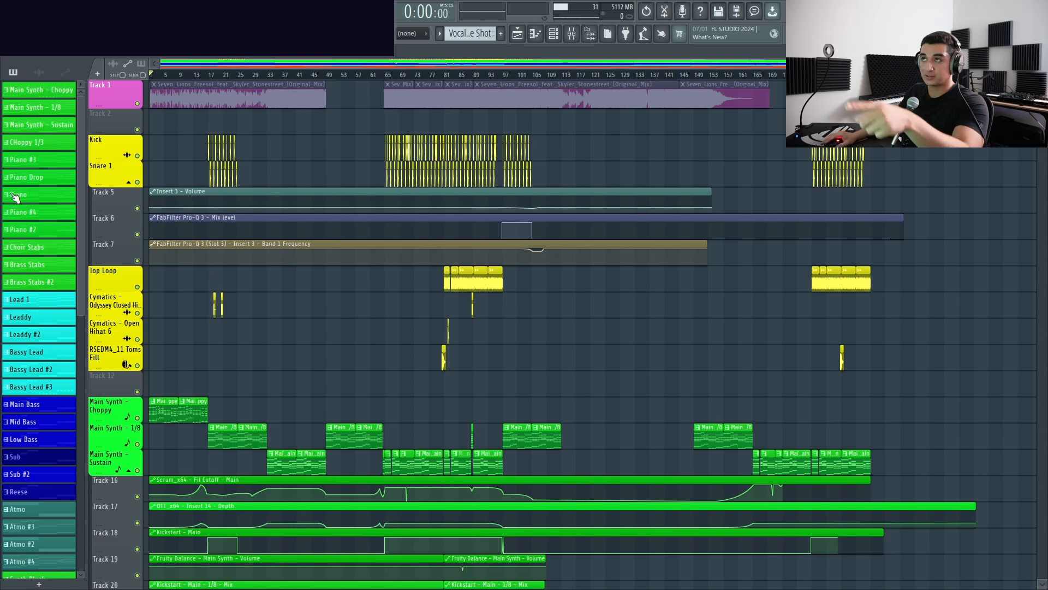
scroll(32, 333, "down", 4)
scroll(47, 409, "up", 4)
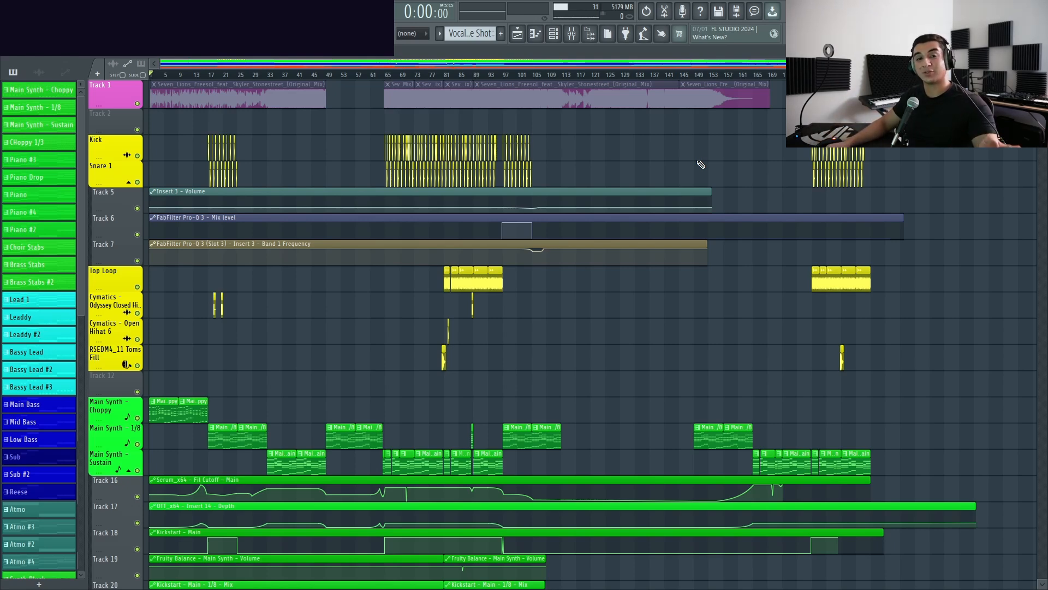
Collapse the reference audio track in the playlist and look through the pattern list from Main Synth - Choppy to Soft Pad
left_click(591, 76)
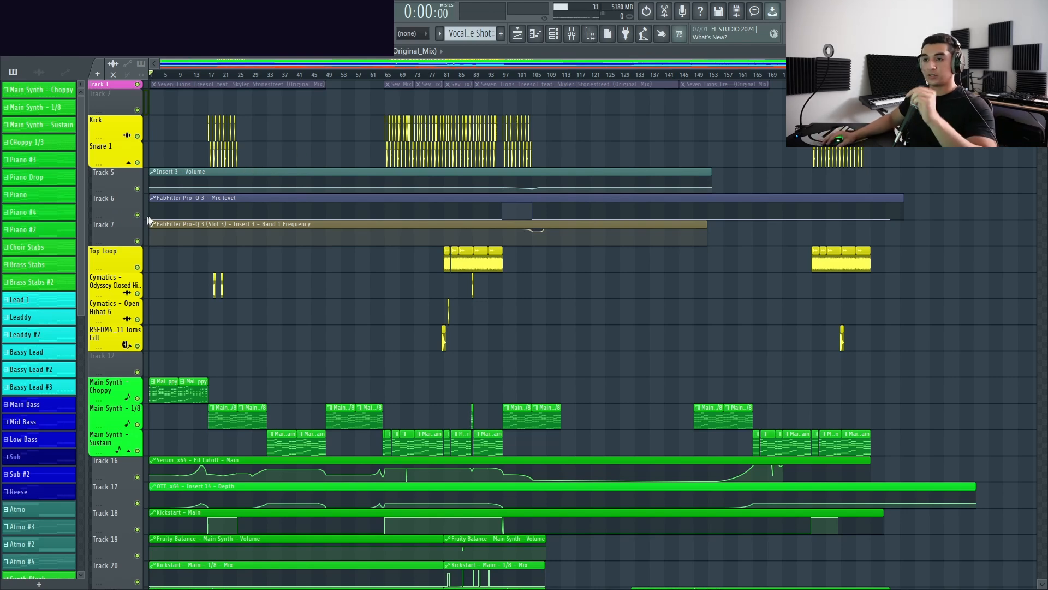
scroll(48, 109, "down", 5)
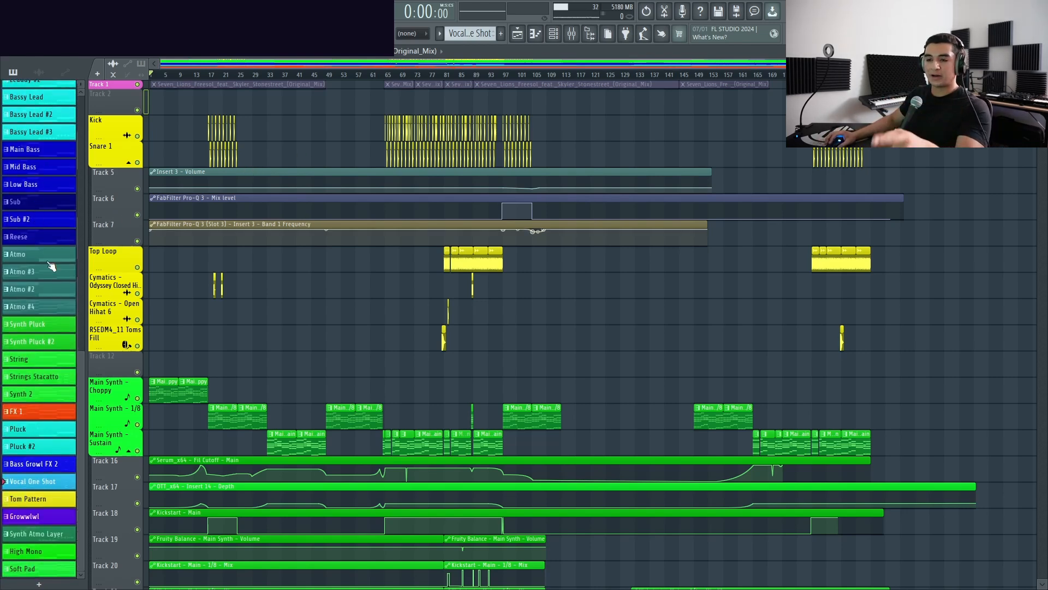
scroll(47, 349, "up", 5)
scroll(41, 337, "down", 5)
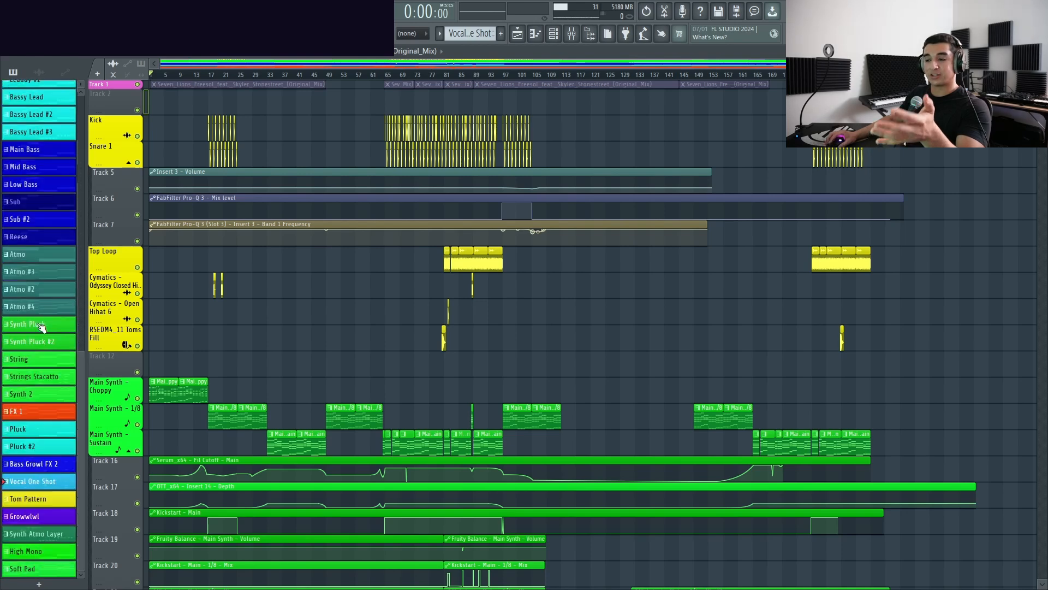
scroll(39, 321, "up", 5)
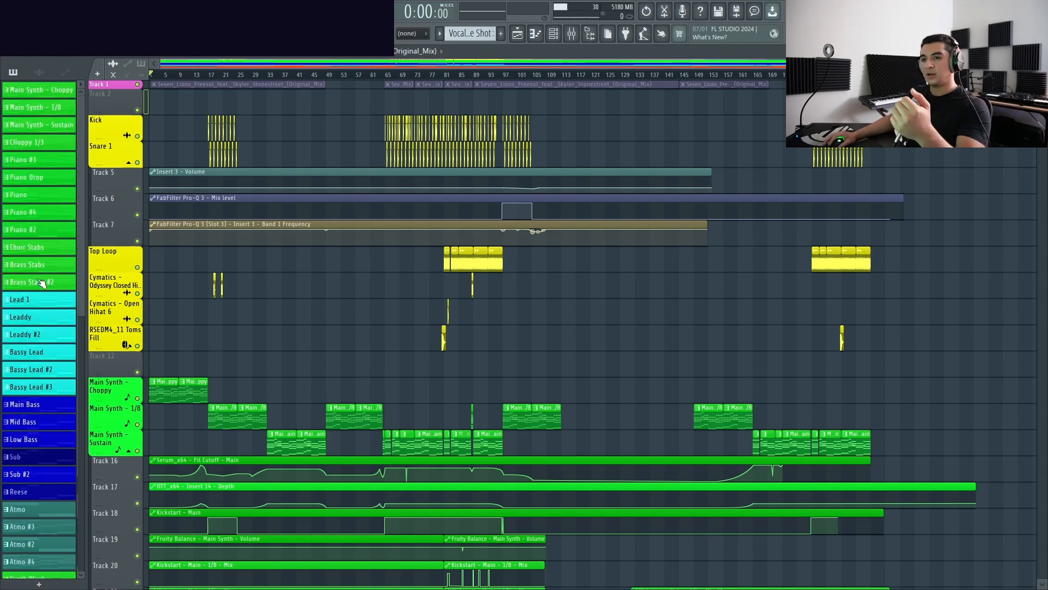
scroll(49, 256, "down", 5)
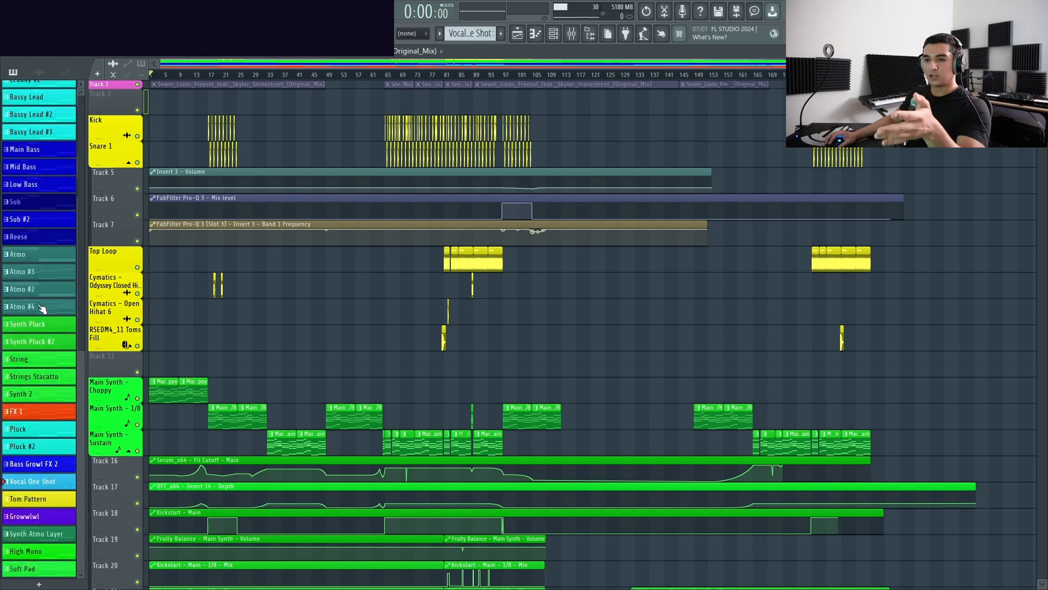
scroll(42, 308, "up", 5)
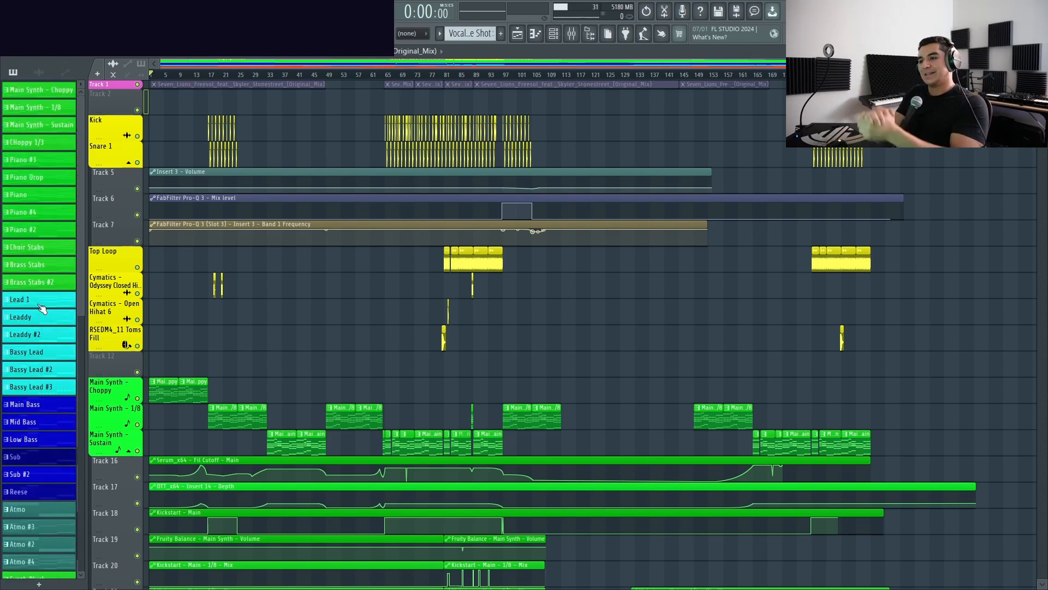
Examine the playlist's colour-coded track groups from the drums and main synths through basses, leads and atmospheres to the orange FX tracks
scroll(327, 262, "down", 4)
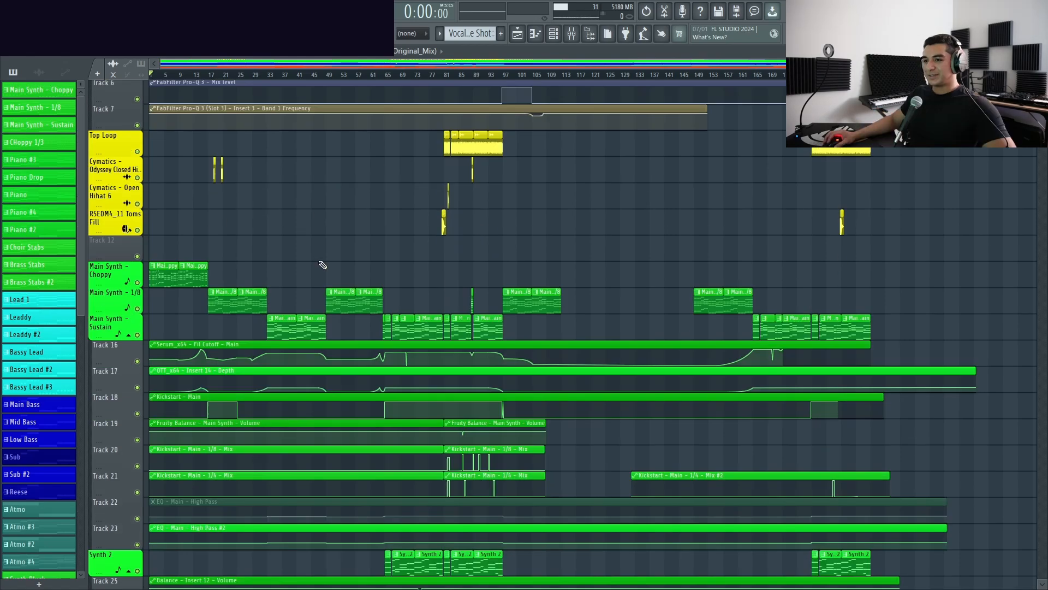
scroll(308, 267, "up", 4)
scroll(392, 217, "down", 7)
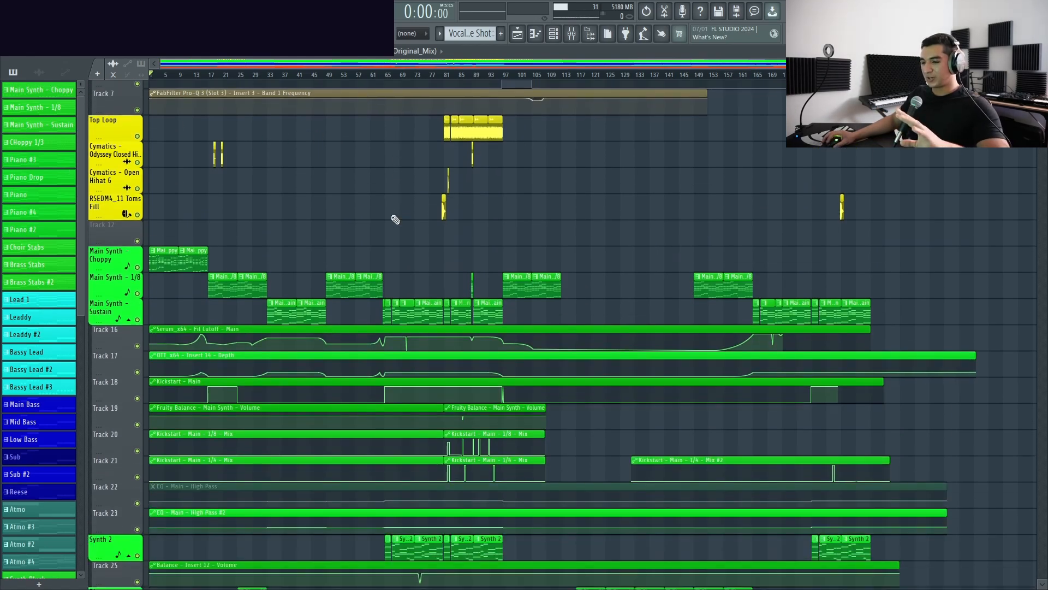
scroll(200, 218, "down", 3)
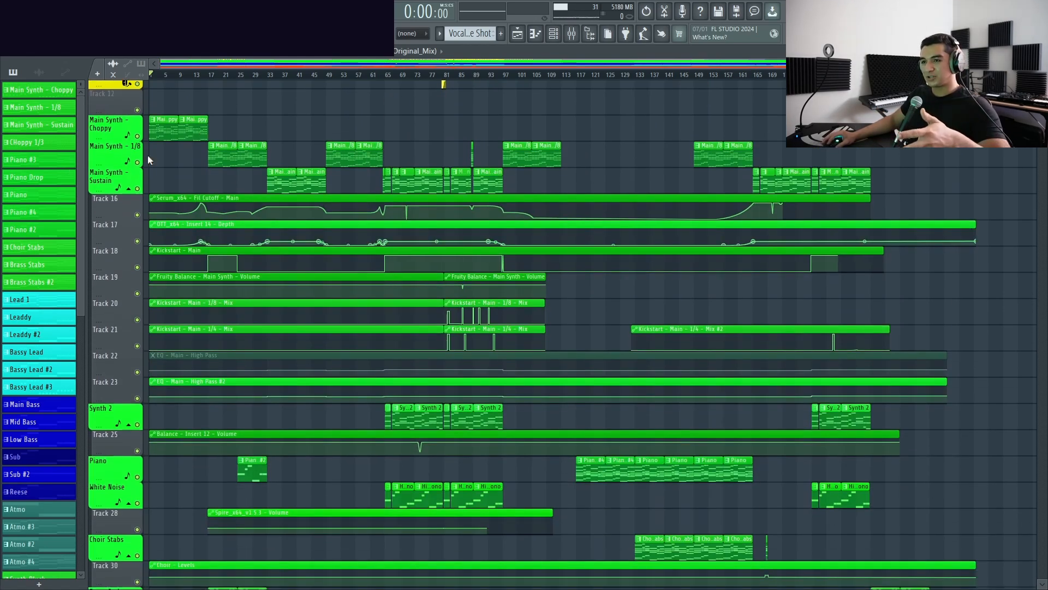
scroll(218, 240, "down", 3)
scroll(233, 257, "down", 20)
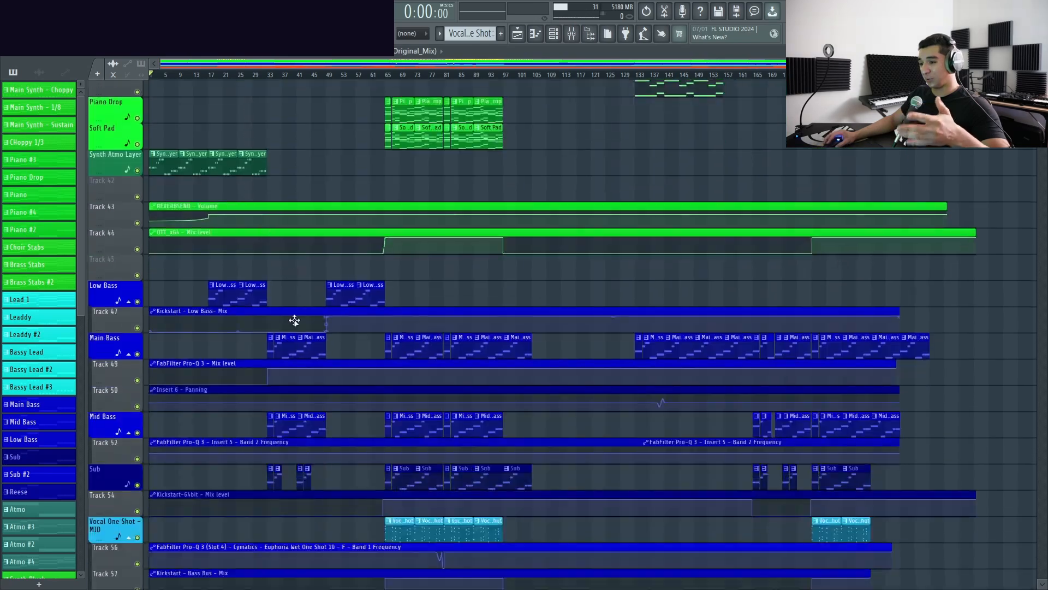
scroll(320, 321, "up", 20)
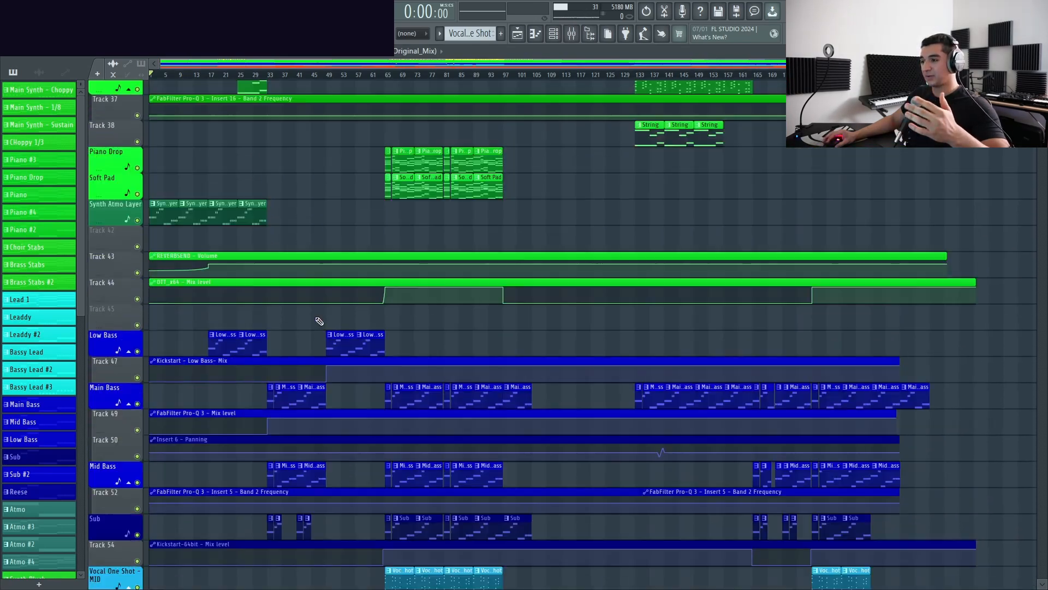
scroll(316, 320, "down", 20)
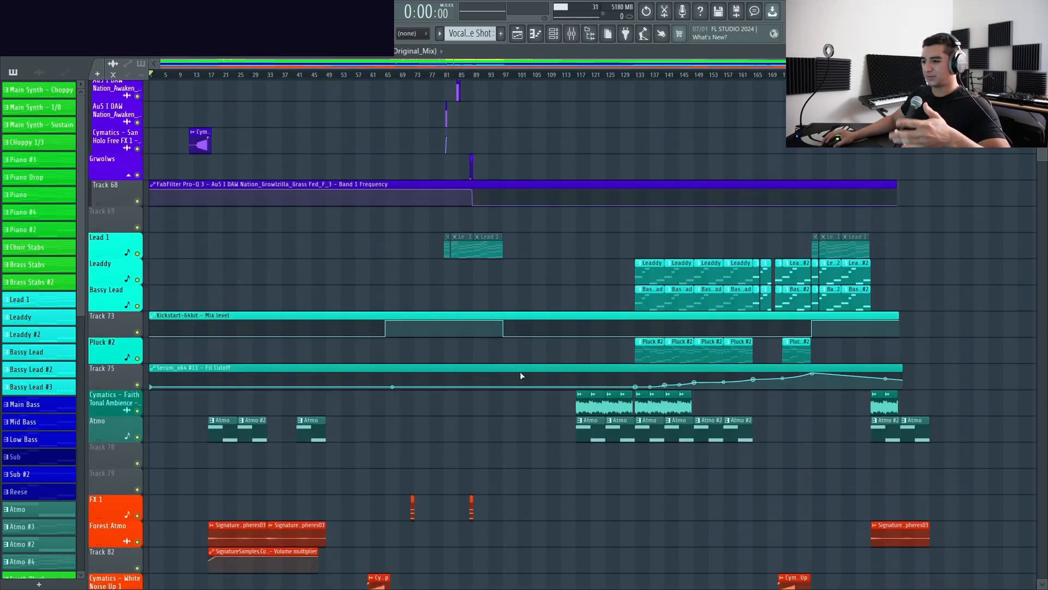
scroll(323, 408, "up", 20)
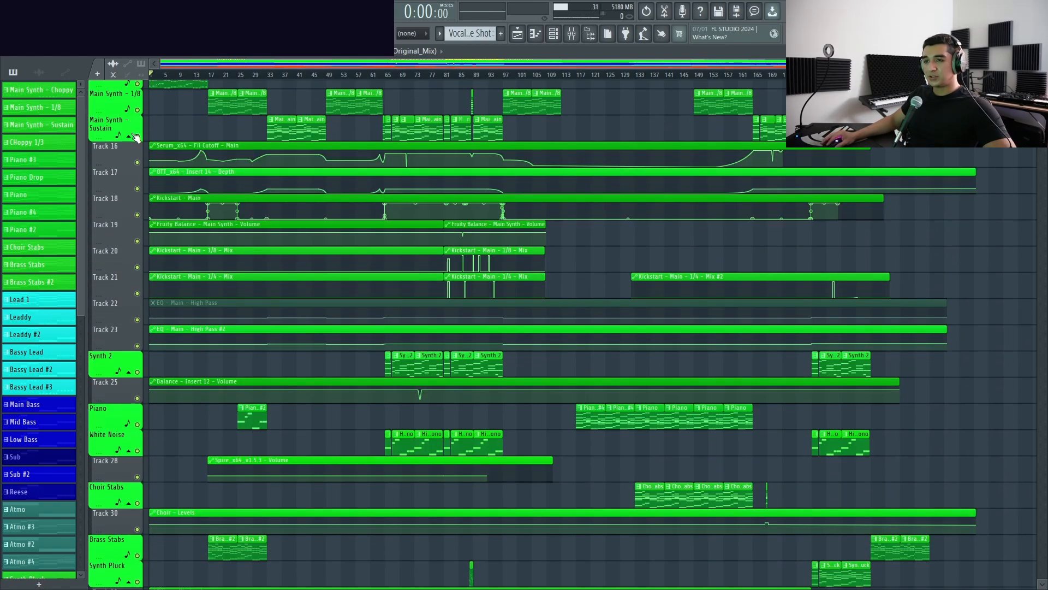
scroll(247, 205, "down", 8)
scroll(131, 137, "up", 8)
scroll(237, 285, "down", 14)
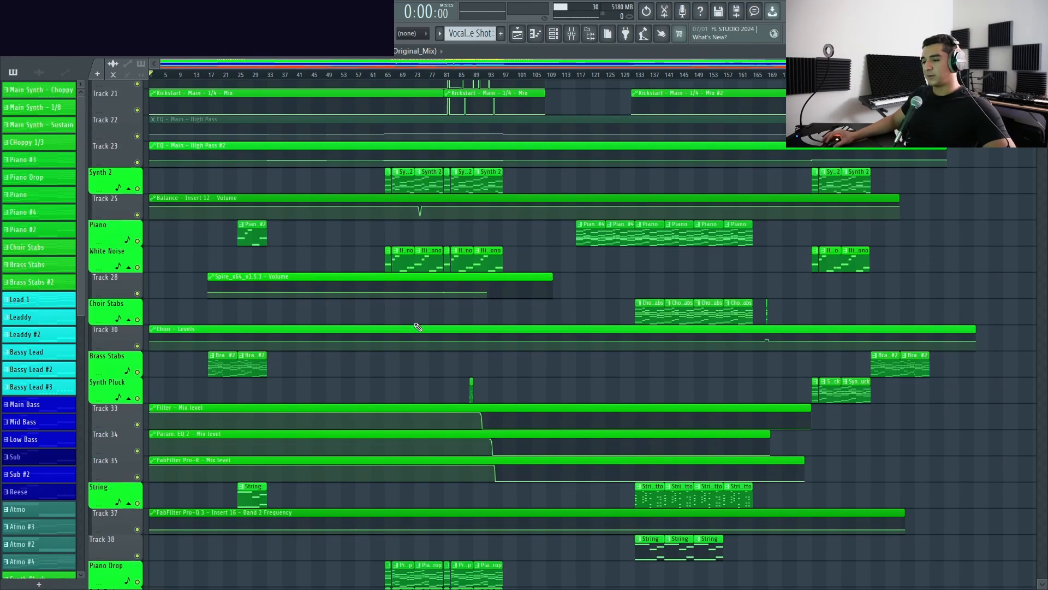
scroll(236, 285, "down", 20)
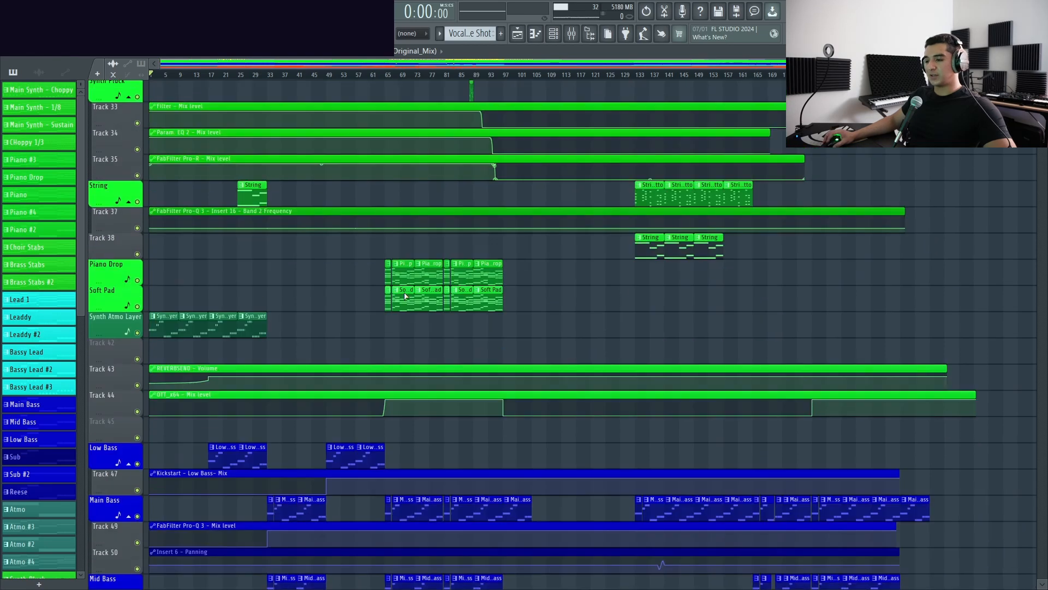
scroll(382, 300, "down", 11)
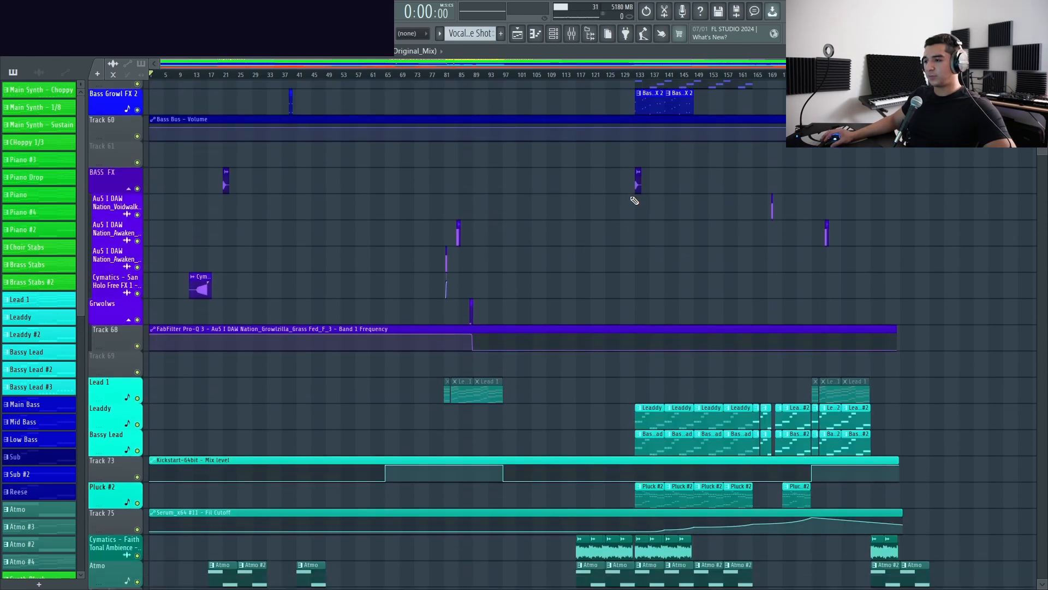
scroll(725, 346, "down", 12)
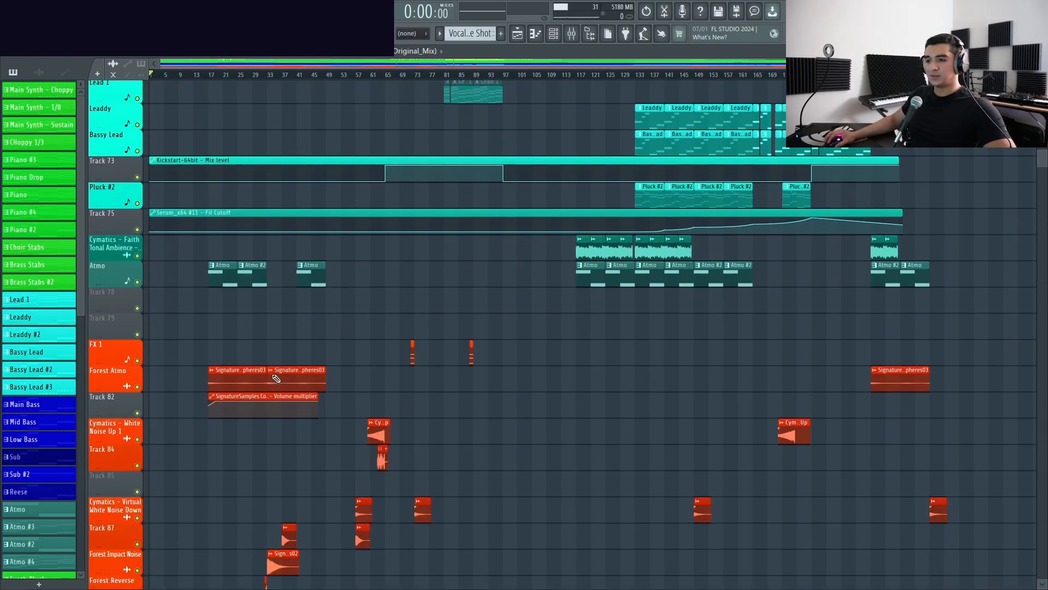
scroll(322, 352, "up", 20)
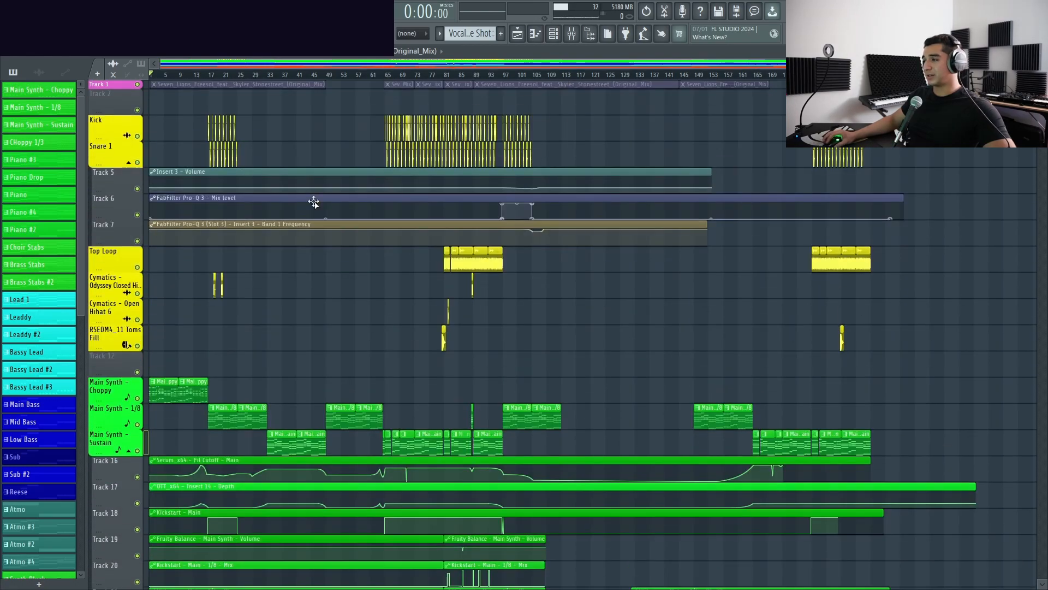
Show the mixer and check its colour-coded inserts as far as insert 64, selecting that insert to view its effects
left_click(572, 35)
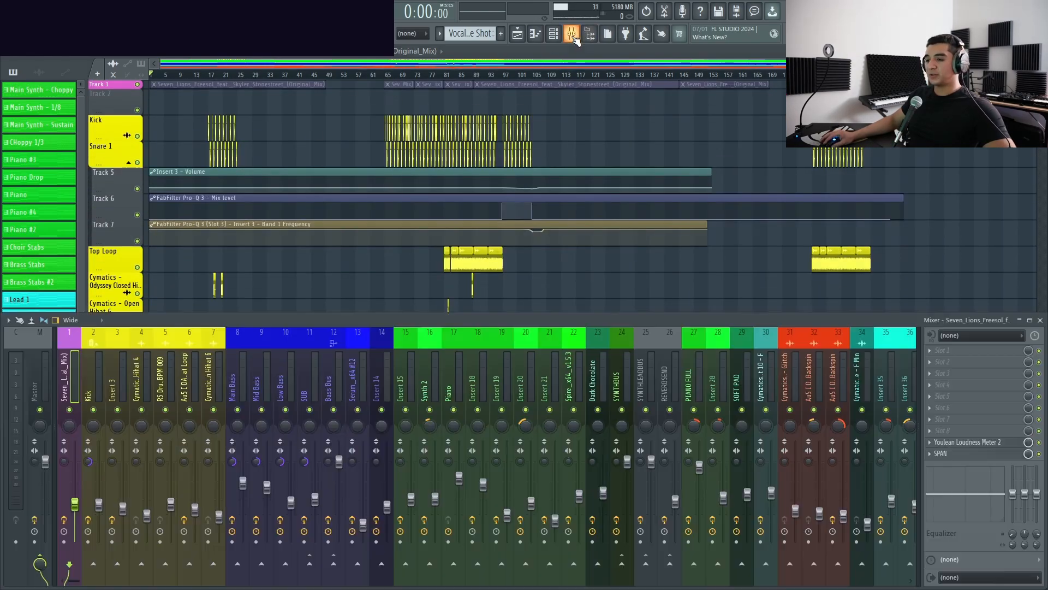
scroll(270, 355, "down", 10)
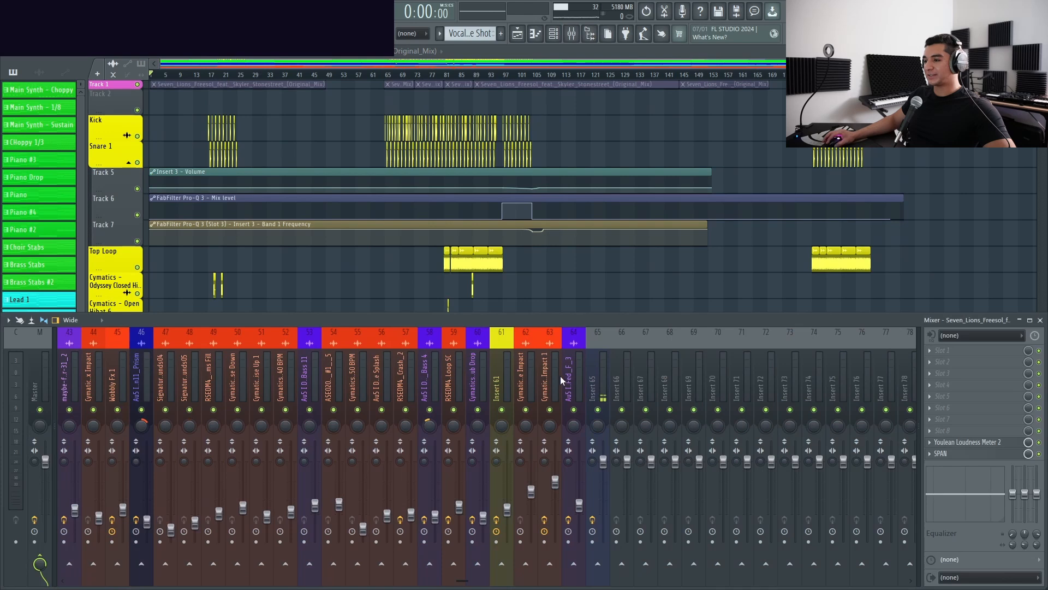
left_click(574, 379)
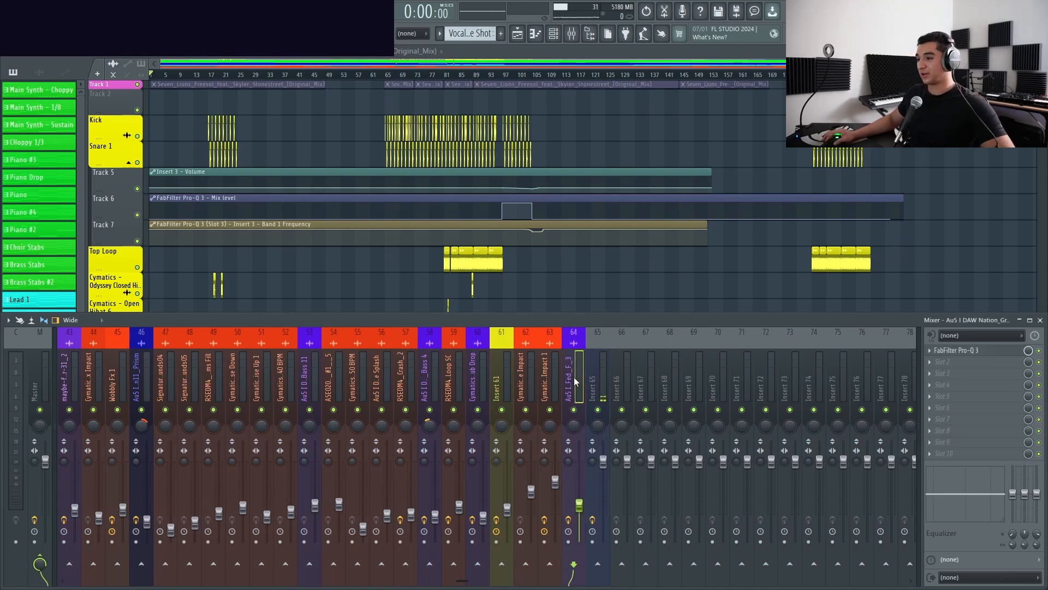
scroll(442, 379, "up", 10)
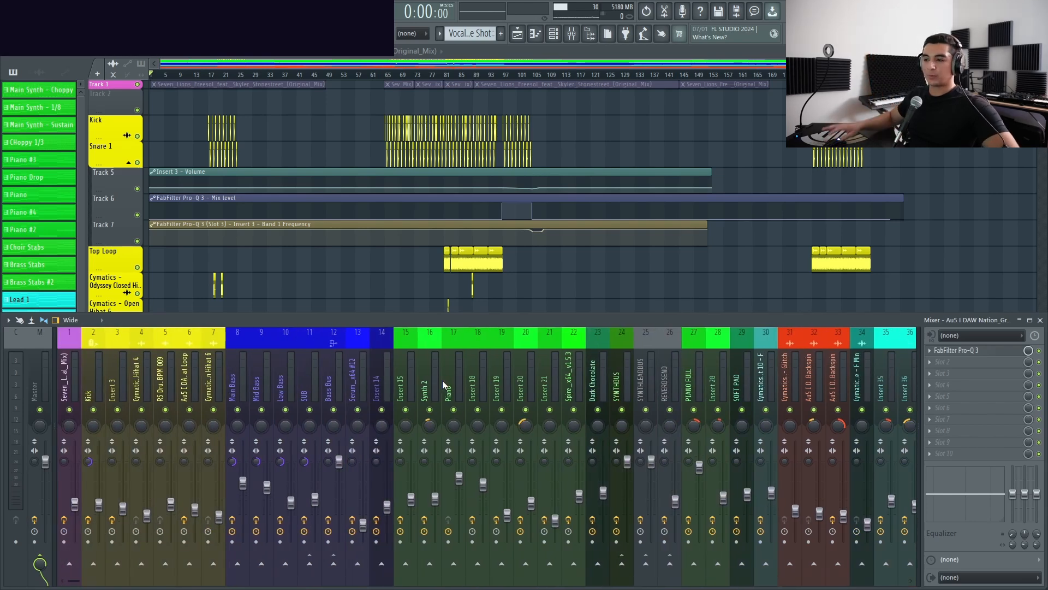
Inspect the effects and routing of individual mixer inserts, including the Spire insert 22, the Backspin insert 32 and Insert 42
scroll(442, 379, "down", 2)
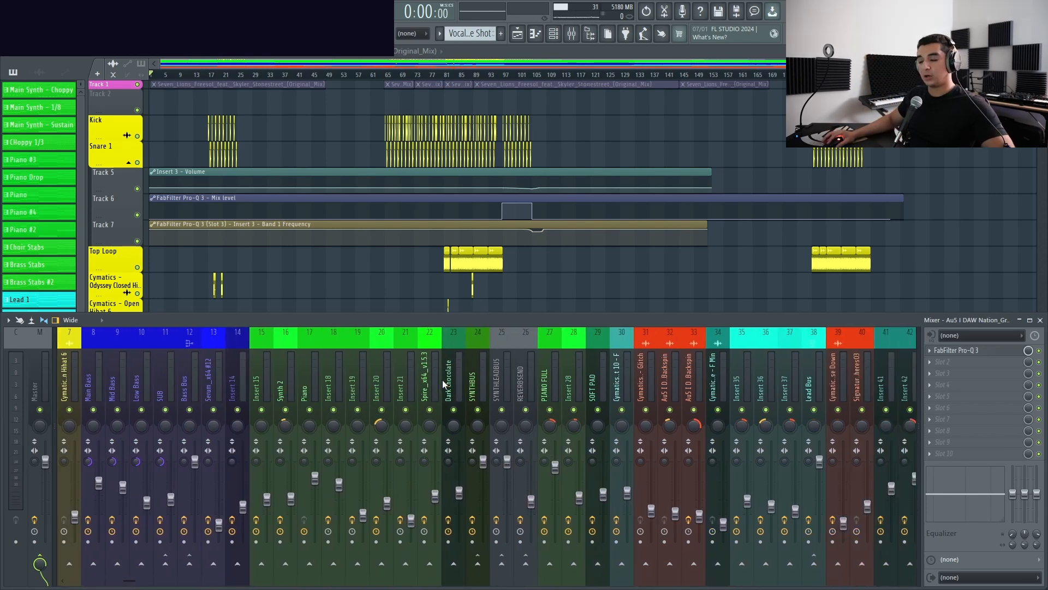
scroll(442, 378, "down", 5)
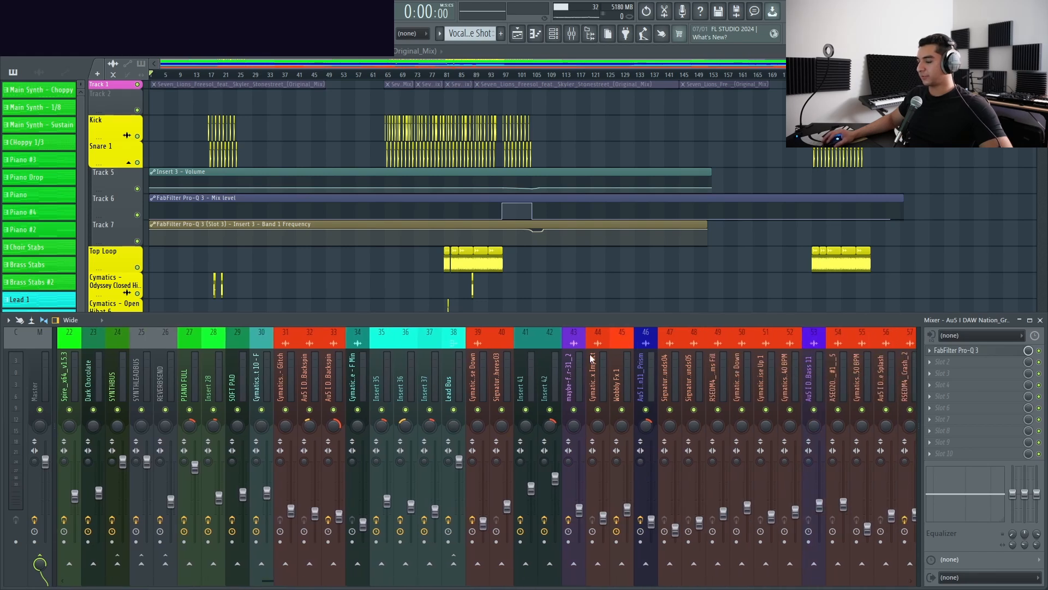
scroll(631, 360, "up", 3)
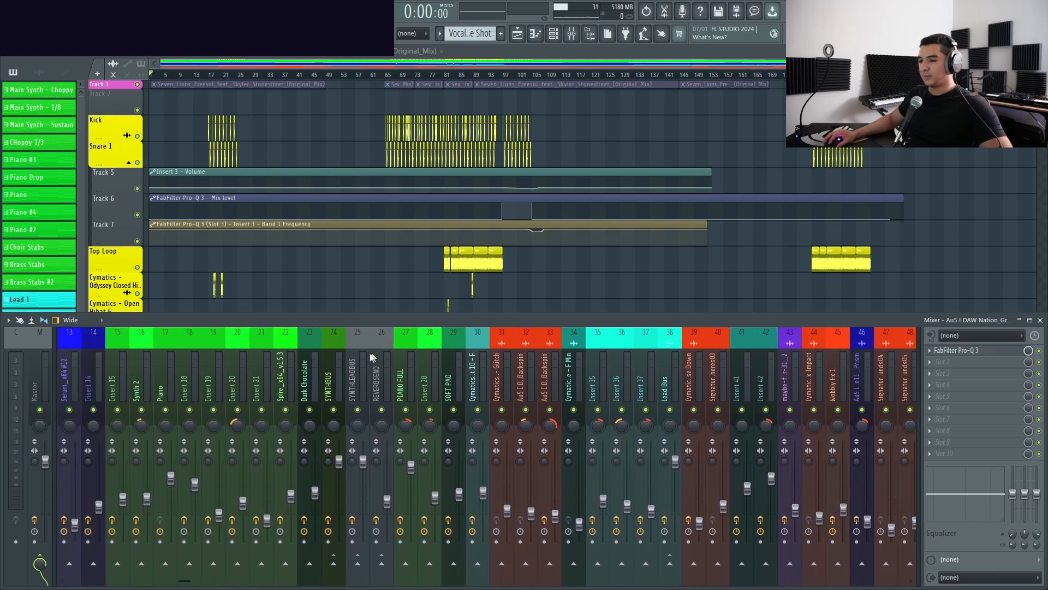
left_click(281, 371)
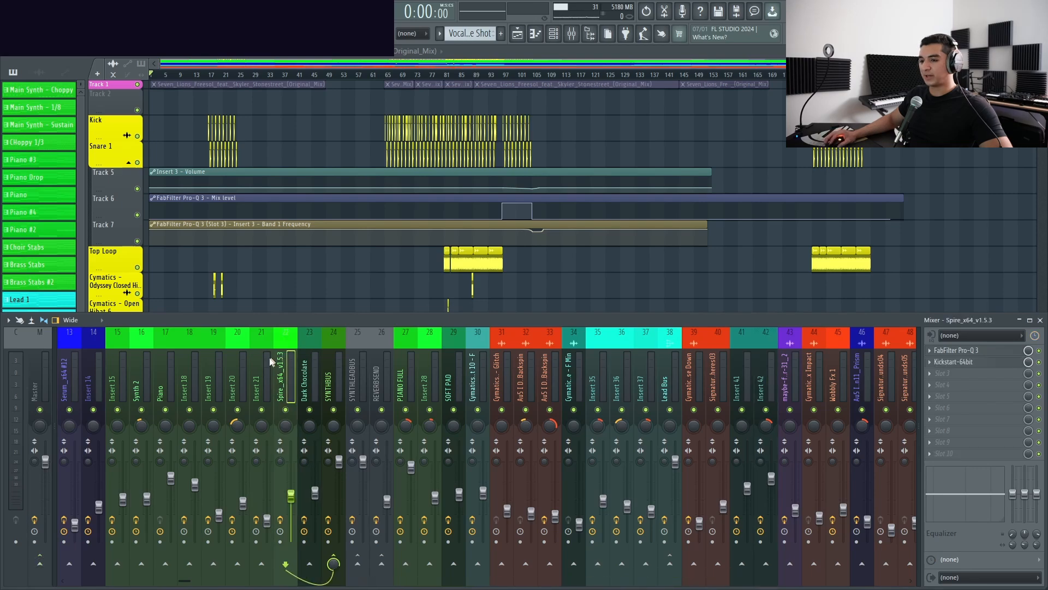
scroll(233, 375, "up", 4)
scroll(235, 374, "down", 3)
left_click(476, 377)
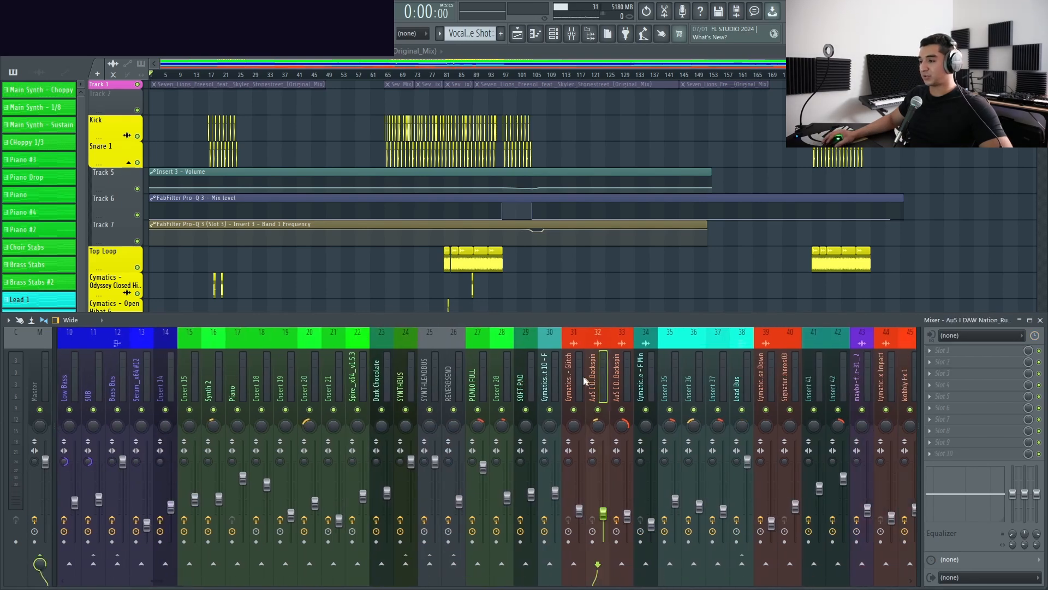
scroll(567, 376, "down", 3)
left_click(589, 379)
scroll(293, 363, "up", 2)
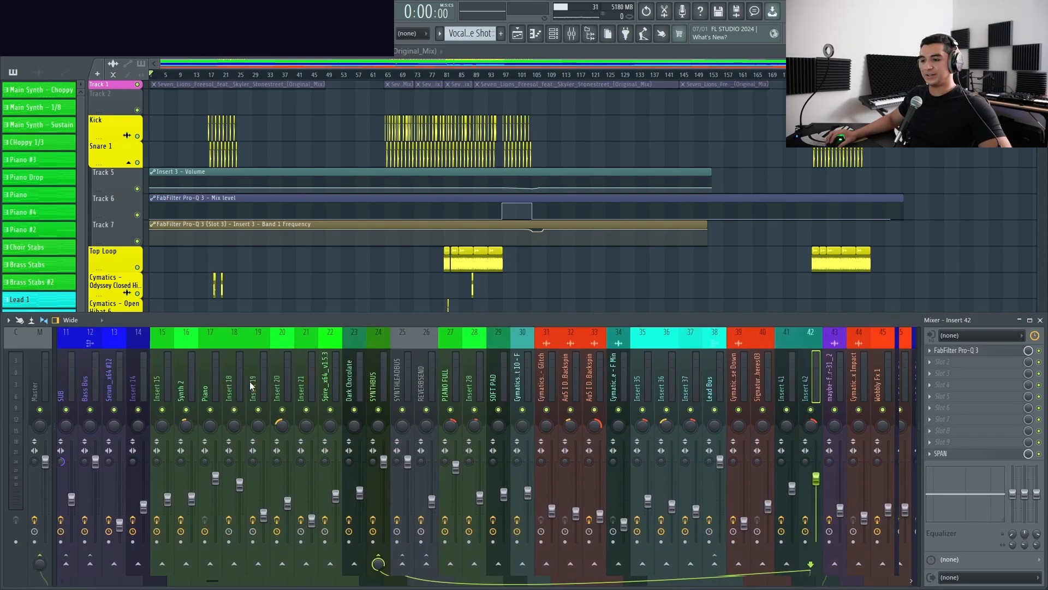
Check the mixer's remaining inserts past insert 64, return to the first inserts, and hide the mixer
scroll(294, 364, "down", 5)
scroll(579, 376, "down", 3)
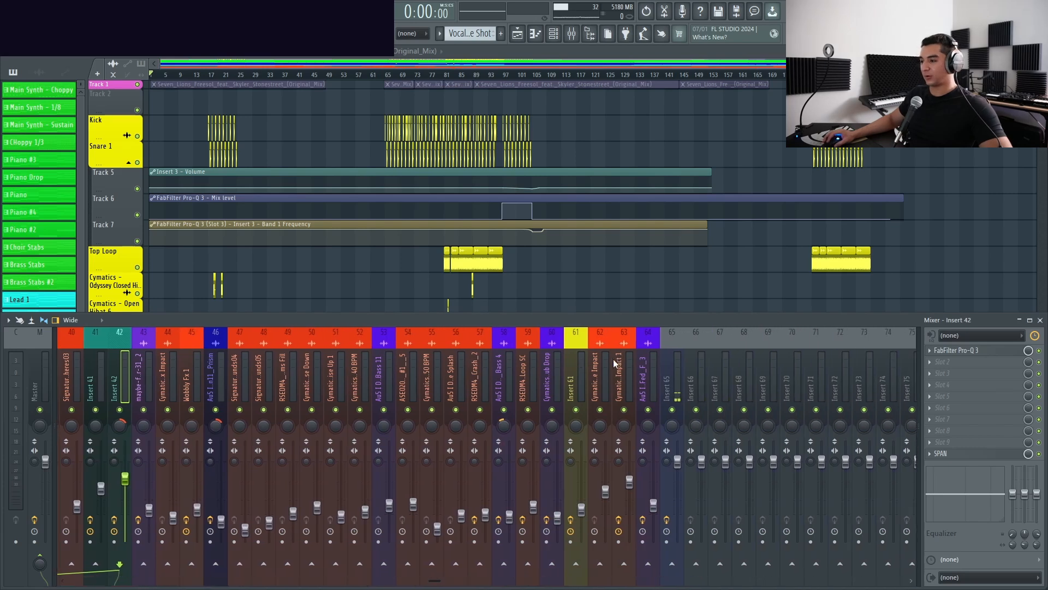
scroll(545, 379, "up", 13)
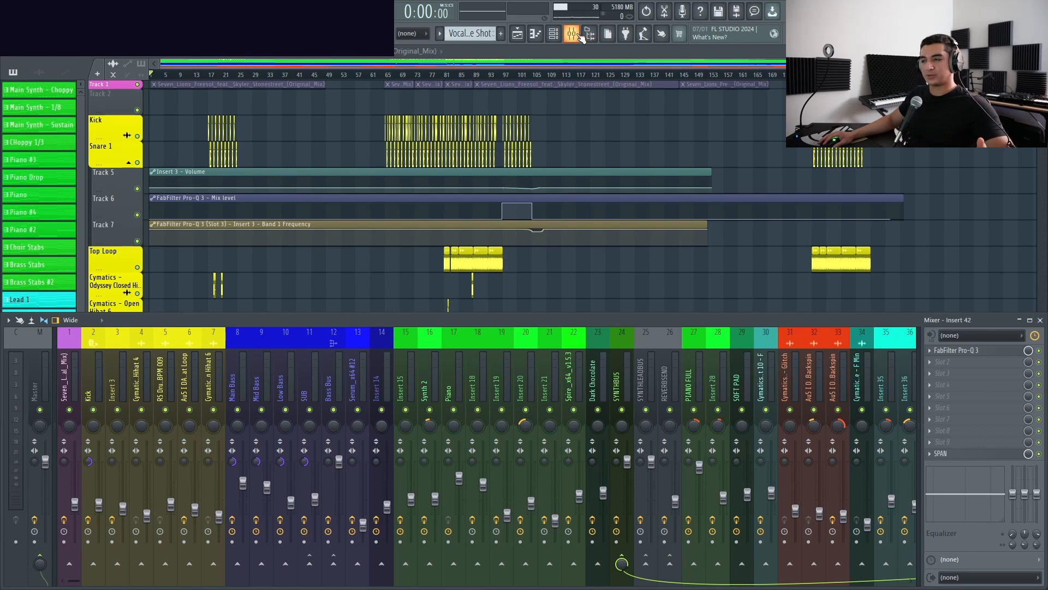
left_click(579, 35)
Play the song from the start while examining the main synth clips, their automation tracks and the other green synth tracks
scroll(239, 342, "down", 4)
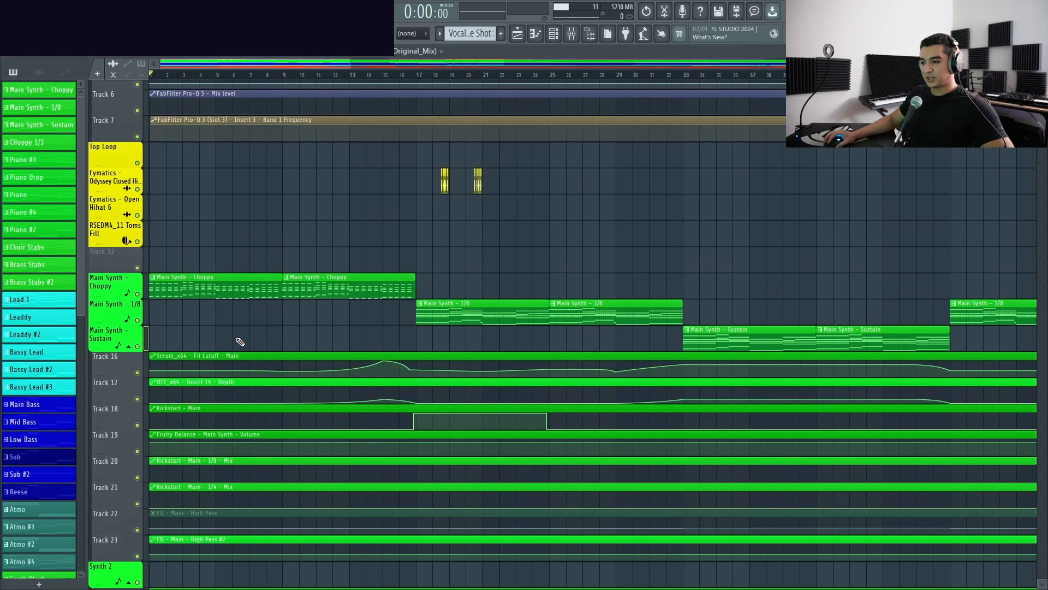
scroll(238, 335, "up", 3)
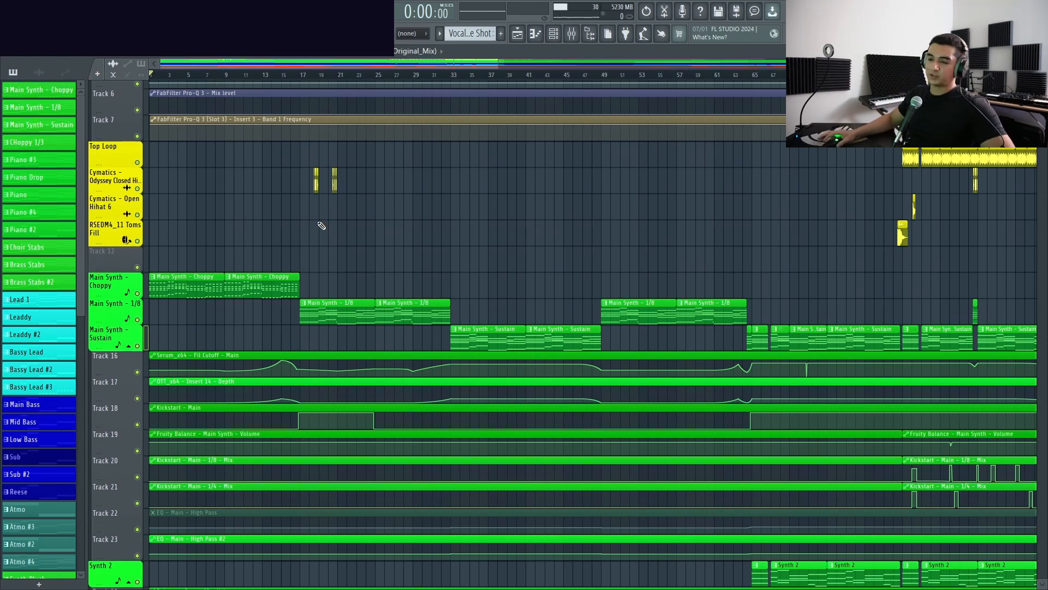
scroll(165, 97, "up", 5)
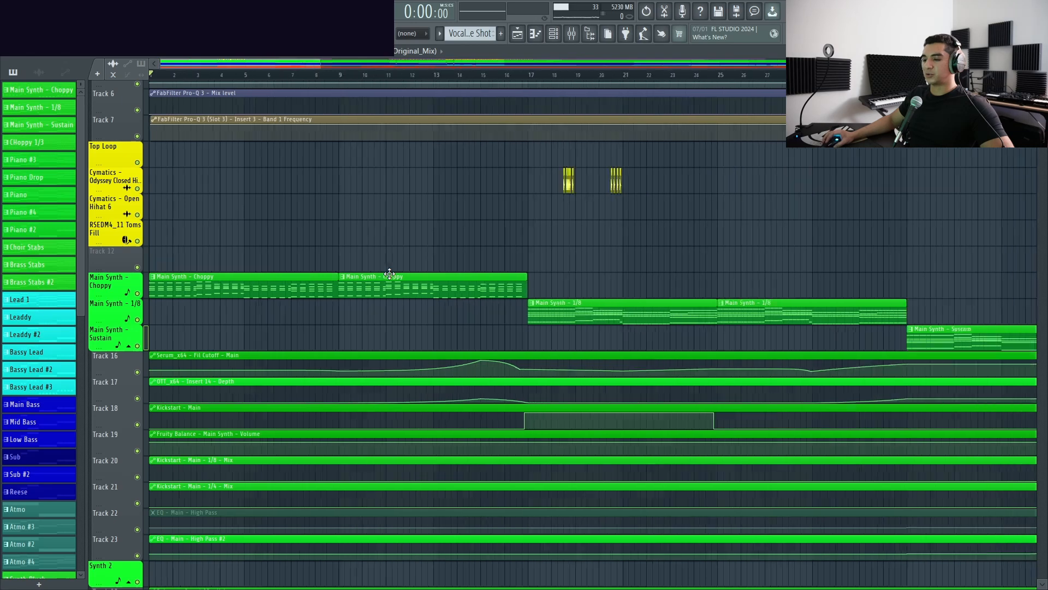
key("space")
scroll(143, 273, "up", 6)
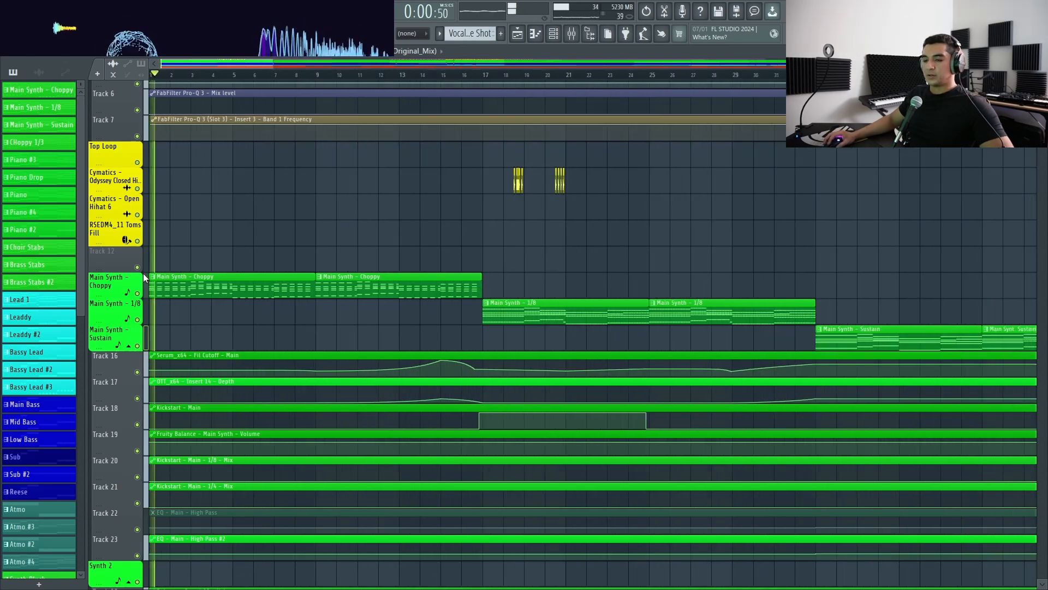
scroll(288, 275, "down", 6)
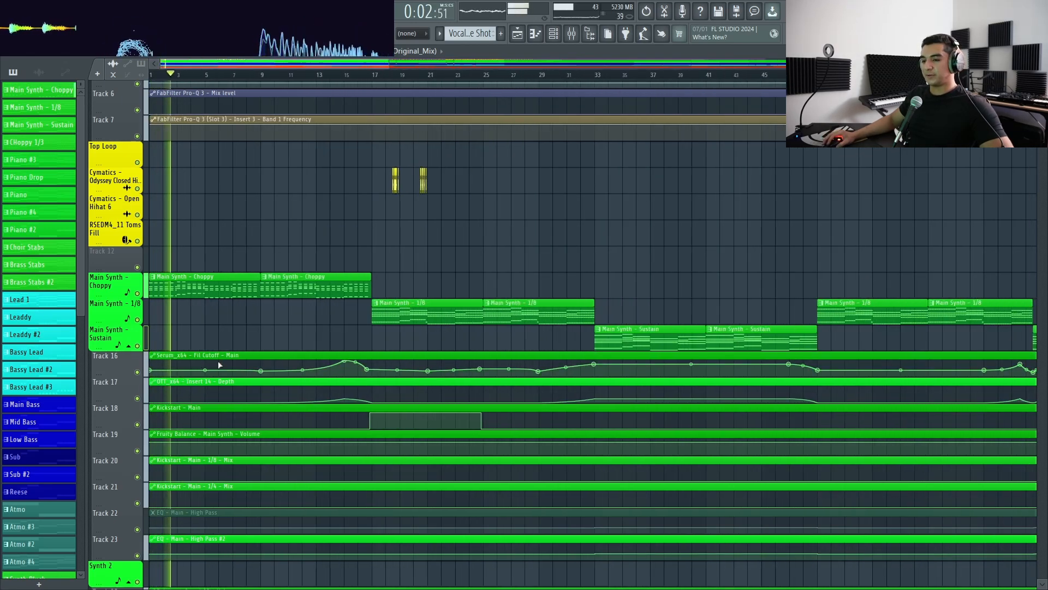
scroll(218, 346, "down", 2)
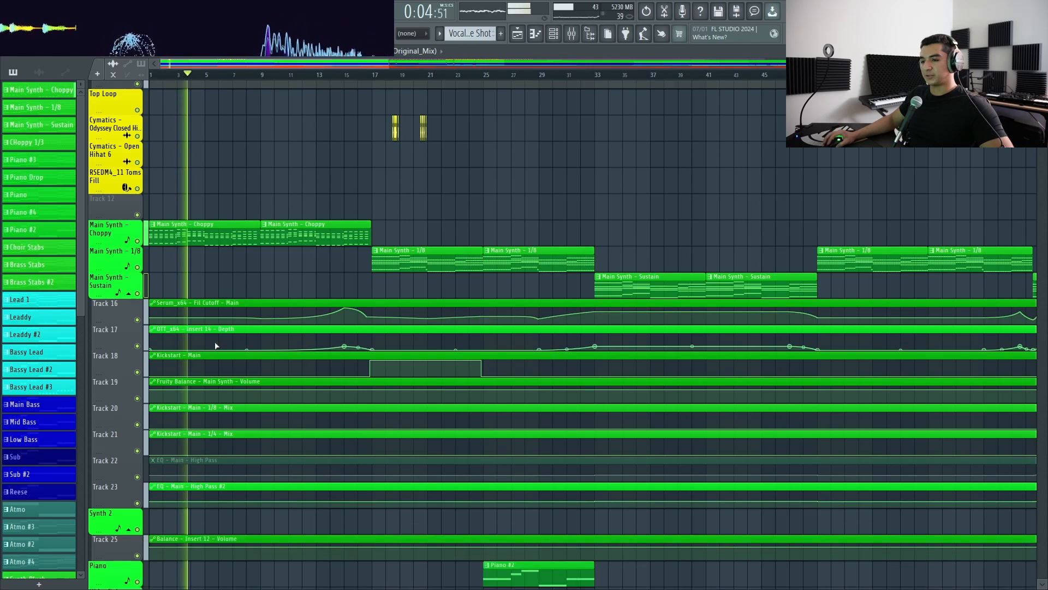
scroll(290, 315, "down", 12)
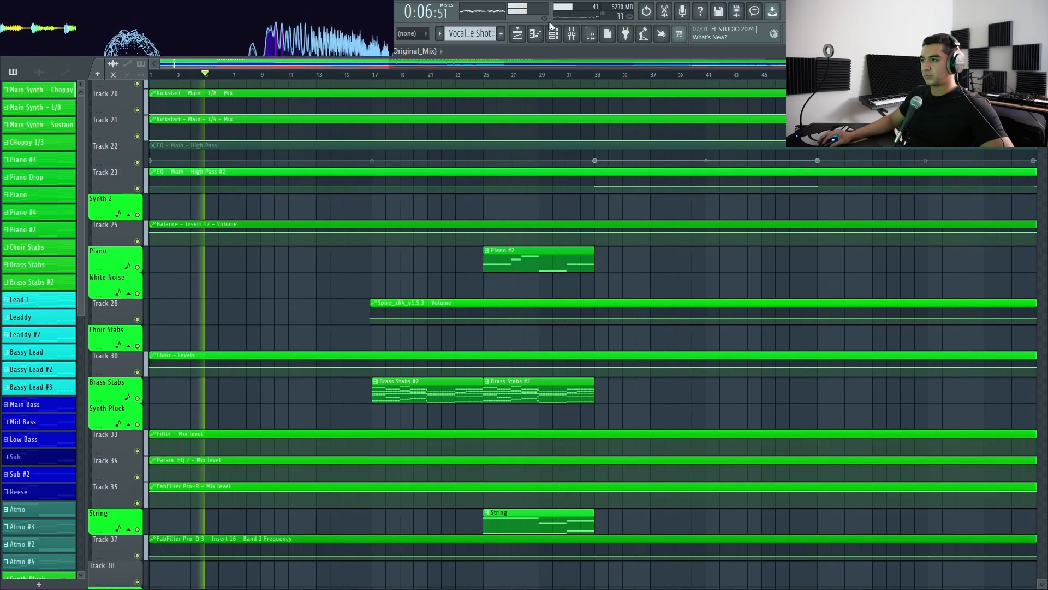
View the Master track's effects and levels in the mixer during playback, and hide the mixer again
left_click(571, 33)
left_click(38, 373)
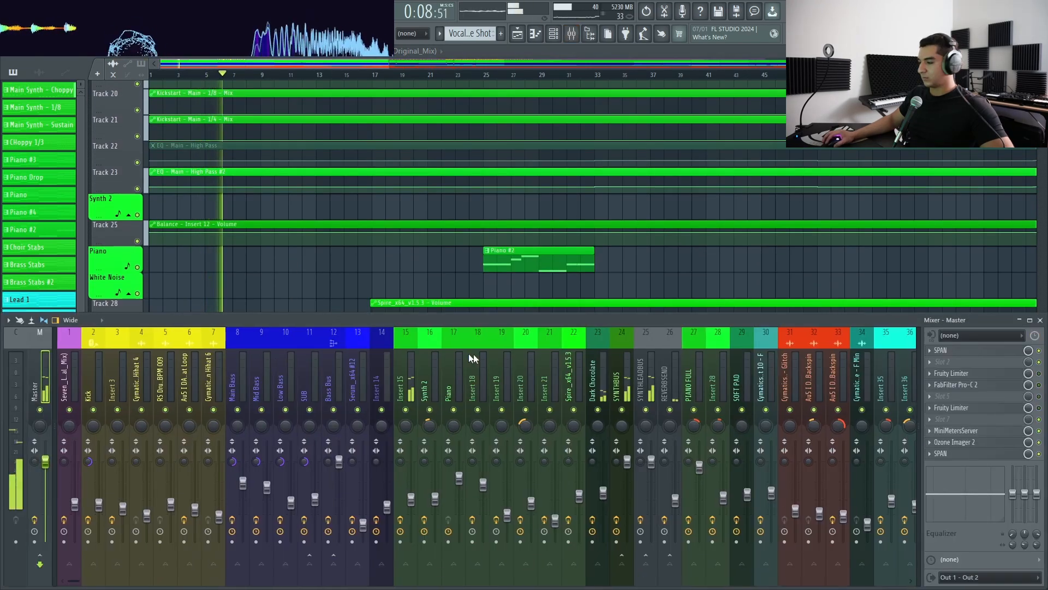
left_click(575, 36)
Return to the drum and main synth tracks and move playback ahead to about bar 12
scroll(433, 280, "up", 19)
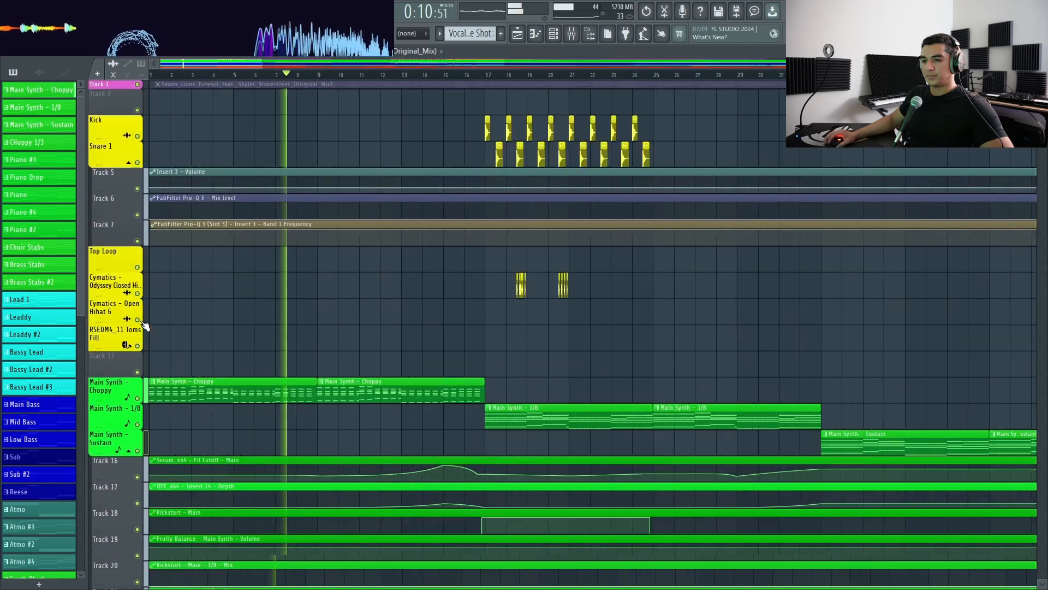
scroll(241, 314, "up", 3)
scroll(246, 311, "down", 3)
scroll(262, 305, "down", 6)
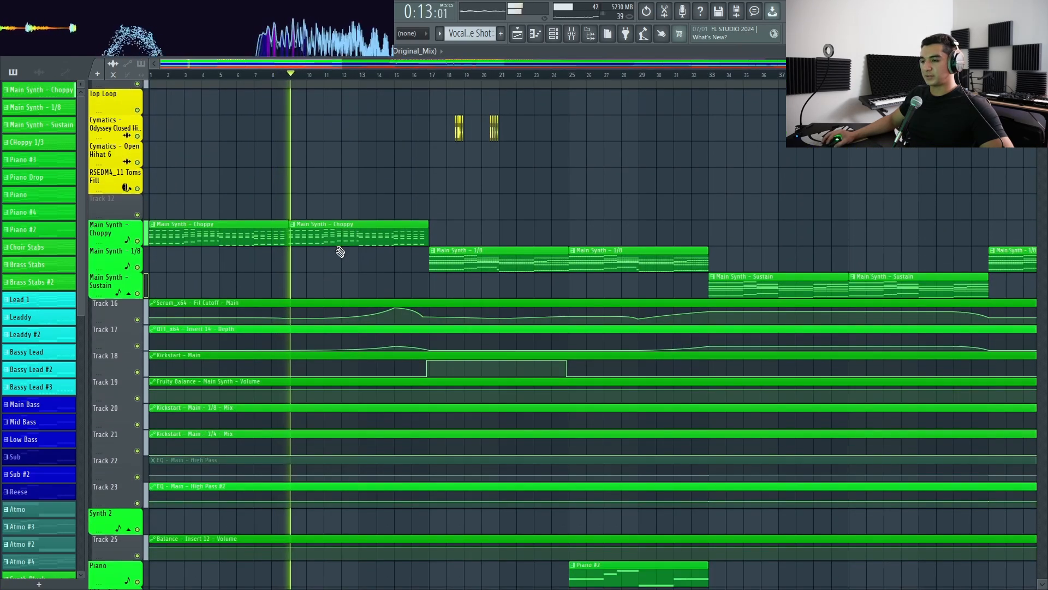
left_click(341, 80)
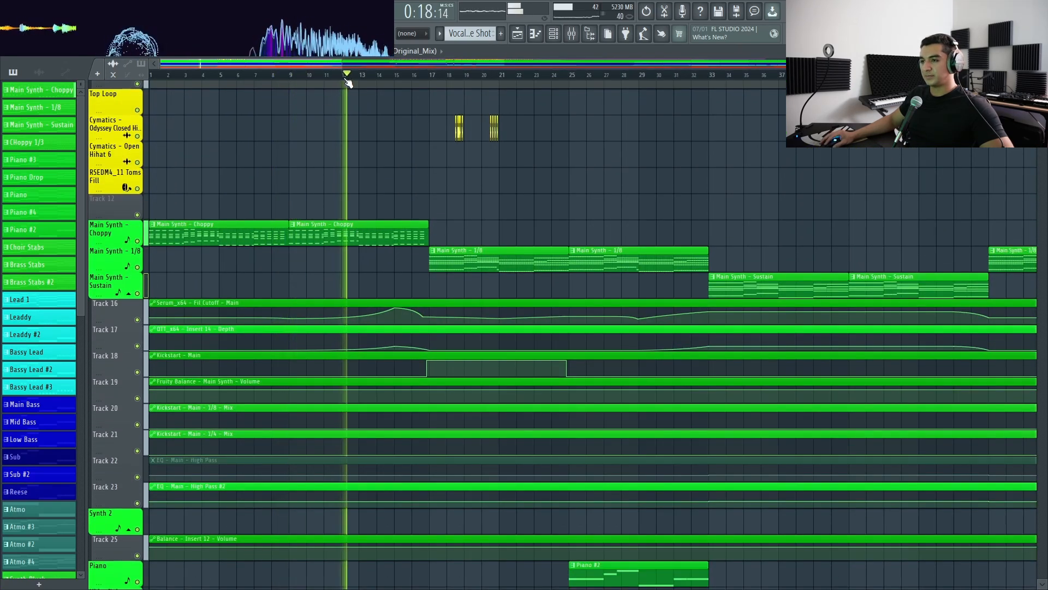
Follow the playback across the synth and drum tracks up to the kick and snare entry near bar 17, and stop it
scroll(386, 276, "down", 3)
scroll(347, 288, "down", 8)
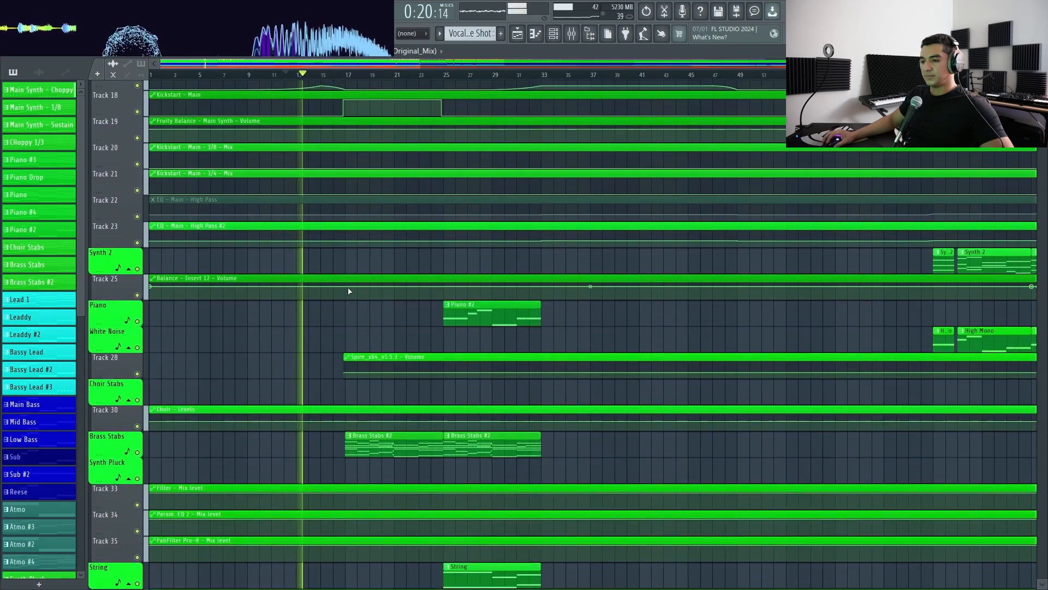
scroll(319, 299, "up", 6)
scroll(321, 303, "up", 7)
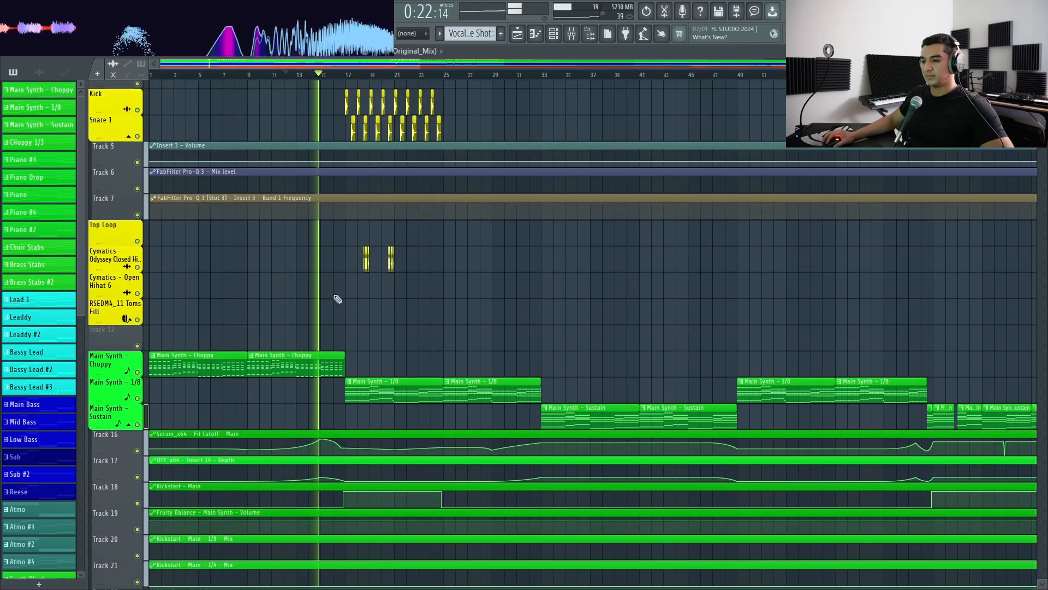
scroll(351, 163, "up", 1)
scroll(354, 233, "up", 4)
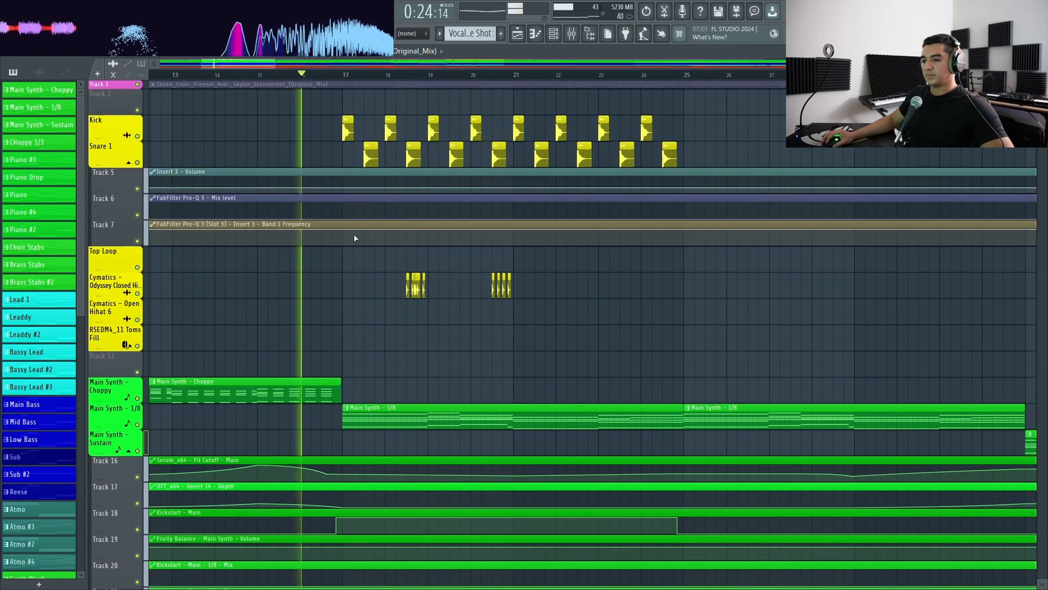
key("space")
Examine the green synth group in the playlist from the Main Synth tracks down to Synth Atmo Layer and back
scroll(354, 236, "down", 7)
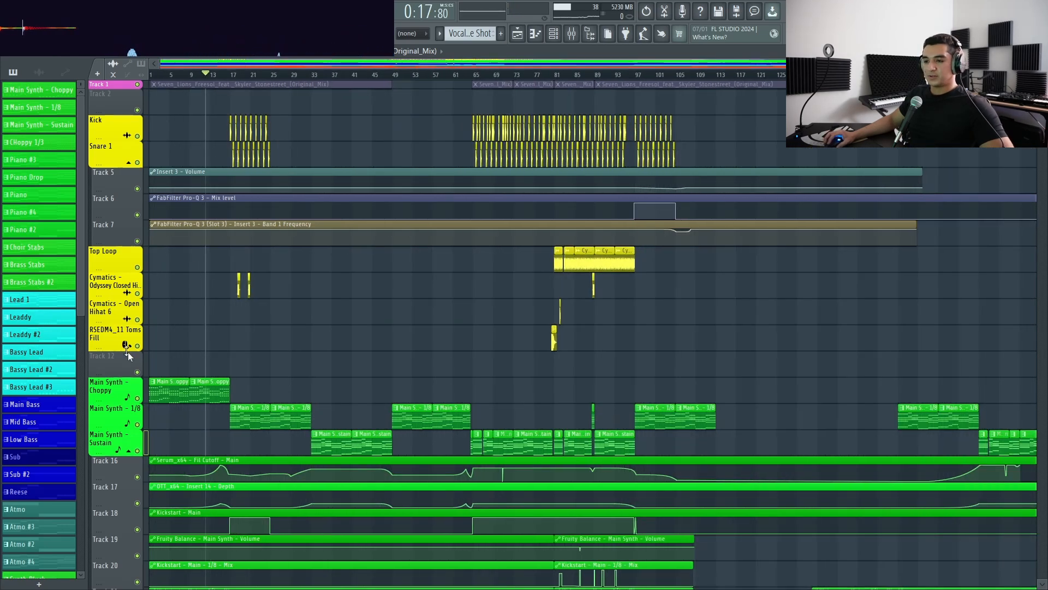
scroll(128, 358, "down", 8)
scroll(131, 362, "up", 3)
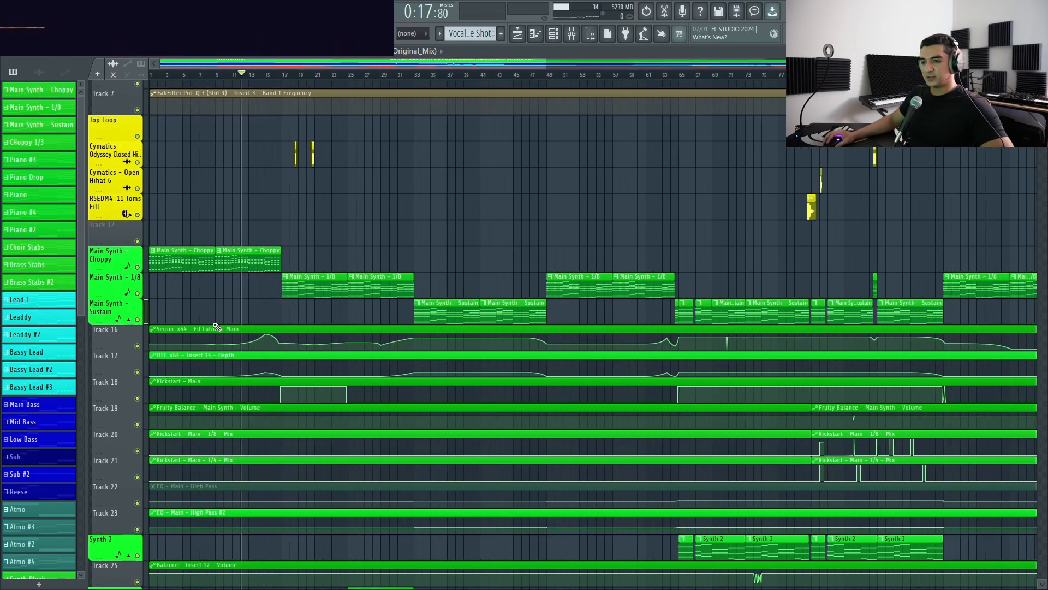
scroll(178, 295, "down", 20)
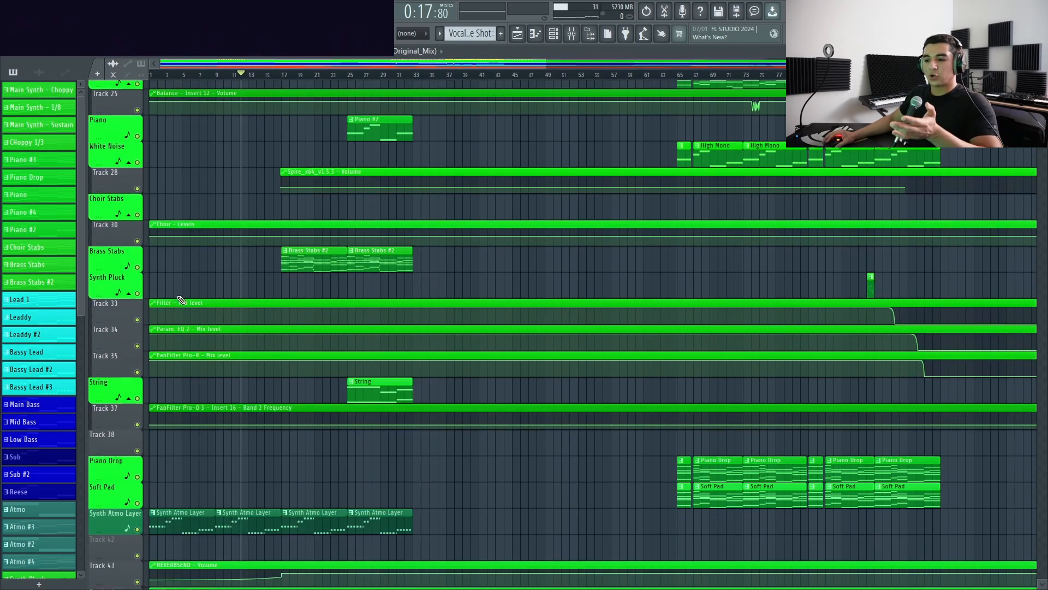
scroll(178, 299, "up", 20)
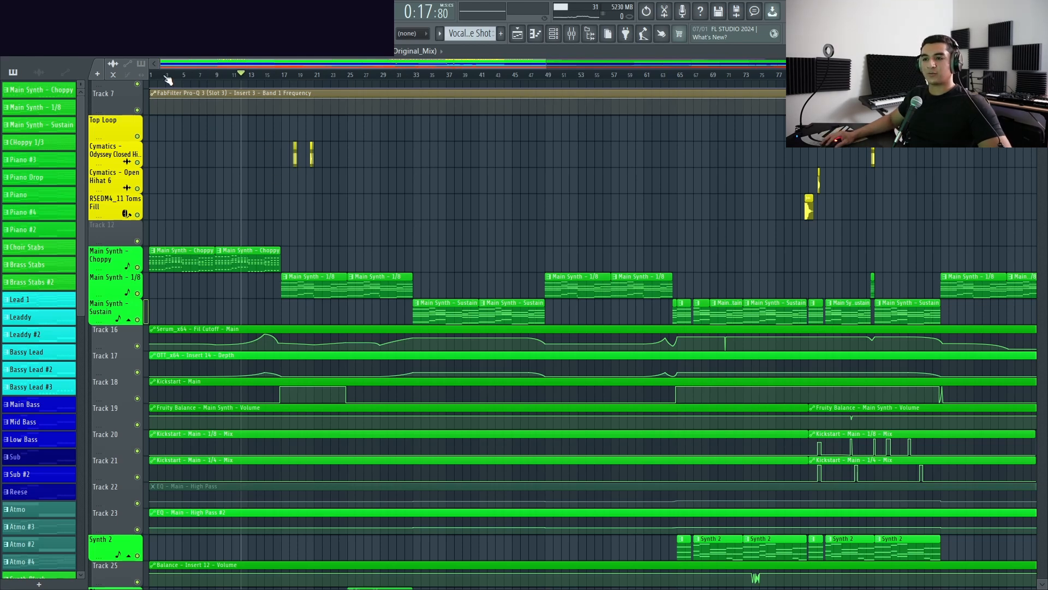
Move the playhead to bar 9, display the notes of the Main Synth - 1/8 pattern, and play part of the pattern
left_click_drag(164, 78, 216, 78)
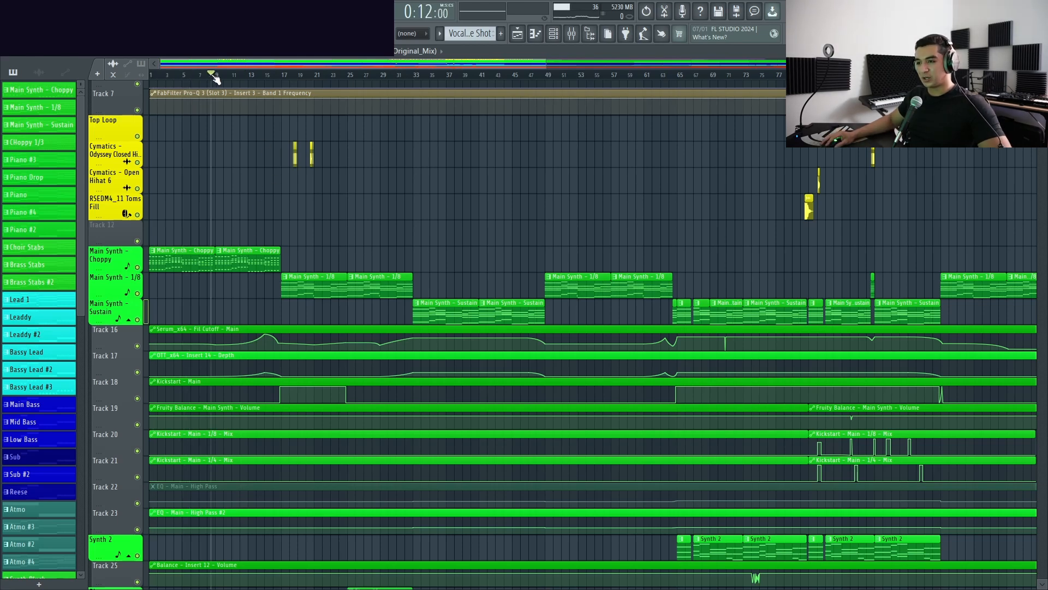
double_click(318, 287)
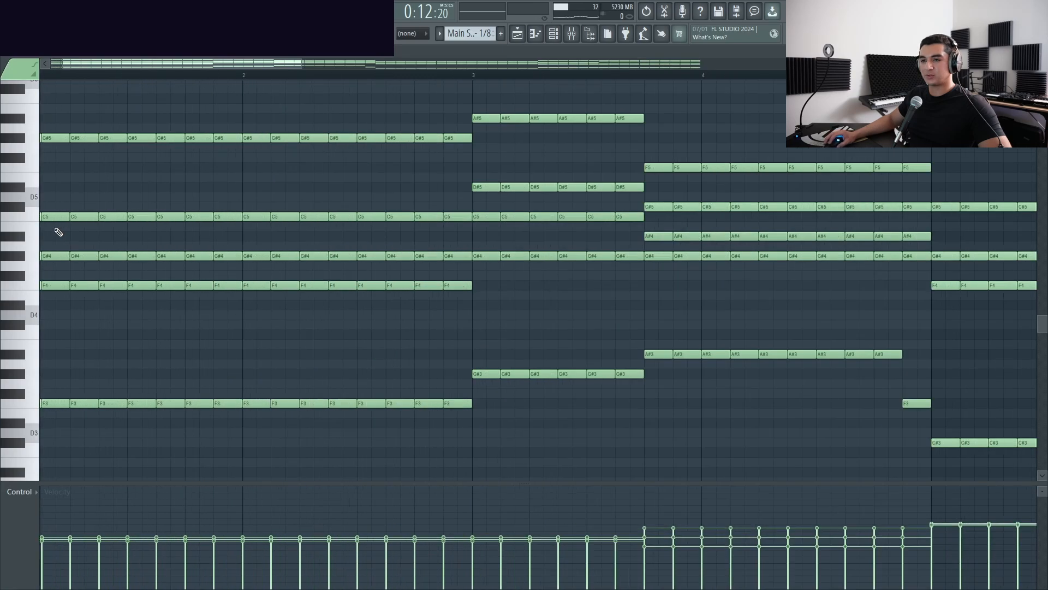
scroll(140, 226, "down", 3, "ctrl")
scroll(136, 226, "up", 2)
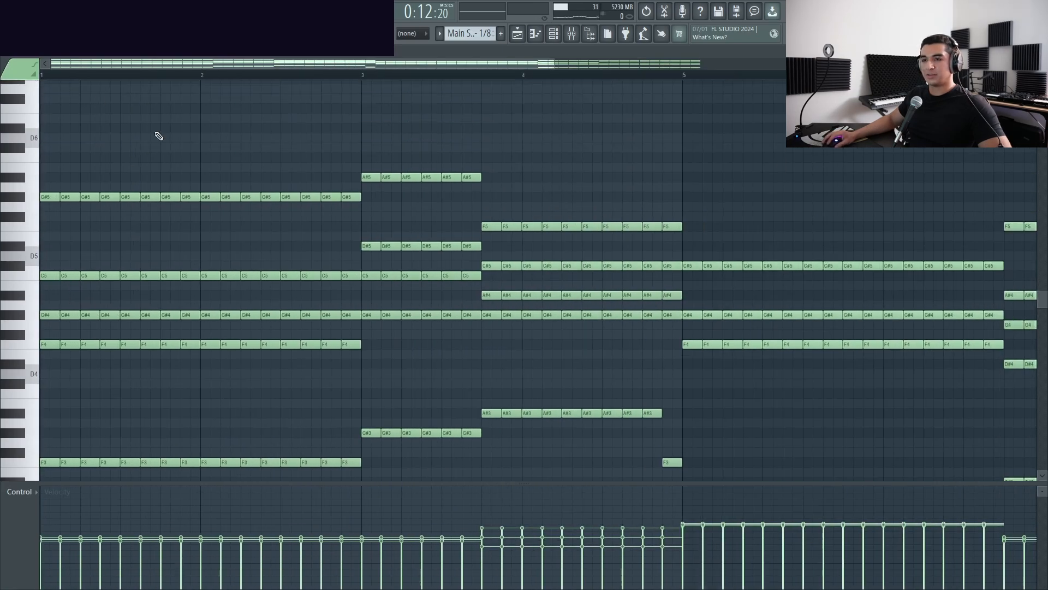
key("space")
scroll(194, 109, "down", 3, "ctrl")
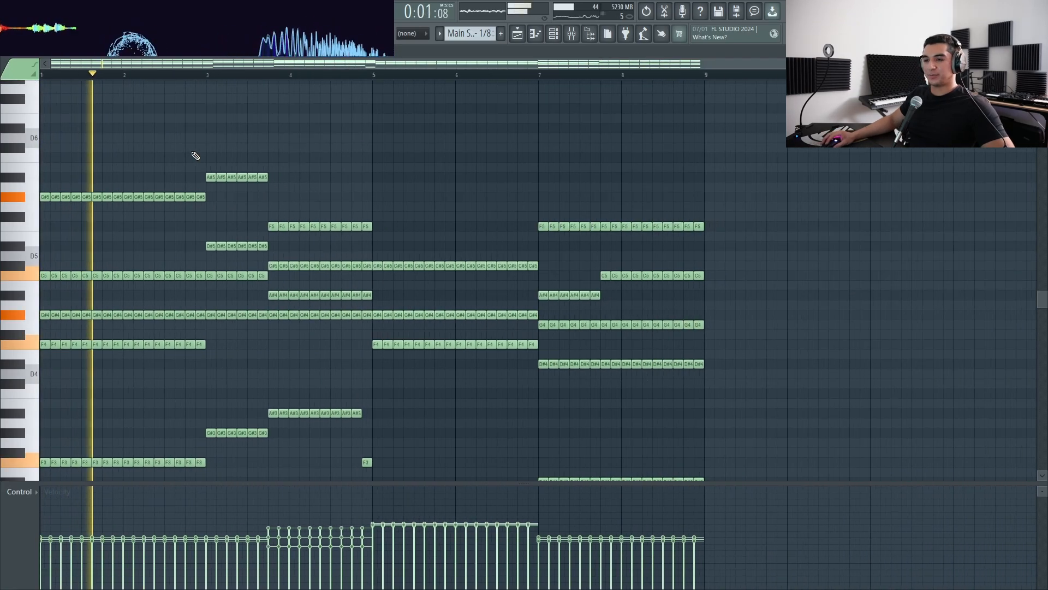
scroll(402, 107, "up", 2, "ctrl")
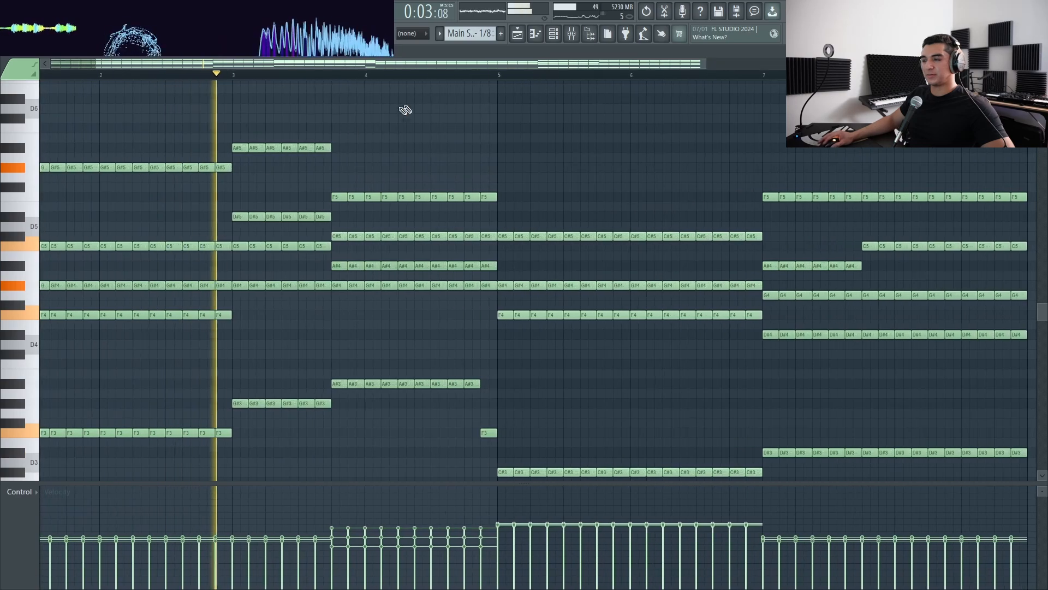
key("space")
Return to the playlist and look over the arrangement of the Choppy, 1/8 and Sustain main synth clips
key("F7")
scroll(248, 148, "up", 2, "ctrl")
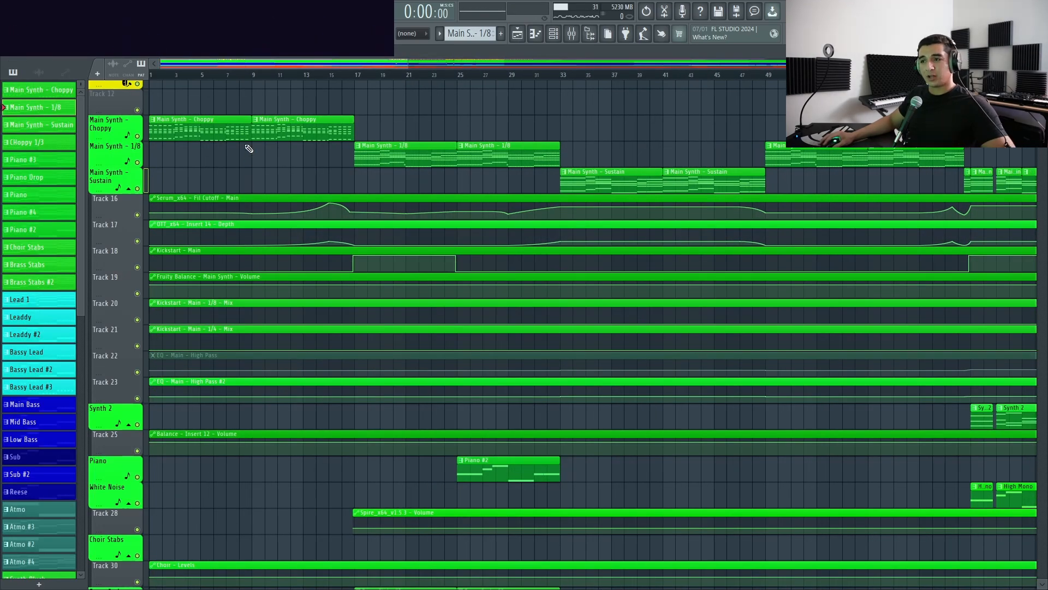
scroll(238, 158, "down", 2, "ctrl")
scroll(208, 169, "up", 3)
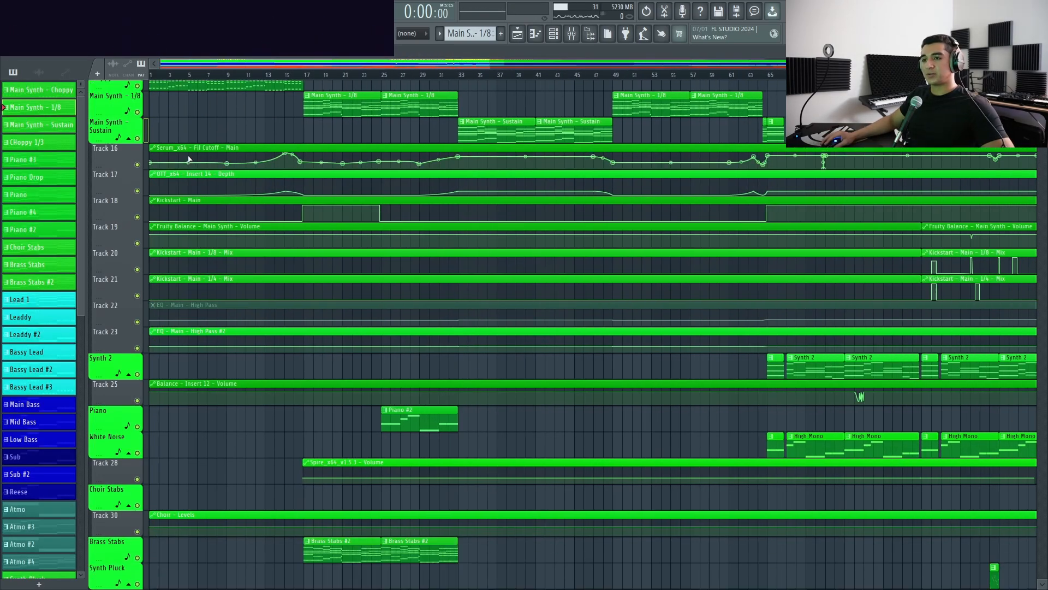
scroll(178, 202, "up", 2, "ctrl")
scroll(181, 218, "down", 2, "ctrl")
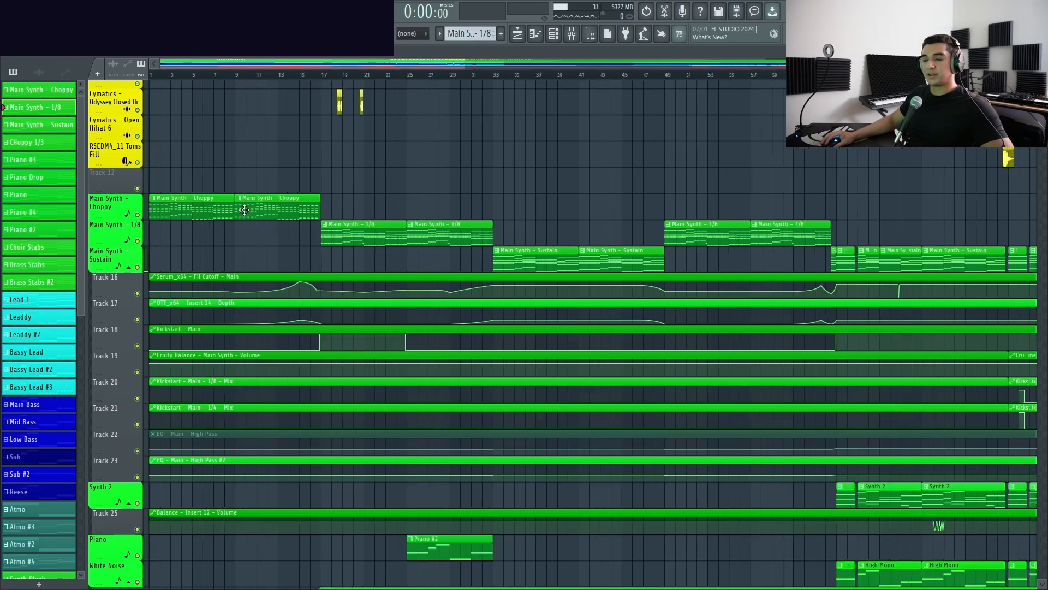
View the notes of the Main Synth - Choppy pattern in the piano roll and return to the playlist
double_click(193, 204)
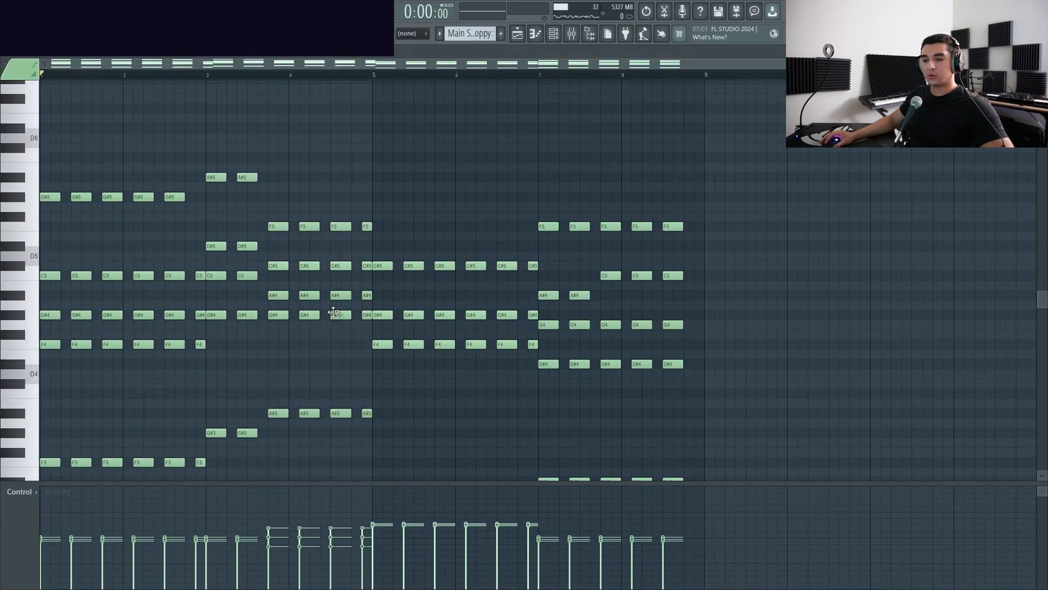
left_click(519, 34)
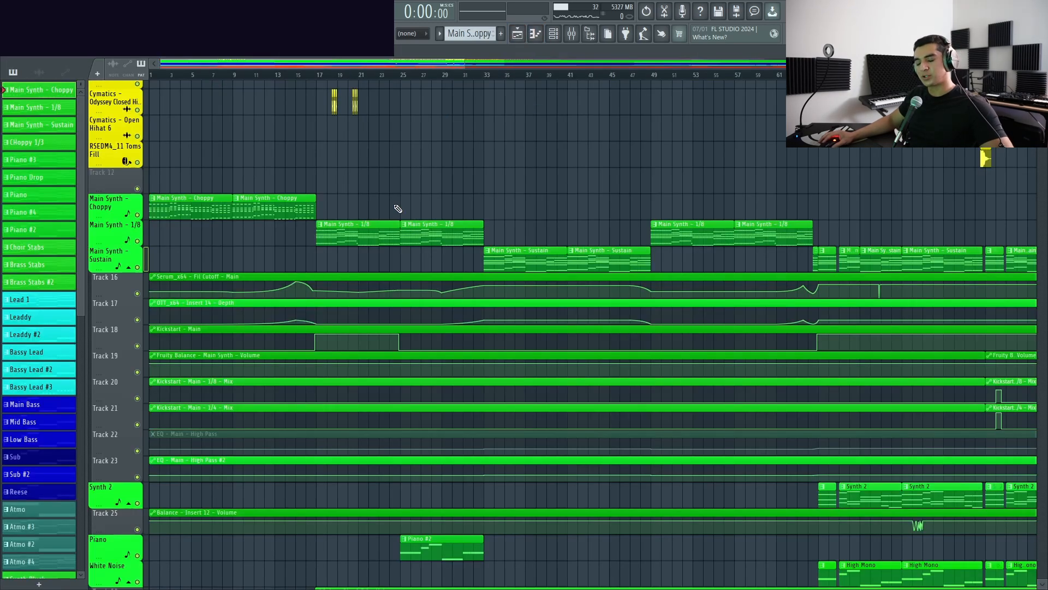
scroll(261, 189, "down", 2, "ctrl")
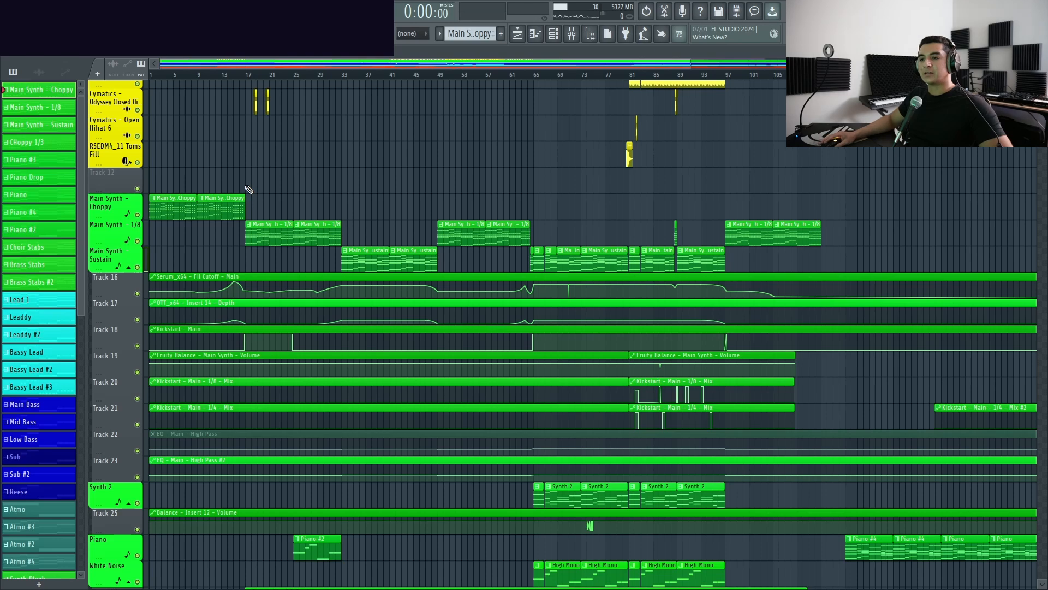
Compare the main synth clips across the arrangement and reopen the first Main Synth - Choppy clip's notes in the piano roll
scroll(249, 190, "up", 4)
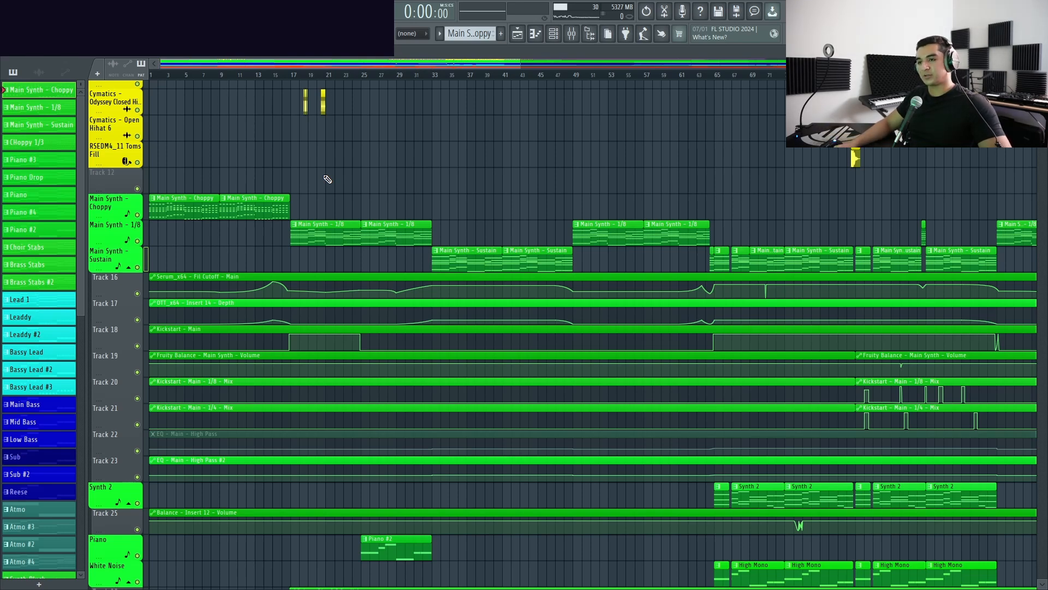
scroll(327, 179, "down", 5)
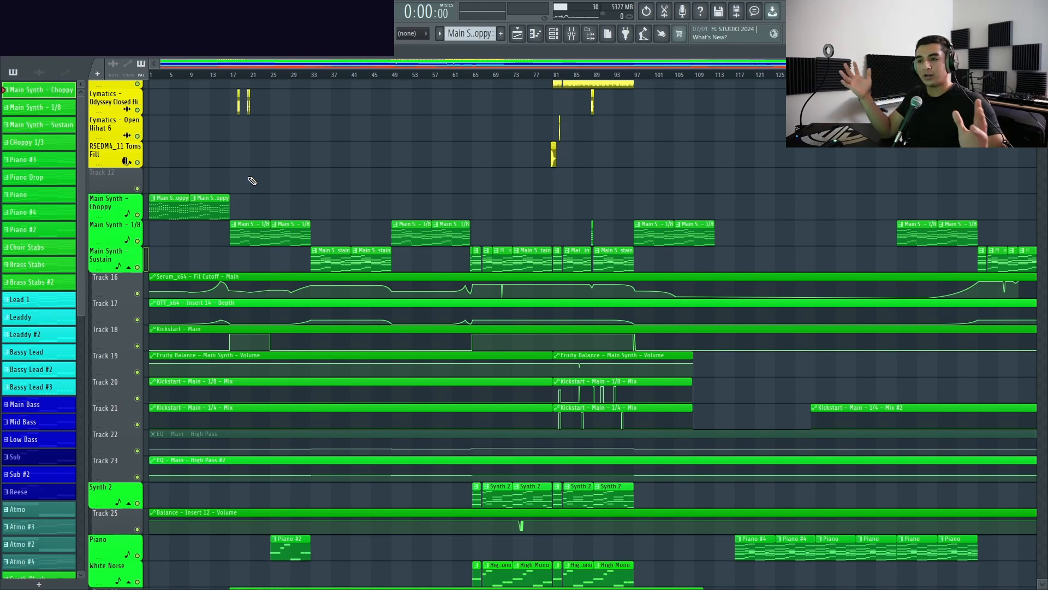
scroll(169, 207, "up", 6)
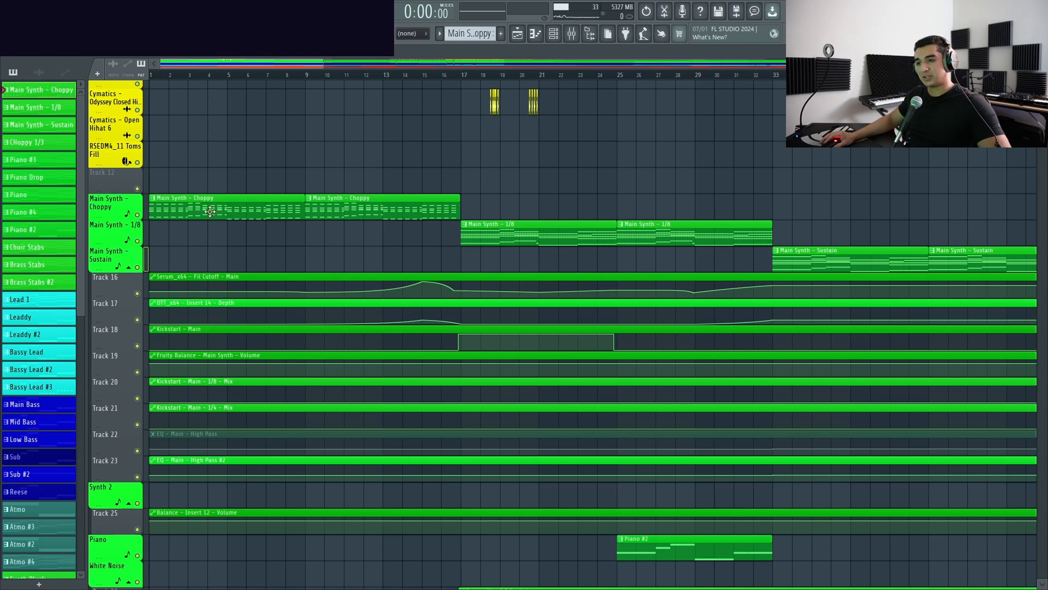
double_click(233, 207)
scroll(169, 180, "up", 3)
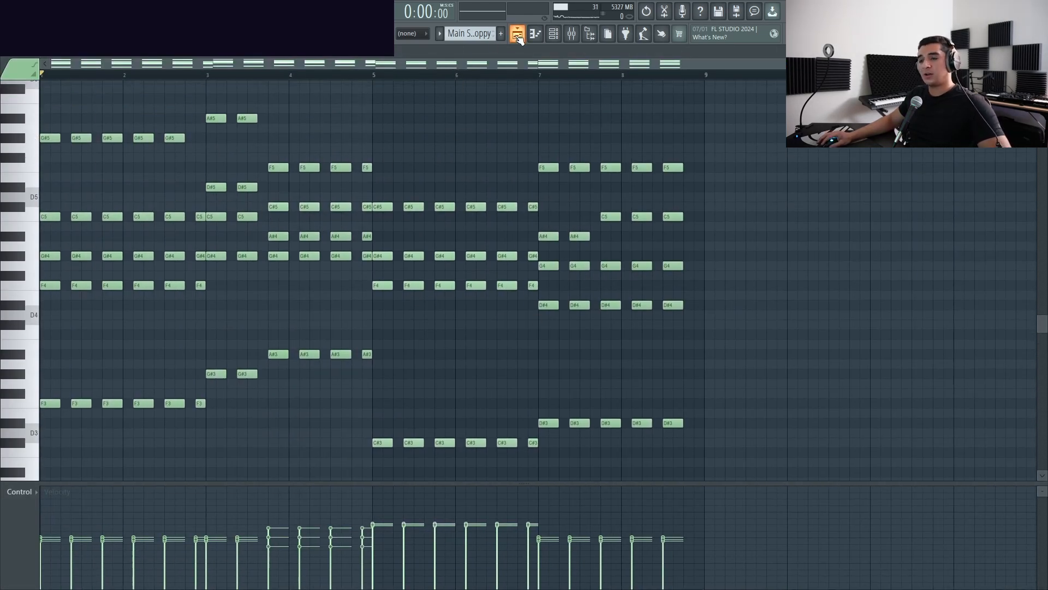
Return to the playlist, compare the lengths and positions of the main synth clips, and move the playhead to bar 17
left_click(517, 34)
scroll(297, 276, "down", 3)
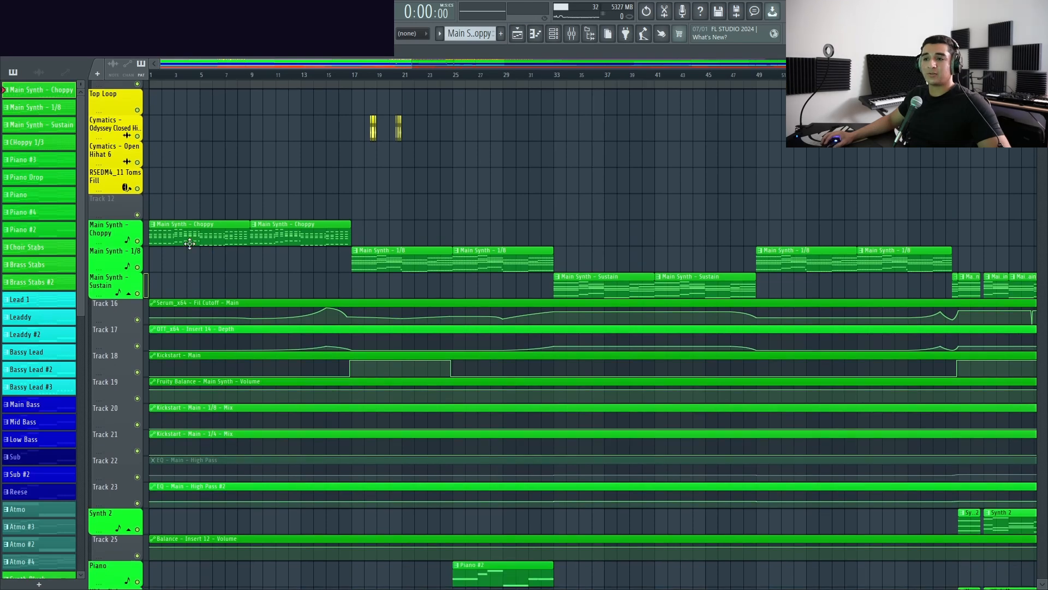
scroll(278, 223, "down", 6)
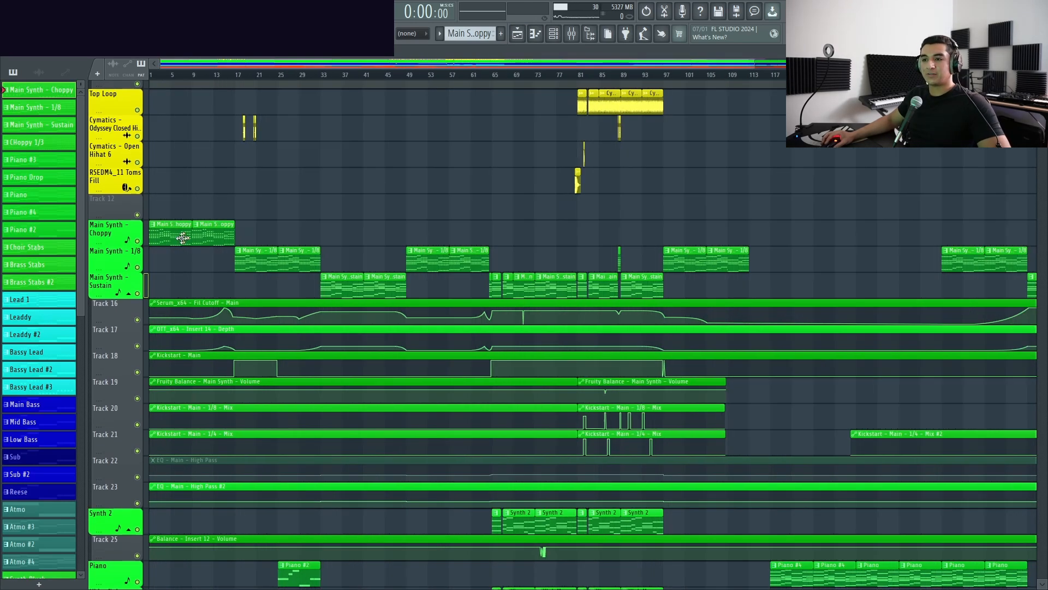
scroll(254, 207, "up", 4)
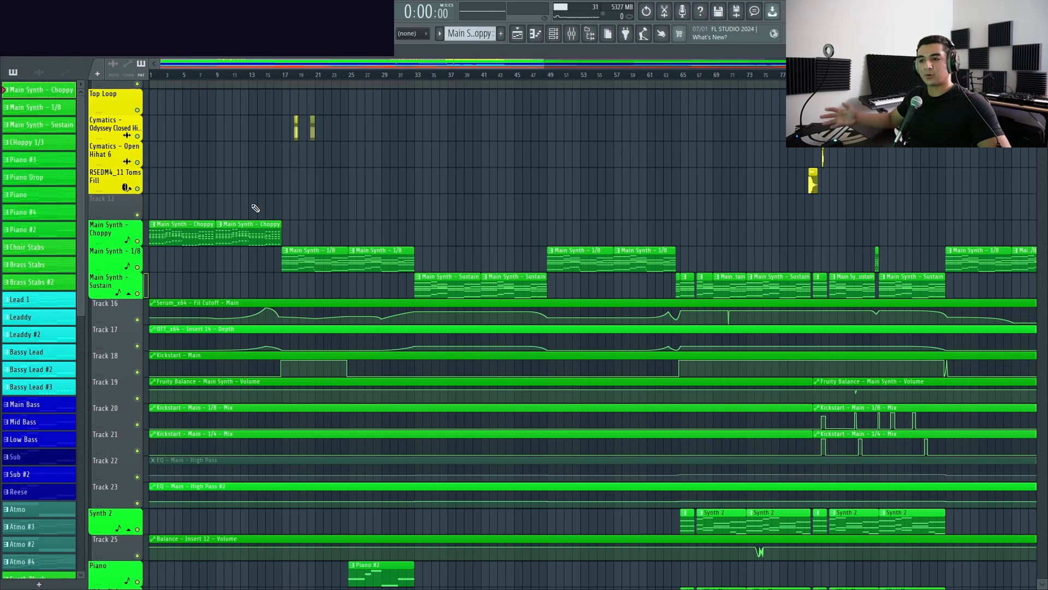
scroll(187, 212, "down", 3)
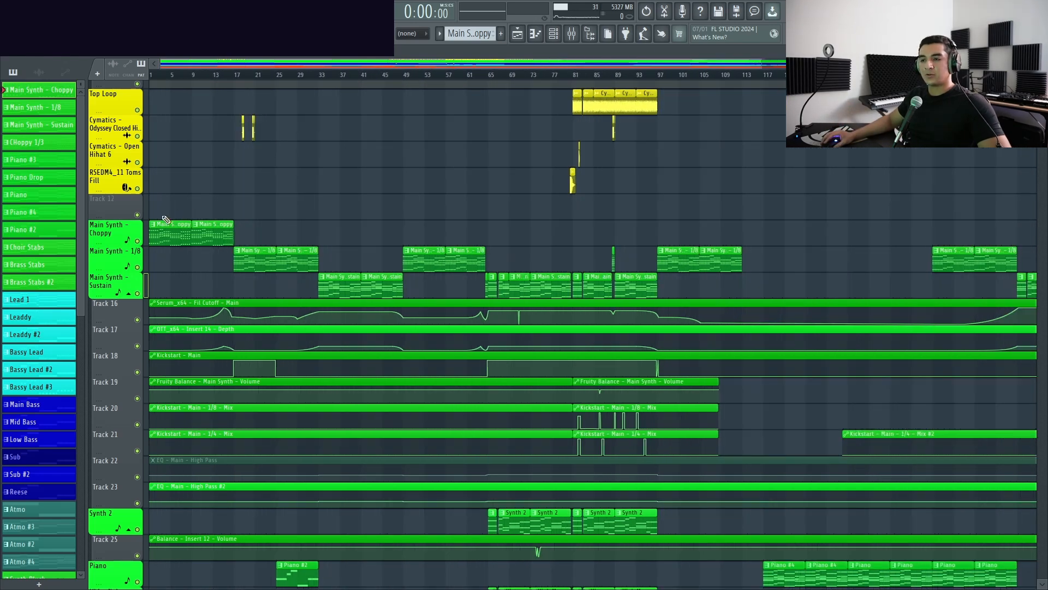
scroll(155, 224, "up", 3)
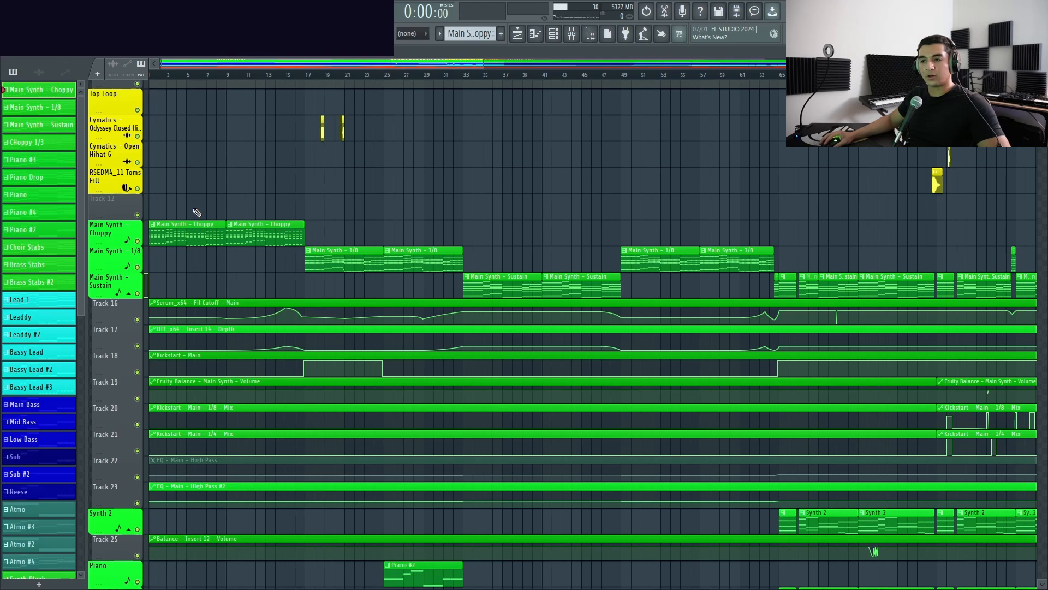
scroll(191, 199, "down", 2)
scroll(188, 199, "up", 4)
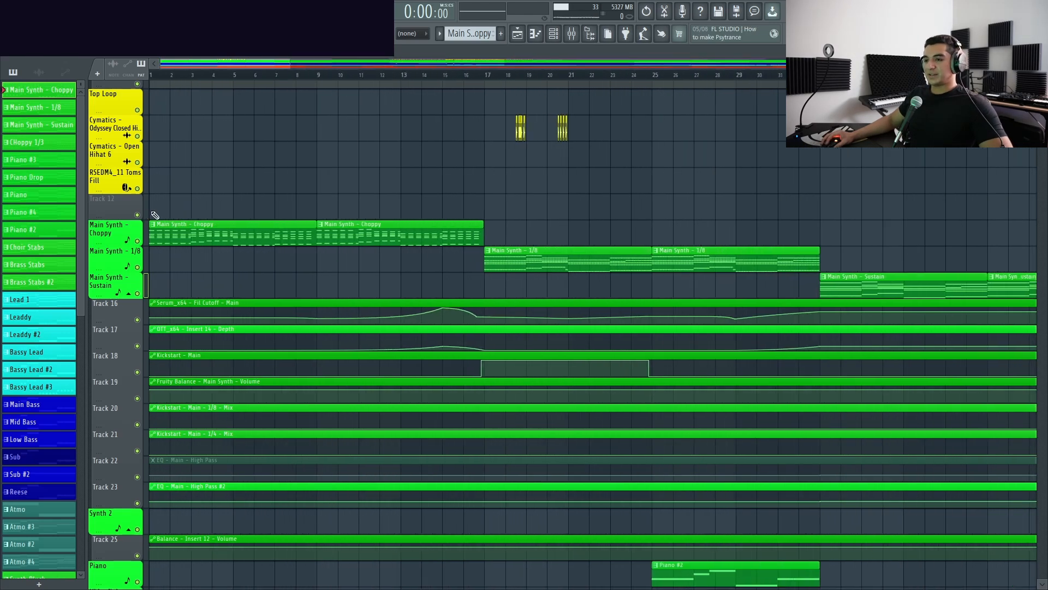
scroll(242, 197, "down", 1)
scroll(272, 155, "down", 3)
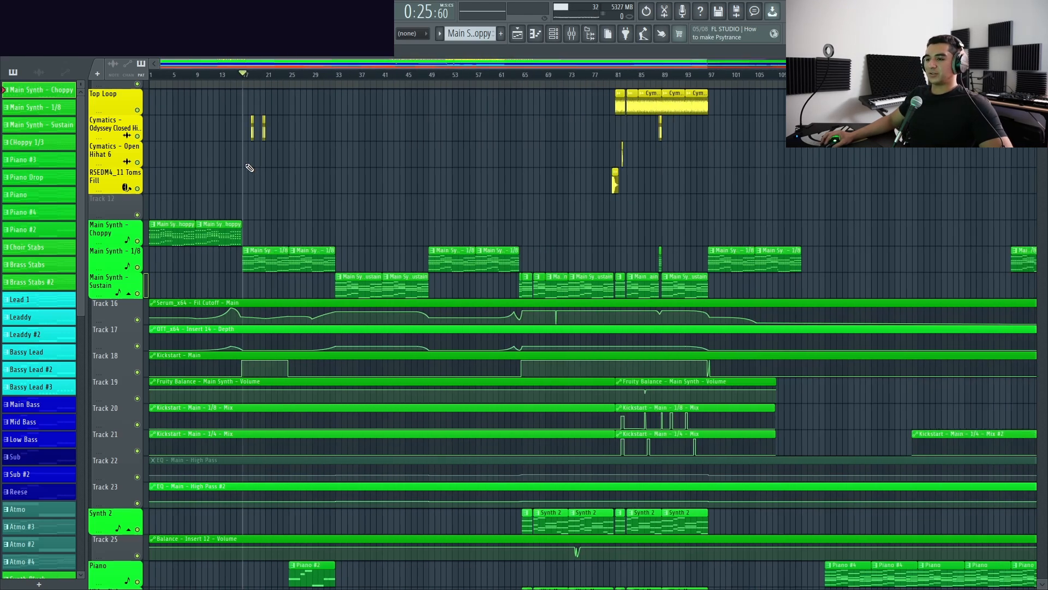
Examine the drum, bass, BASS FX, lead and Atmo tracks around bar 17 of the arrangement
scroll(233, 181, "up", 4)
scroll(269, 187, "up", 3)
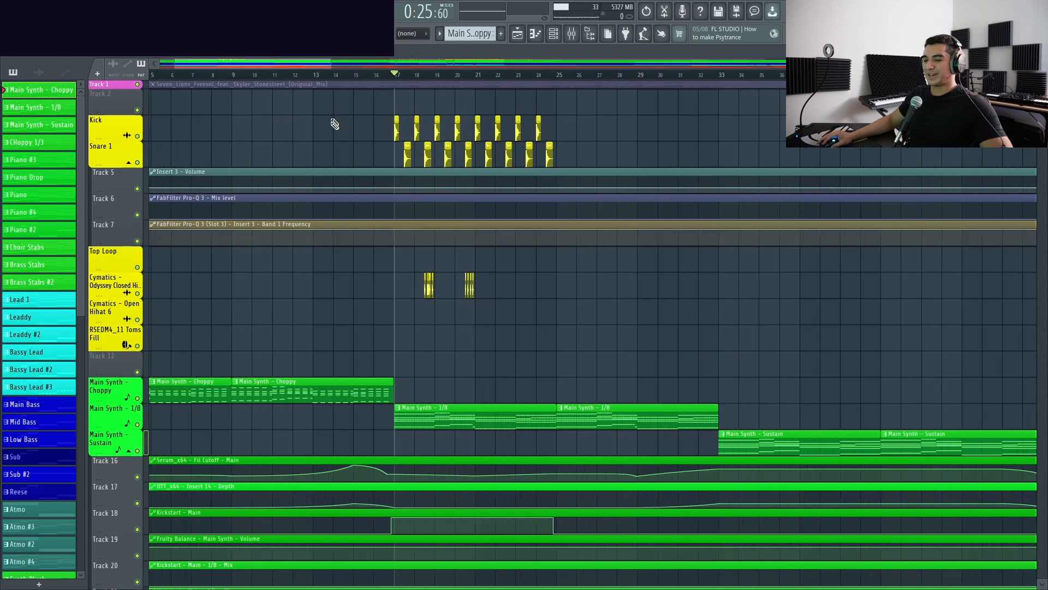
scroll(310, 236, "down", 15)
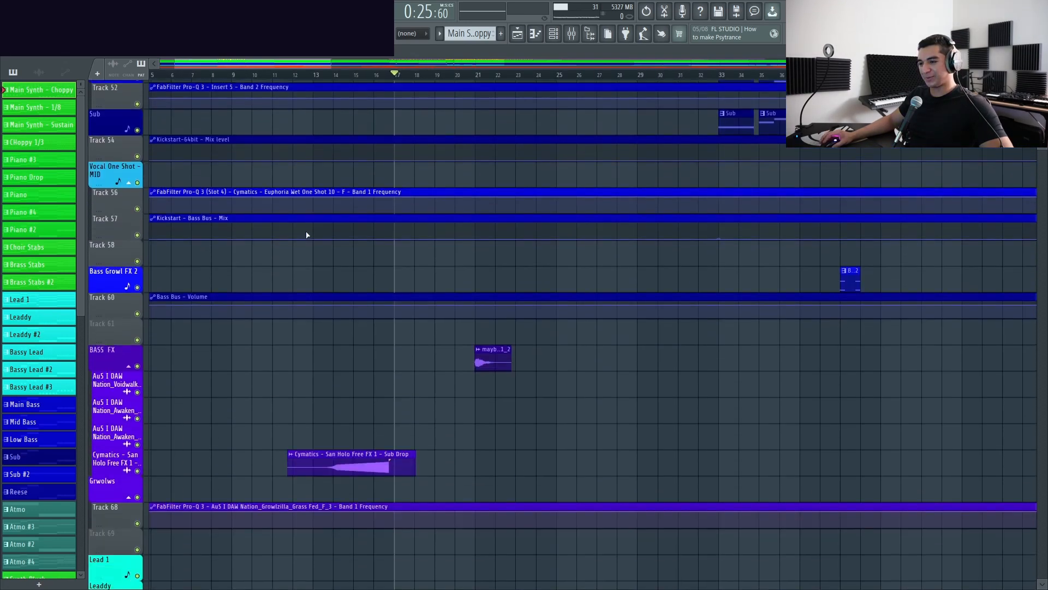
scroll(307, 234, "down", 5)
scroll(305, 232, "down", 2)
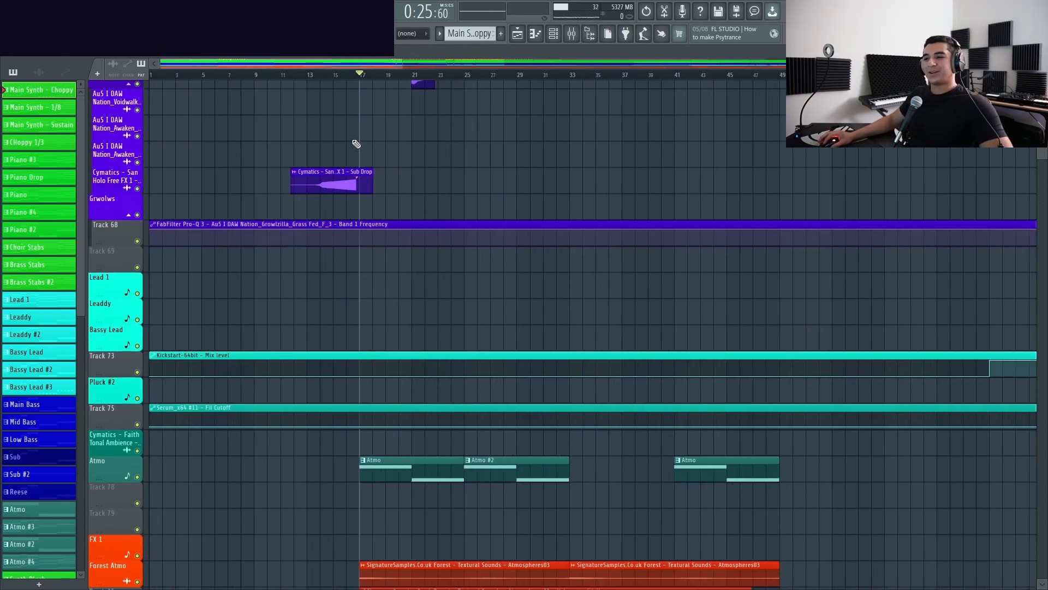
scroll(371, 175, "up", 2)
scroll(355, 225, "up", 4)
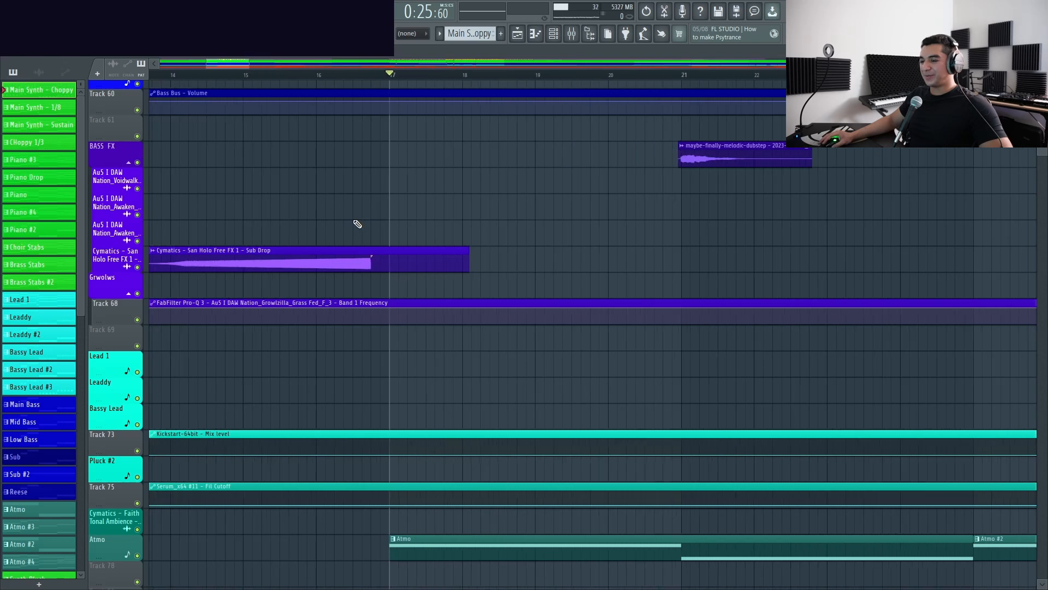
scroll(441, 210, "down", 3)
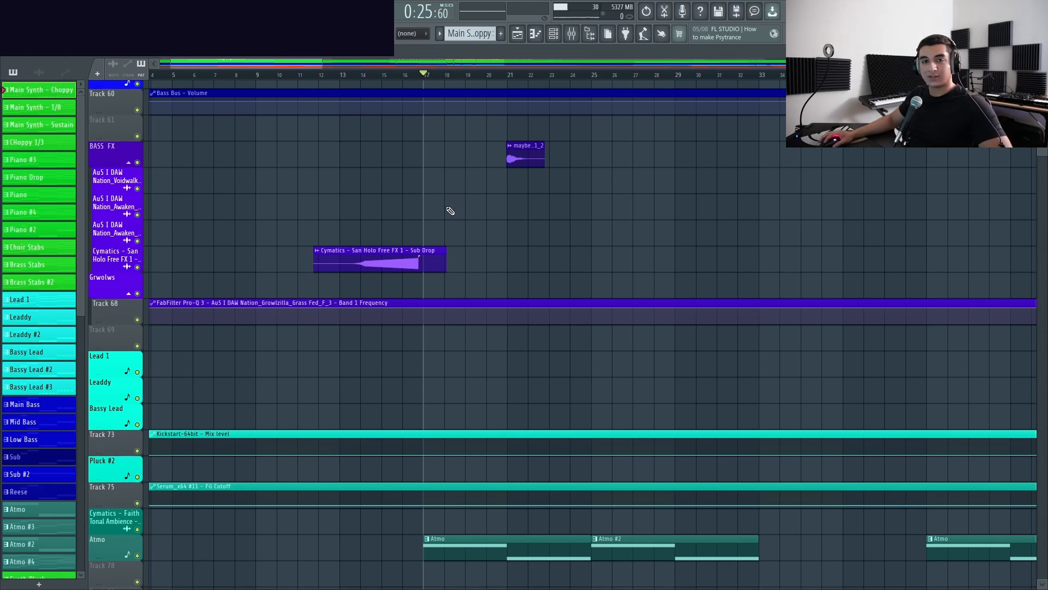
scroll(450, 211, "down", 2)
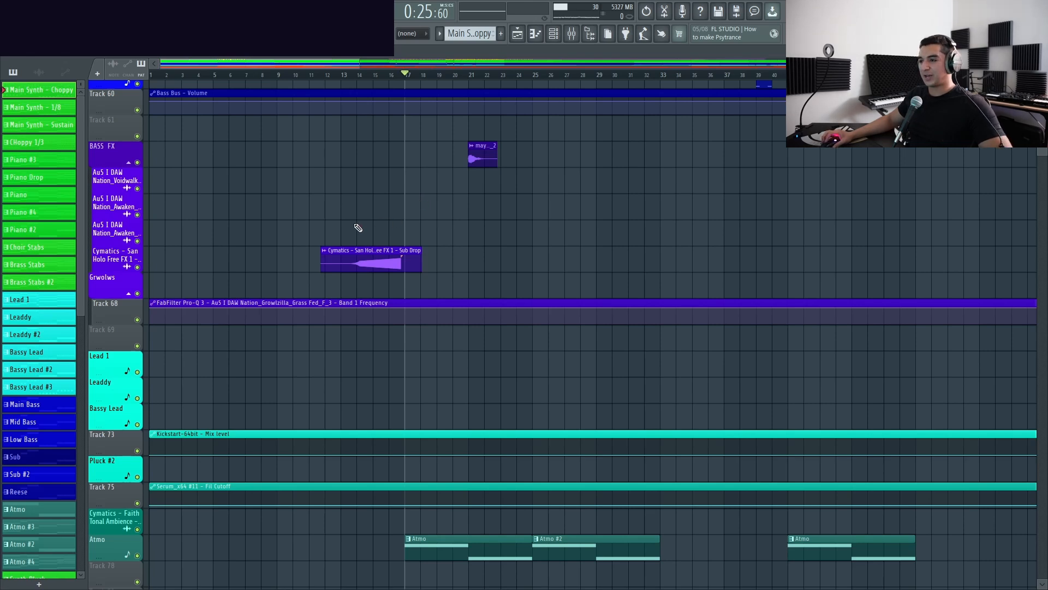
Move the playhead to bar 11, mute the San Holo Free FX 1 - Sub Drop track, and play the song without it
scroll(358, 228, "up", 4)
scroll(374, 162, "down", 2)
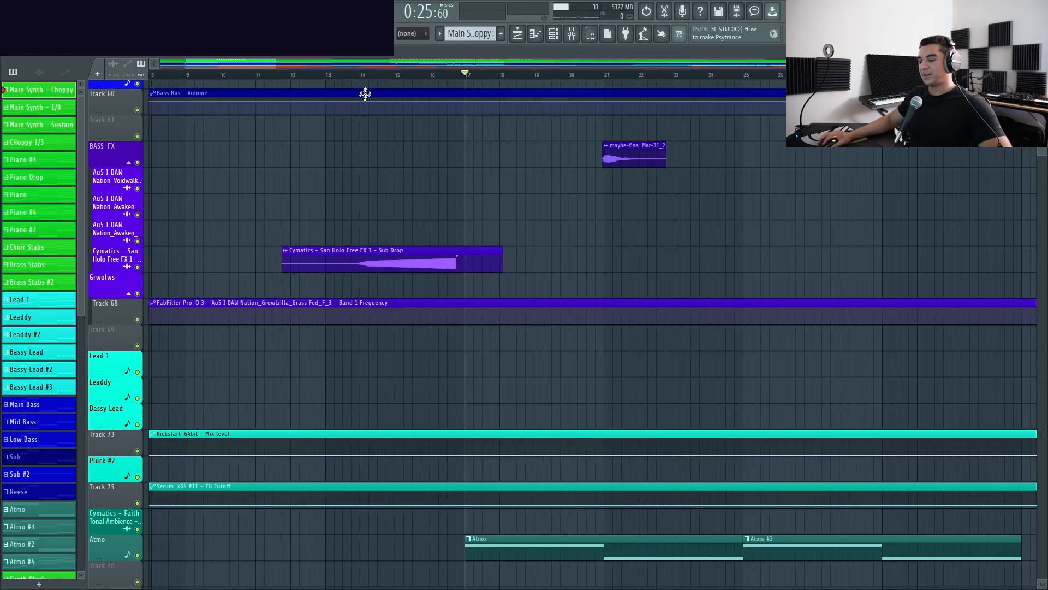
left_click(330, 80)
scroll(398, 247, "down", 2)
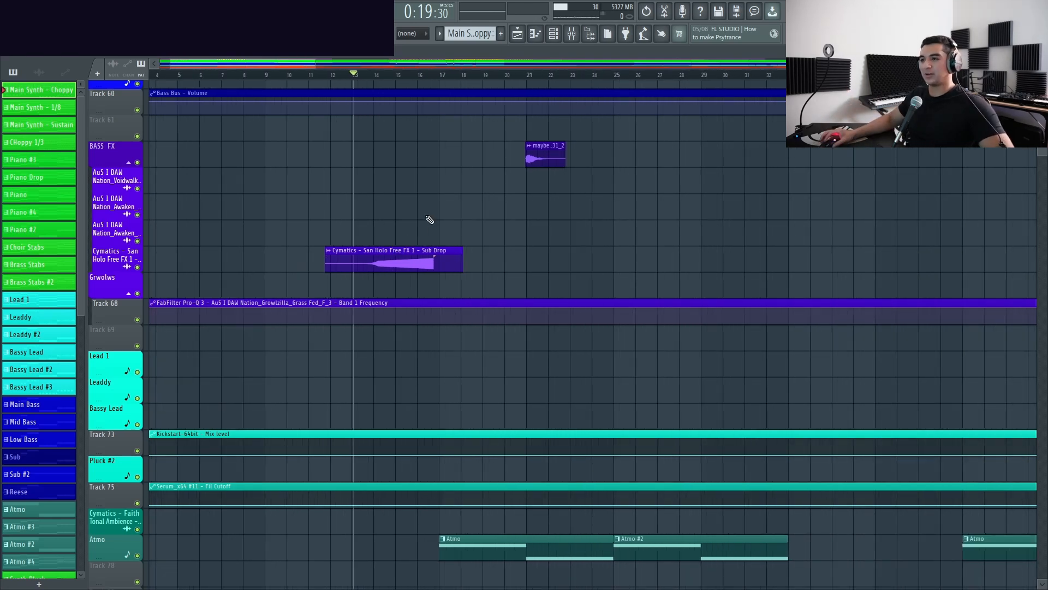
scroll(349, 111, "down", 2)
left_click(319, 76)
left_click(137, 267)
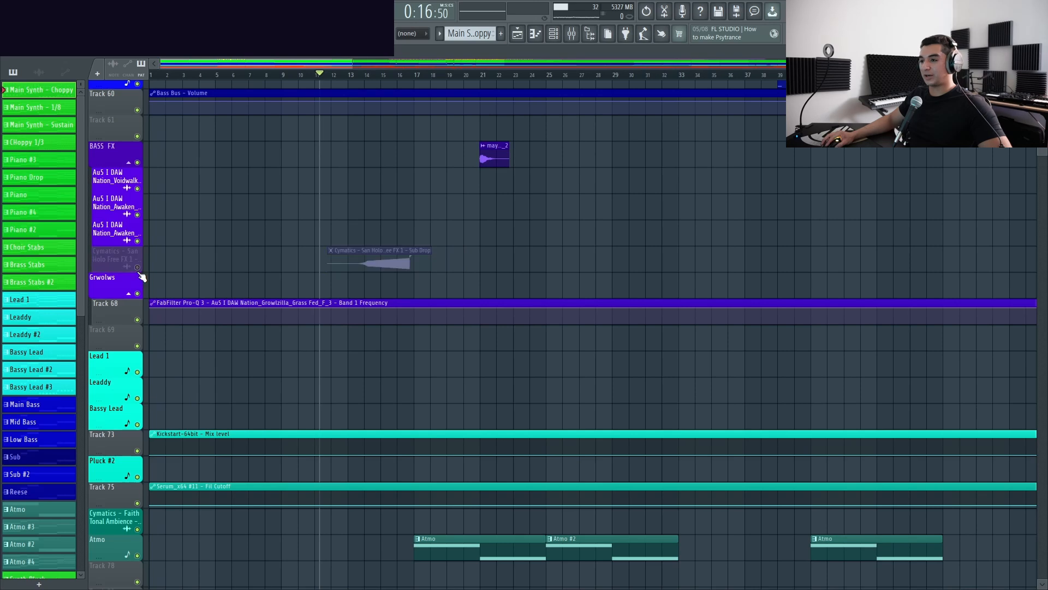
key("space")
scroll(380, 162, "up", 3)
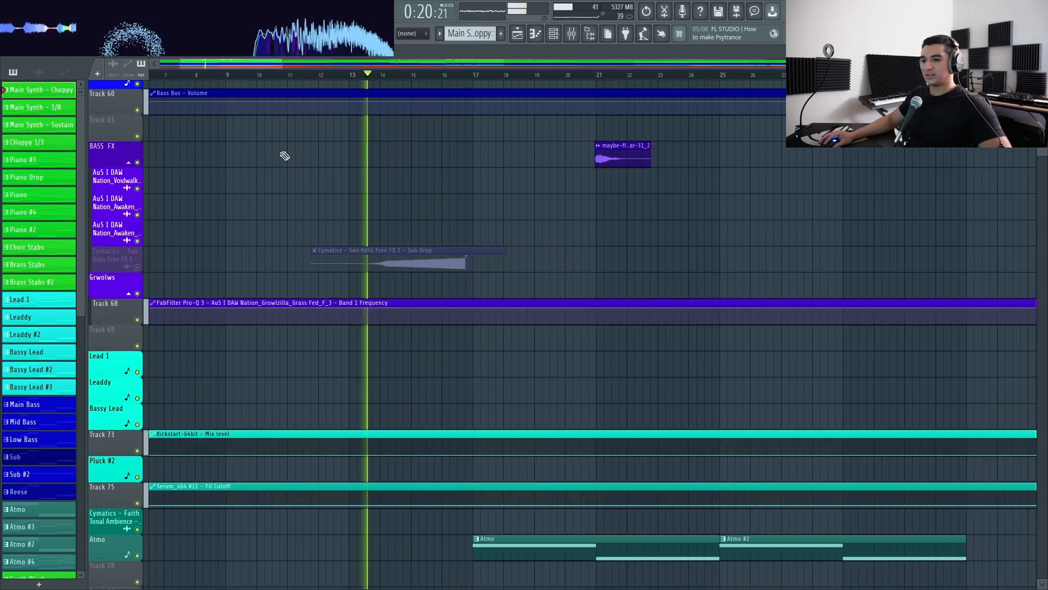
Unmute the Sub Drop track during playback, listen to the build-up with it, and stop playback
left_click(137, 267)
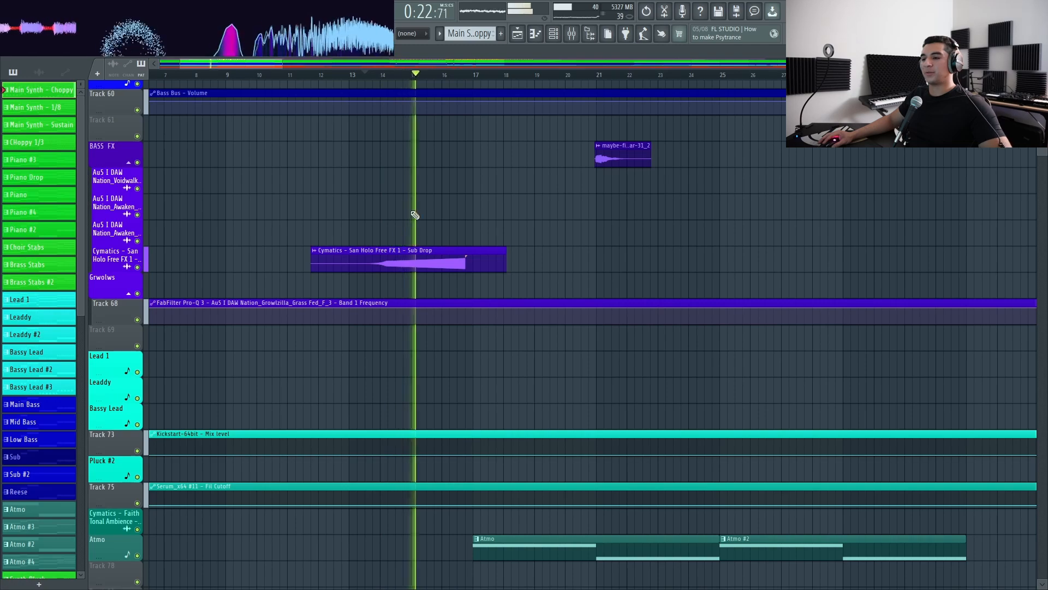
scroll(460, 292, "up", 1)
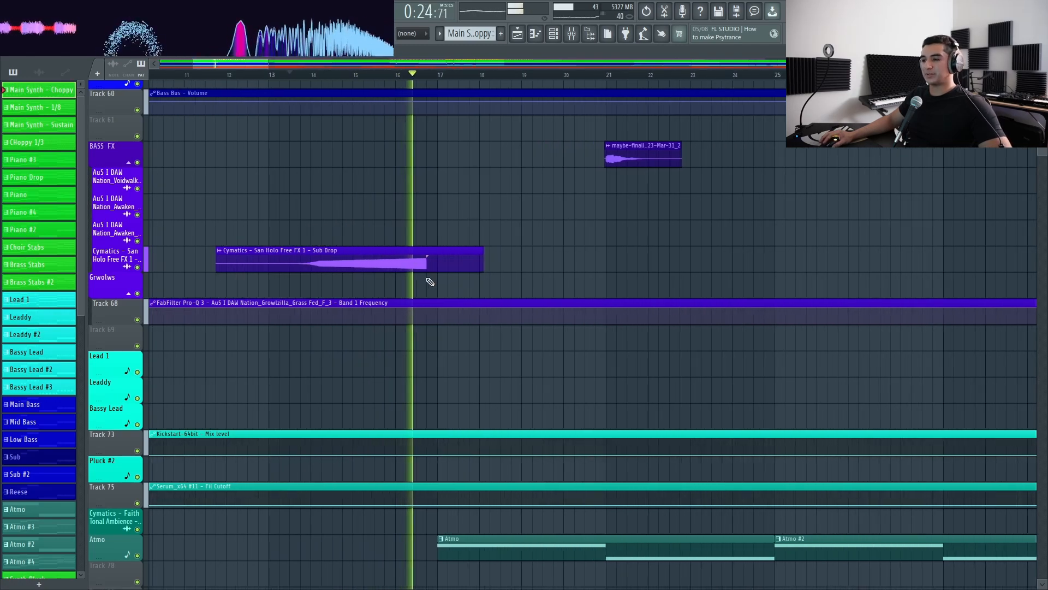
key("space")
Play the song from just before bar 17 and look over the Synth Atmo Layer and Low Bass tracks
scroll(428, 280, "up", 1)
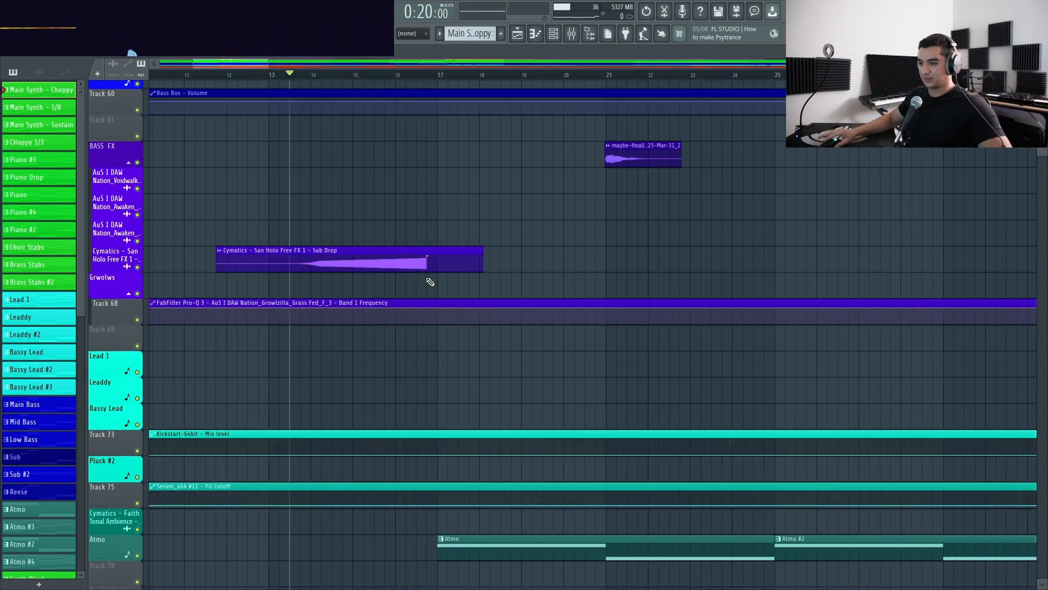
scroll(444, 122, "down", 1)
left_click(423, 75)
key("space")
scroll(440, 193, "down", 1)
scroll(468, 243, "up", 15)
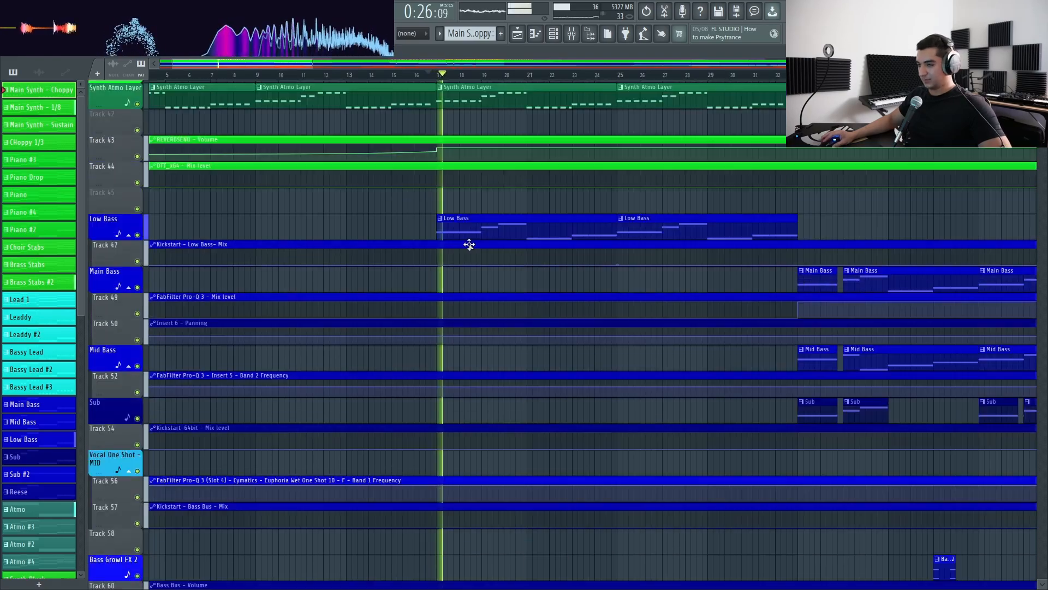
scroll(365, 264, "down", 2)
Examine the kick, snare and closed hi-hat clips from bar 17 onward while the song plays
scroll(322, 280, "up", 5)
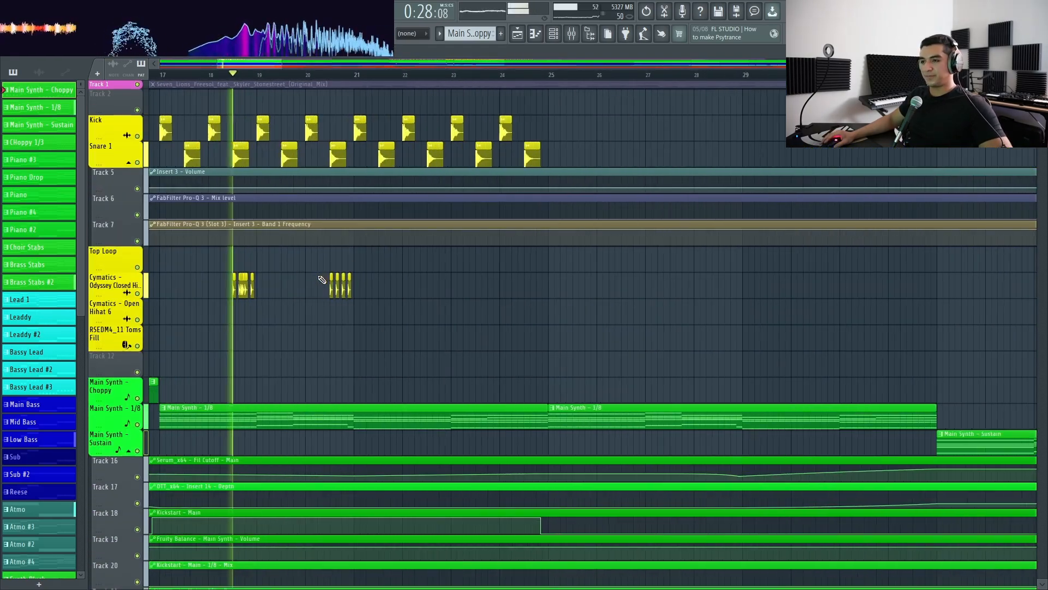
scroll(525, 316, "down", 2)
scroll(393, 281, "up", 3)
scroll(393, 281, "down", 4)
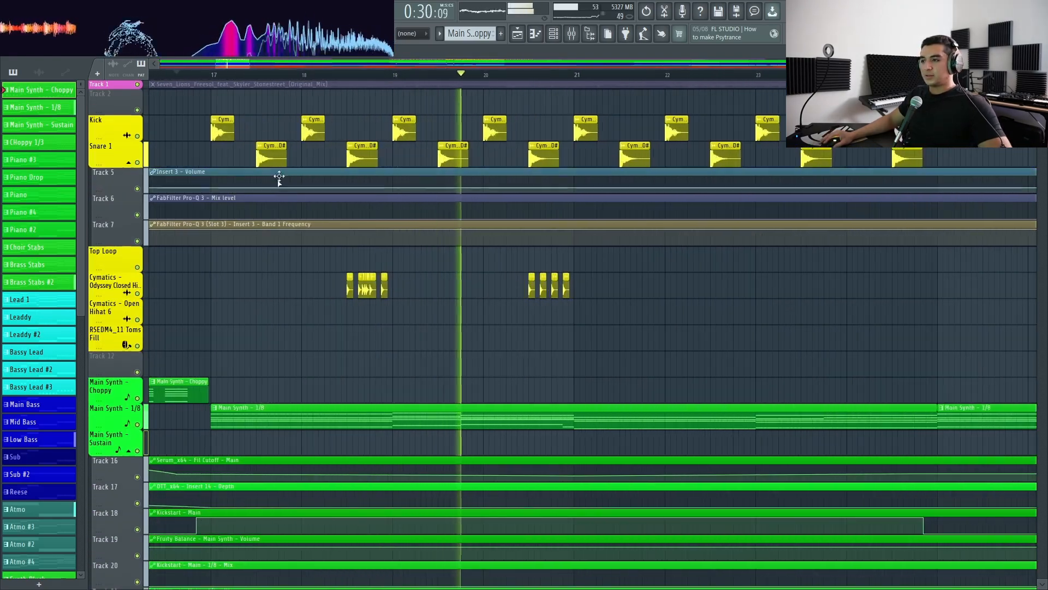
scroll(472, 287, "down", 1)
scroll(472, 287, "up", 2)
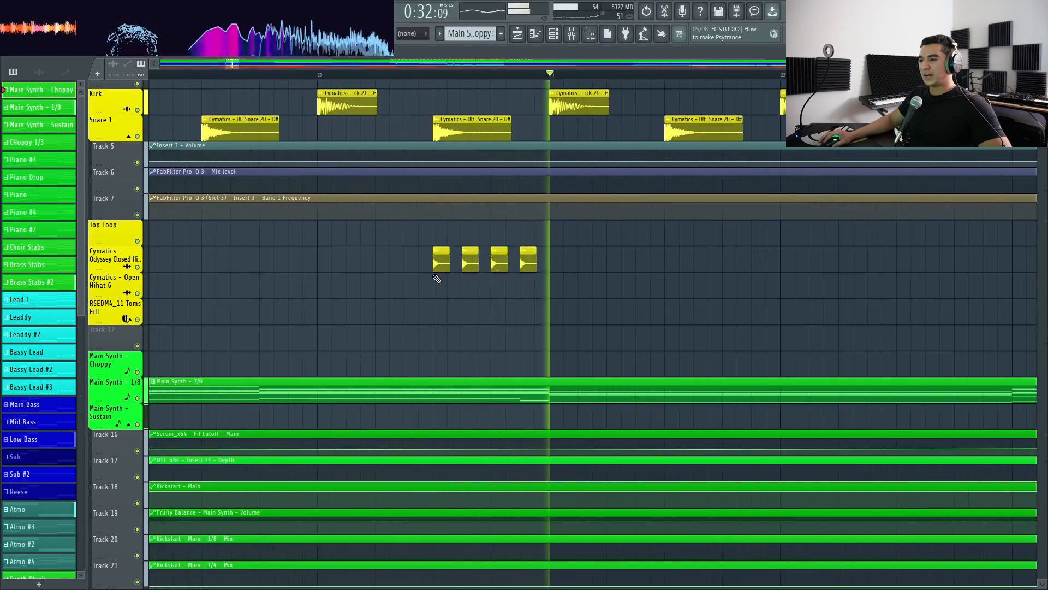
Look over the BASS FX clip at bar 21 and the orange impact and FX tracks during playback, then stop it
scroll(464, 273, "down", 3)
scroll(446, 241, "down", 15)
scroll(468, 276, "down", 10)
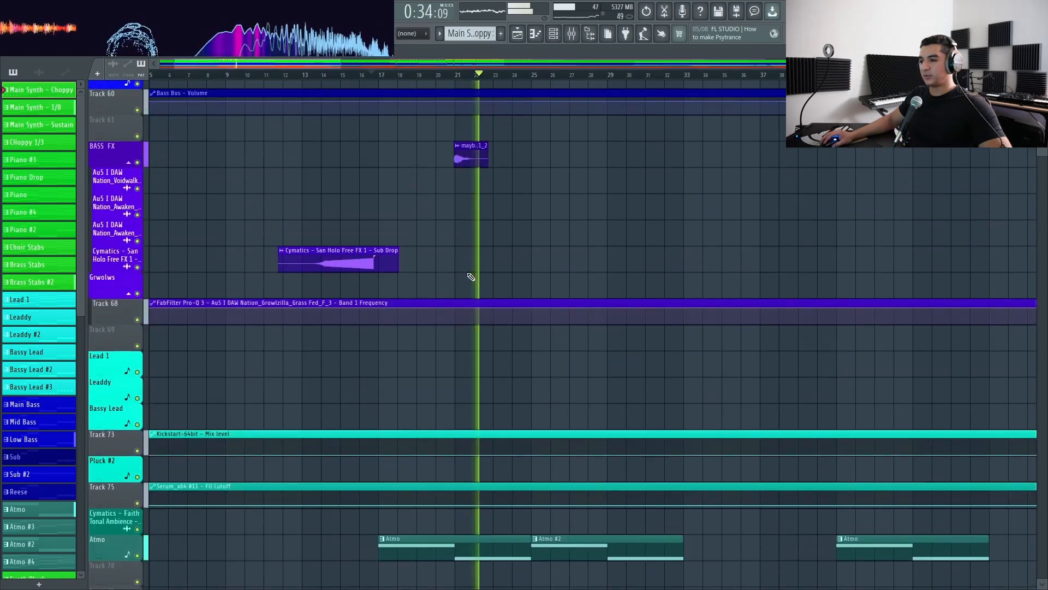
scroll(468, 211, "up", 5)
scroll(464, 160, "down", 12)
scroll(471, 219, "down", 4)
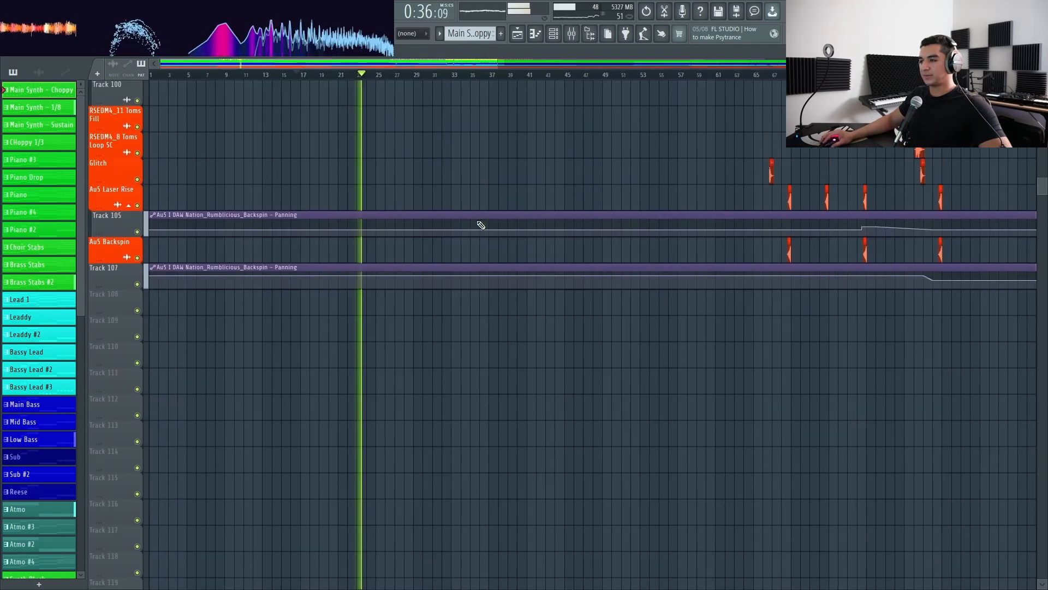
scroll(386, 280, "up", 5)
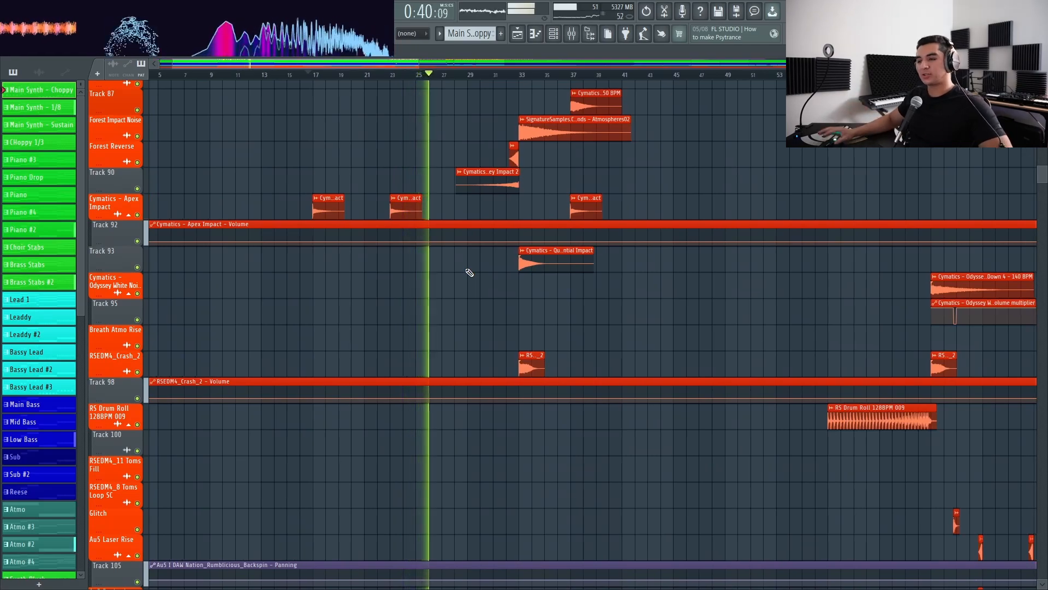
key("space")
Display the first Main Synth - 1/8 clip's notes in the piano roll, play the pattern, and return to the playlist with playback stopped
scroll(367, 215, "up", 20)
scroll(337, 257, "up", 8)
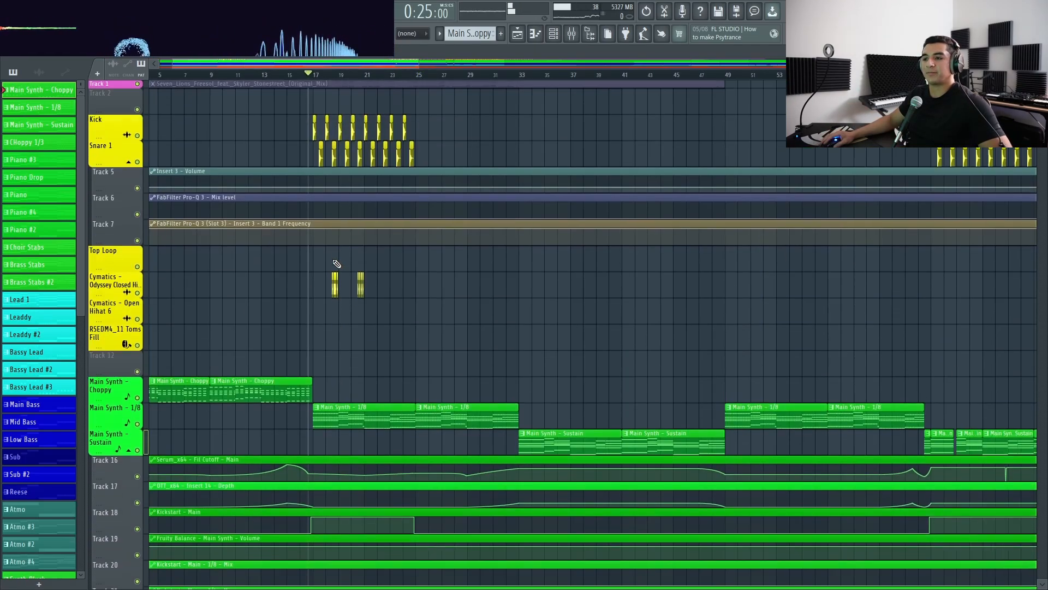
scroll(328, 235, "up", 4)
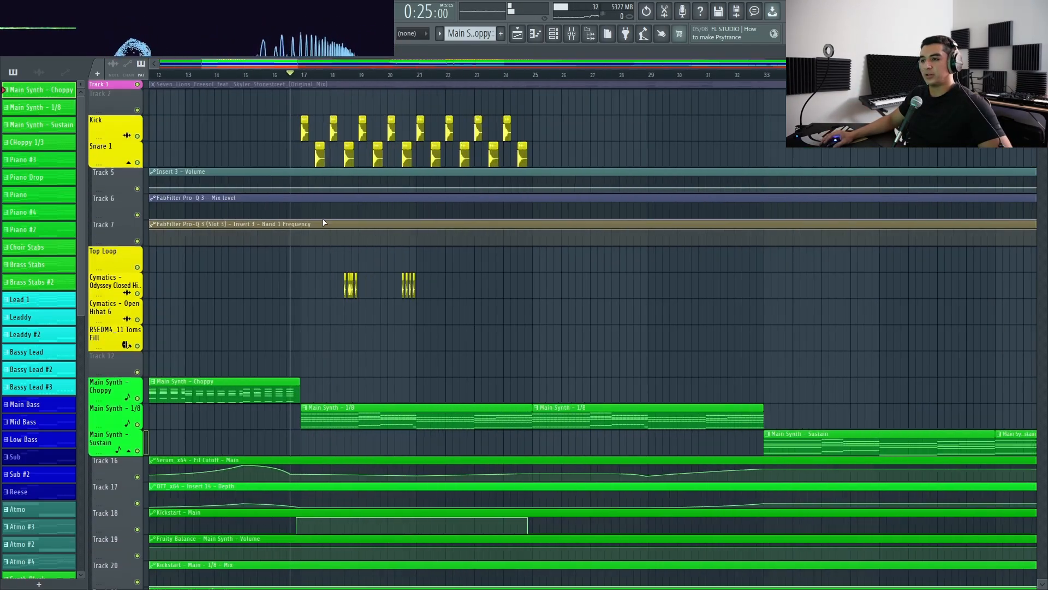
double_click(348, 424)
key("space")
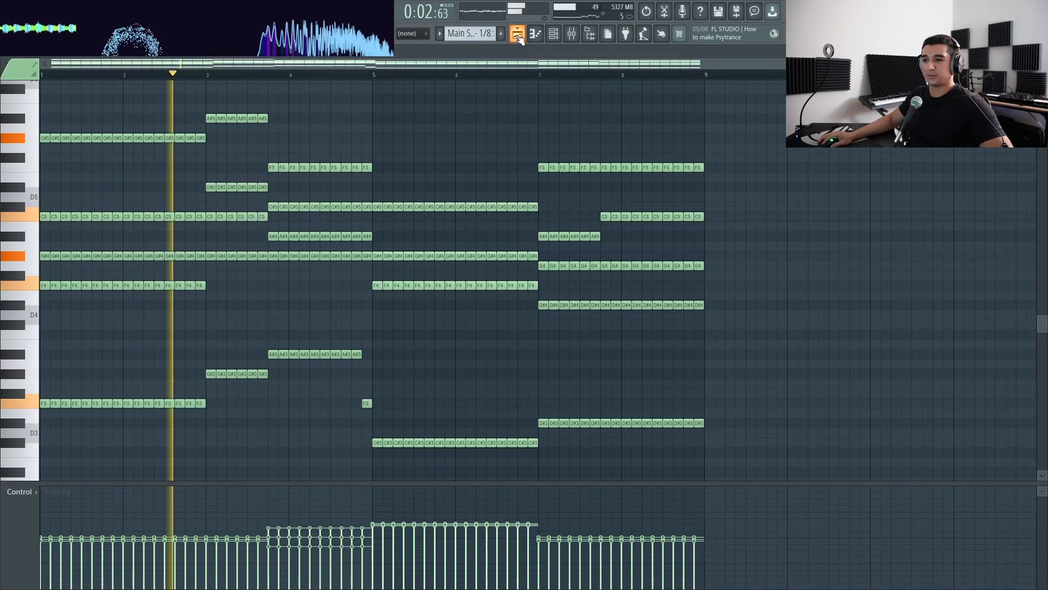
left_click(517, 34)
key("space")
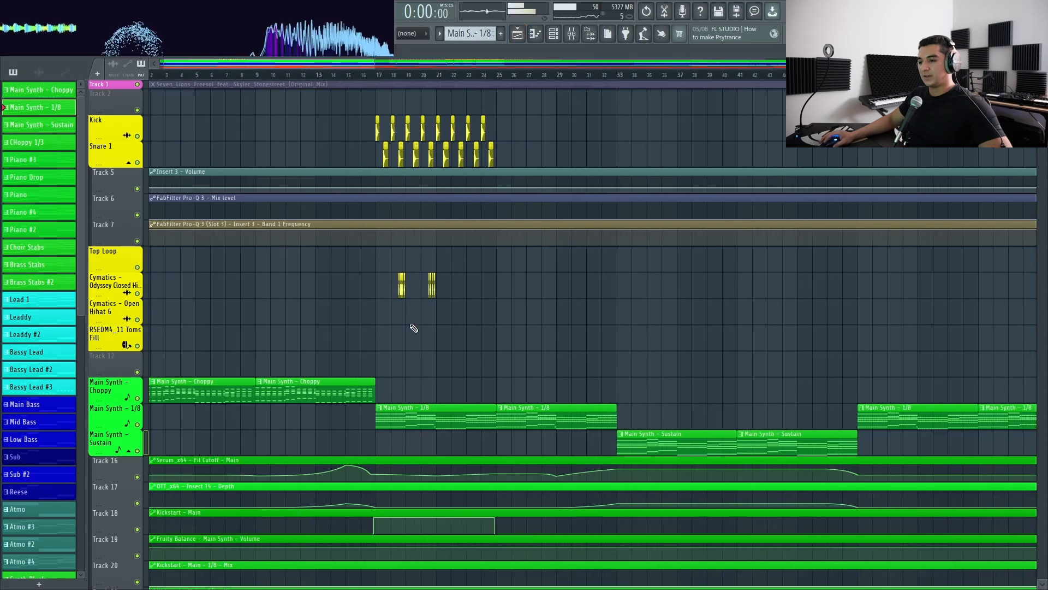
Find the Brass Stabs #2 clip among the layers near bar 17, view its notes in the piano roll, and return to the playlist
scroll(413, 328, "down", 10)
scroll(403, 435, "down", 2, "ctrl")
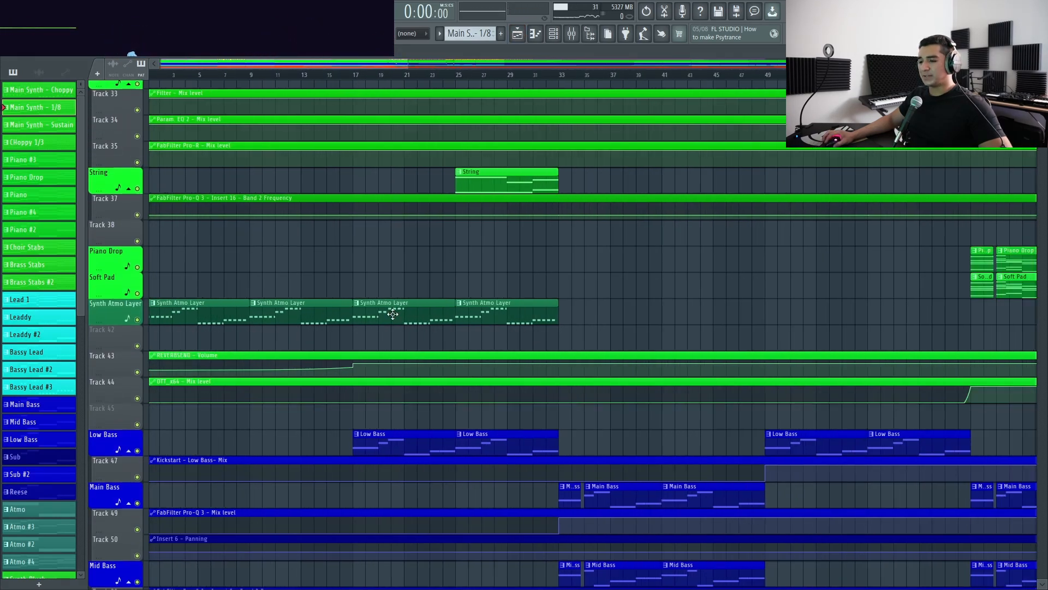
scroll(392, 314, "up", 4)
scroll(402, 422, "down", 1)
double_click(389, 350)
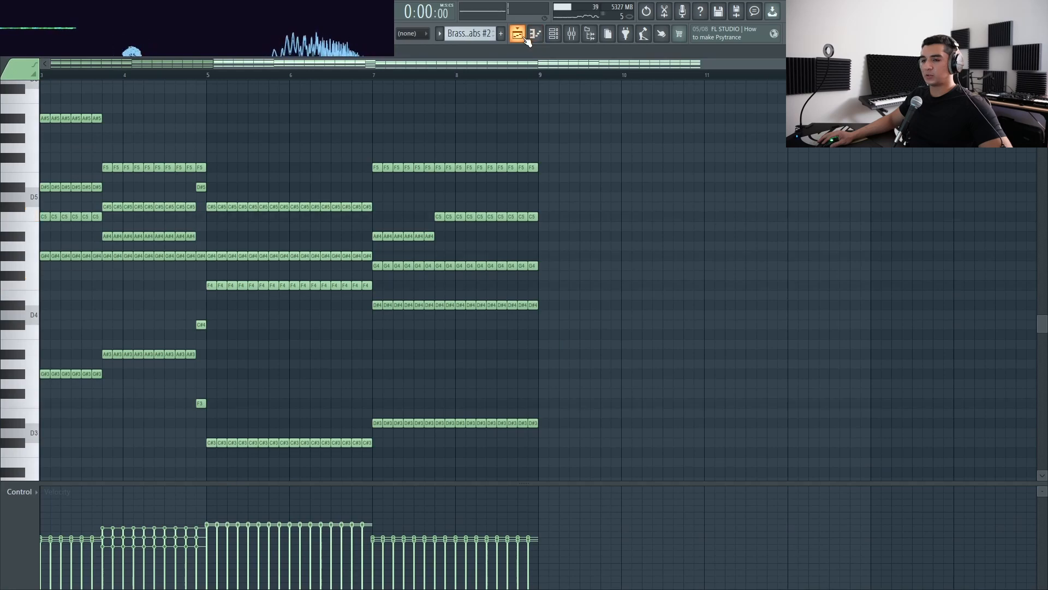
left_click(528, 34)
Listen to the Main Synth - 1/8 section into bar 25 and examine the Kickstart - Main automation beneath it
scroll(423, 335, "down", 10)
scroll(346, 351, "up", 3)
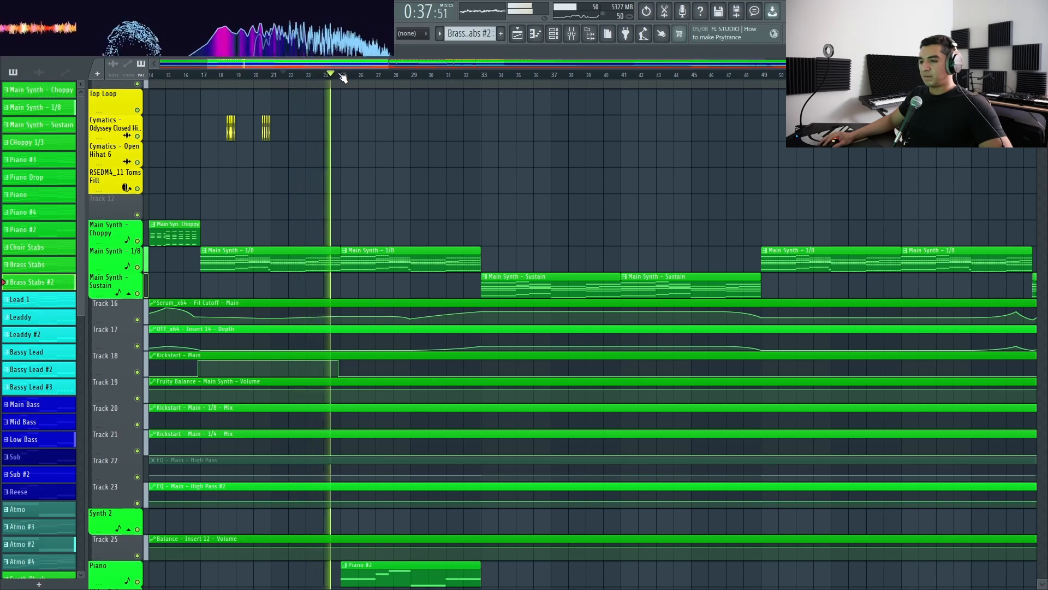
scroll(343, 164, "down", 1)
scroll(347, 250, "up", 3)
scroll(343, 284, "down", 2)
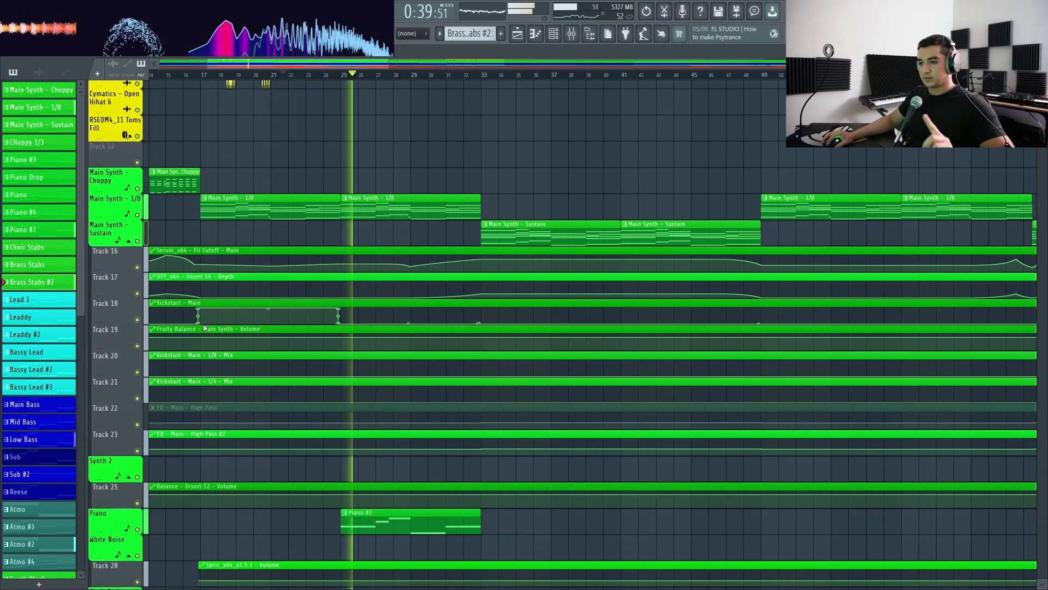
Look over the Brass Stabs #2, String, Synth Atmo Layer and Low Bass clips up to bar 33 during playback, then stop it
scroll(370, 333, "down", 2)
scroll(374, 337, "down", 2, "ctrl")
scroll(373, 336, "down", 5)
scroll(374, 344, "up", 2, "ctrl")
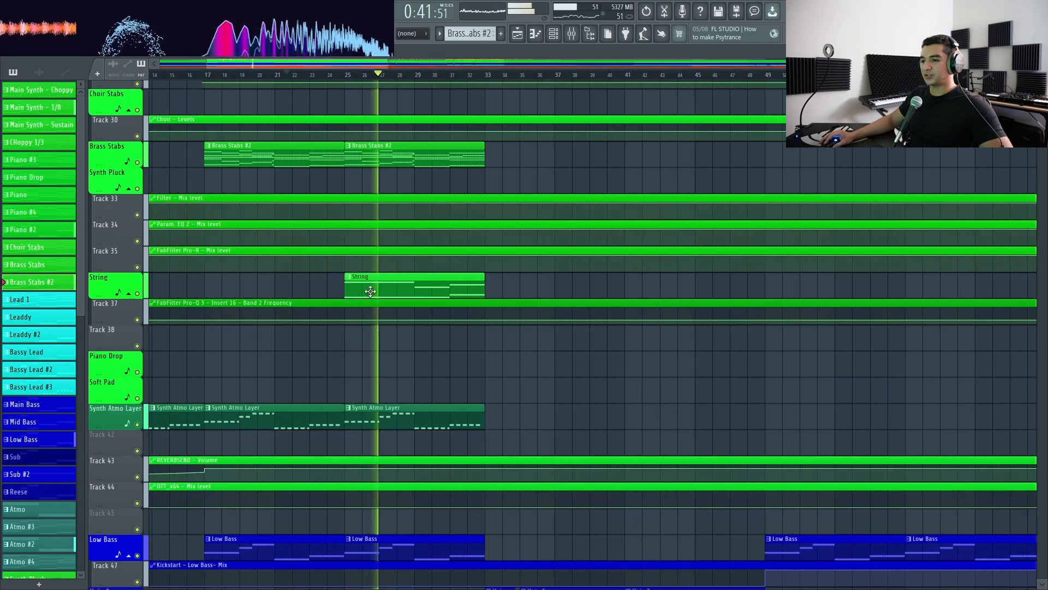
key("space")
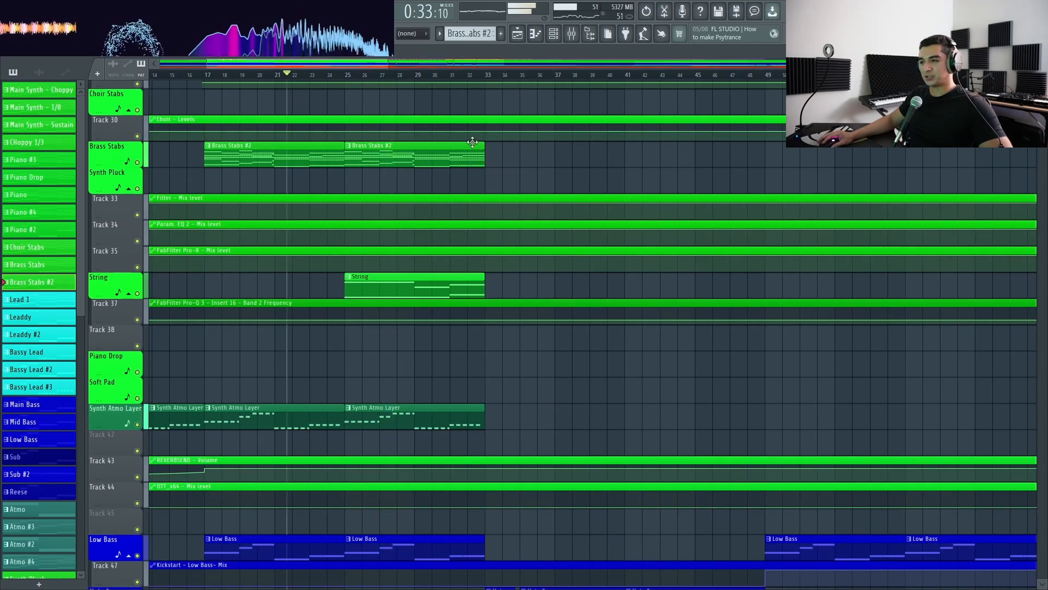
Play the project from just before bar 29 and examine the String, Brass Stabs #2 and Main Synth - 1/8 layers
left_click(347, 79)
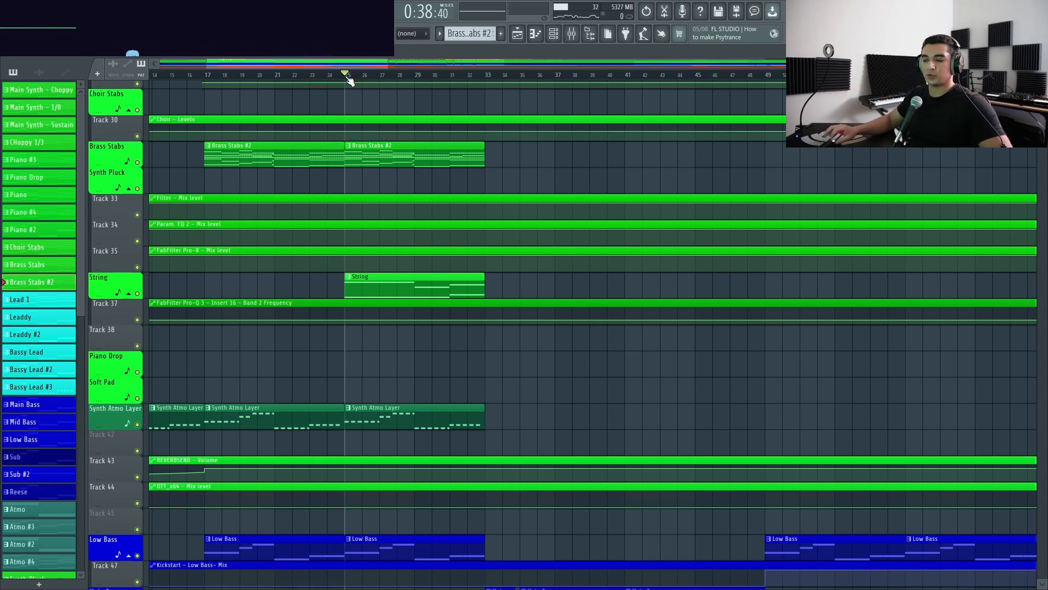
scroll(436, 159, "down", 3)
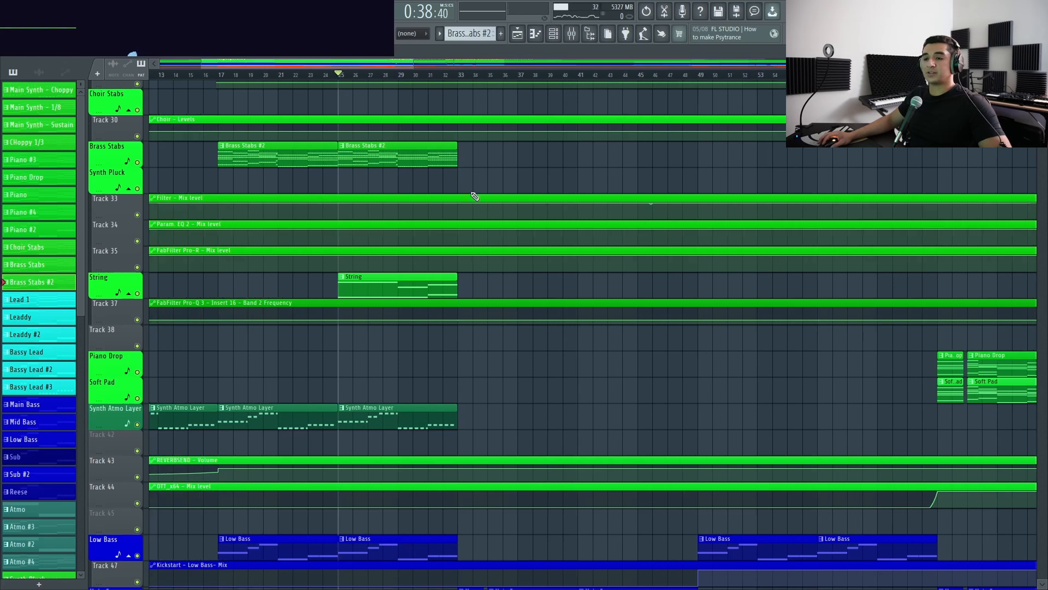
left_click(400, 82)
key("space")
scroll(376, 218, "down", 3)
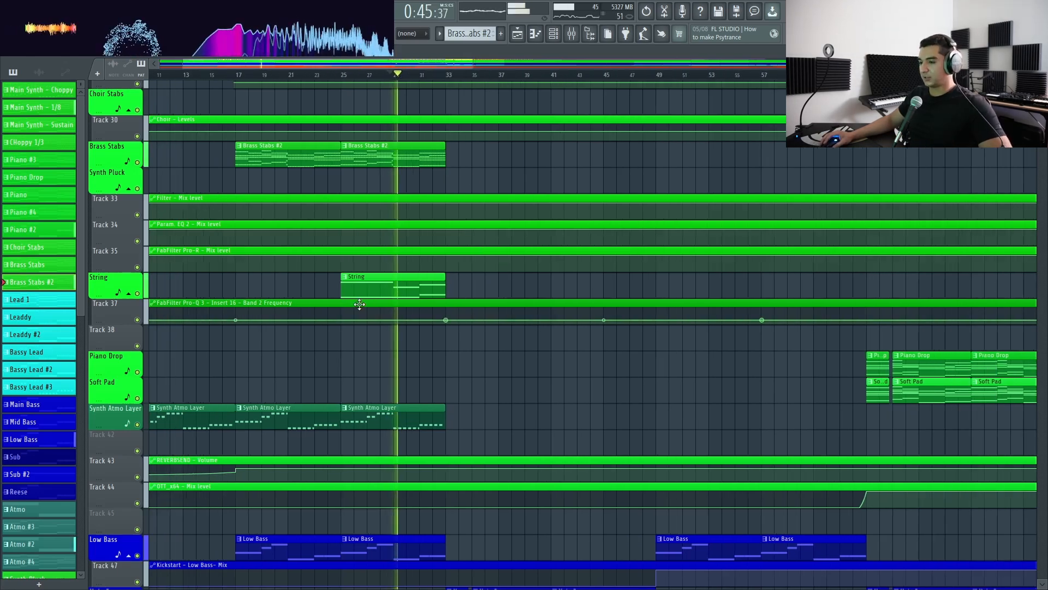
scroll(355, 316, "up", 10)
scroll(347, 333, "up", 3)
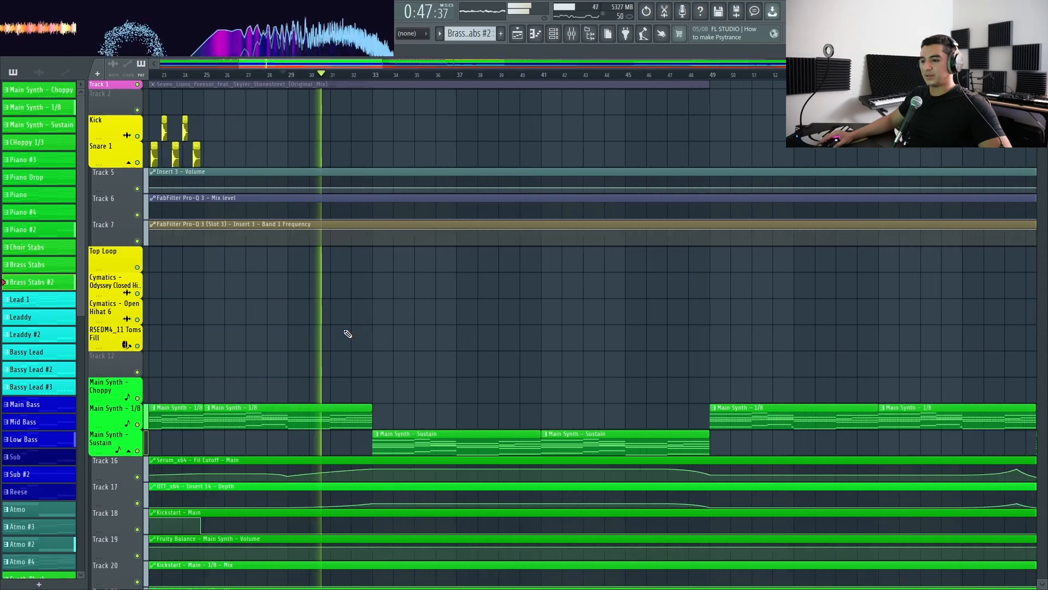
Listen past the change from Main Synth - 1/8 to Main Synth - Sustain at bar 33, view the synth layers, and stop playback
scroll(352, 328, "down", 3)
scroll(358, 319, "down", 6)
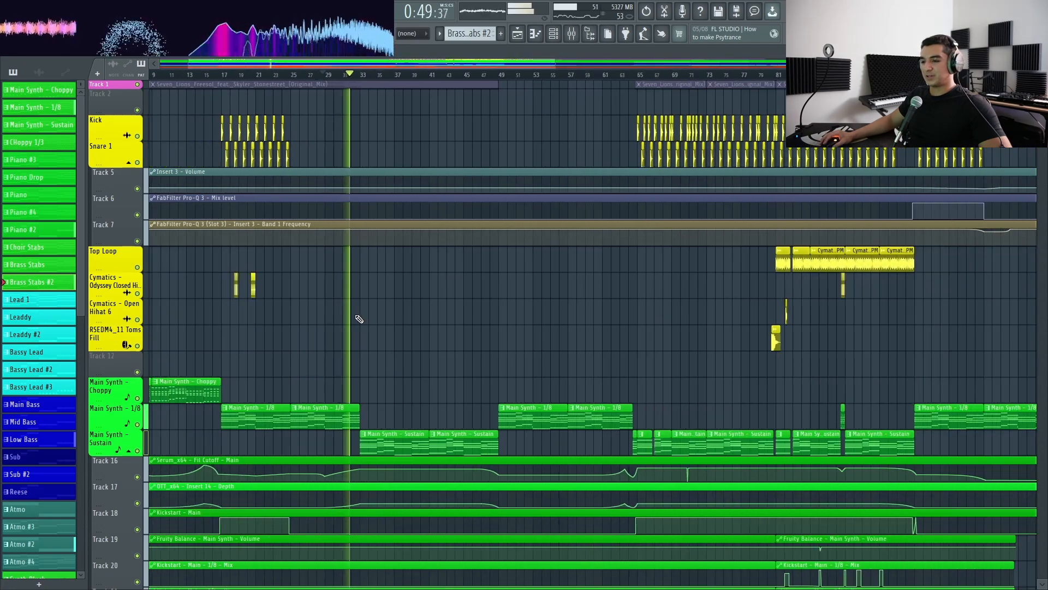
scroll(356, 316, "down", 1)
scroll(375, 290, "up", 5)
scroll(375, 294, "down", 2)
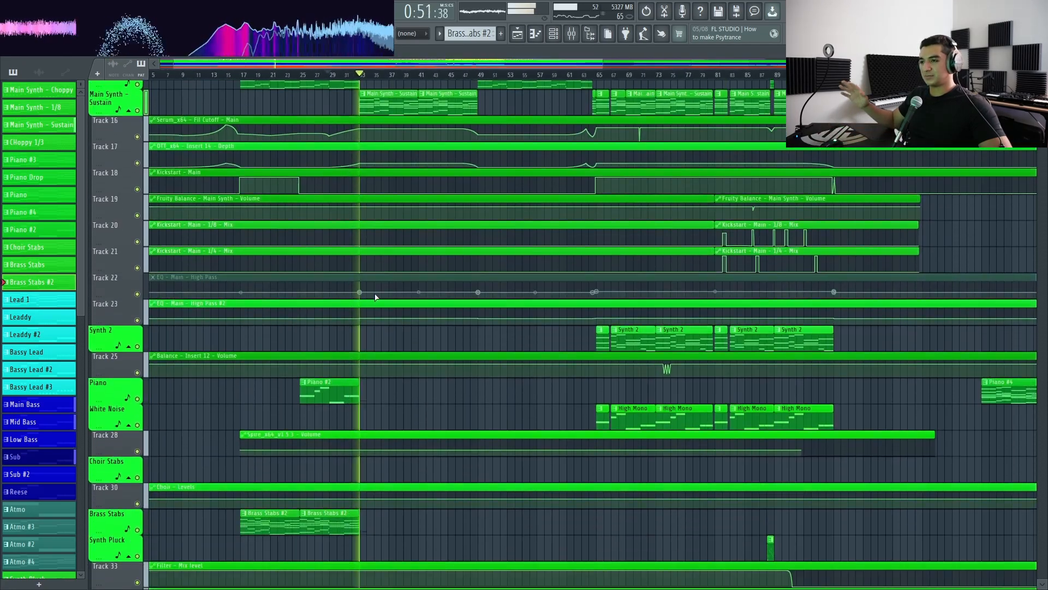
scroll(375, 297, "up", 6)
scroll(327, 267, "up", 4)
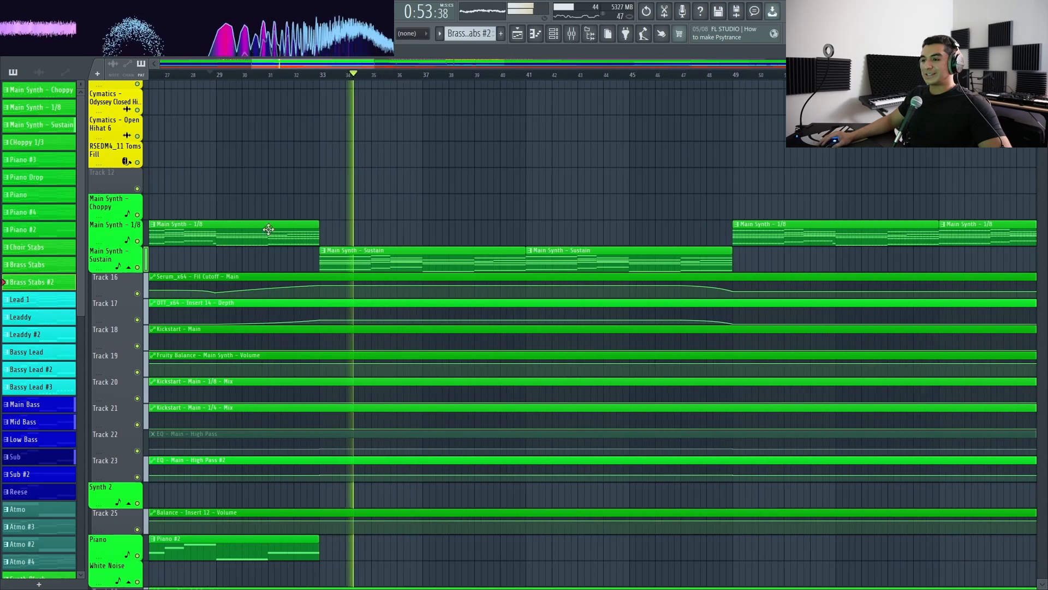
key("space")
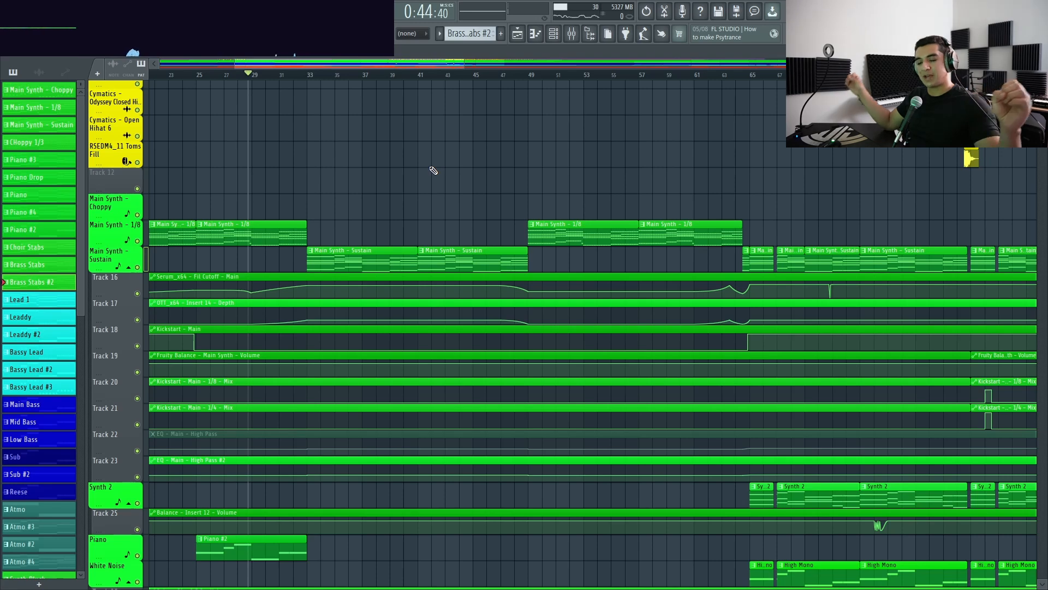
Survey the Main Synth variations across the arrangement, then play from about bar 32 into the first Main Synth - Sustain clip
scroll(433, 171, "down", 5)
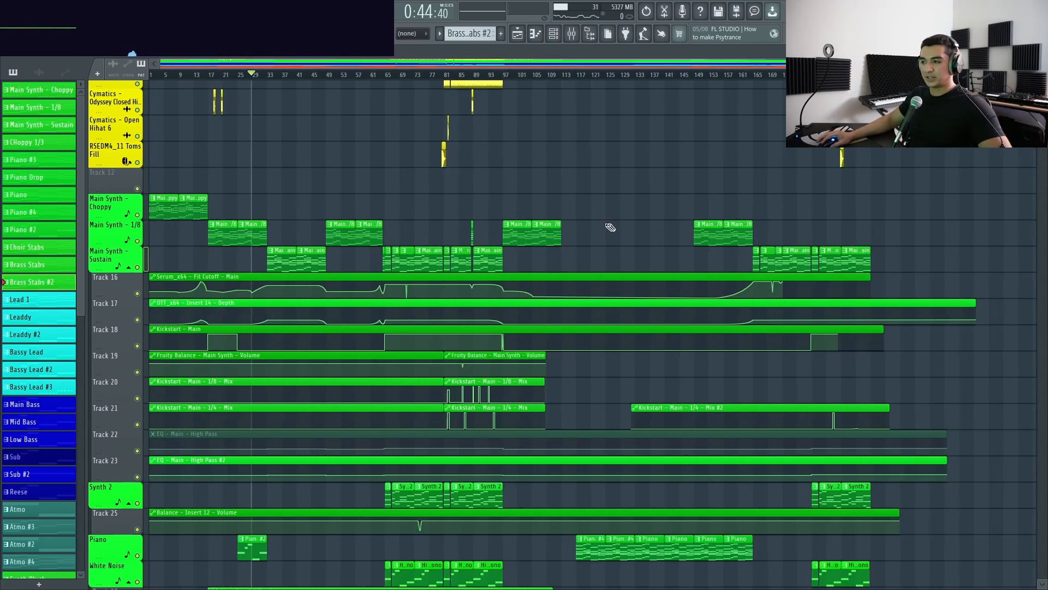
scroll(273, 210, "up", 5)
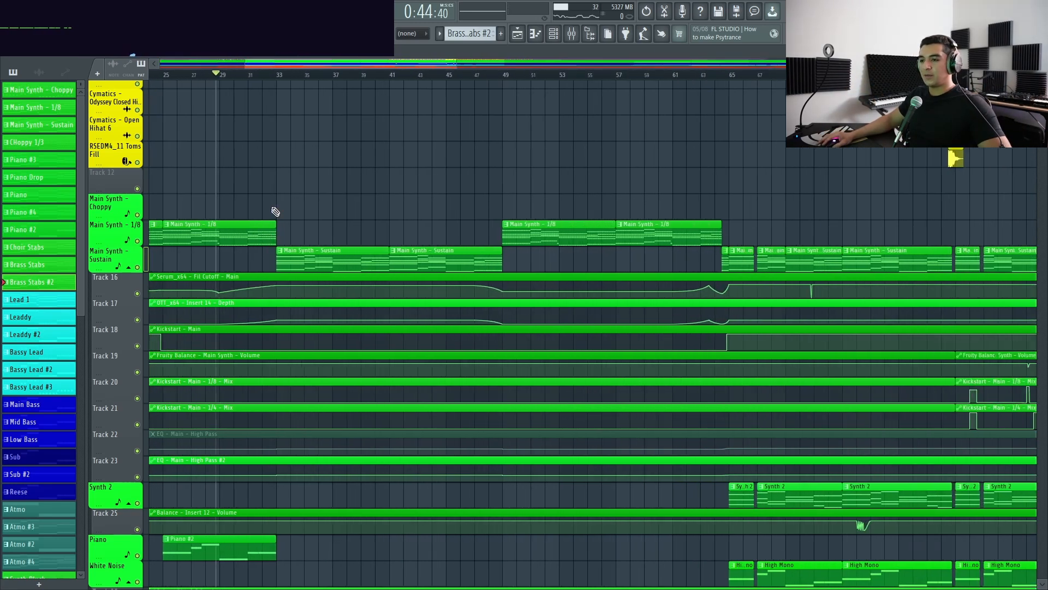
left_click(264, 76)
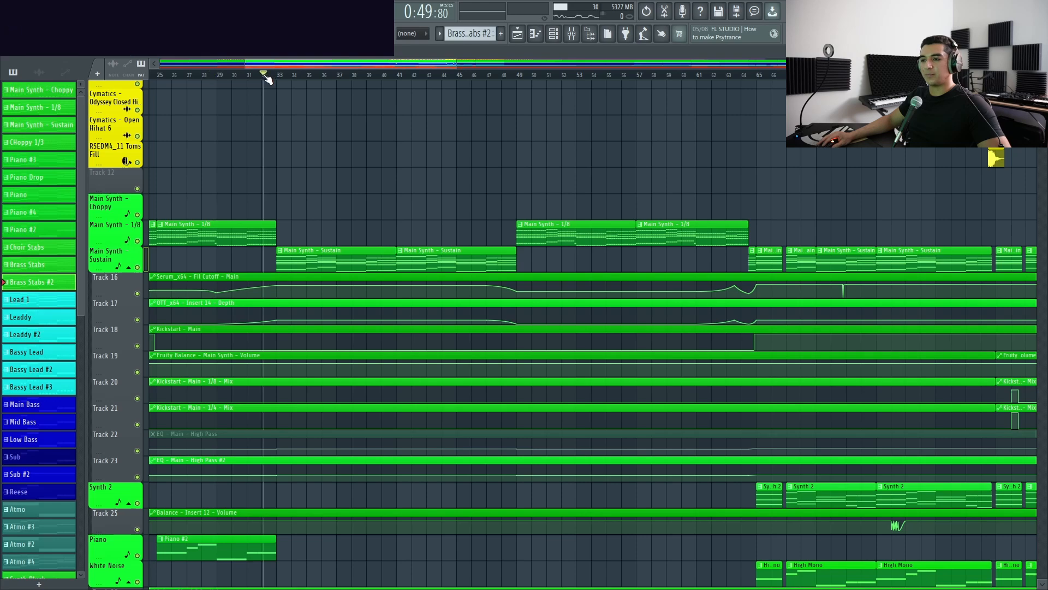
scroll(265, 78, "up", 3)
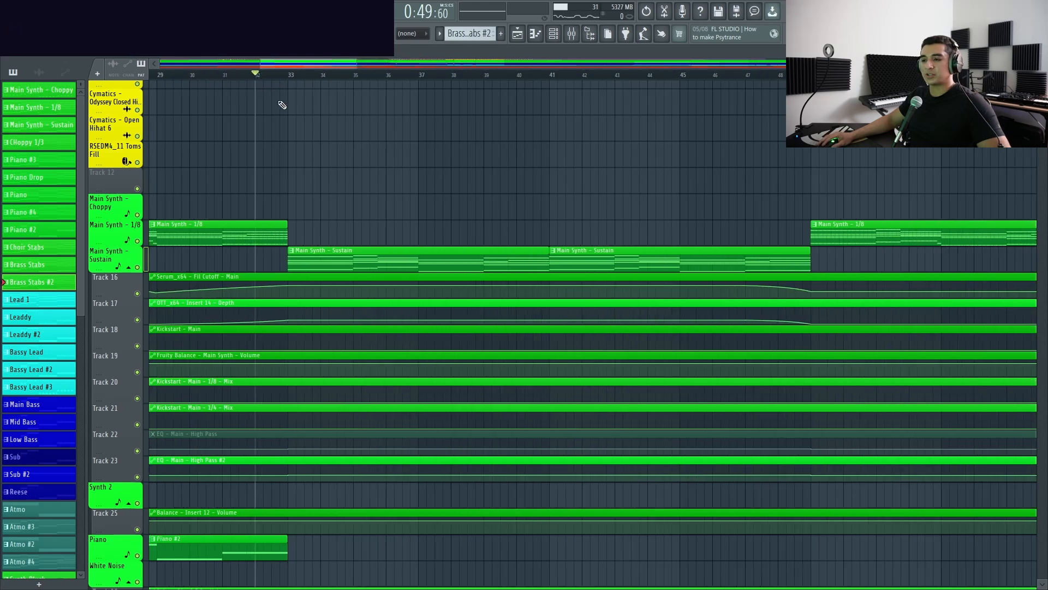
scroll(345, 180, "down", 2, "ctrl")
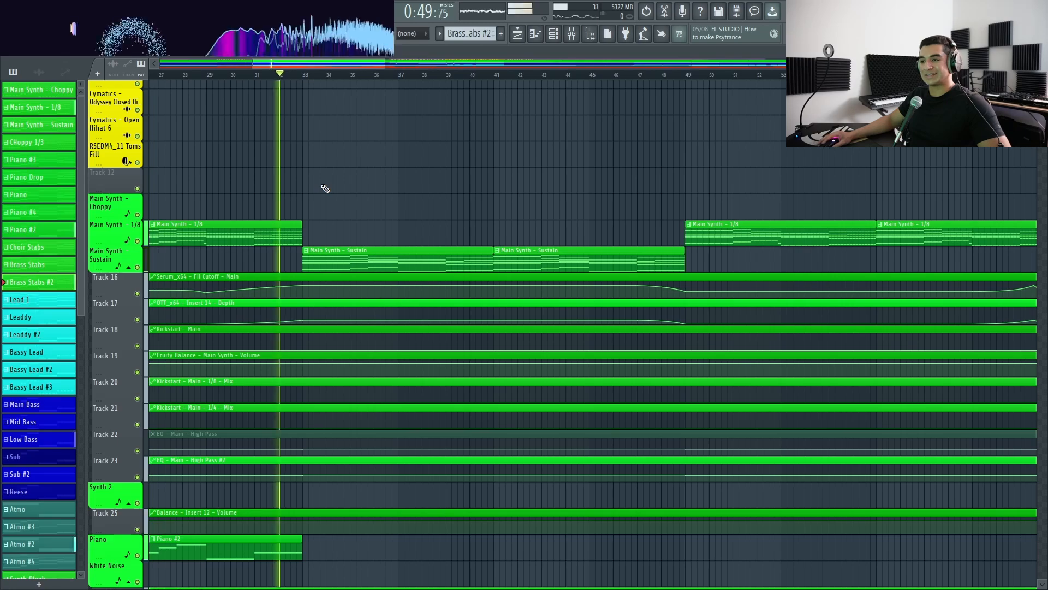
scroll(299, 170, "down", 3)
scroll(295, 201, "up", 3)
scroll(232, 318, "down", 1, "ctrl")
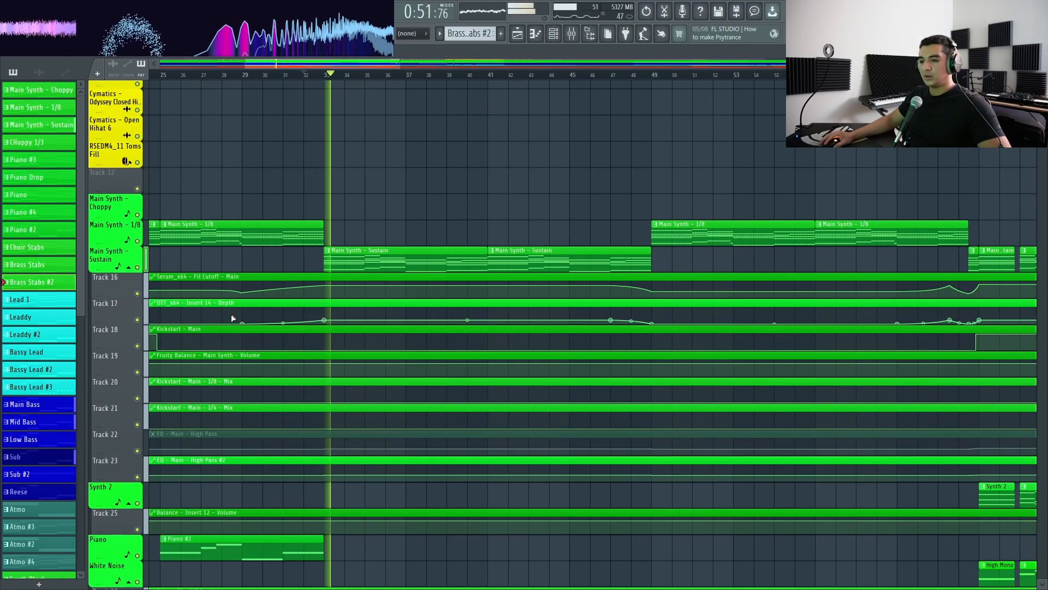
Examine the Main Bass, Mid Bass and Sub clips starting at bar 33 and the Bass Growl FX 2 clip at bar 39
scroll(313, 287, "down", 12)
scroll(349, 246, "down", 1, "ctrl")
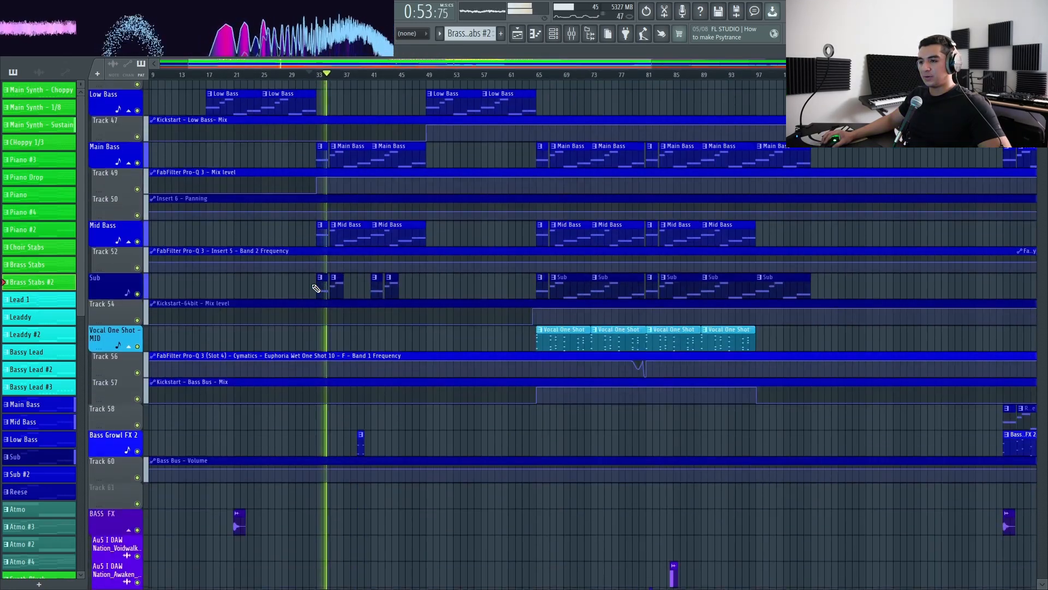
scroll(388, 251, "up", 4, "ctrl")
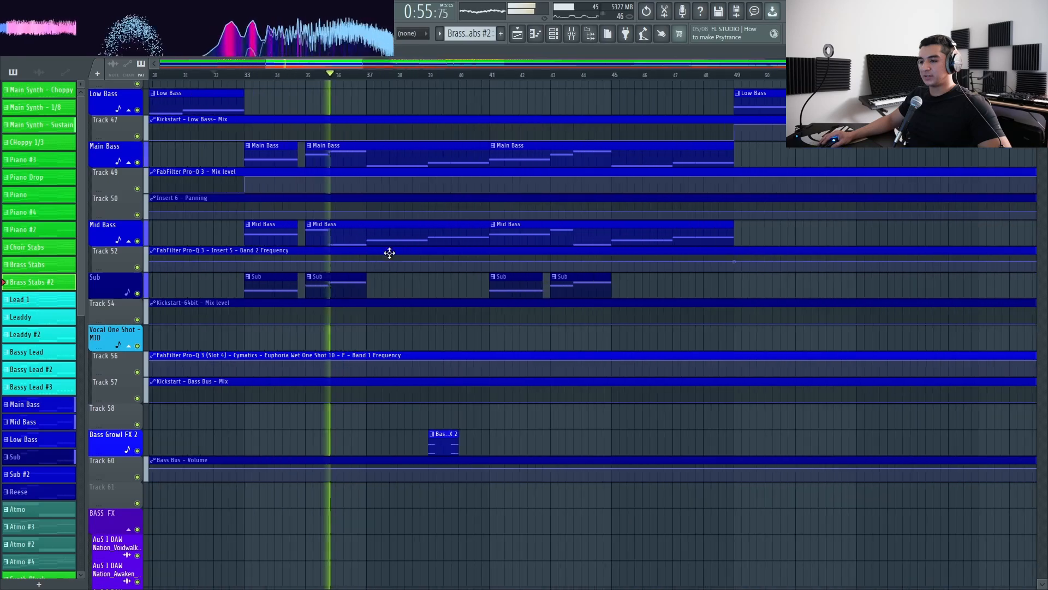
scroll(415, 300, "down", 2)
scroll(458, 316, "down", 2)
scroll(462, 295, "up", 6, "ctrl")
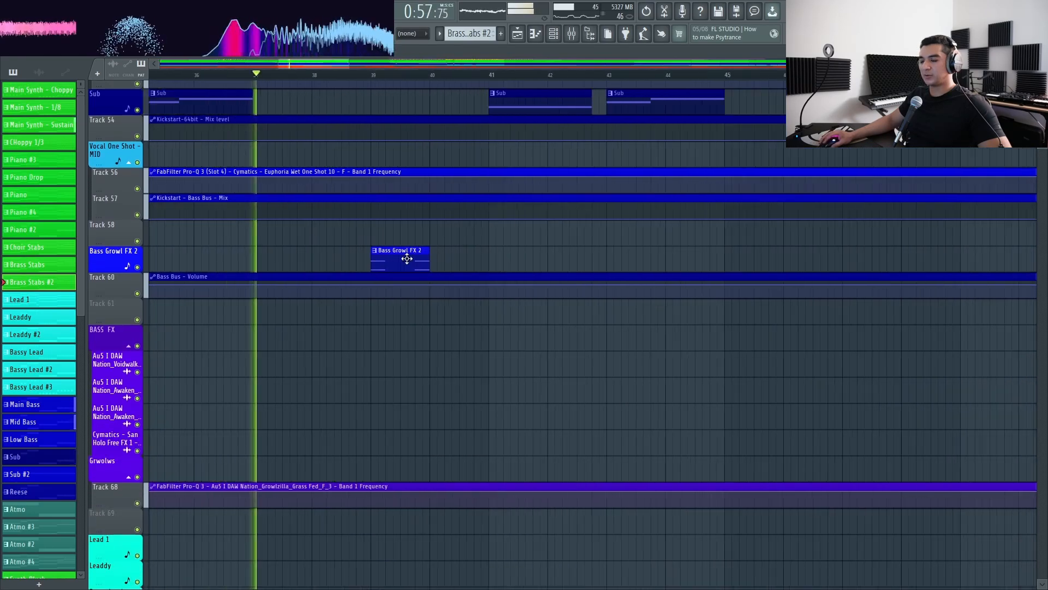
Listen through the Bass Growl FX 2 clip and compare the bass layers of this section with those from bar 65
scroll(399, 262, "down", 3)
scroll(395, 238, "down", 8, "ctrl")
scroll(391, 246, "up", 9)
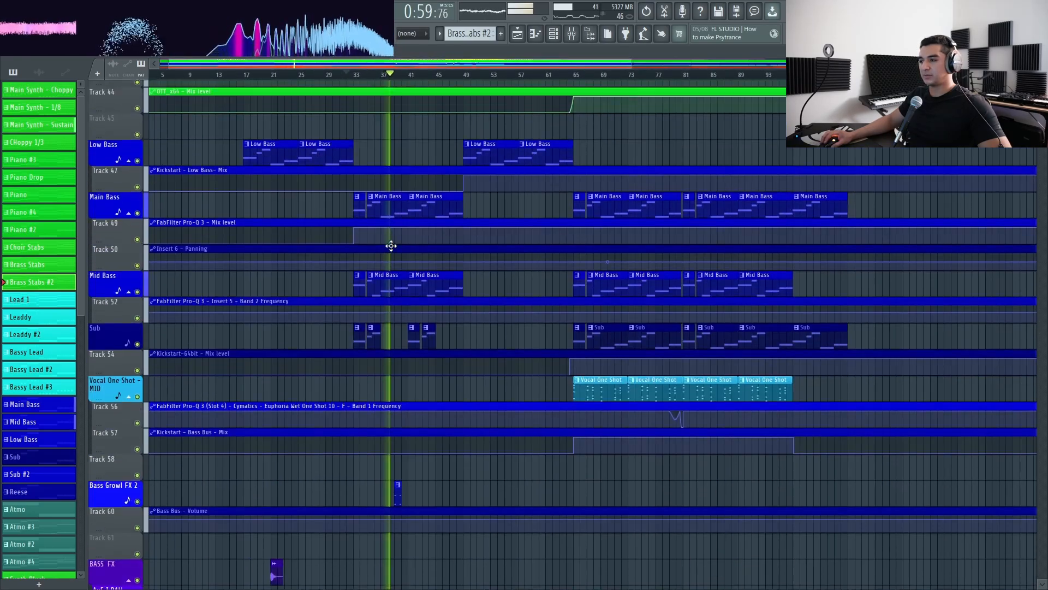
scroll(391, 246, "up", 6, "ctrl")
scroll(388, 265, "down", 4)
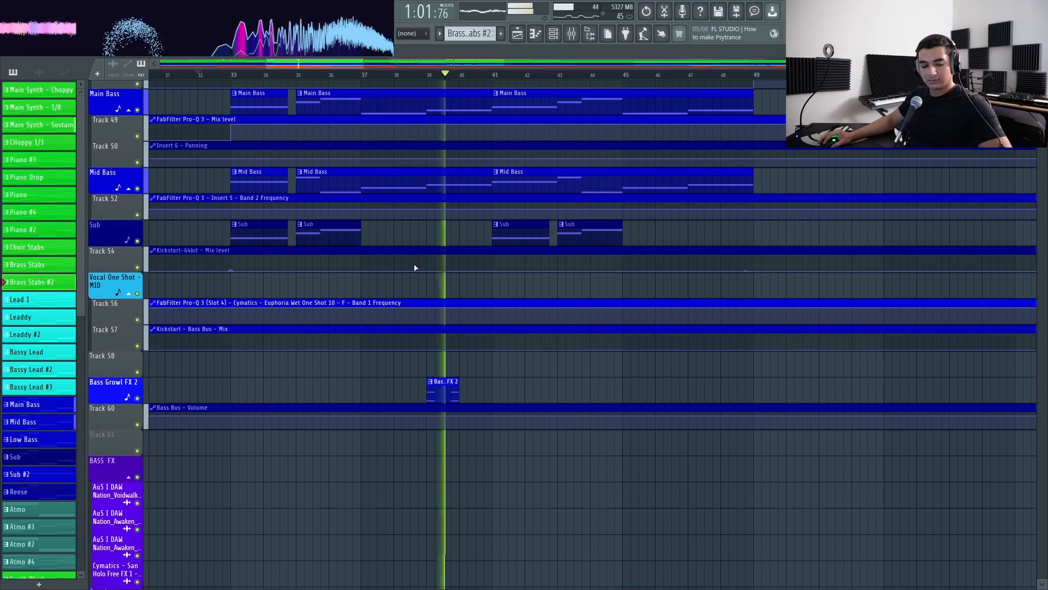
scroll(464, 256, "down", 5, "ctrl")
scroll(554, 206, "down", 1)
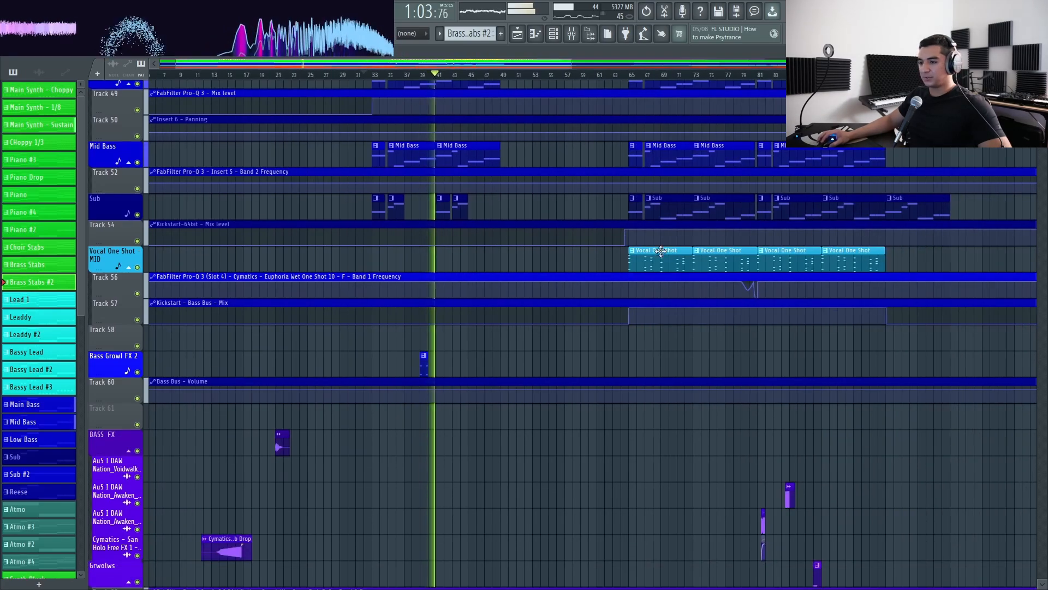
Compare where the Low Bass ends and the Main Bass, Mid Bass and Sub begin at bar 33, then check the drum tracks
scroll(503, 356, "down", 7)
scroll(463, 388, "up", 20)
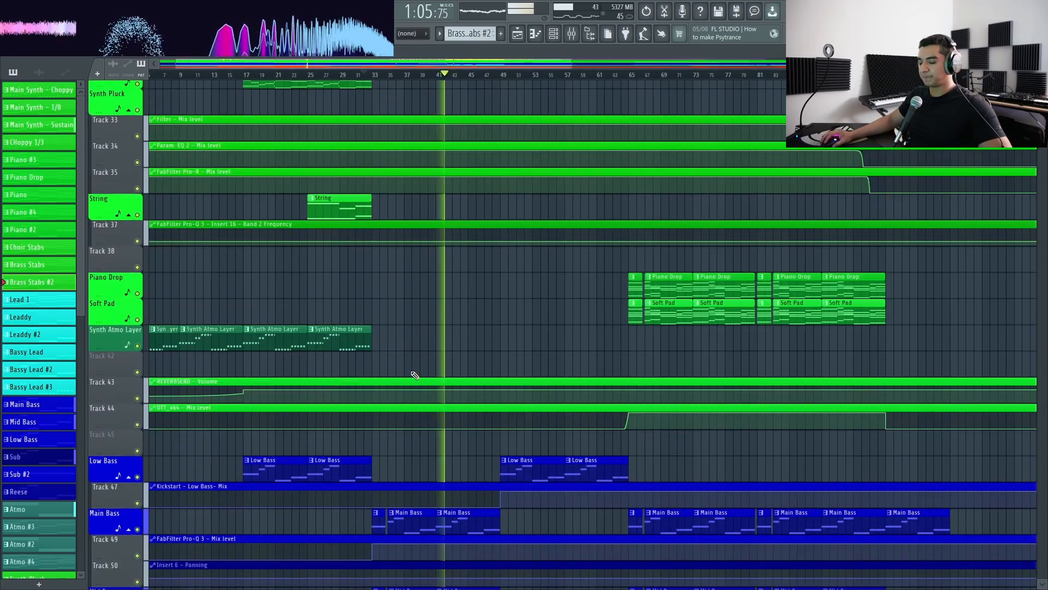
scroll(415, 375, "up", 6, "ctrl")
scroll(382, 306, "down", 8)
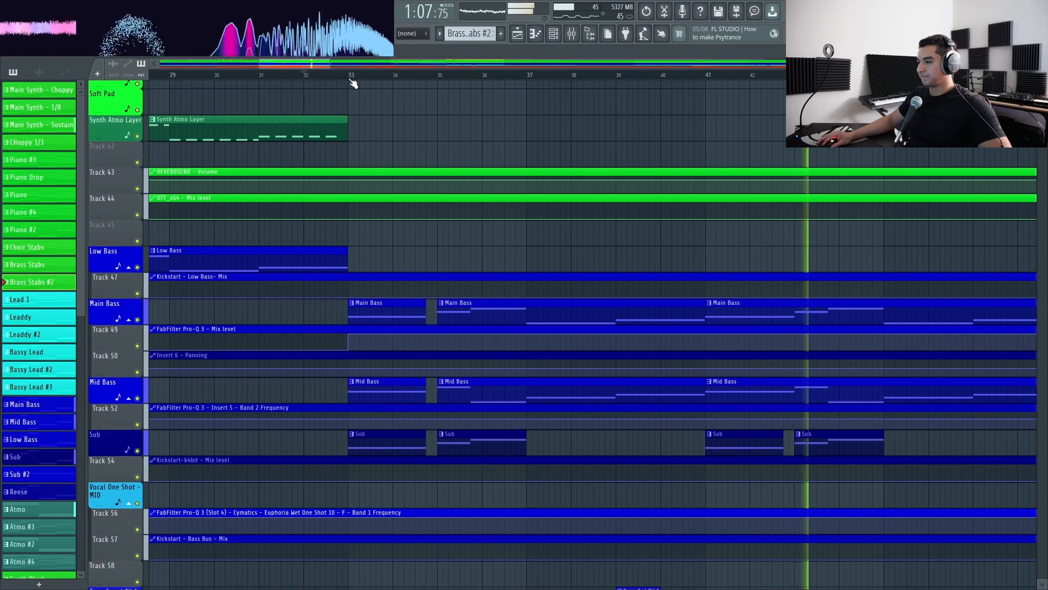
scroll(414, 262, "down", 5, "ctrl")
scroll(428, 283, "up", 15)
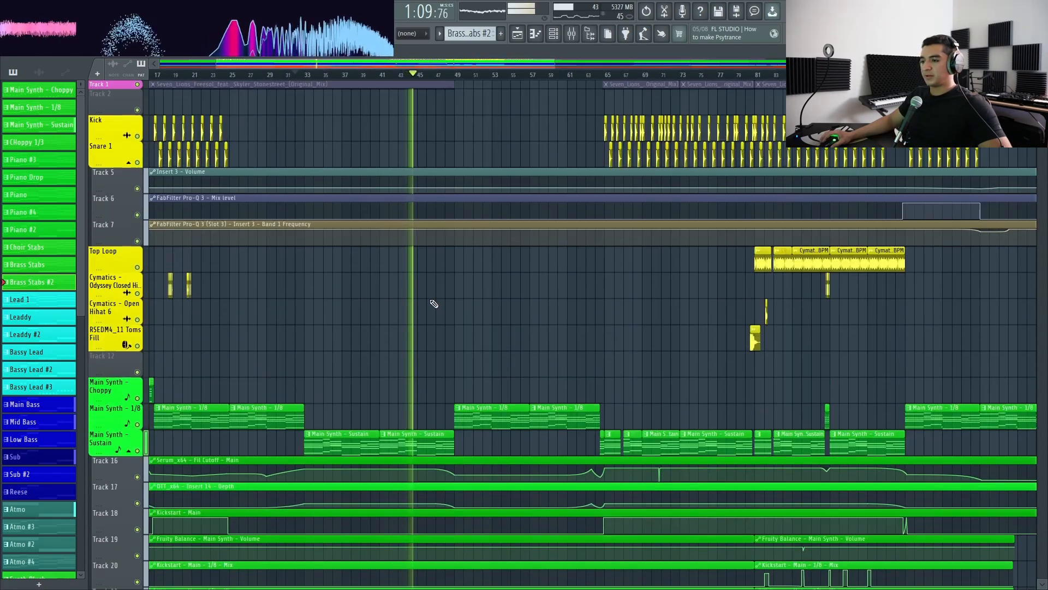
Follow playback toward the returning Main Synth - 1/8 clips at bar 49, look over the synth layers below, and stop playback
scroll(434, 303, "down", 6)
scroll(393, 306, "right", 4)
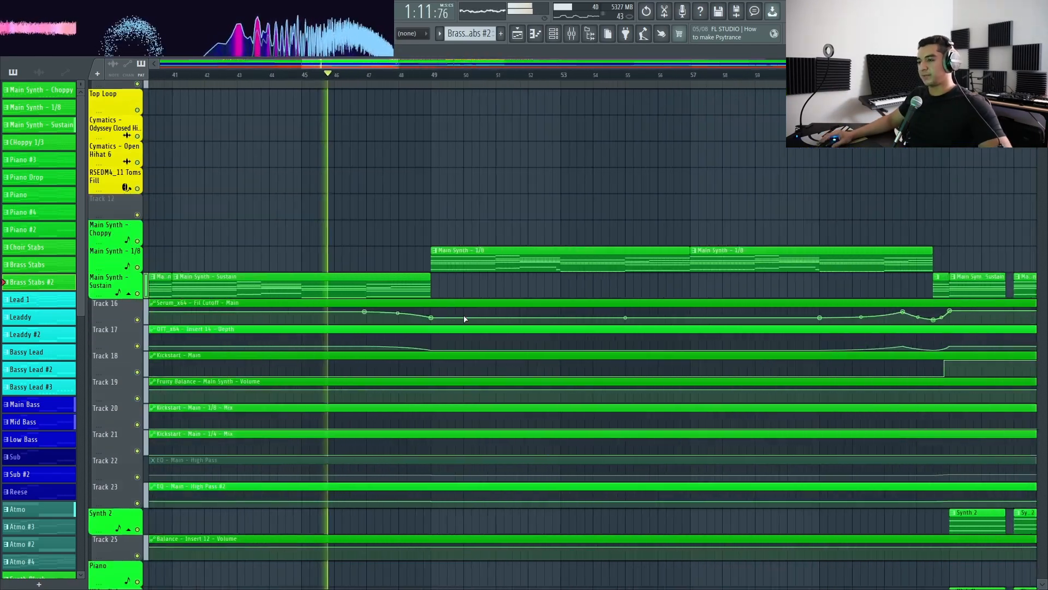
scroll(337, 310, "down", 9)
scroll(375, 304, "down", 3, "ctrl")
scroll(428, 312, "up", 7)
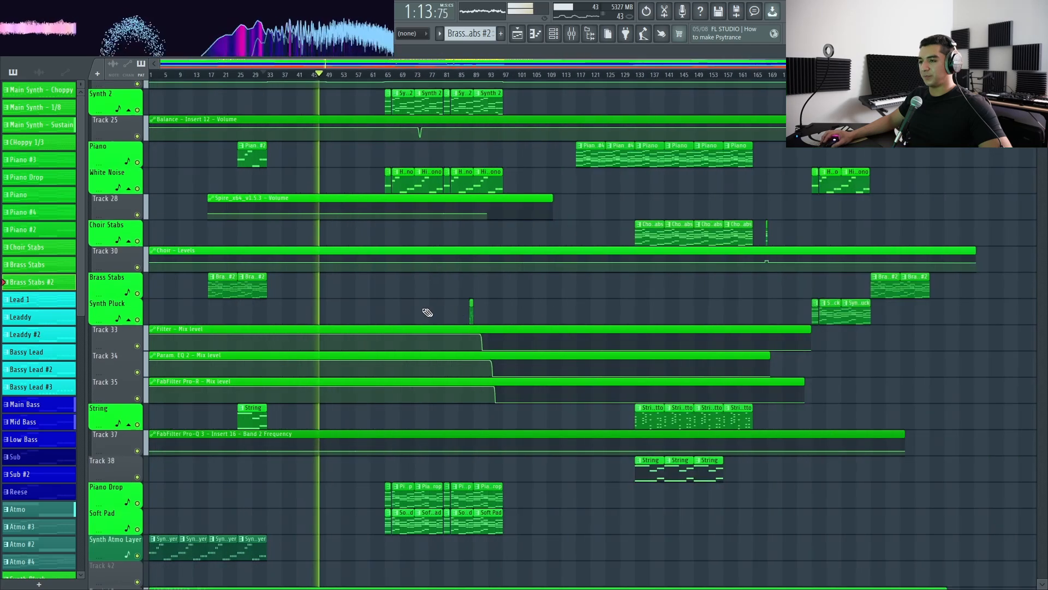
scroll(293, 328, "down", 1, "ctrl")
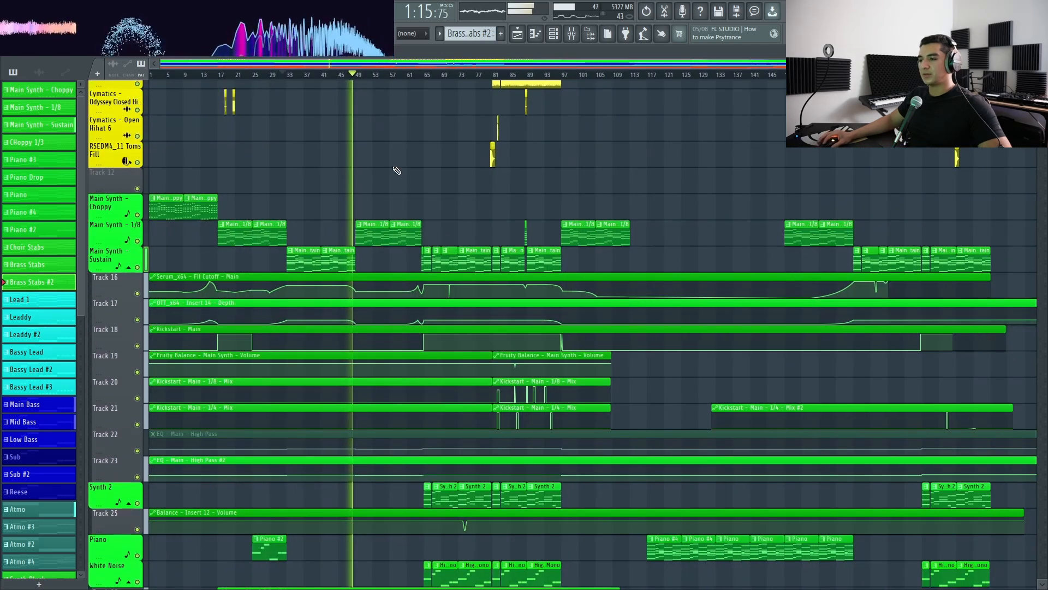
key("space")
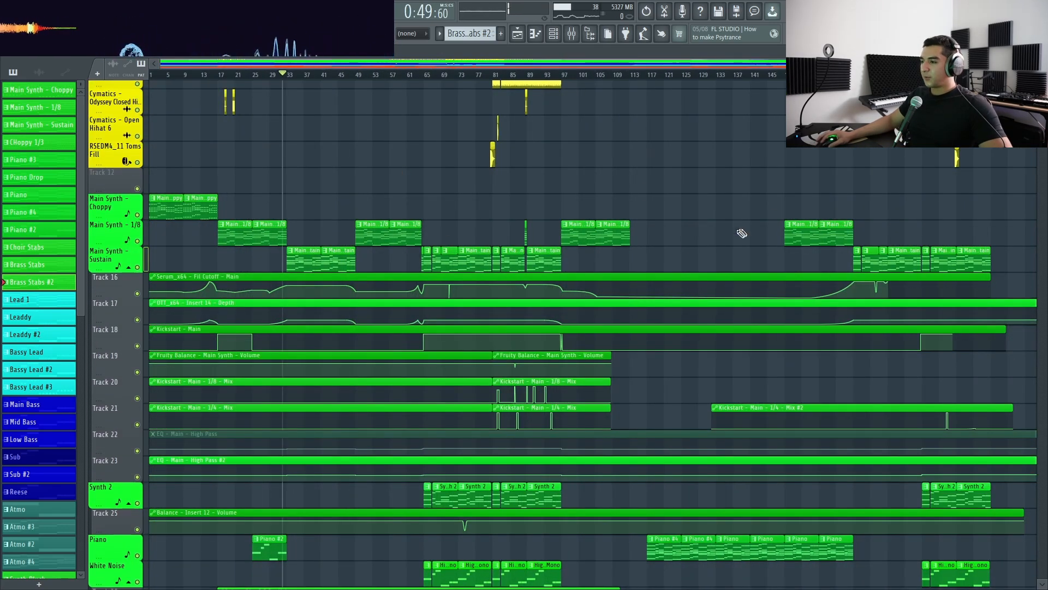
Review the whole arrangement from the kick and snare tracks down to the bass layers, including the final section
scroll(217, 235, "up", 5)
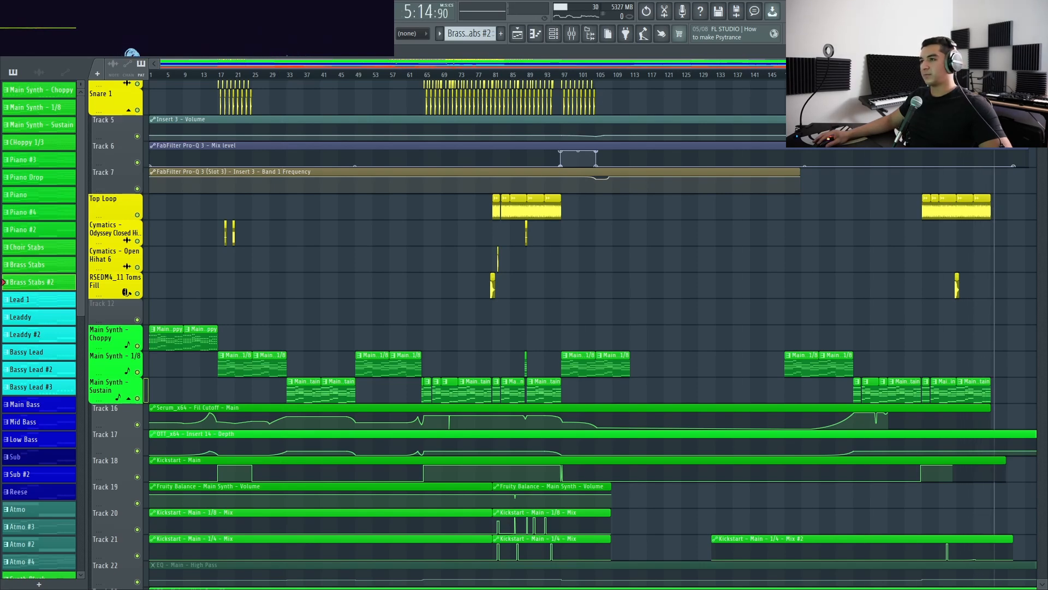
scroll(993, 252, "down", 20)
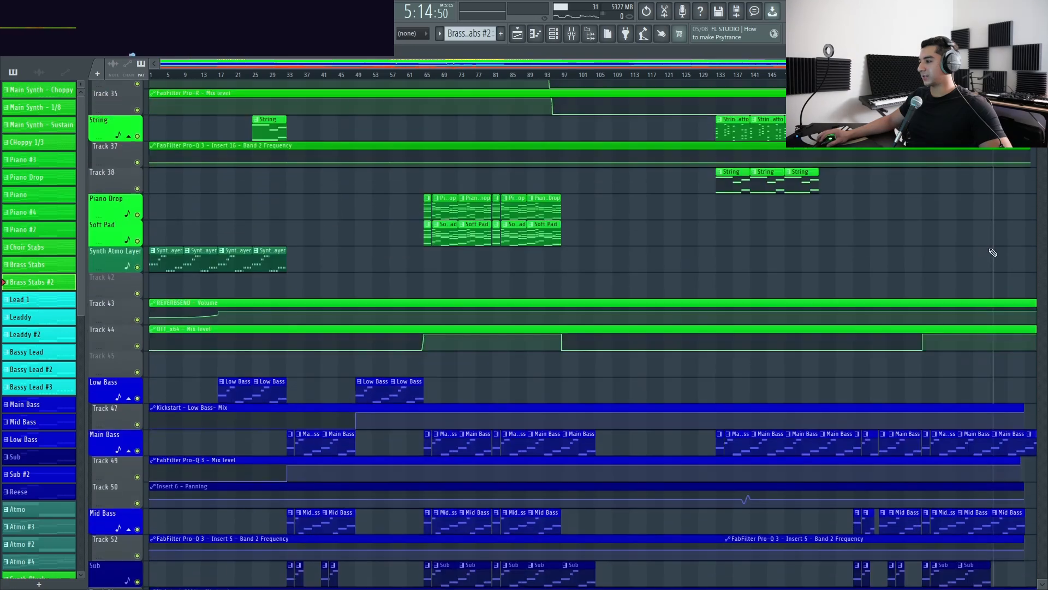
scroll(593, 333, "down", 2)
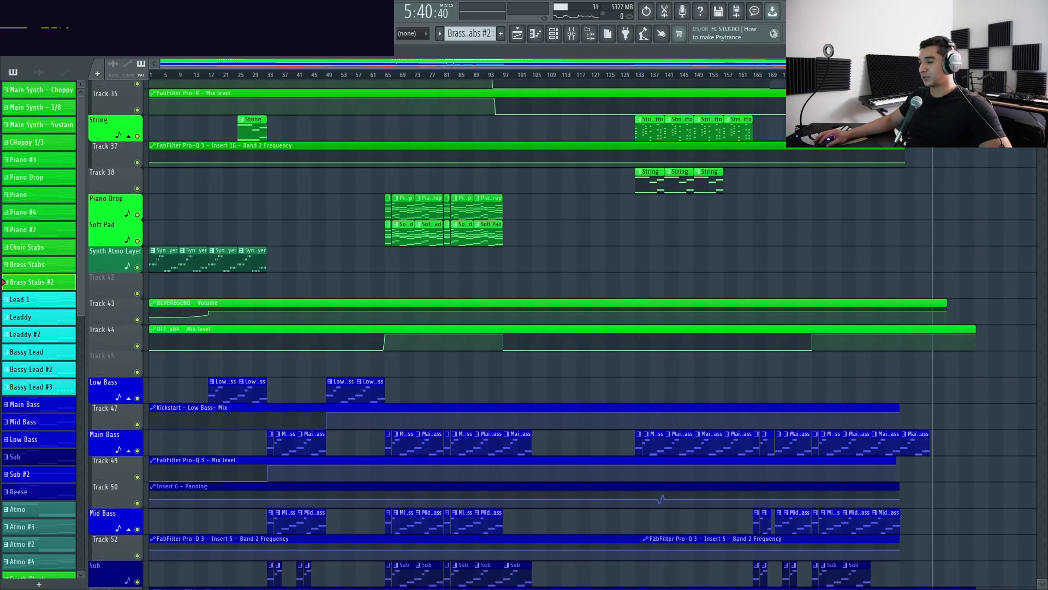
scroll(264, 295, "up", 20)
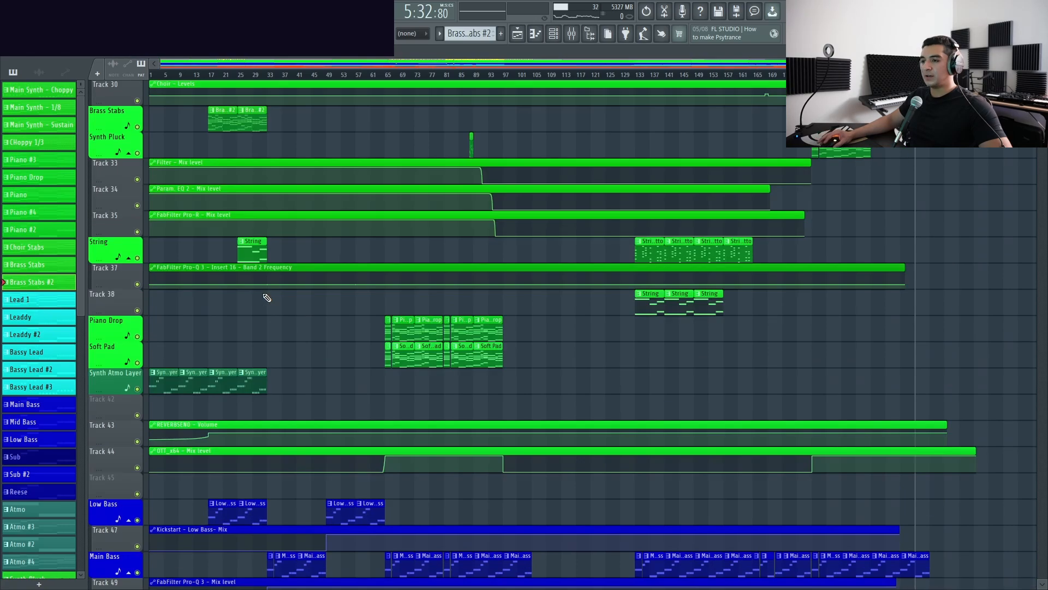
scroll(300, 294, "up", 4)
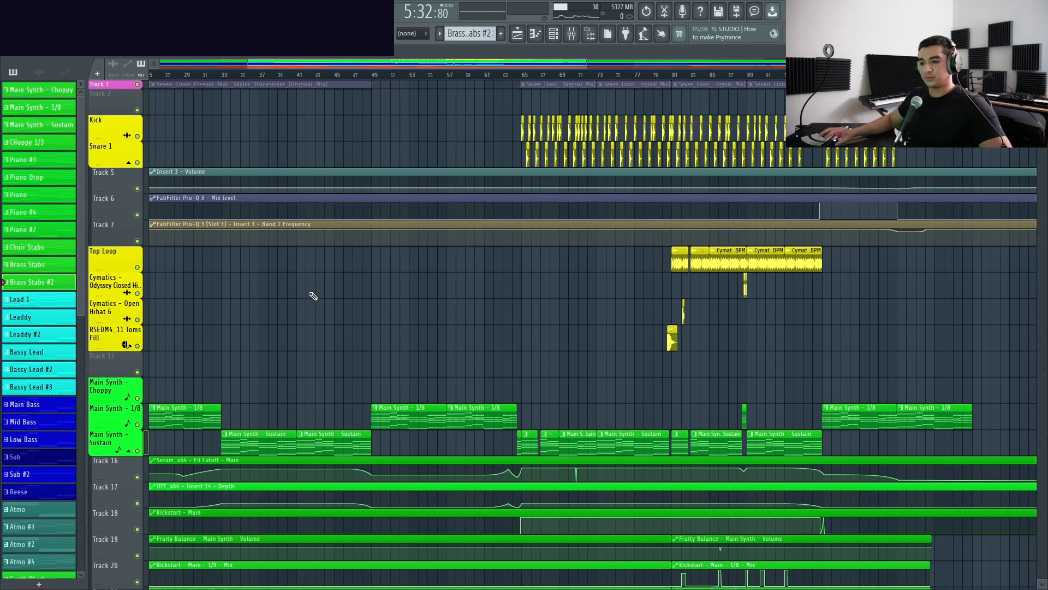
scroll(311, 295, "down", 3)
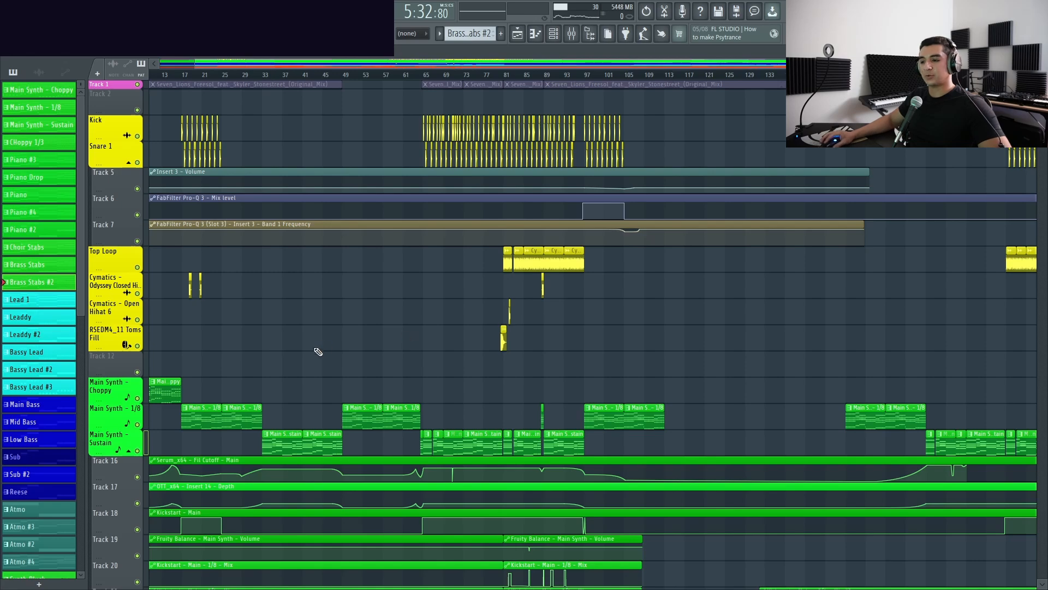
Compare the Main Synth variations by playing the Choppy clips, then the 1/8 clips at bar 18, Sustain at bar 34 and 1/8 at bar 49
scroll(319, 351, "down", 3)
scroll(358, 332, "down", 2)
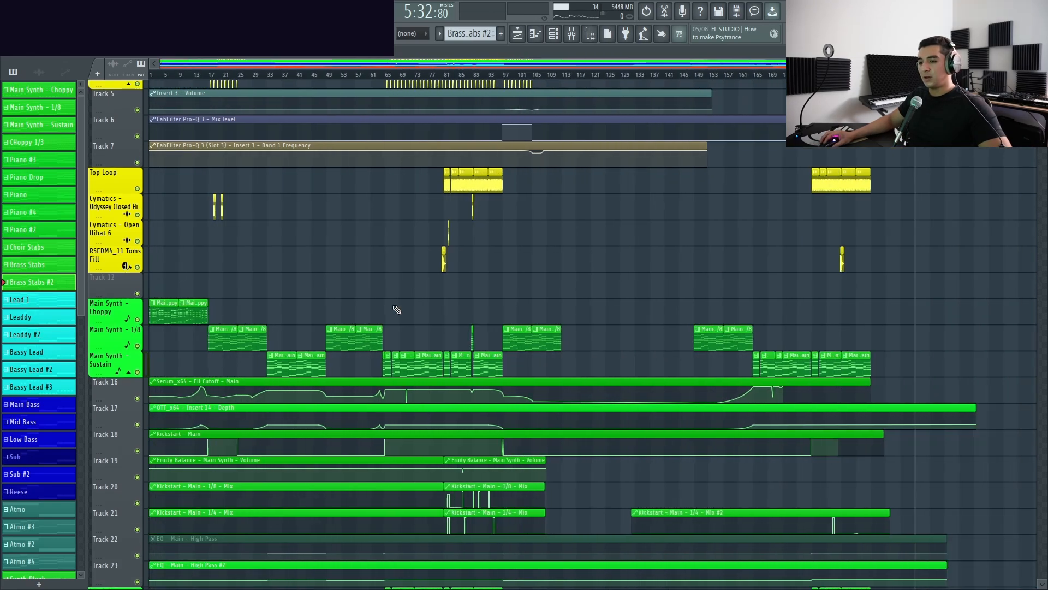
left_click(193, 76)
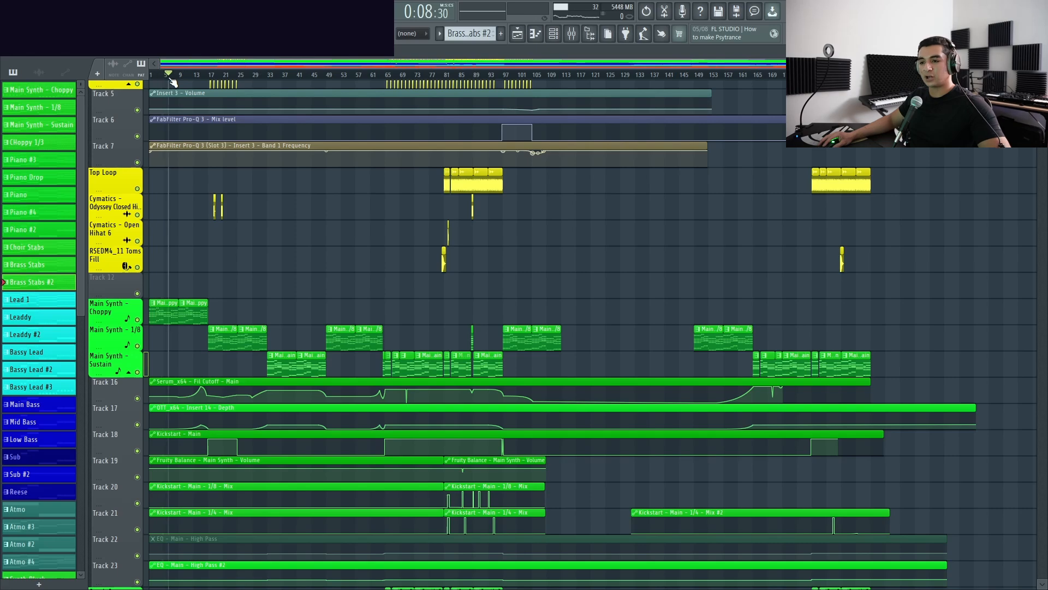
key("space")
scroll(173, 82, "up", 5)
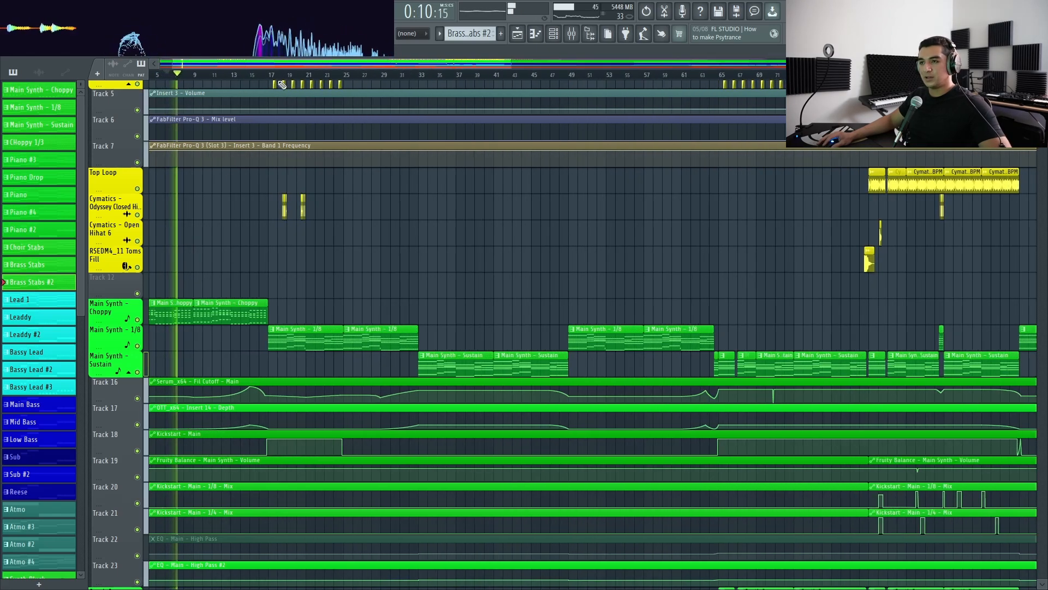
left_click(280, 81)
scroll(360, 262, "down", 1)
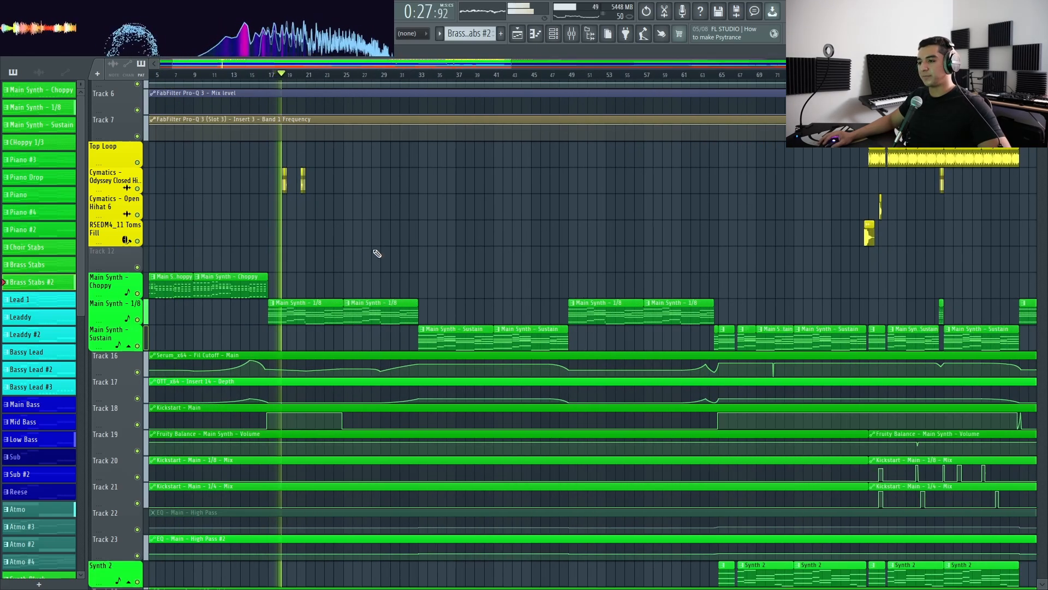
left_click(430, 83)
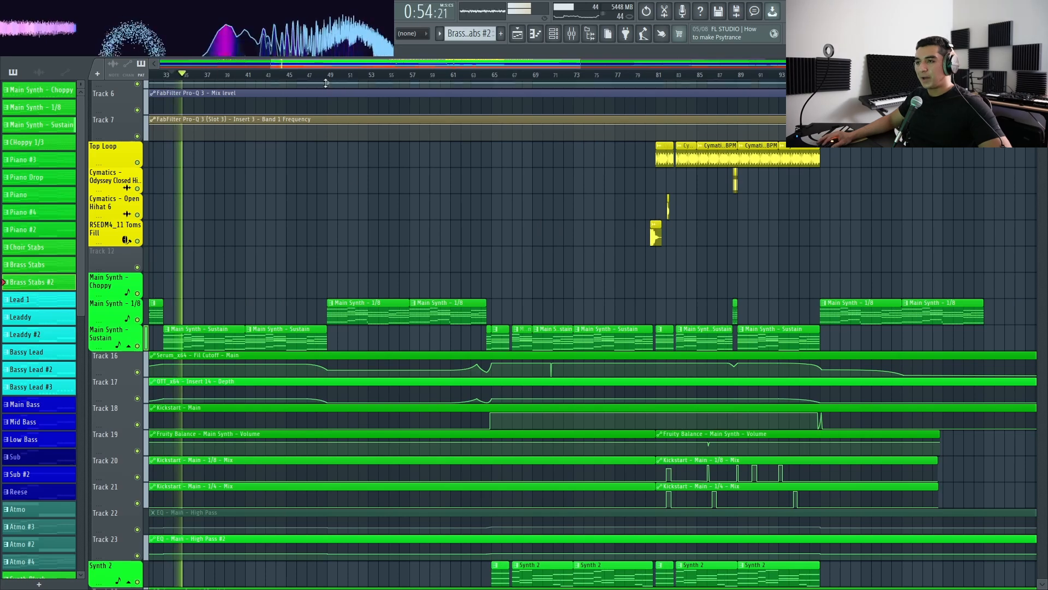
left_click(326, 83)
scroll(238, 312, "down", 1)
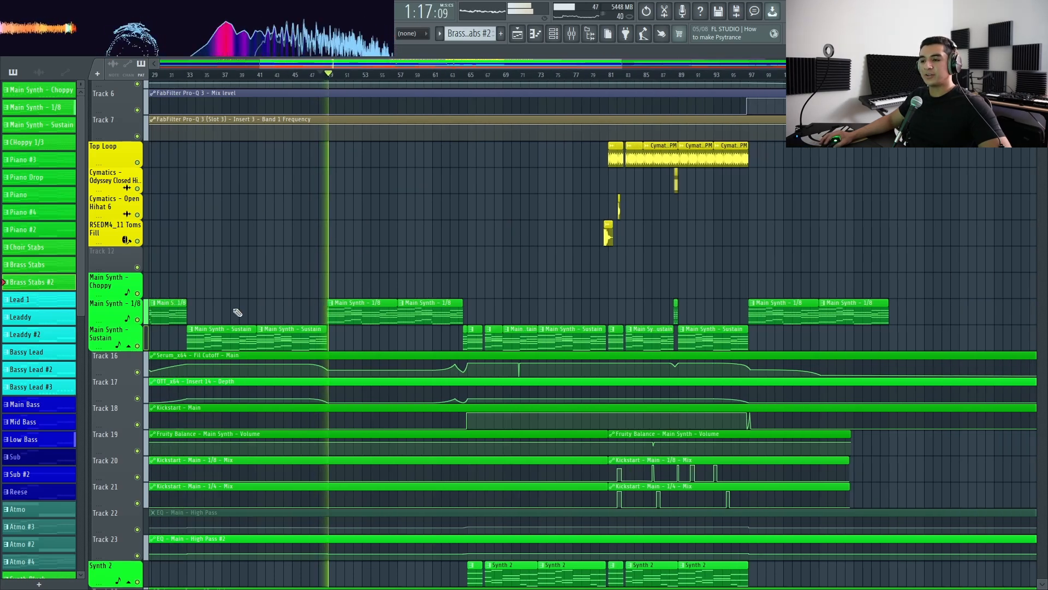
Follow playback from bar 49 while looking over the filter cutoff automation, synth layers and Low Bass clips, and stop playback
scroll(238, 313, "down", 1)
scroll(337, 319, "down", 1)
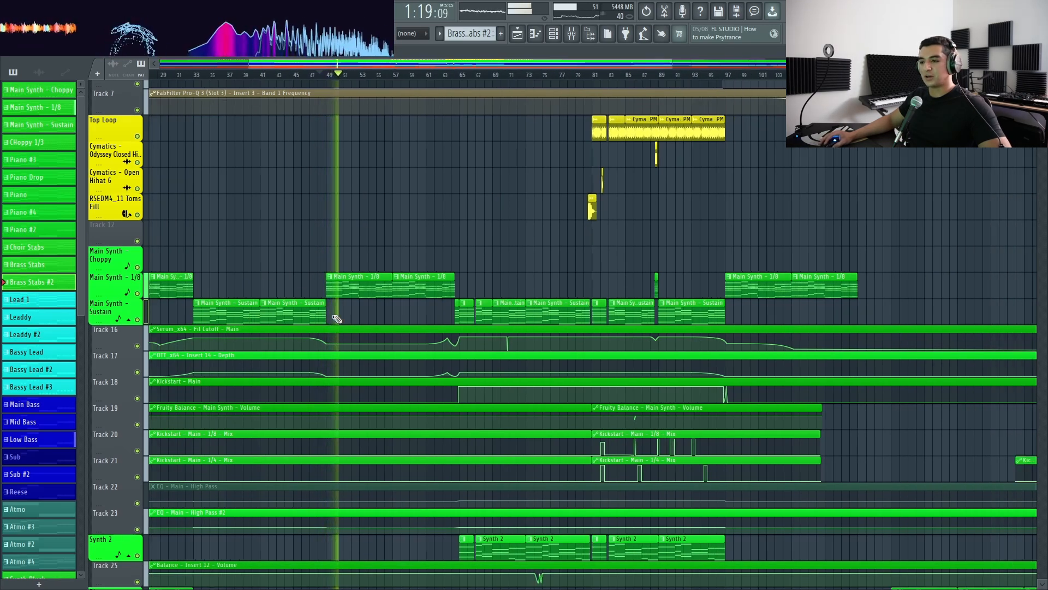
scroll(337, 319, "down", 3)
scroll(367, 299, "down", 2)
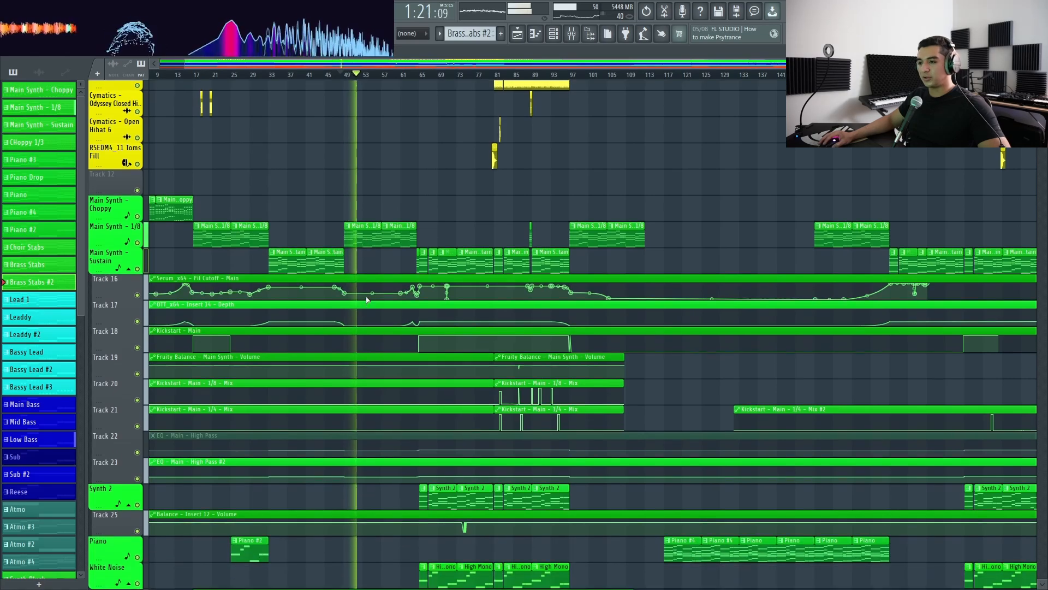
scroll(367, 299, "down", 20)
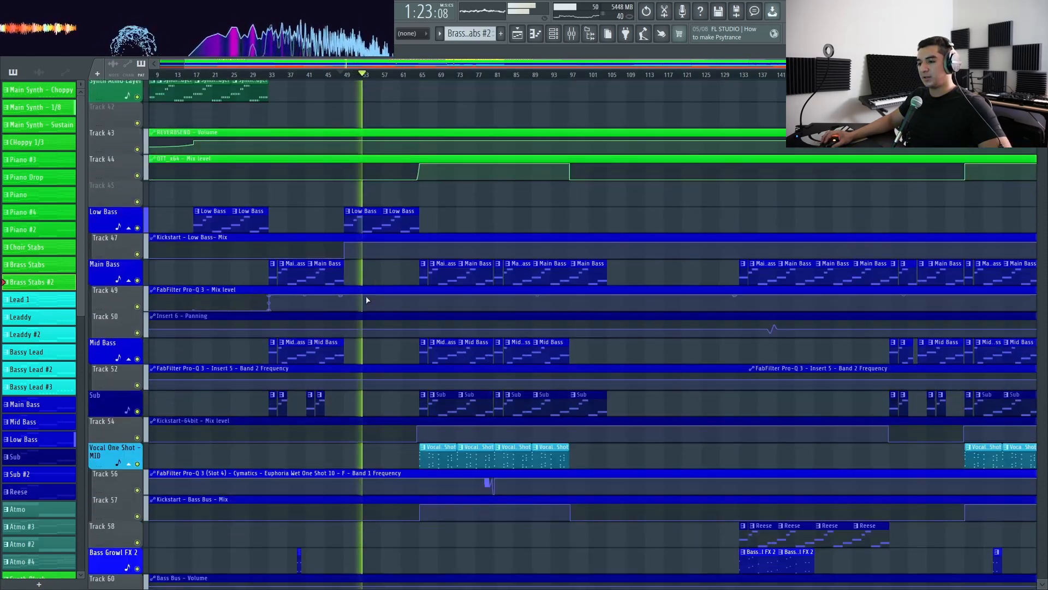
scroll(366, 298, "down", 1)
scroll(250, 241, "up", 20)
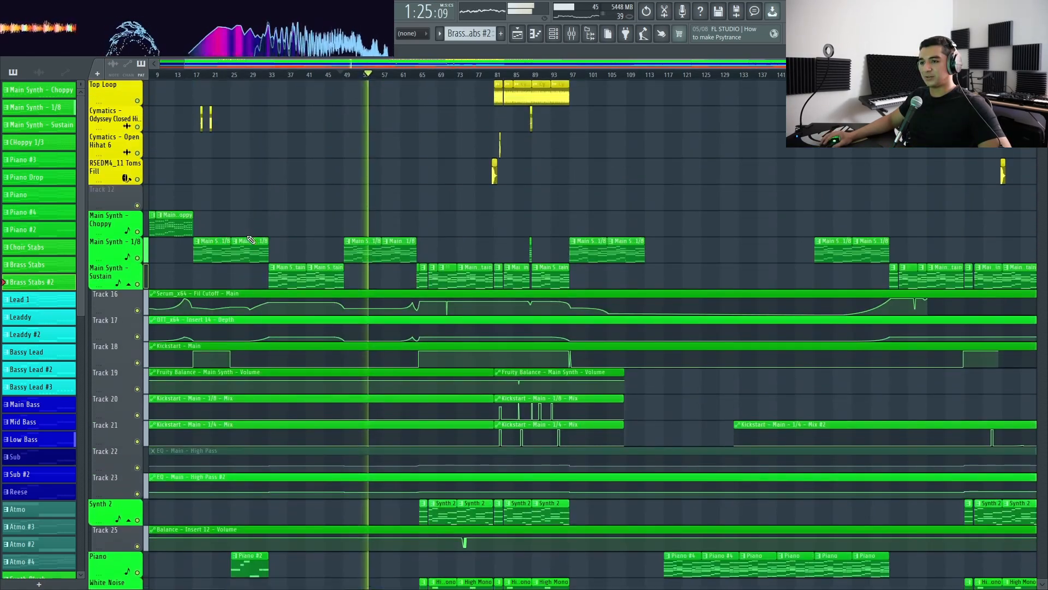
scroll(251, 241, "up", 5)
key("space")
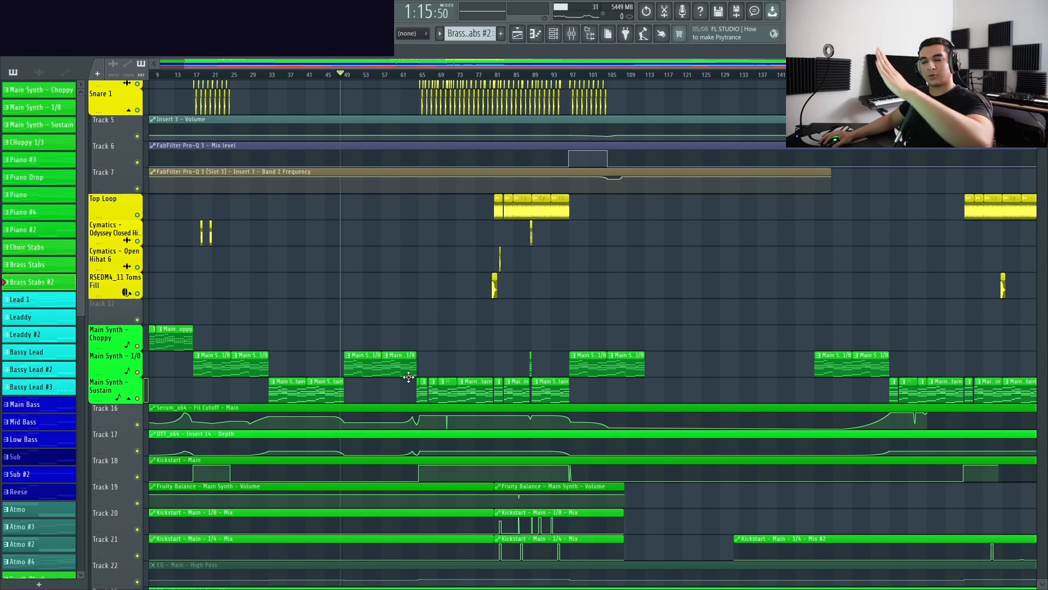
Play the section from just before bar 49 and examine how the Main Synth switches from Sustain to 1/8
scroll(253, 147, "down", 5)
scroll(244, 110, "up", 5)
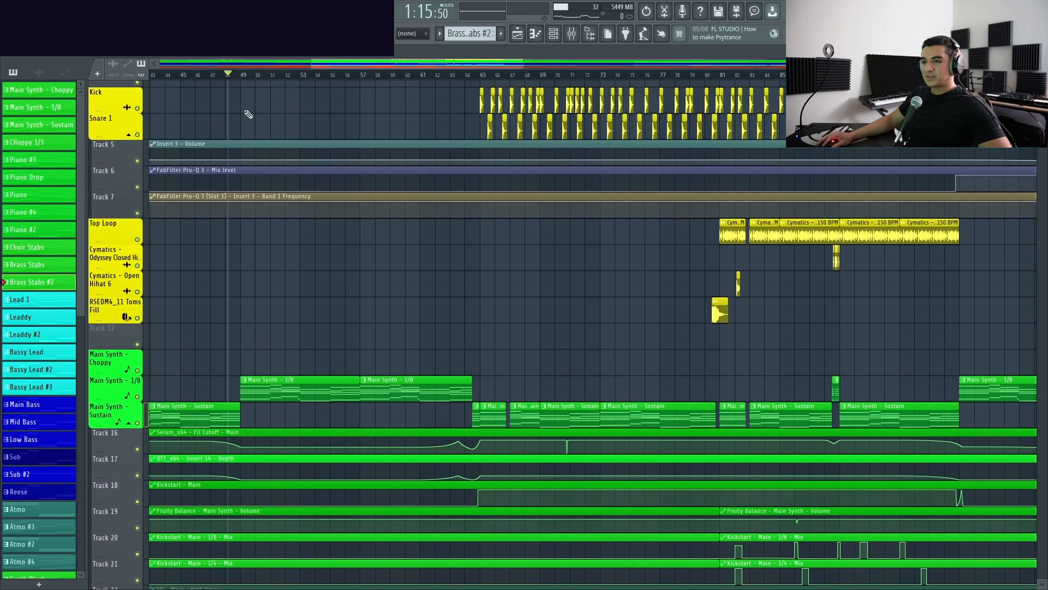
scroll(244, 77, "right", 4)
scroll(254, 186, "up", 1)
key("space")
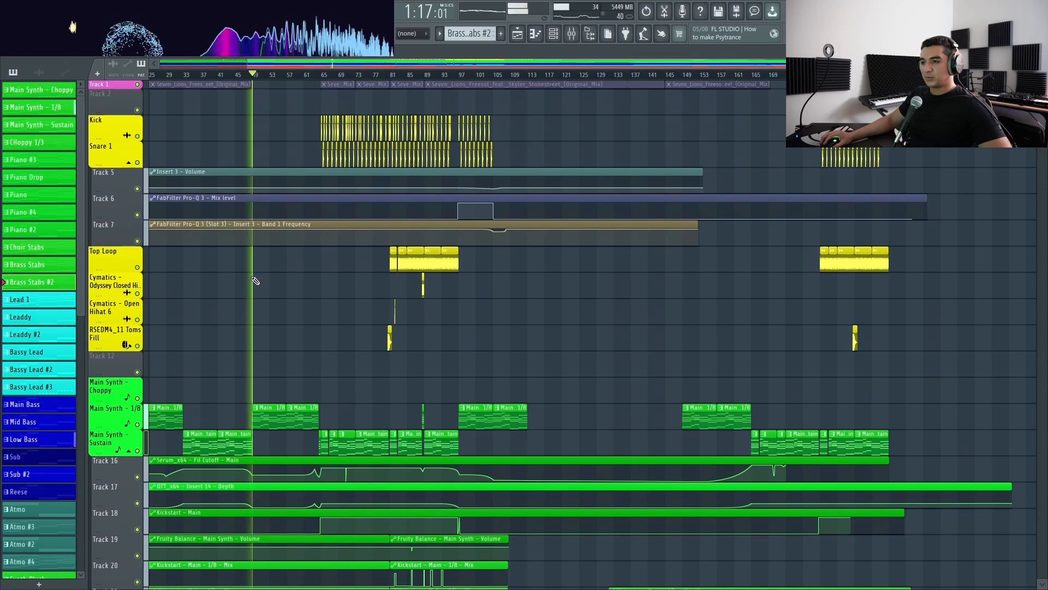
scroll(253, 280, "up", 4, "ctrl")
scroll(255, 280, "down", 3, "ctrl")
scroll(255, 281, "down", 10)
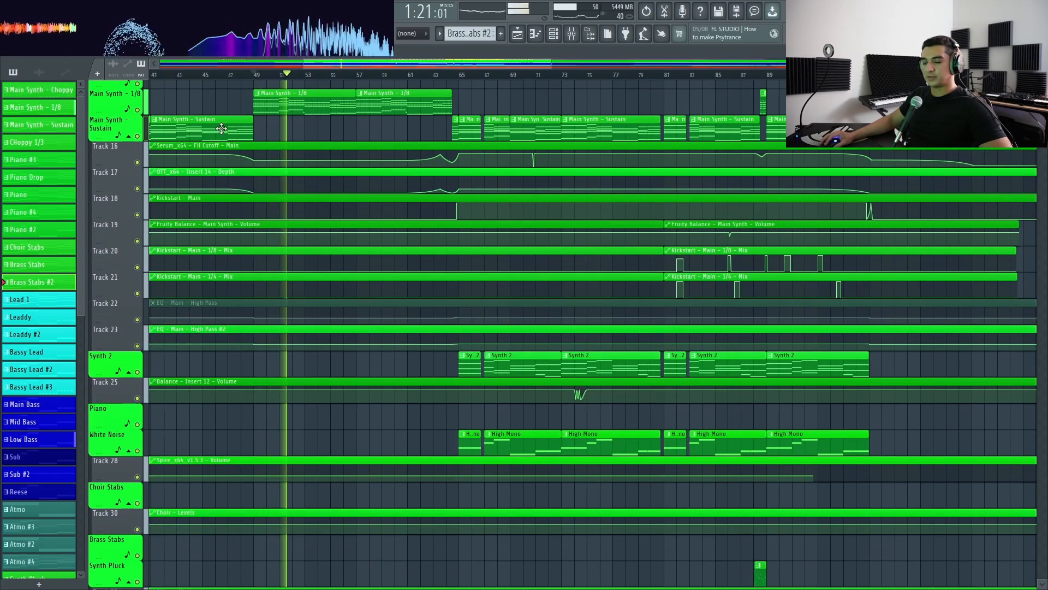
Check which bass and drum tracks have clips between bars 49 and 65 while the section plays
mouse_move(330, 156)
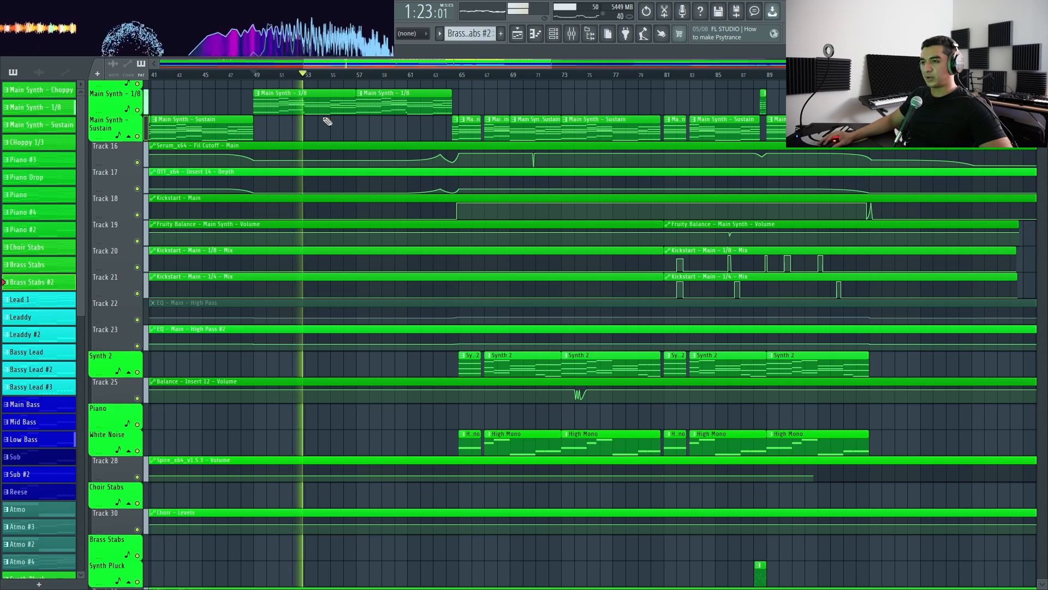
scroll(326, 121, "down", 1, "ctrl")
scroll(386, 154, "down", 8)
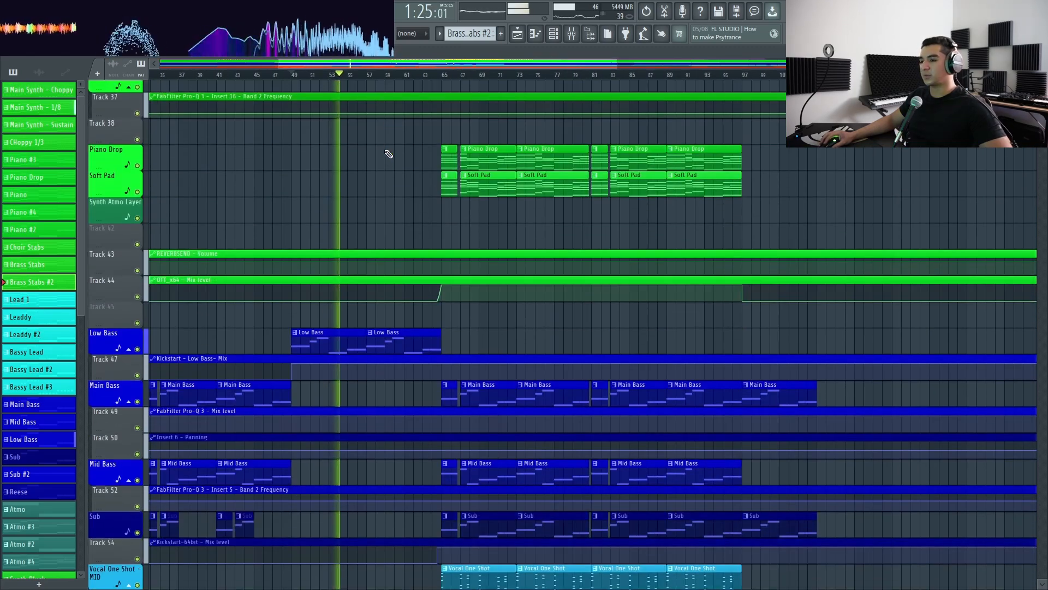
scroll(386, 226, "up", 15)
scroll(386, 226, "down", 3, "ctrl")
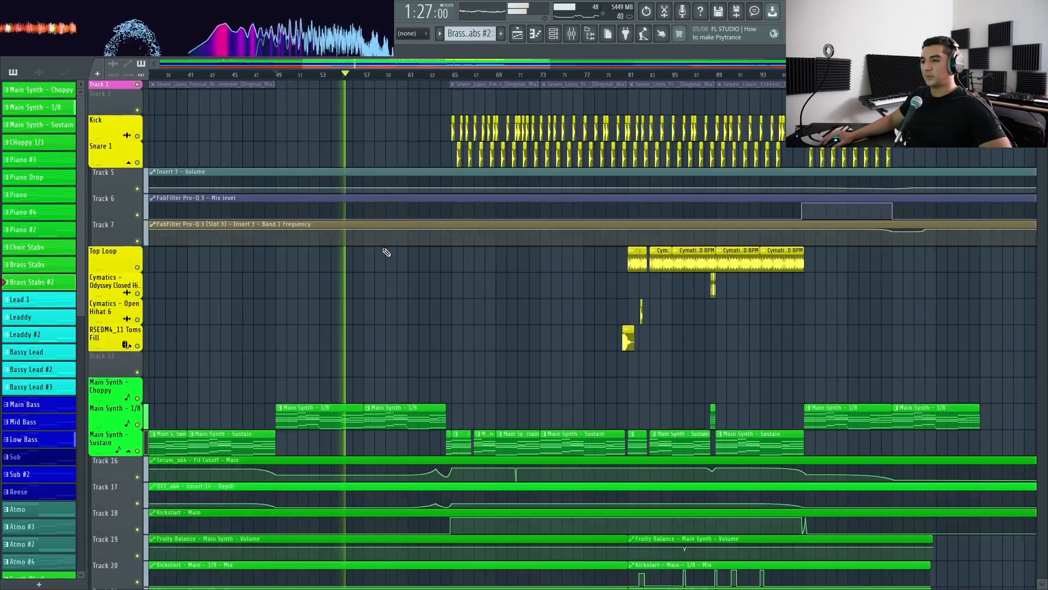
scroll(381, 250, "down", 6)
scroll(386, 253, "up", 6)
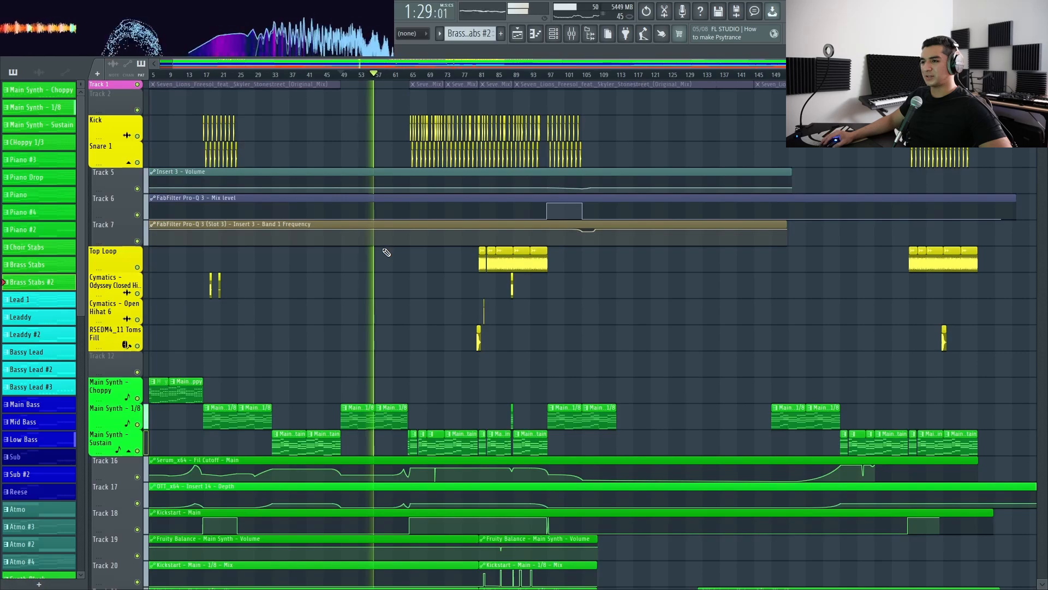
Follow the build-up into bar 65 through the RS Drum Roll, the White Noise Down and Up clips, and the Track 84 fill
scroll(386, 253, "down", 15)
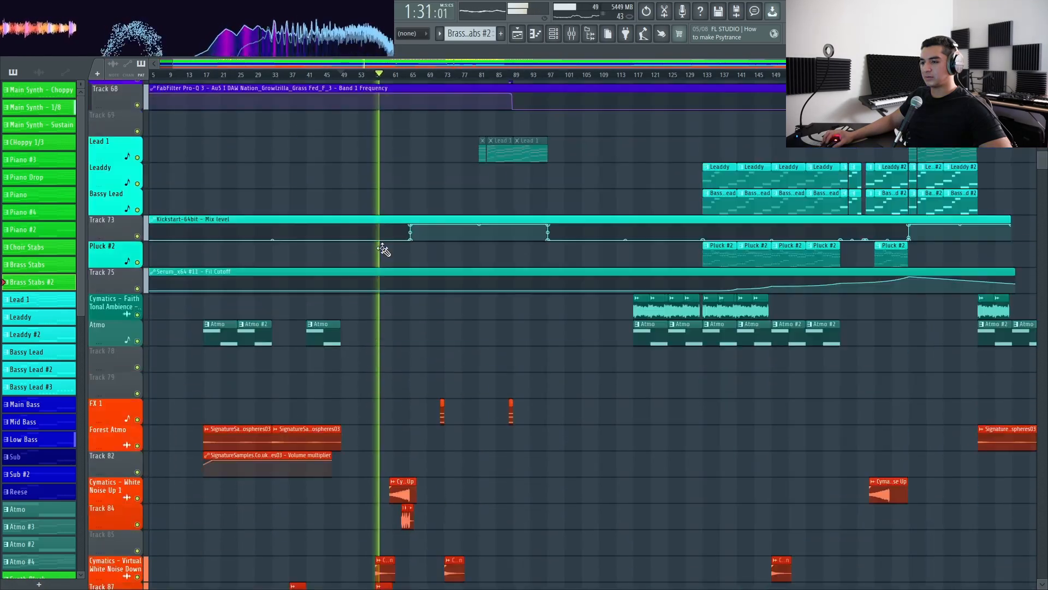
scroll(386, 250, "down", 6)
scroll(385, 327, "up", 6, "ctrl")
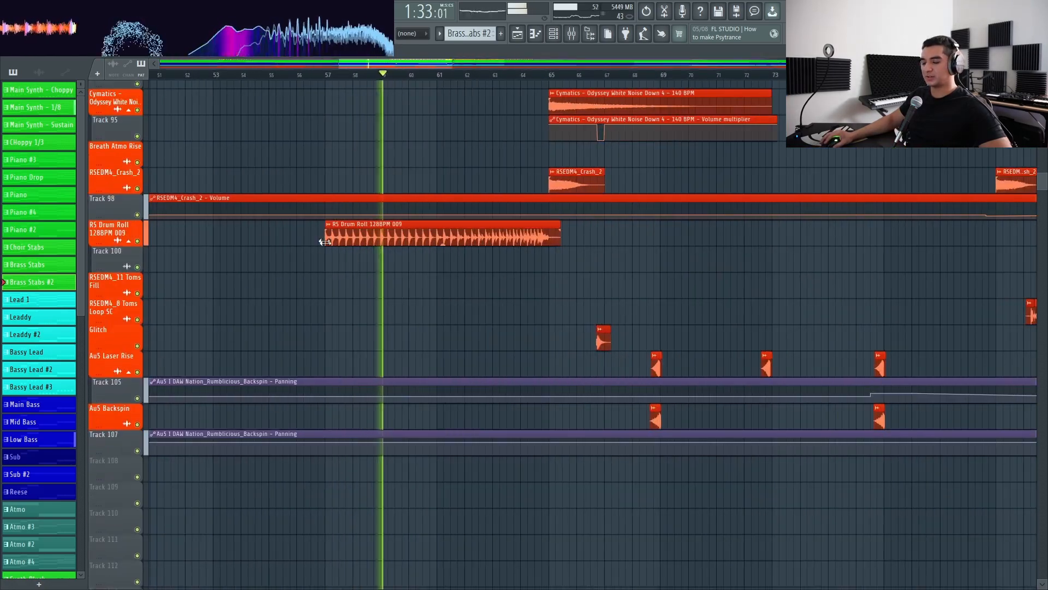
scroll(353, 235, "down", 4, "ctrl")
scroll(385, 262, "up", 2)
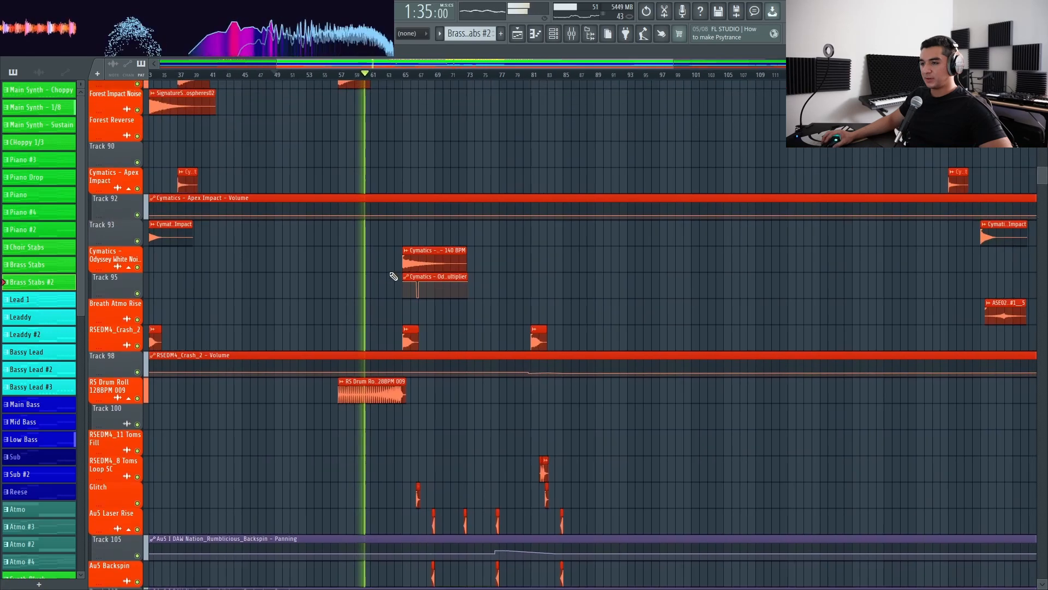
scroll(392, 277, "up", 2)
scroll(391, 273, "up", 5, "ctrl")
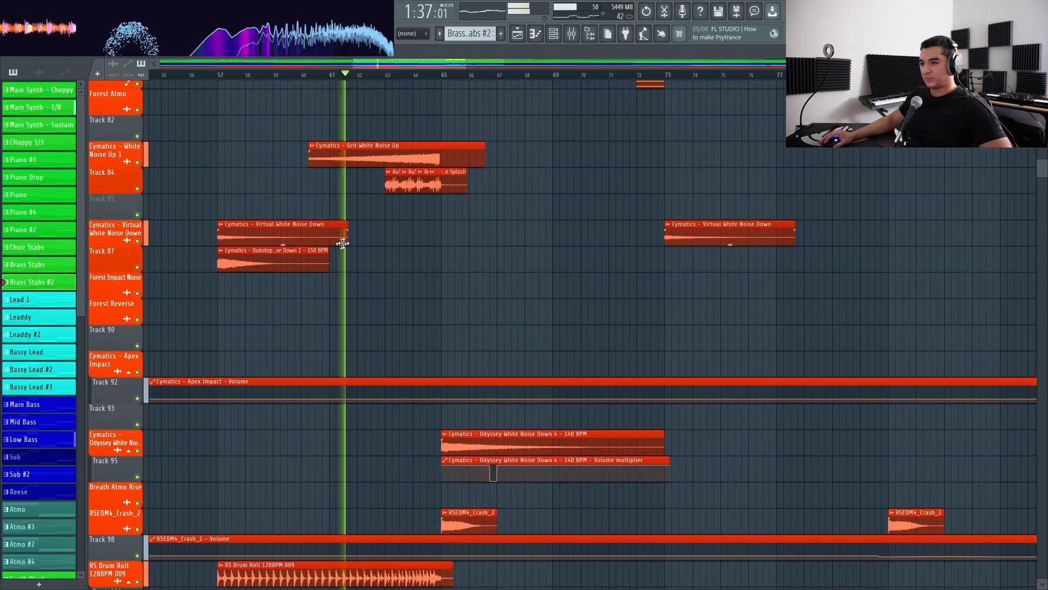
scroll(392, 220, "up", 3, "ctrl")
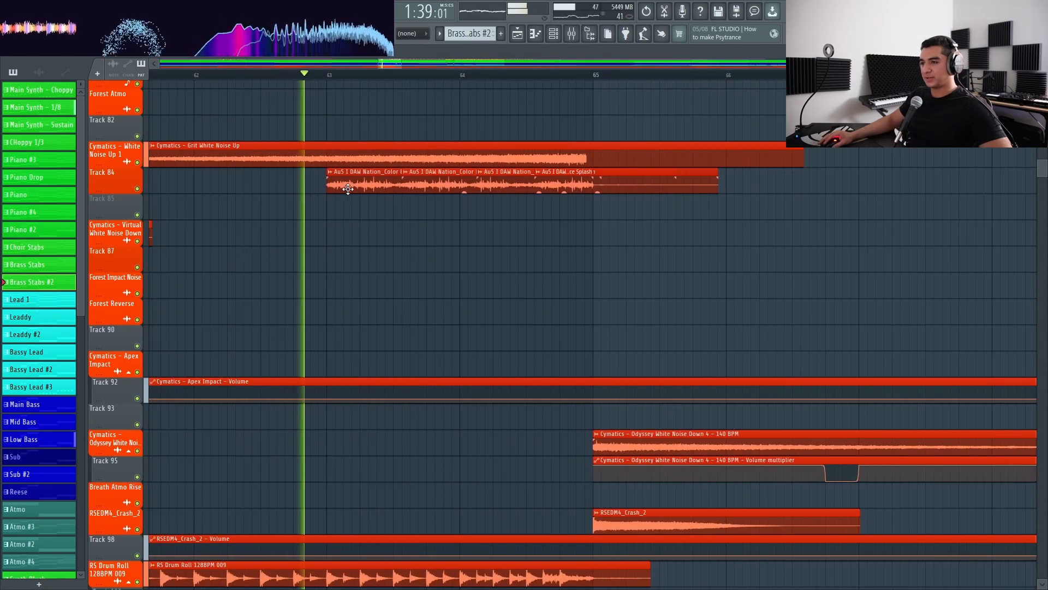
scroll(494, 197, "down", 8, "ctrl")
Listen to the start of the drop at bar 65 against its drum and synth layers, and return playback to bar 49
scroll(481, 208, "up", 20)
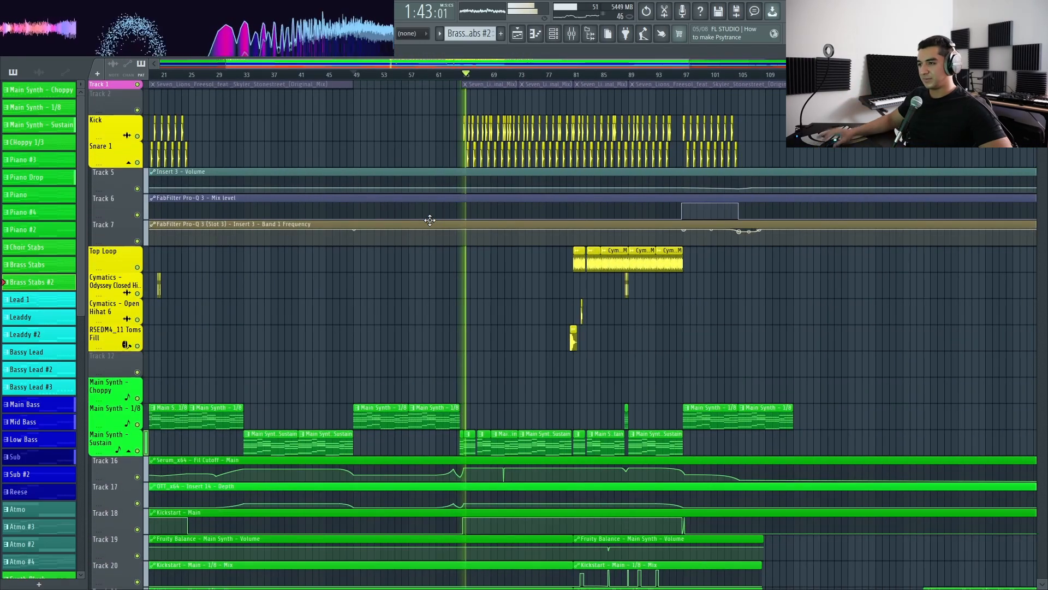
scroll(430, 220, "down", 2)
scroll(481, 240, "up", 4, "ctrl")
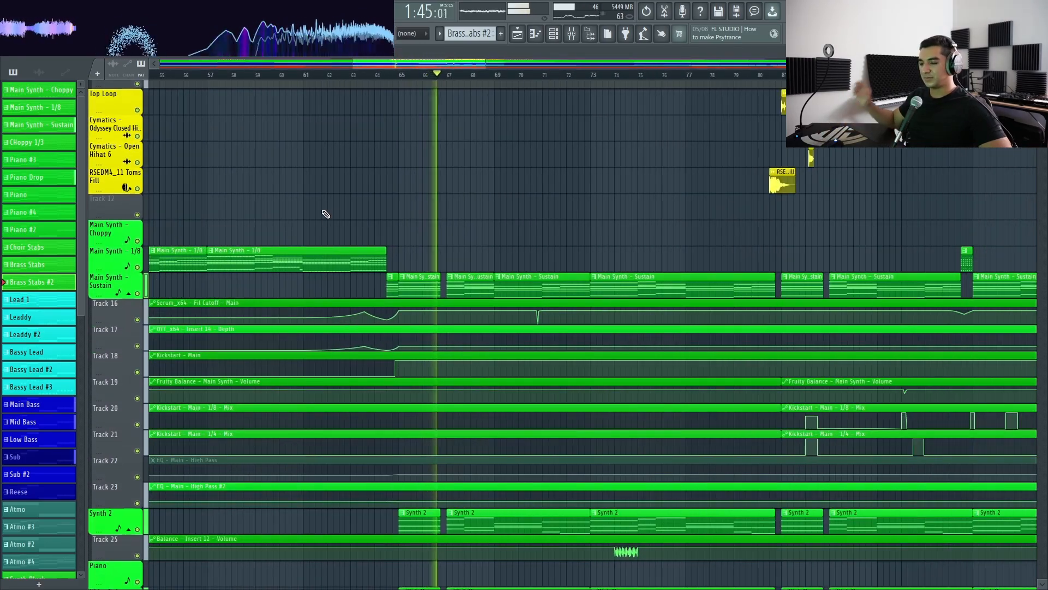
scroll(382, 210, "down", 3, "ctrl")
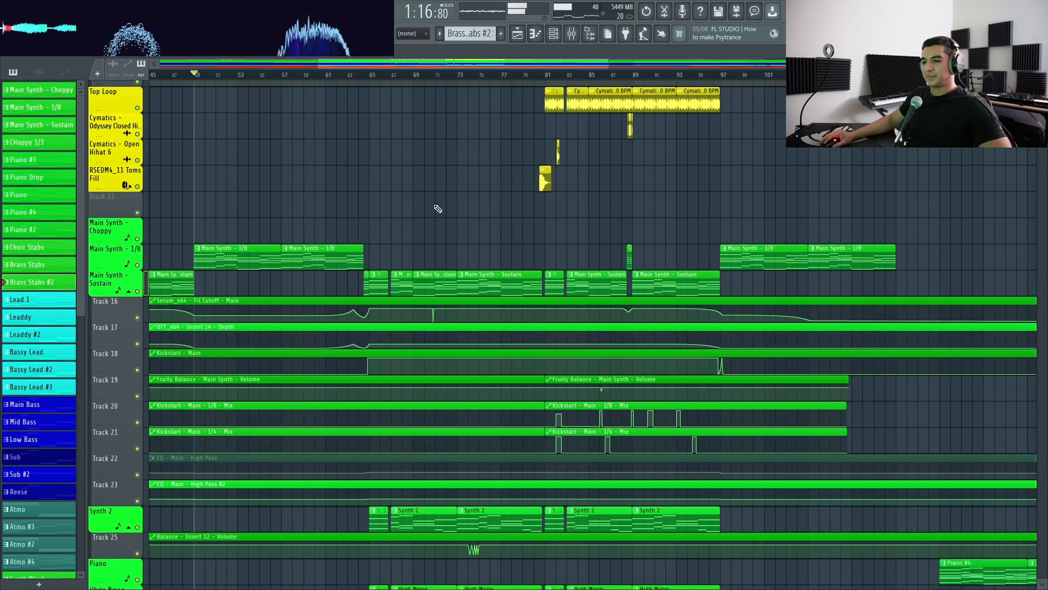
scroll(437, 208, "down", 1)
scroll(350, 222, "up", 3)
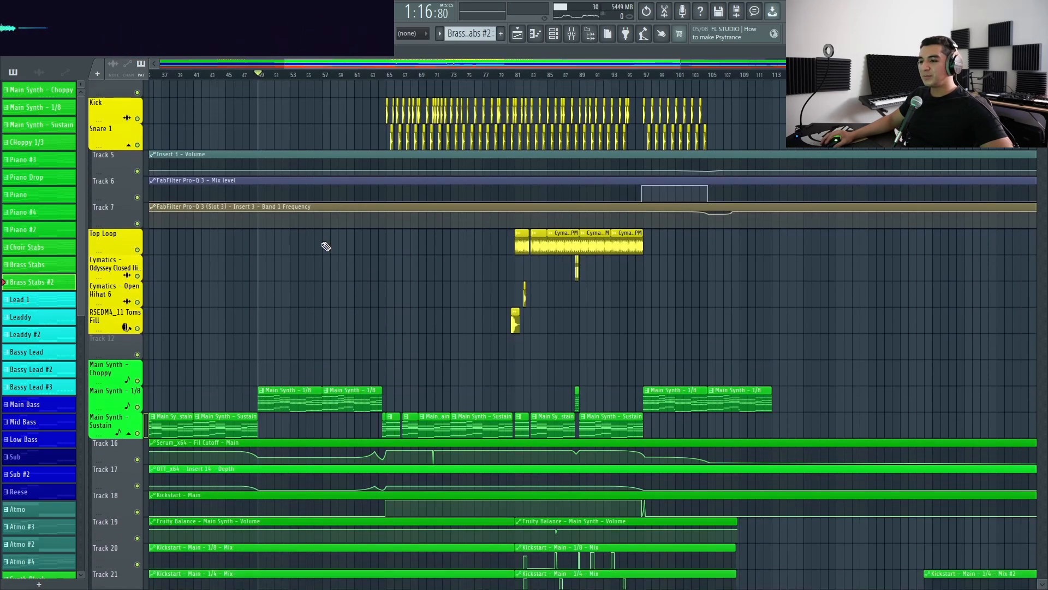
Examine the red FX tracks of the build-up between bars 57 and 65, from the white noise clips to the drum roll
scroll(325, 243, "down", 12)
scroll(277, 289, "down", 15)
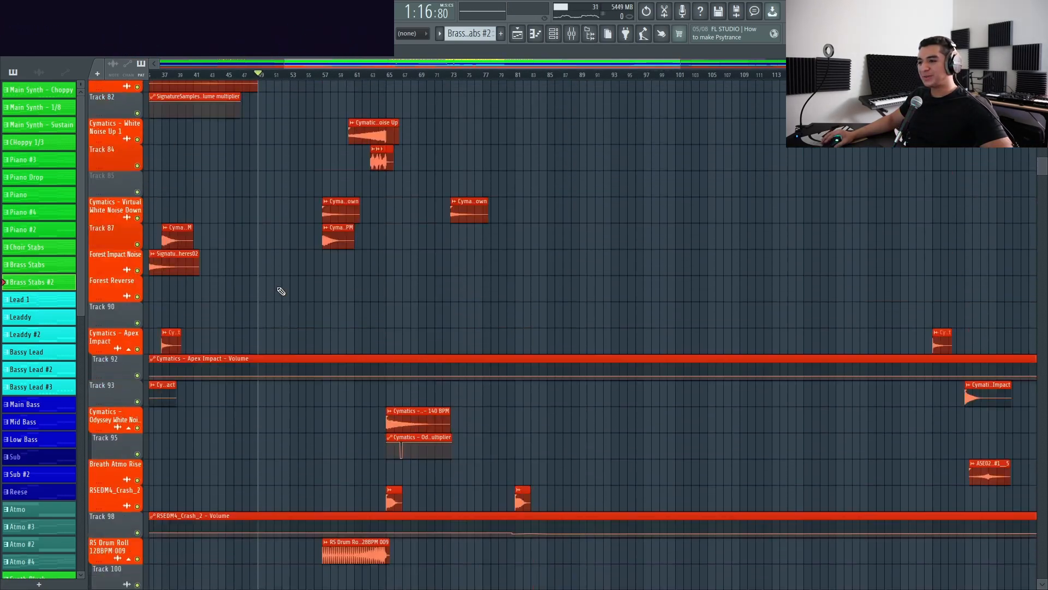
scroll(278, 290, "down", 3, "ctrl")
scroll(358, 343, "up", 6, "ctrl")
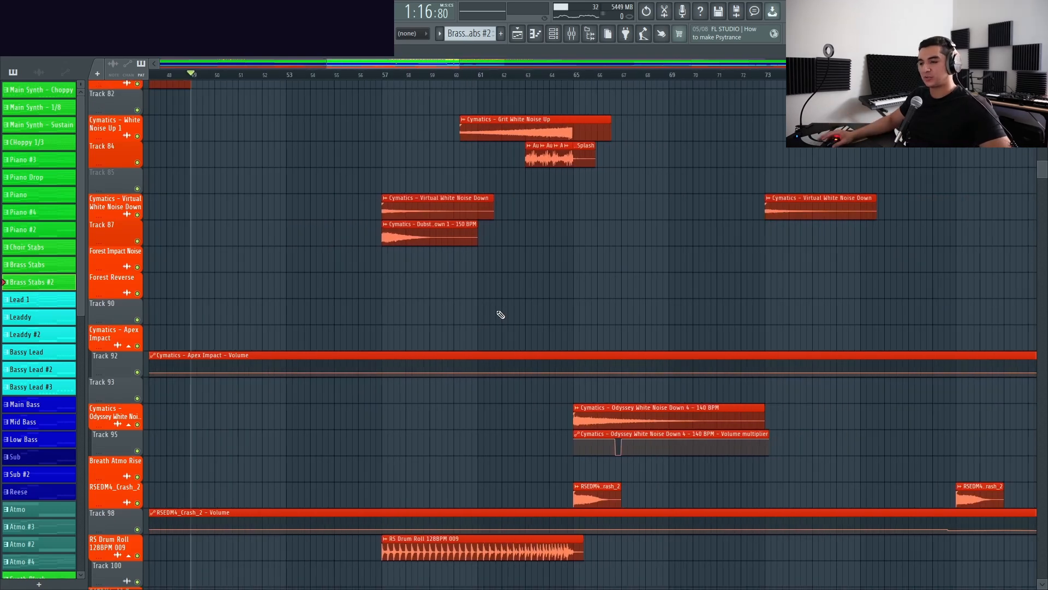
scroll(500, 313, "down", 5)
scroll(486, 319, "down", 1, "ctrl")
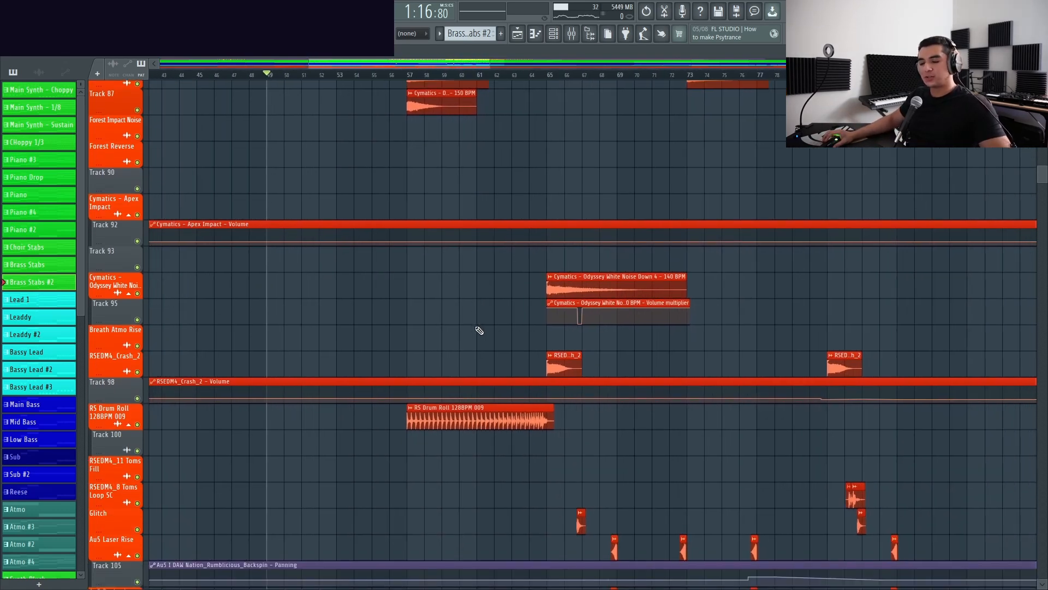
scroll(479, 330, "up", 1)
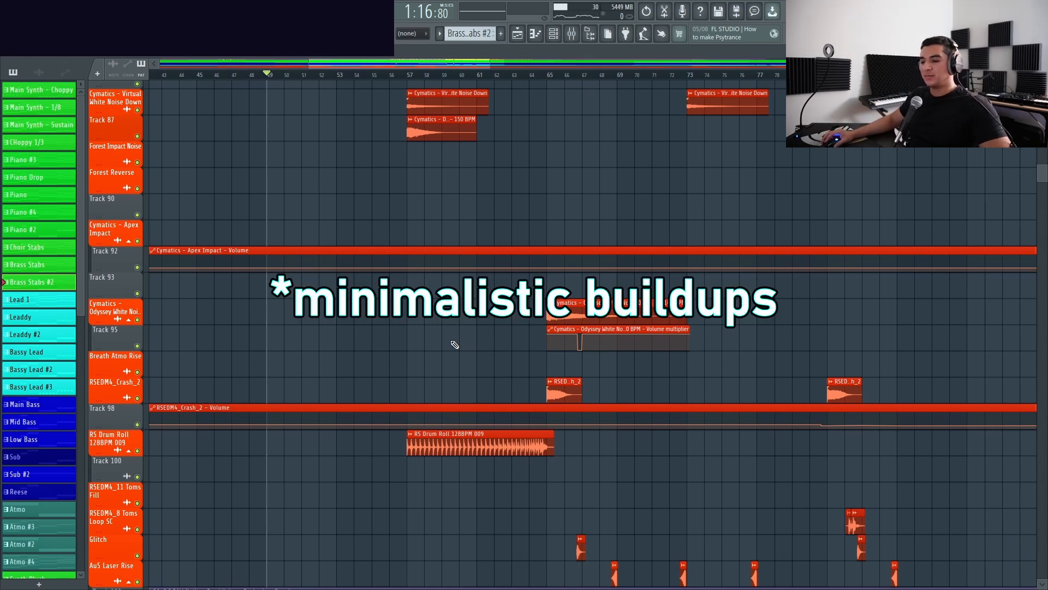
Inspect the RS Drum Roll clip and compare its placement with the Grit White Noise Up and Virtual White Noise Down clips
scroll(455, 345, "down", 4)
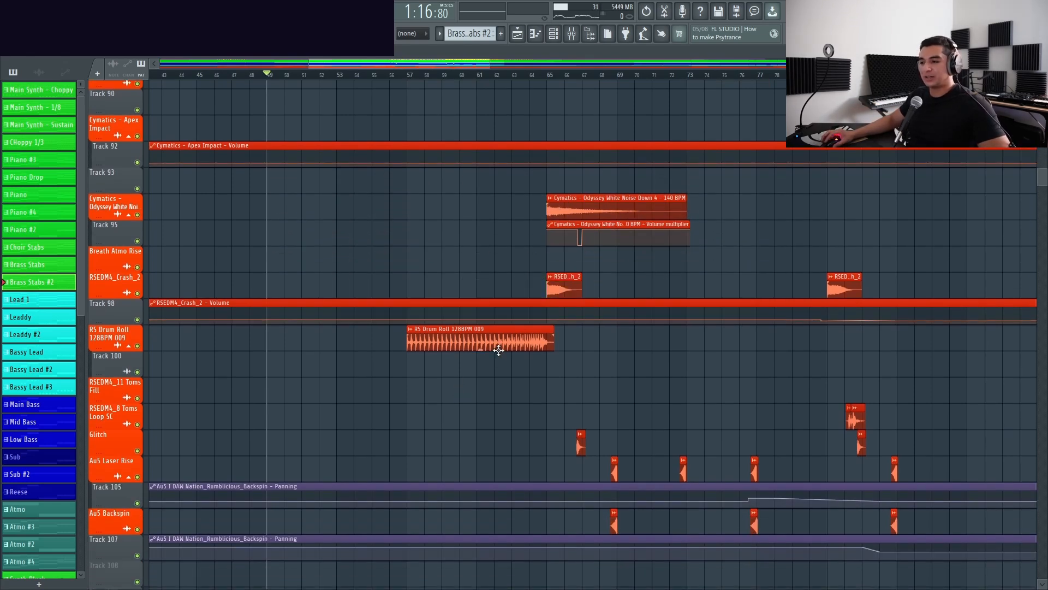
scroll(501, 362, "up", 2)
scroll(388, 377, "down", 2)
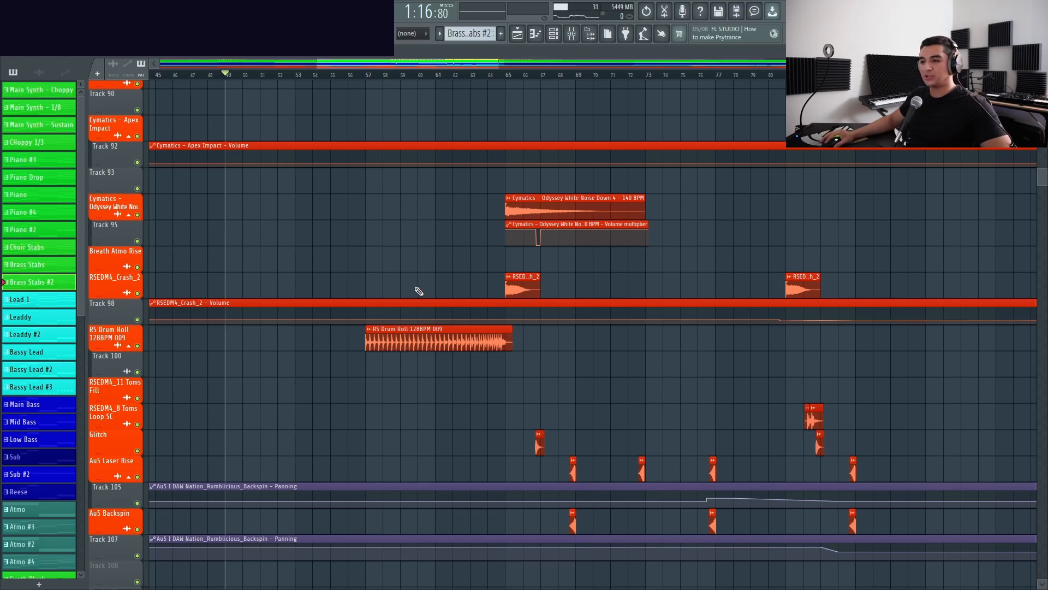
scroll(415, 281, "up", 5)
scroll(407, 276, "down", 1)
scroll(401, 267, "up", 4)
scroll(415, 251, "up", 3)
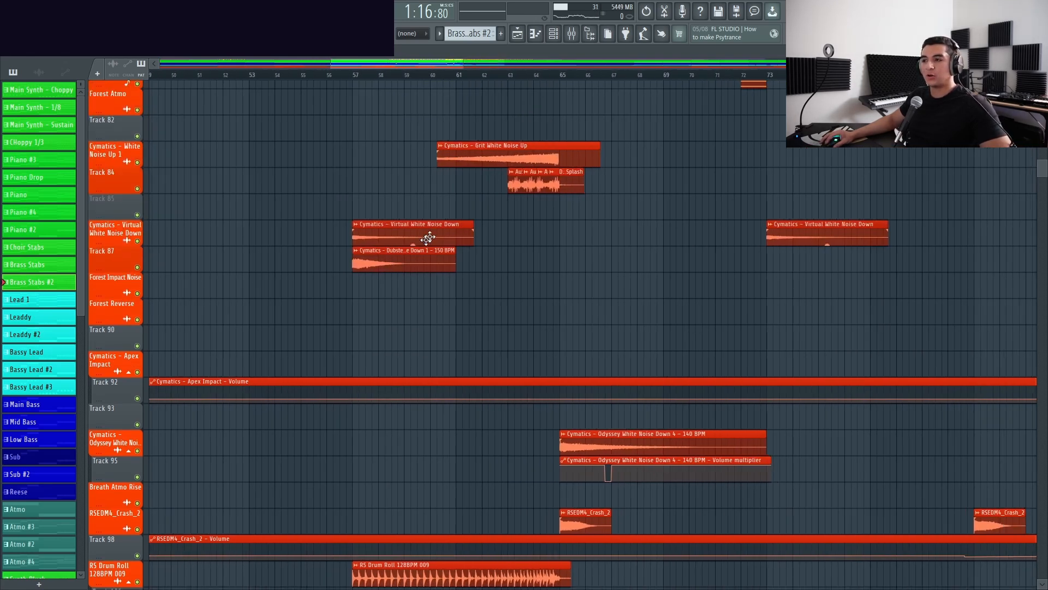
scroll(415, 229, "down", 1)
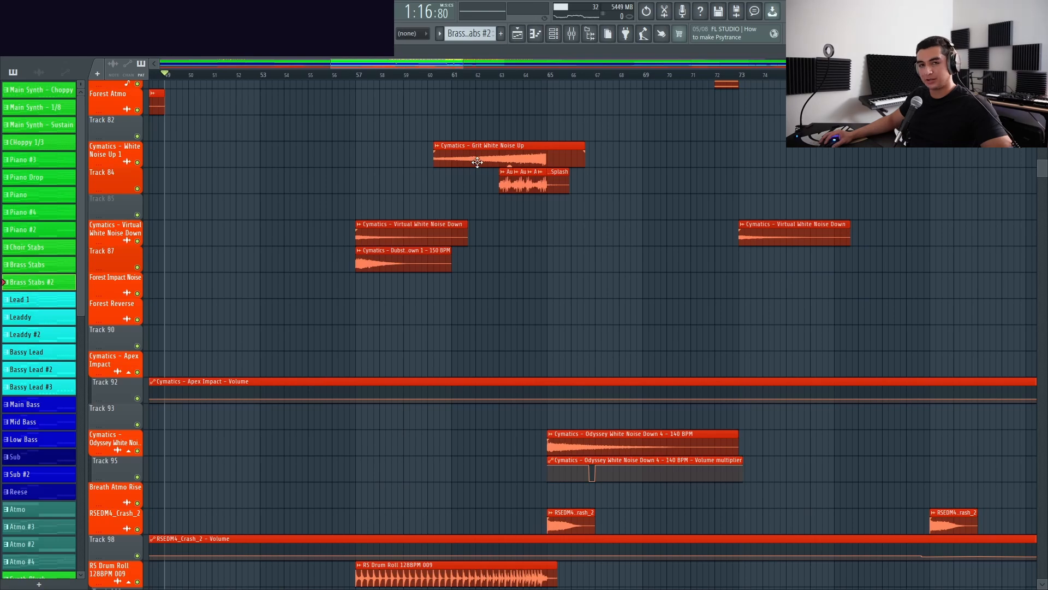
Listen to the build-up from bars 52 and 57 against the Main Synth - 1/8 clips, then stop playback
scroll(437, 308, "down", 3)
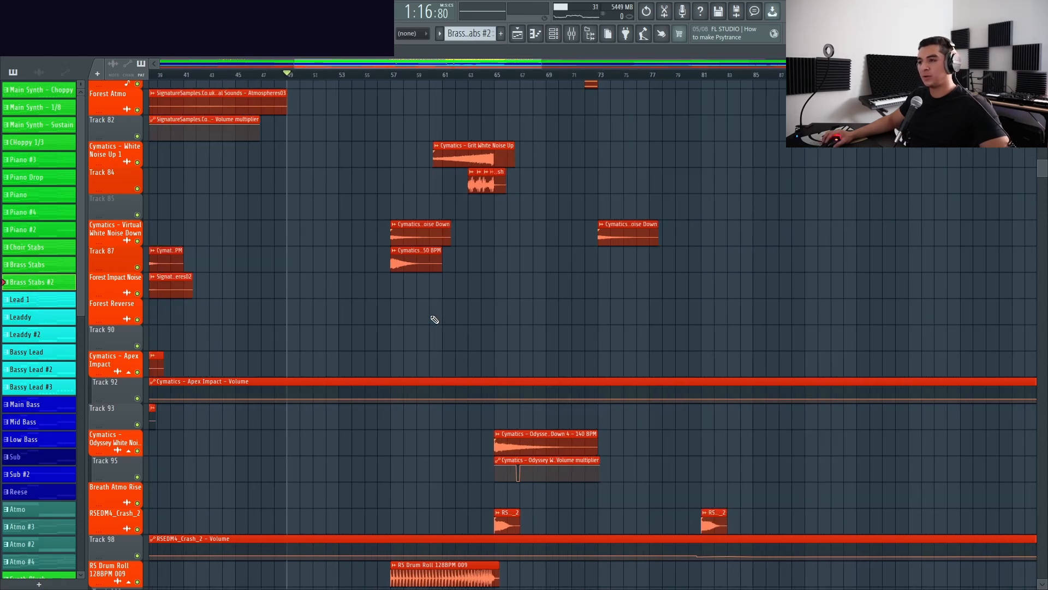
scroll(449, 314, "up", 15)
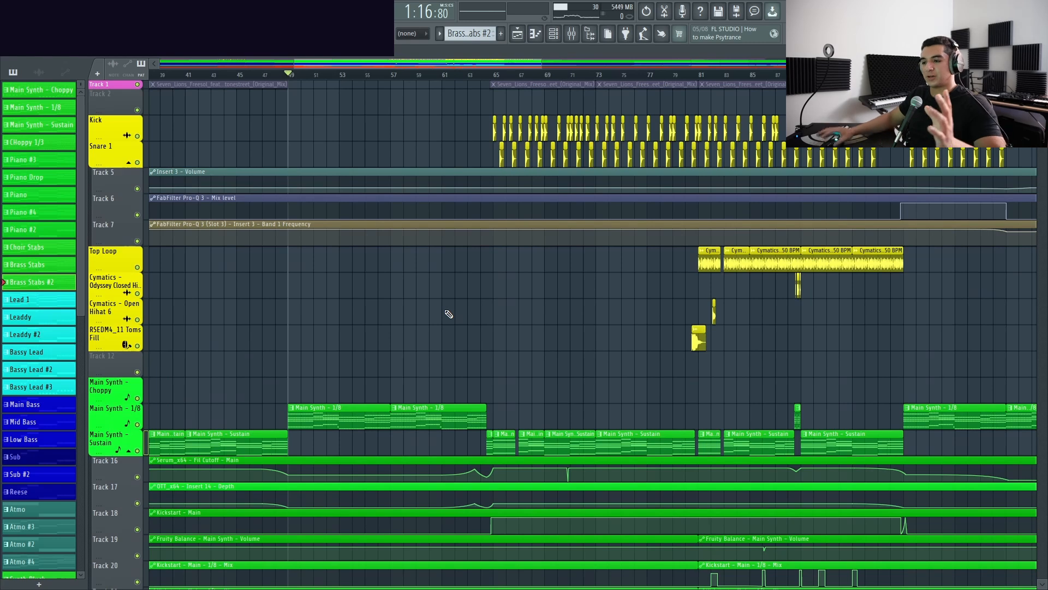
left_click(329, 78)
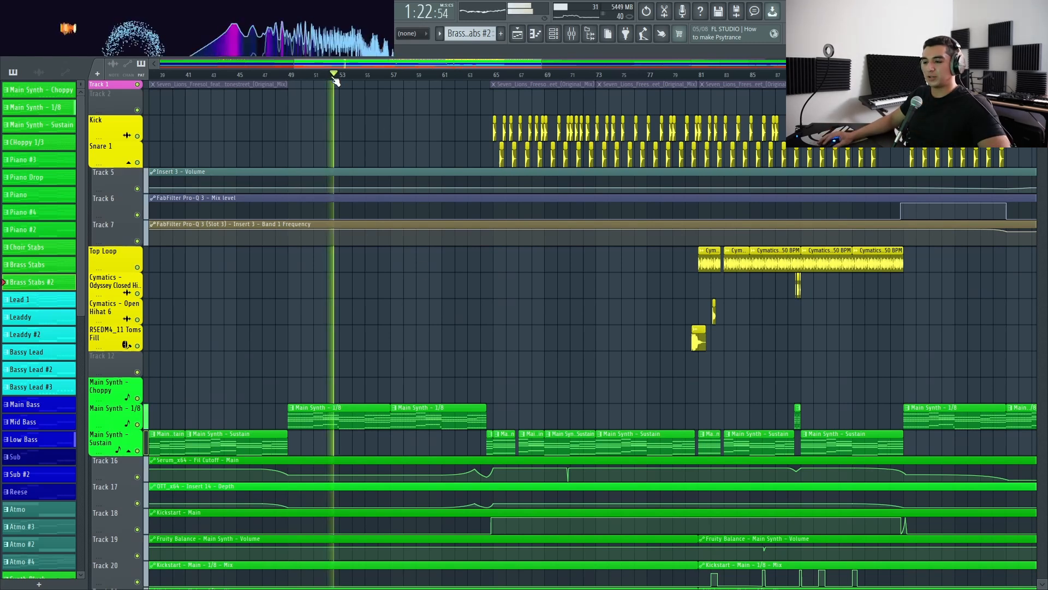
left_click(389, 78)
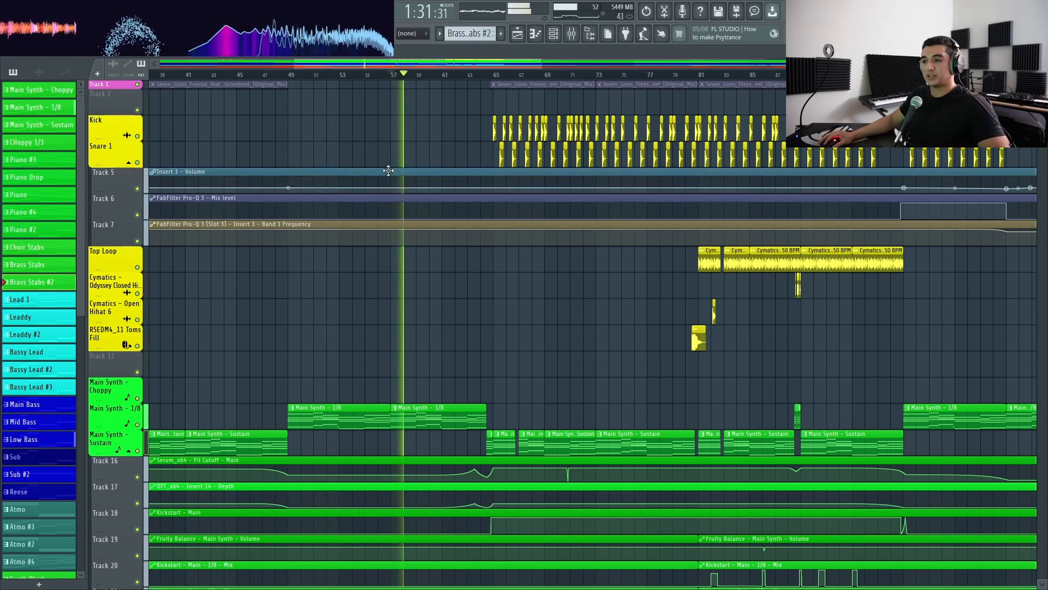
key("space")
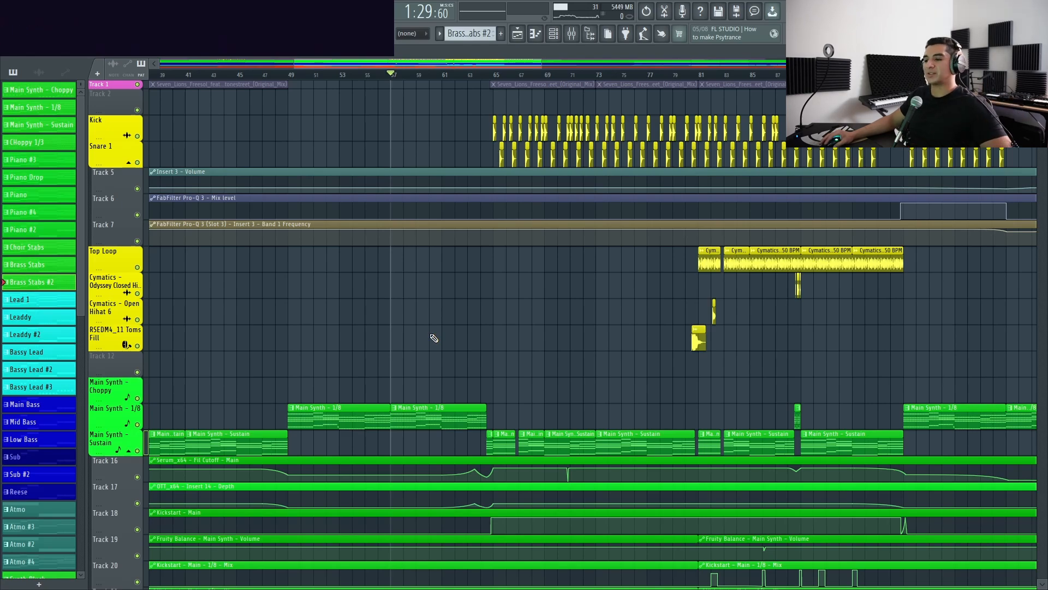
Play the build-up from bar 57, skipping through bars 61 to 63 up to the edge of the drop, and stop
scroll(475, 342, "down", 20)
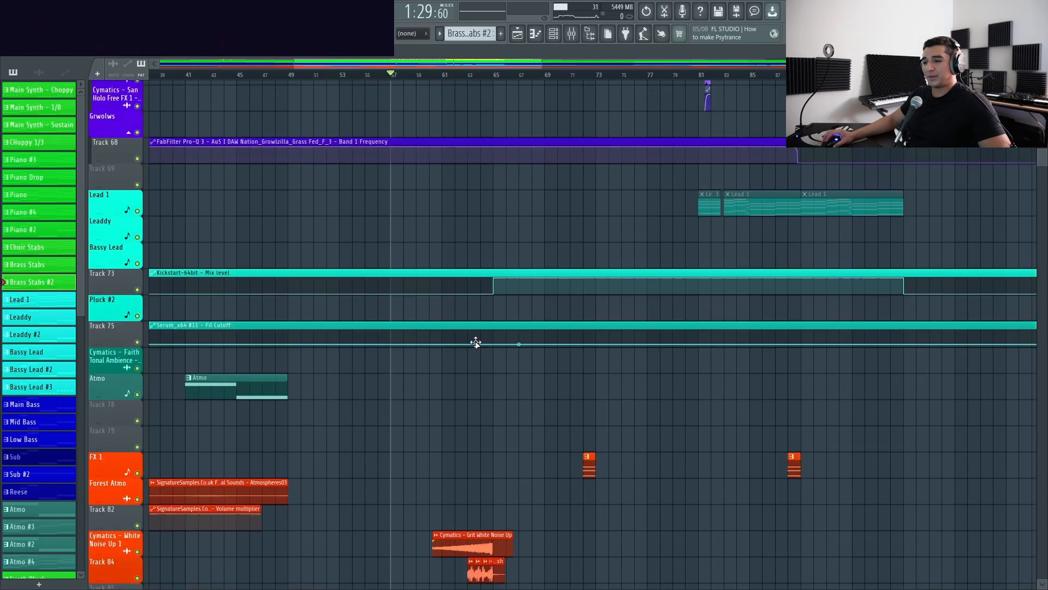
scroll(459, 331, "up", 20)
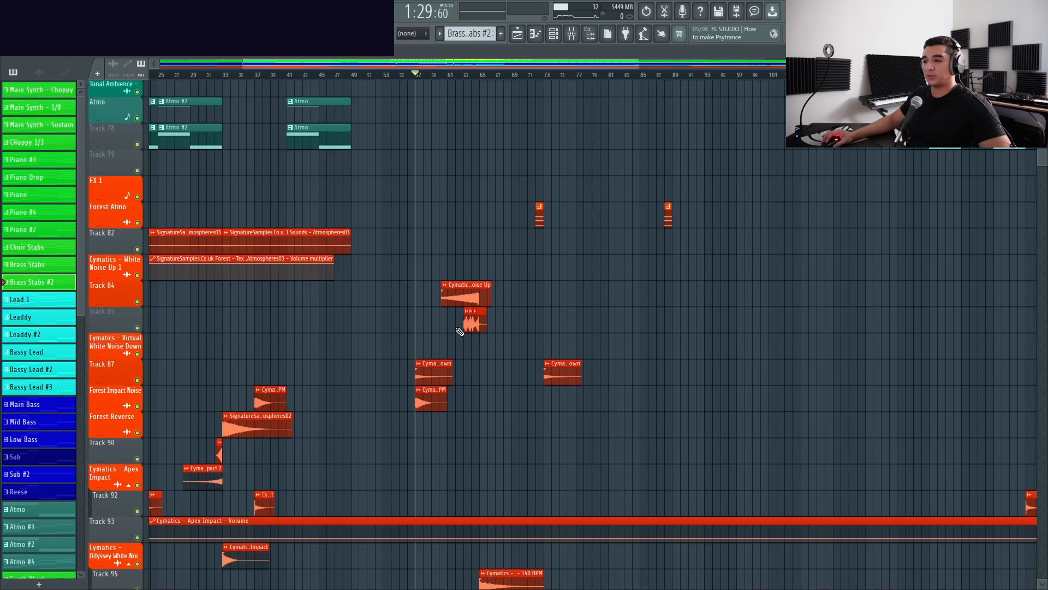
scroll(459, 331, "up", 3, "ctrl")
key("space")
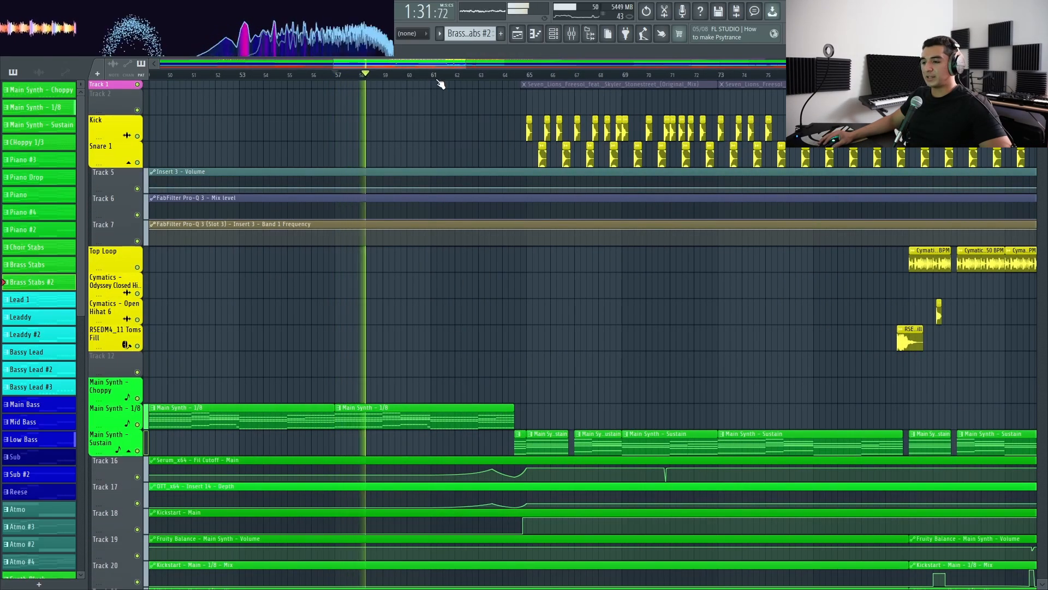
left_click(436, 82)
left_click(469, 82)
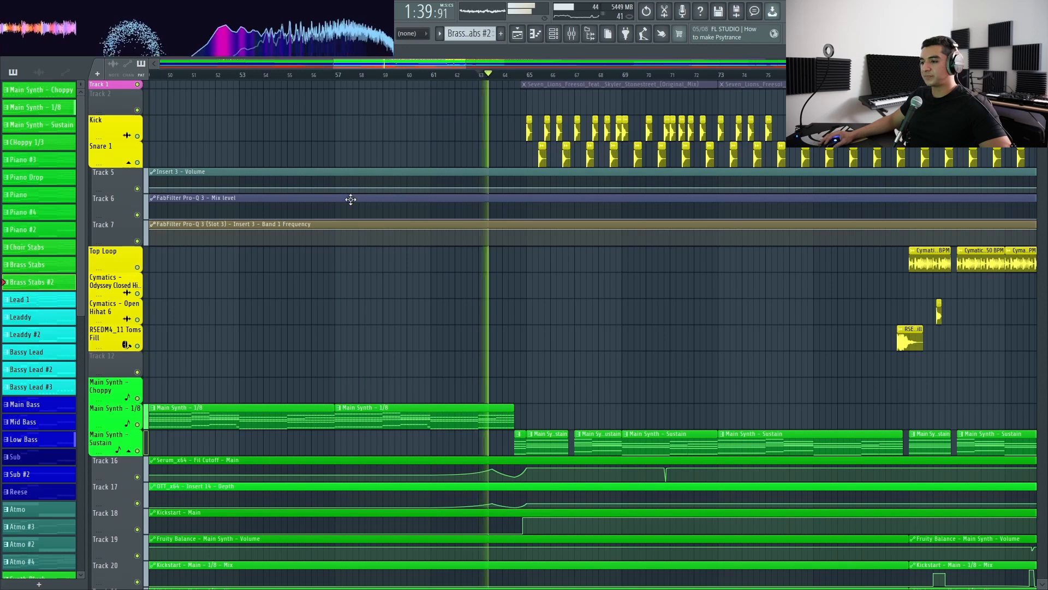
scroll(355, 199, "down", 1, "ctrl")
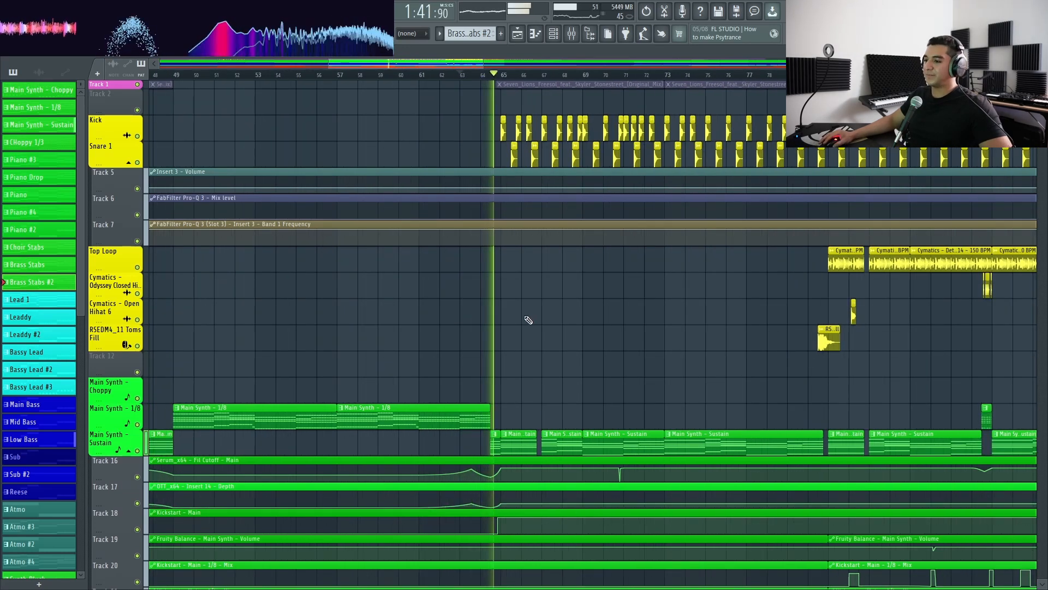
key("space")
Examine the transition from bar 63 into the drop at bar 65 across the Kick, Snare 1 and Main Synth tracks
scroll(355, 328, "down", 5, "ctrl")
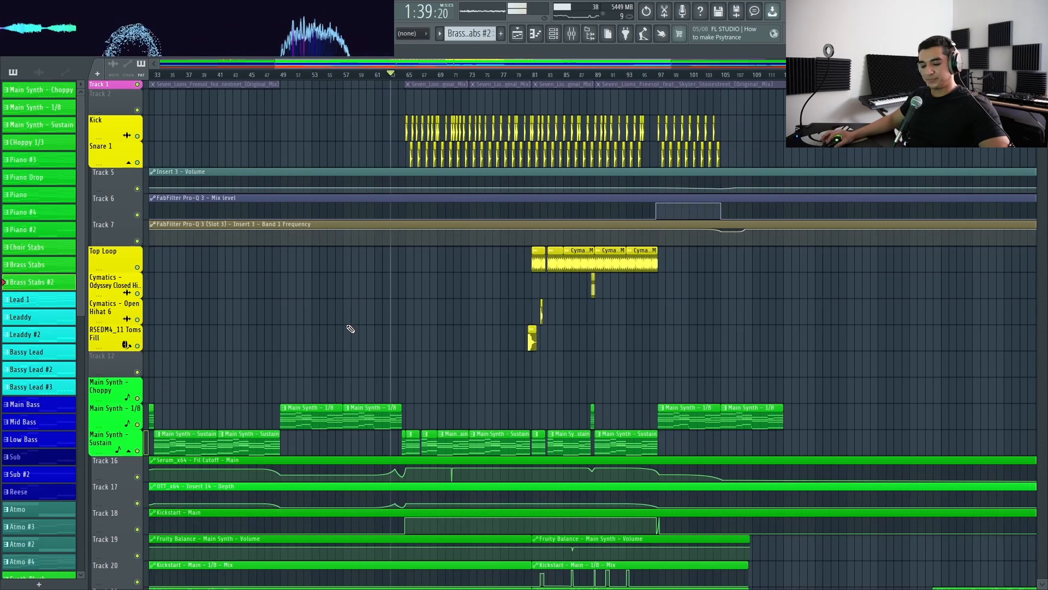
scroll(438, 311, "up", 6, "ctrl")
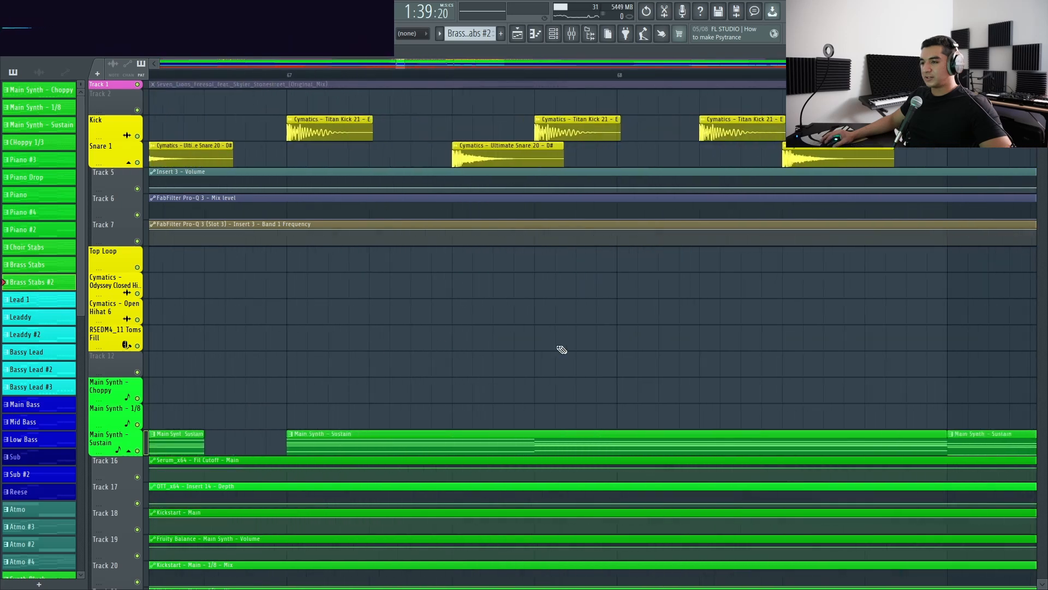
scroll(498, 347, "down", 1, "ctrl")
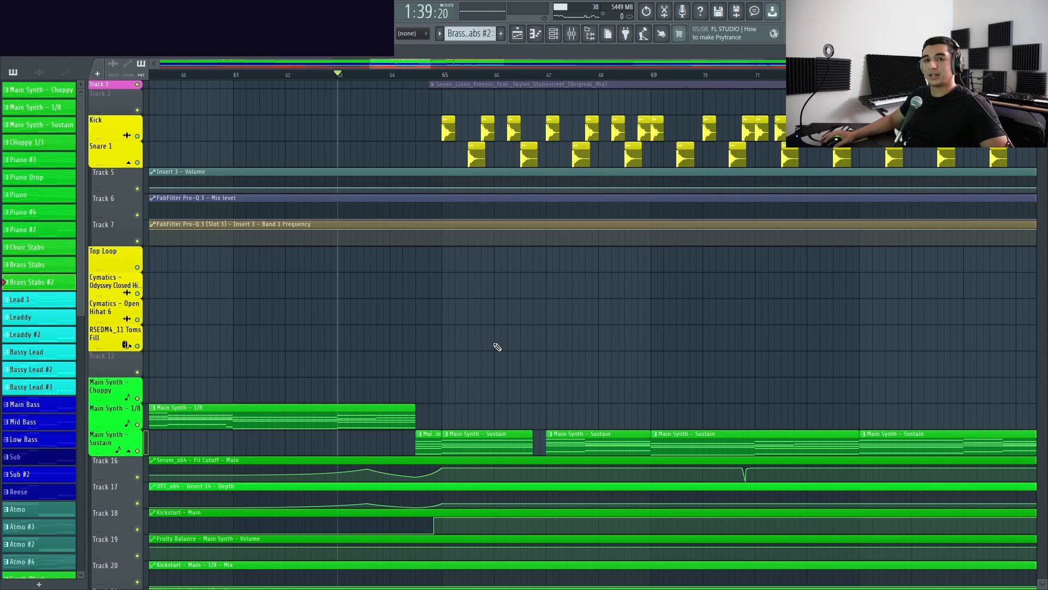
scroll(329, 334, "down", 4, "ctrl")
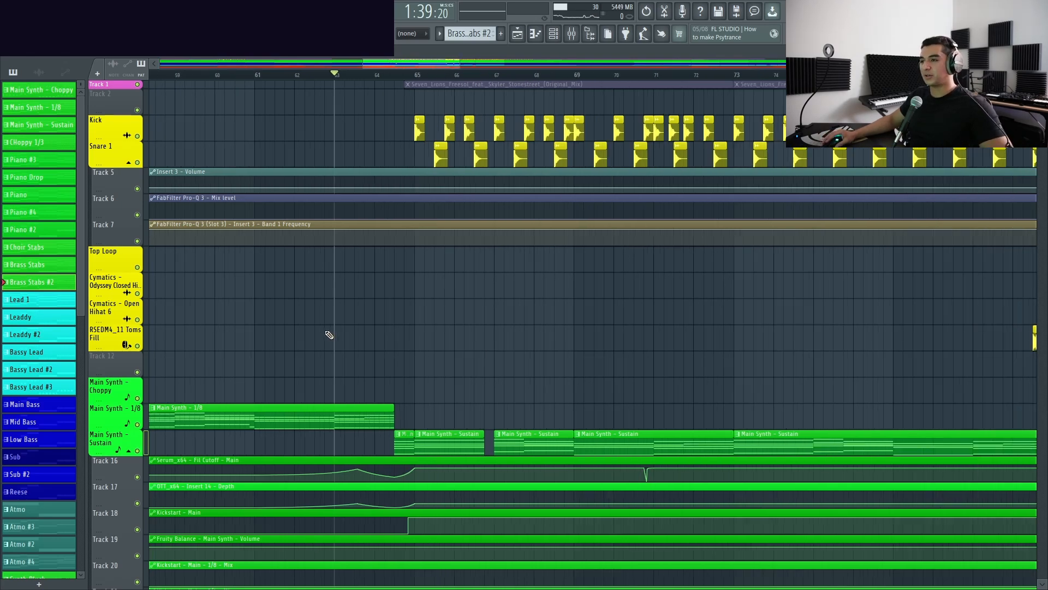
scroll(329, 334, "up", 1, "ctrl")
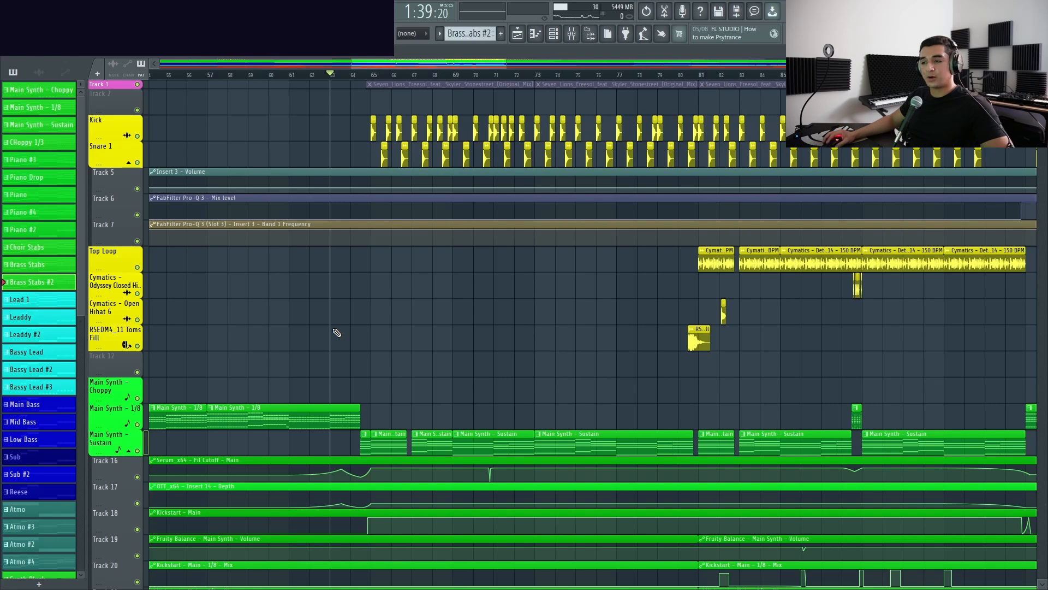
scroll(338, 335, "up", 2)
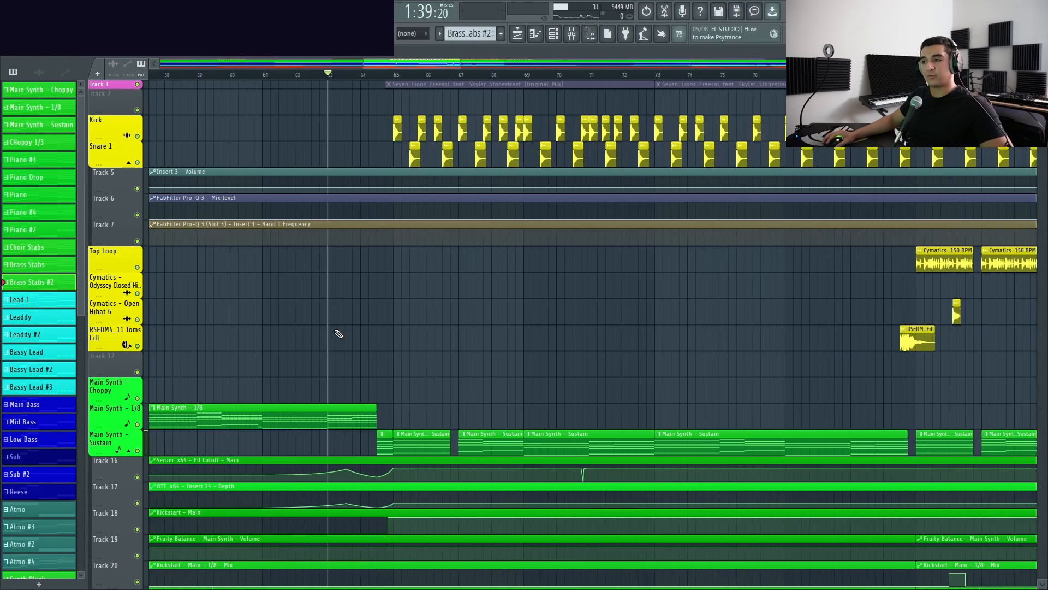
scroll(339, 334, "down", 2)
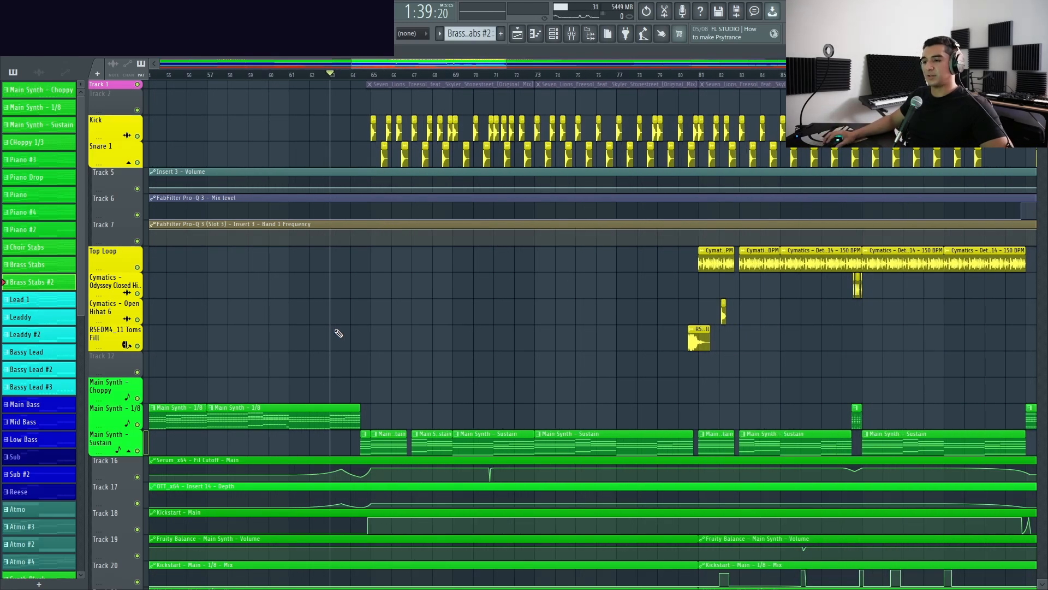
scroll(338, 333, "up", 1)
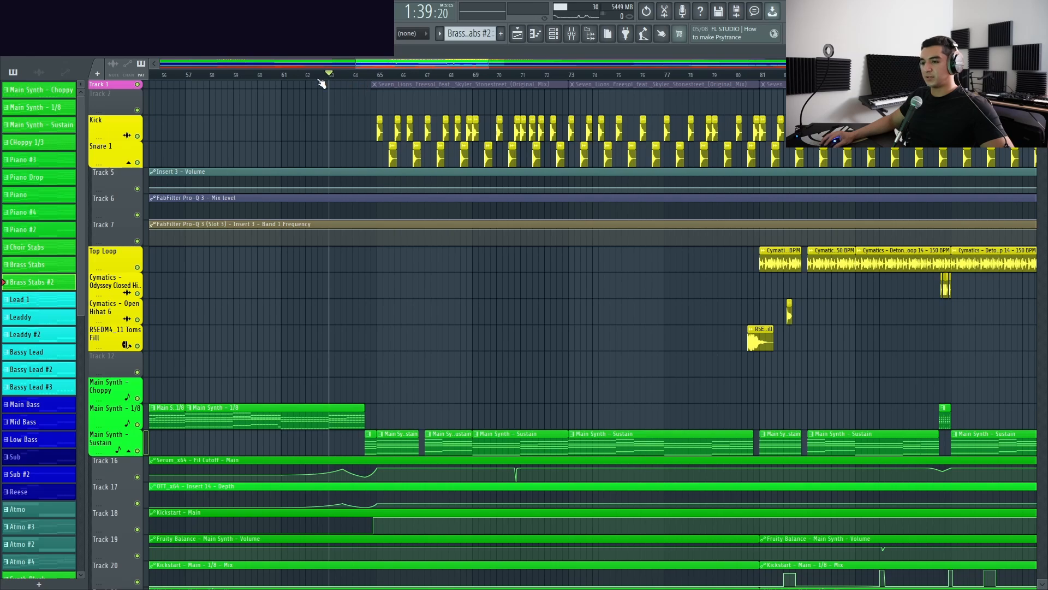
Play from bar 63 into the drop and follow the green synth layers from Main Synth - Sustain to Piano Drop and Soft Pad
scroll(356, 152, "down", 8)
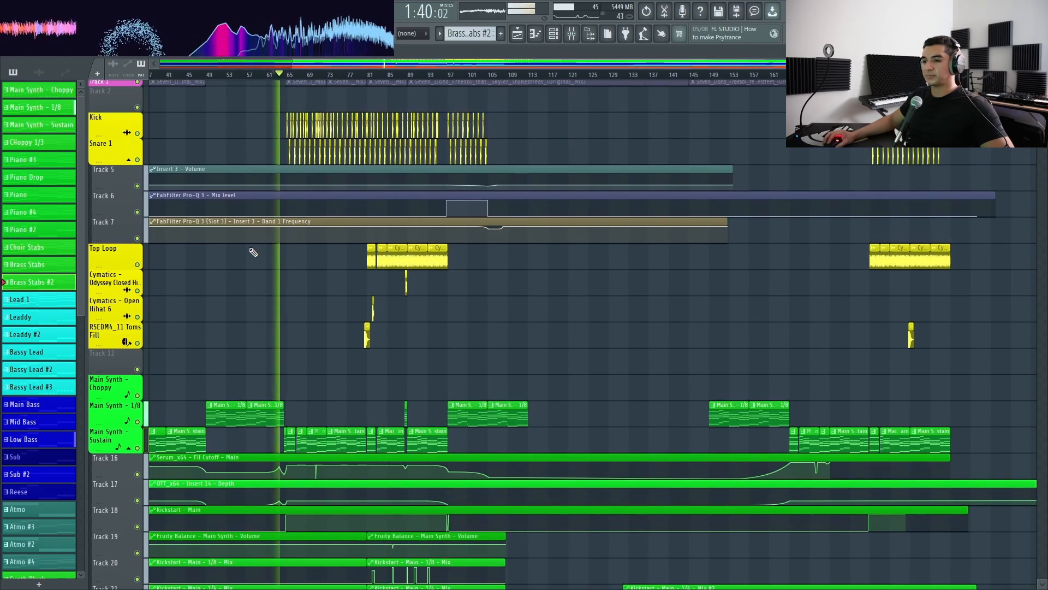
scroll(309, 323, "up", 8)
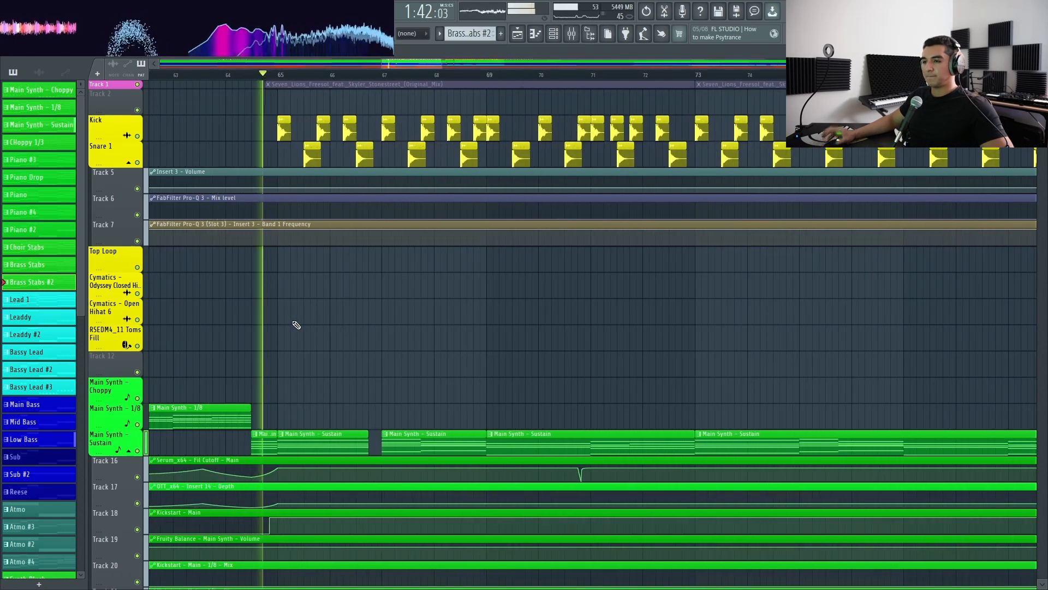
scroll(294, 324, "down", 5)
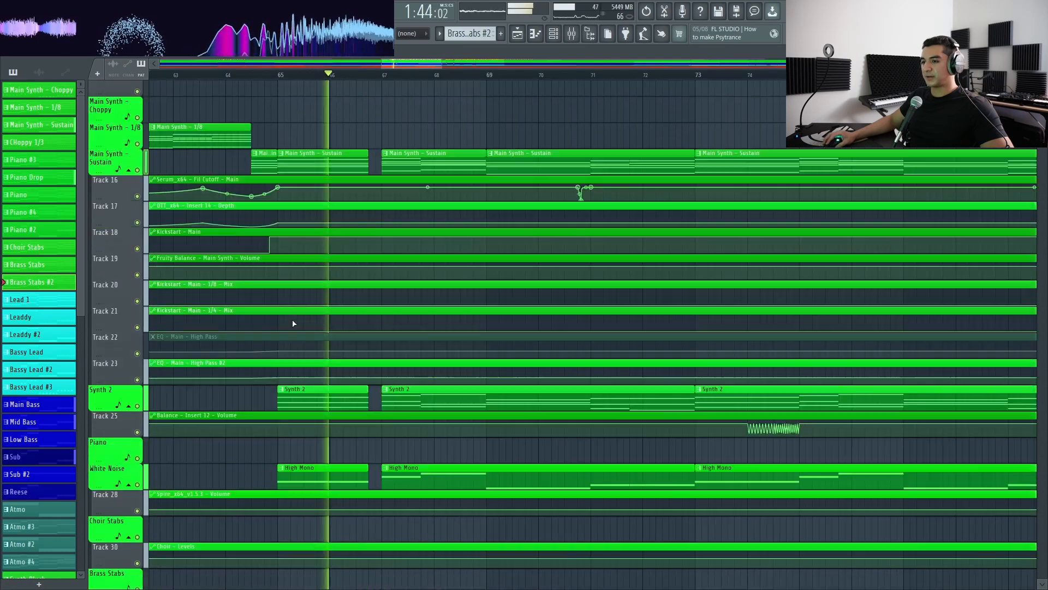
scroll(293, 323, "down", 5)
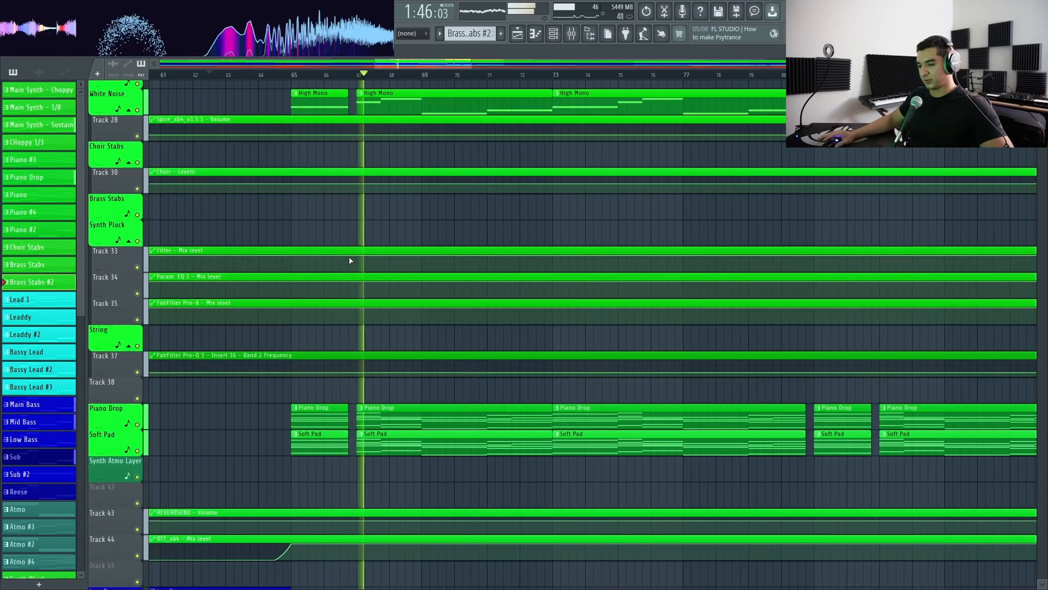
Follow the drop's Main Bass, Mid Bass, Sub and Vocal One Shot clips during playback
scroll(350, 261, "down", 8)
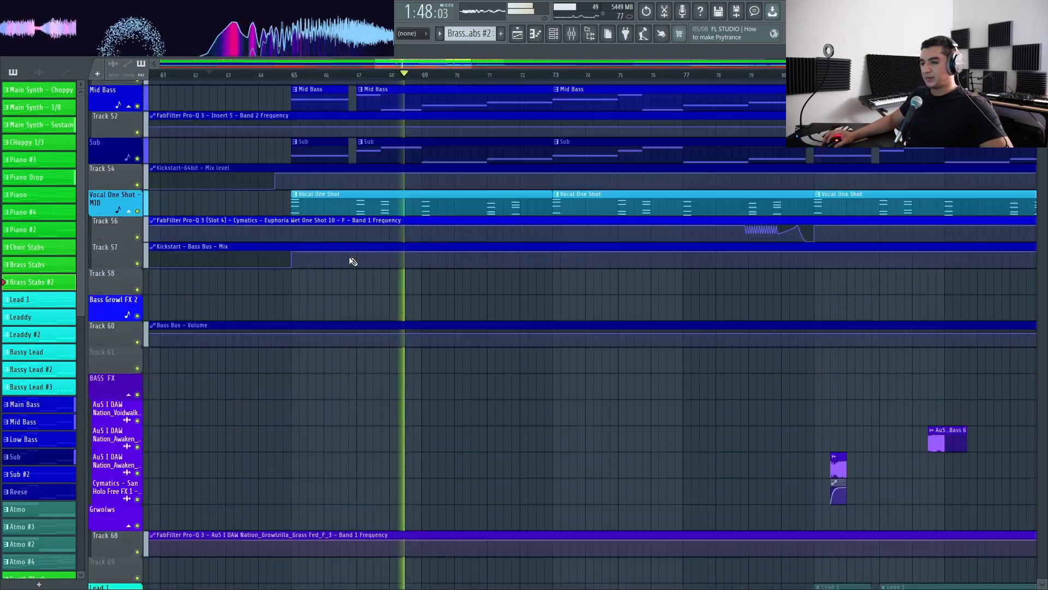
scroll(352, 261, "up", 3)
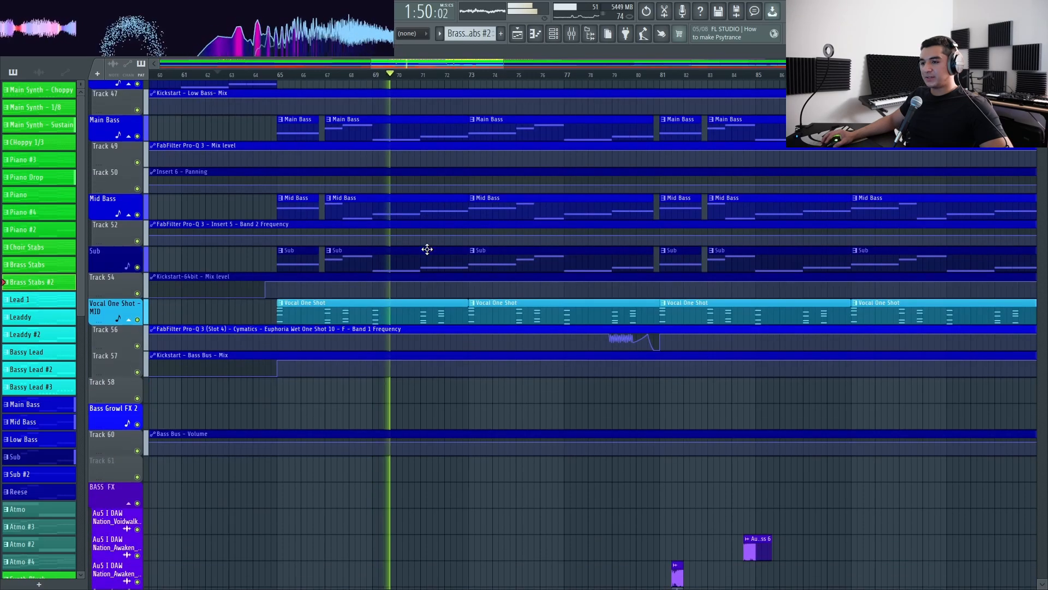
scroll(415, 326, "down", 3)
scroll(445, 325, "up", 2)
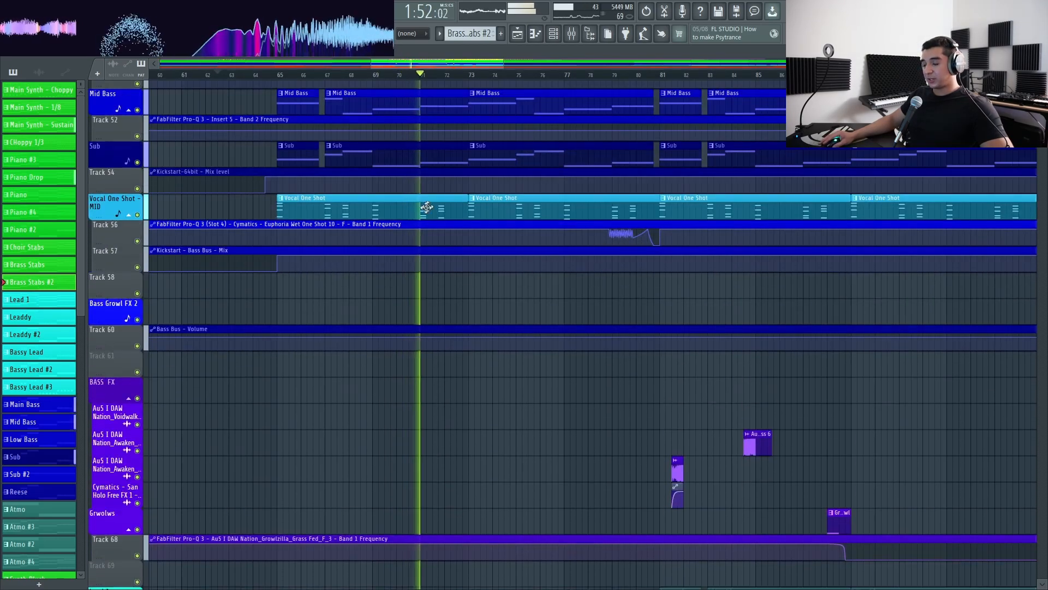
Follow the drop's red FX tracks during playback, from FX 1 and the white noise clips to the Au5 Laser Rise and Backspin
scroll(475, 217, "down", 9)
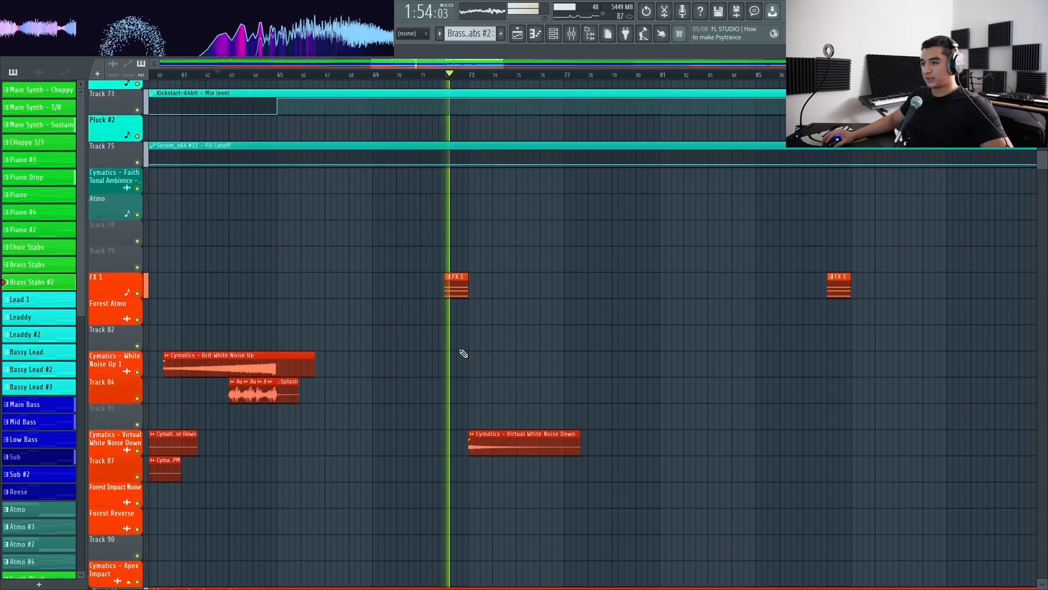
scroll(468, 369, "down", 1)
scroll(486, 293, "up", 20)
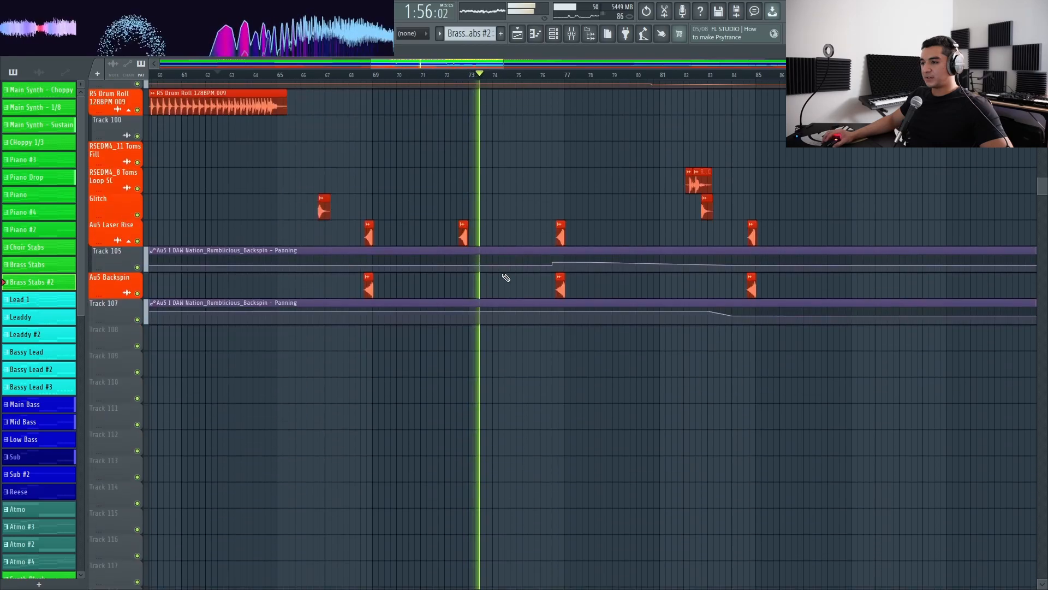
Follow the Kick and Snare 1 pattern from bar 74 and look ahead to the Top Loop clips starting at bar 81
scroll(585, 139, "up", 2, "ctrl")
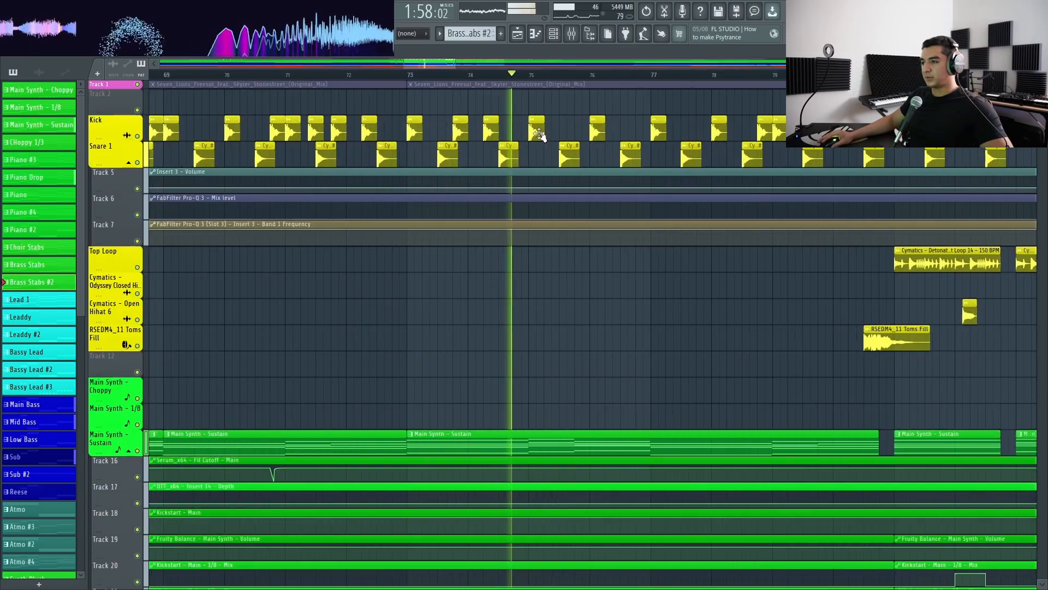
scroll(548, 154, "down", 3, "ctrl")
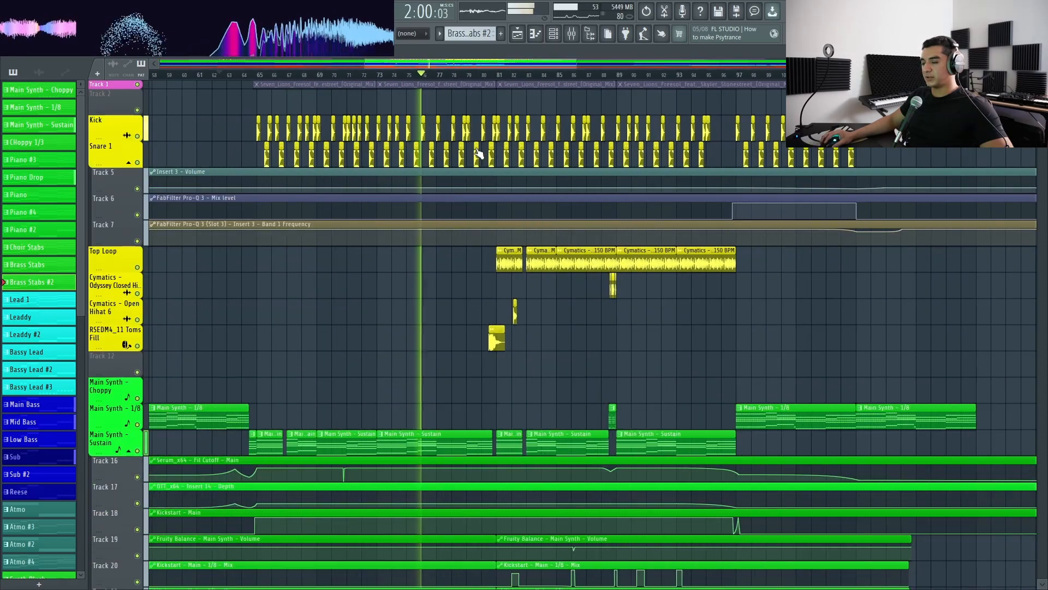
scroll(446, 173, "down", 3, "ctrl")
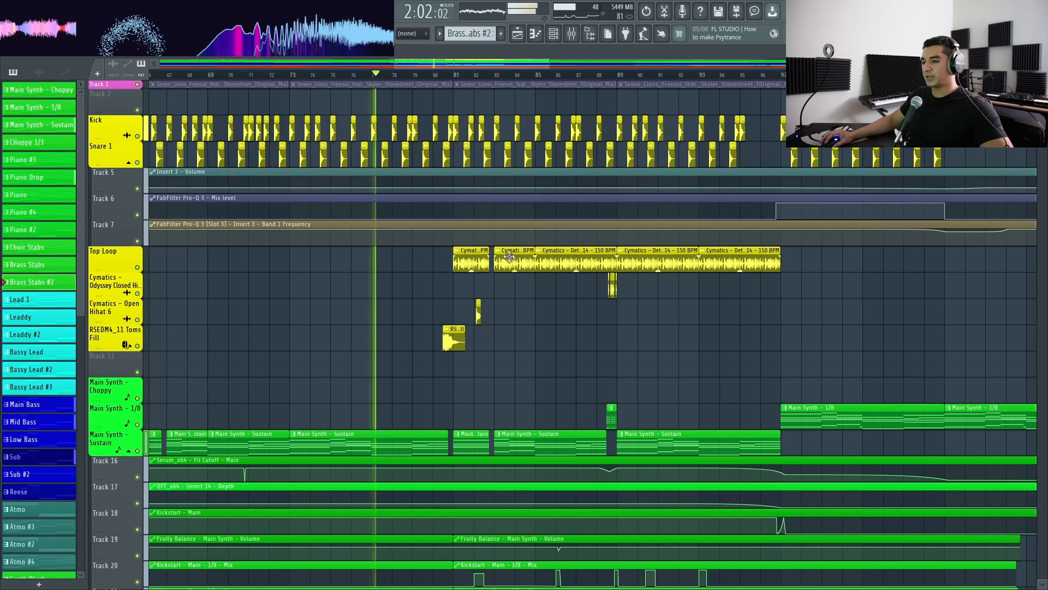
scroll(485, 251, "down", 13)
scroll(485, 252, "up", 13)
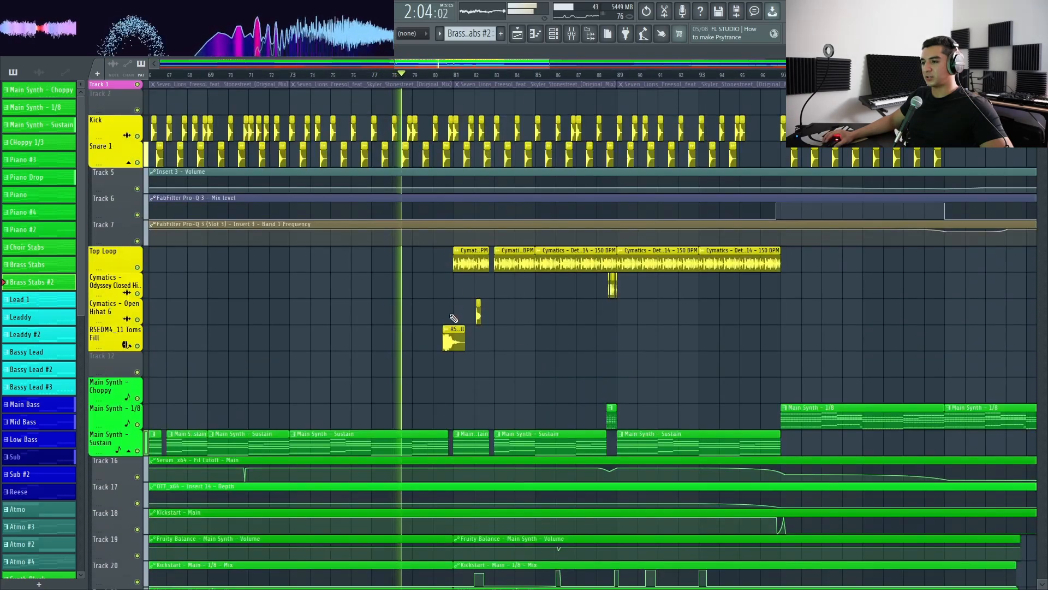
Follow the drums through bar 82 during playback, from the Toms Fill into the Top Loop and open hi-hat clips
scroll(453, 347, "up", 4, "ctrl")
scroll(436, 332, "down", 3, "ctrl")
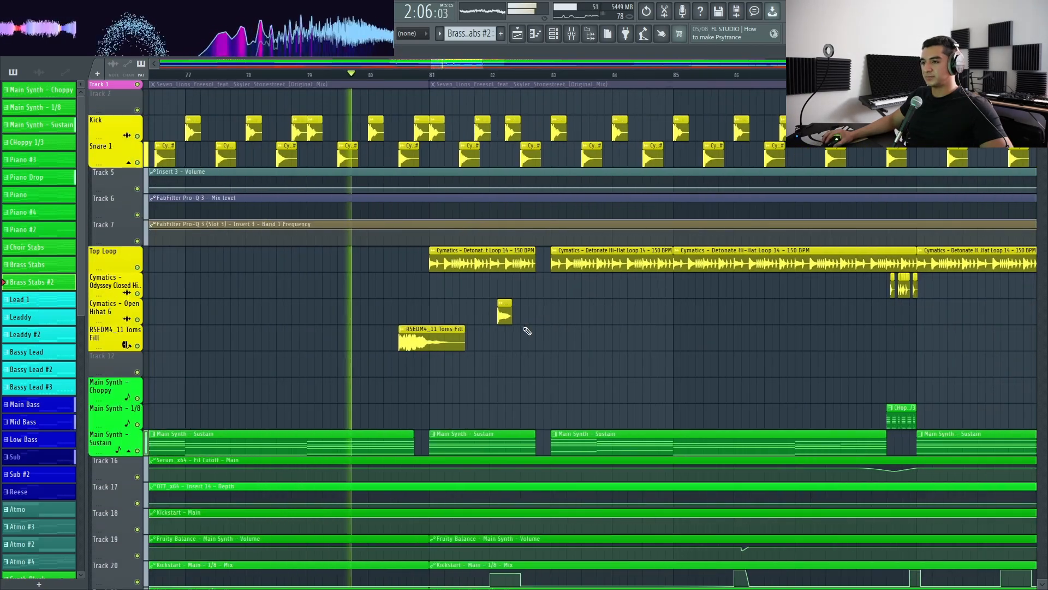
scroll(502, 314, "up", 3, "ctrl")
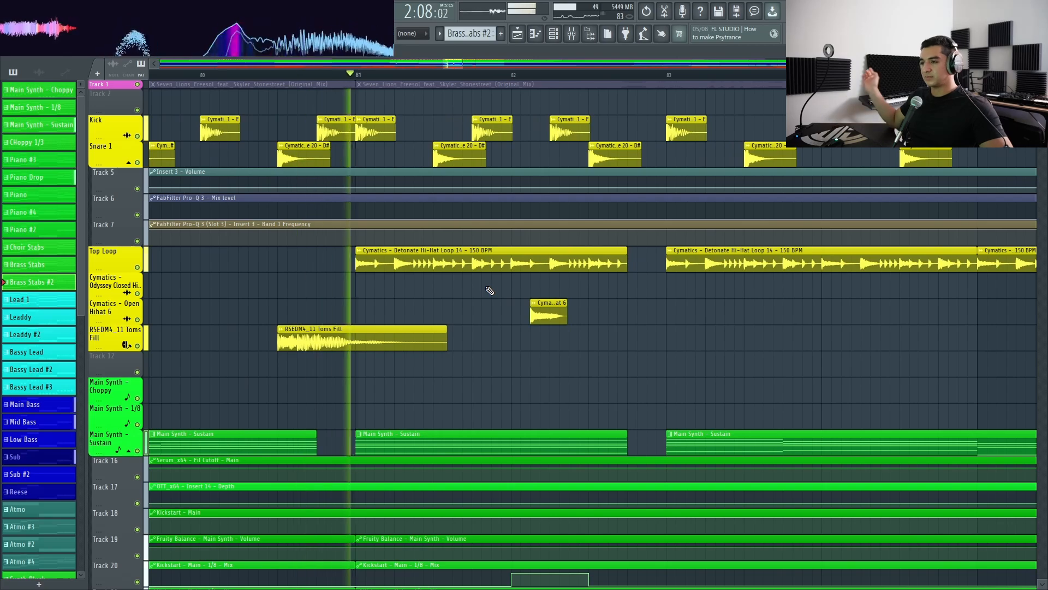
scroll(420, 302, "down", 4, "ctrl")
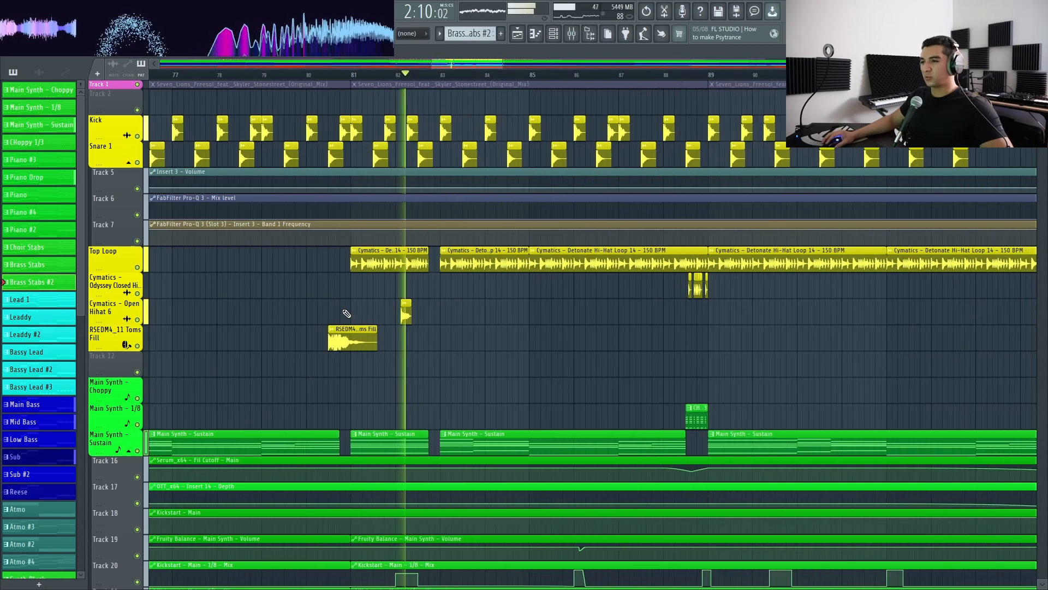
Follow the purple bass FX clips from bar 81 to the Growwlwl clip at bar 88 during playback
scroll(464, 328, "down", 18)
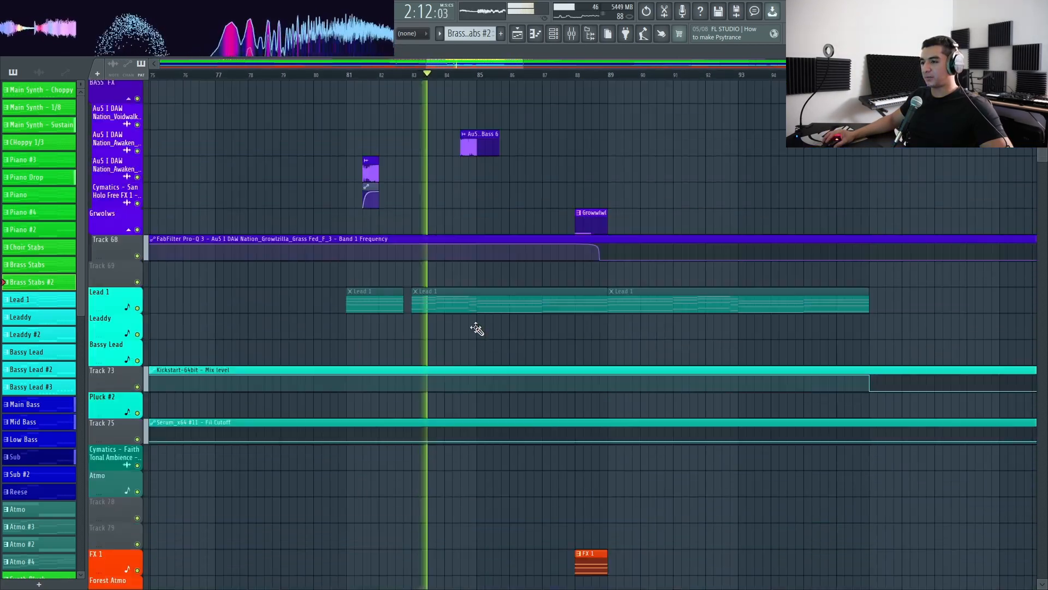
scroll(478, 331, "up", 3, "ctrl")
scroll(437, 306, "down", 3, "ctrl")
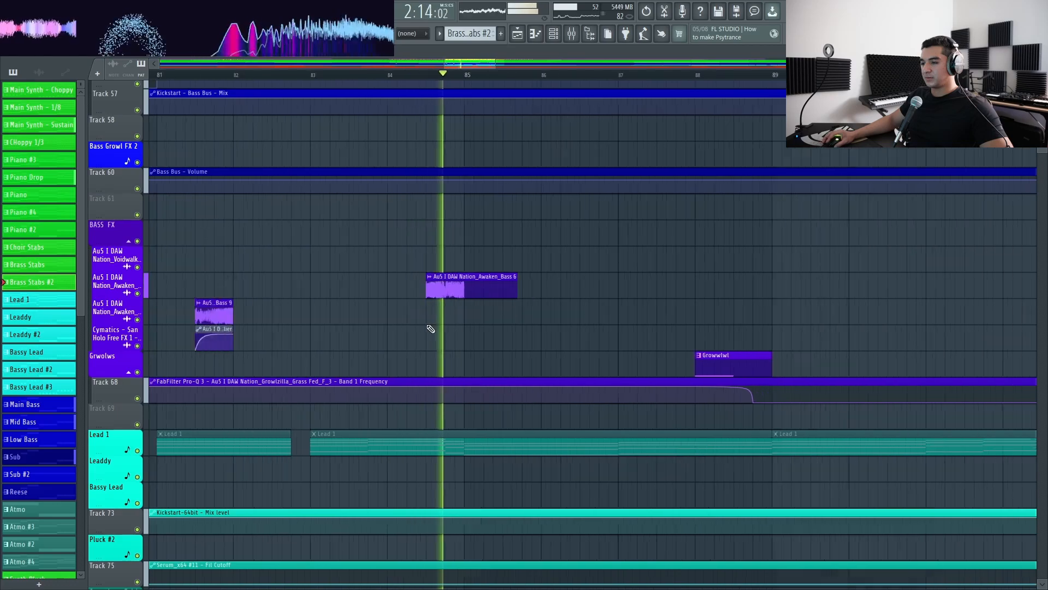
scroll(491, 330, "down", 6)
scroll(359, 333, "up", 2, "ctrl")
scroll(350, 327, "up", 2)
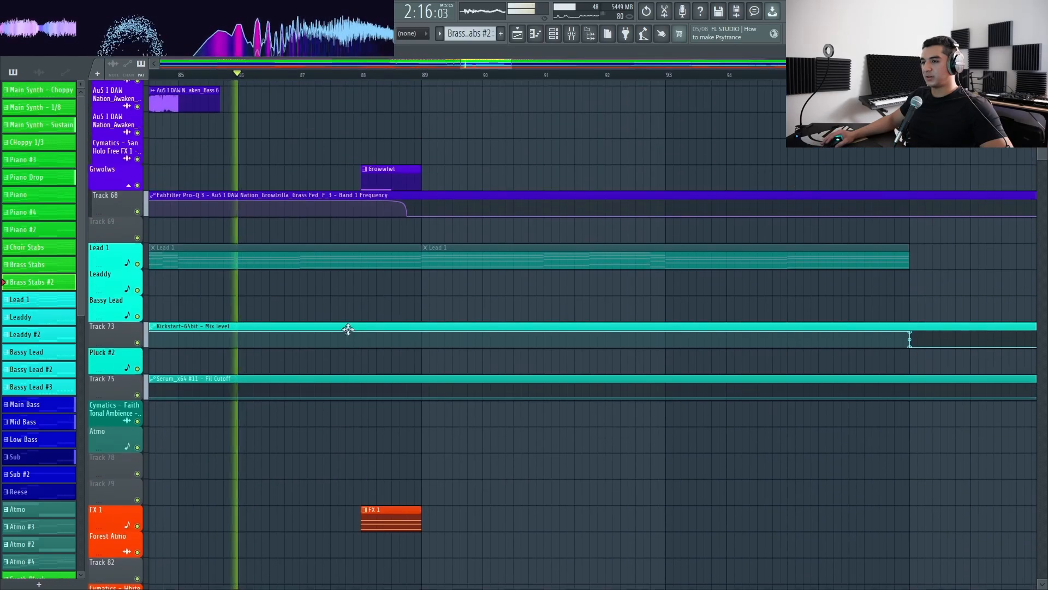
Follow the choppy synth fill at bar 88 and the drum clips leading up to bar 97 during playback
scroll(448, 224, "down", 1, "ctrl")
scroll(415, 226, "up", 1)
scroll(415, 229, "up", 16)
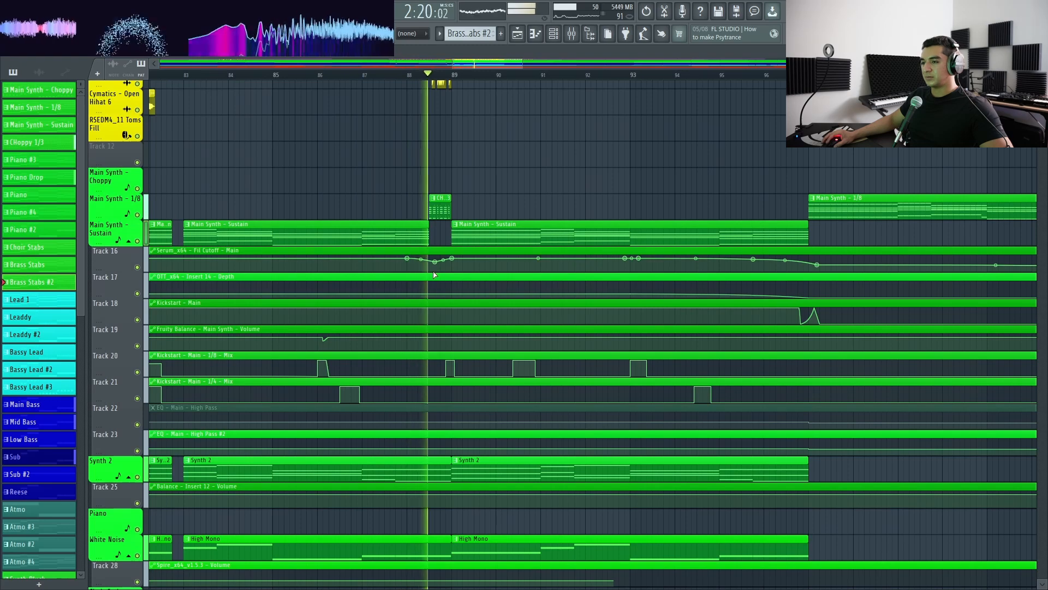
scroll(491, 289, "down", 2, "ctrl")
scroll(532, 302, "up", 3)
scroll(568, 292, "up", 2, "ctrl")
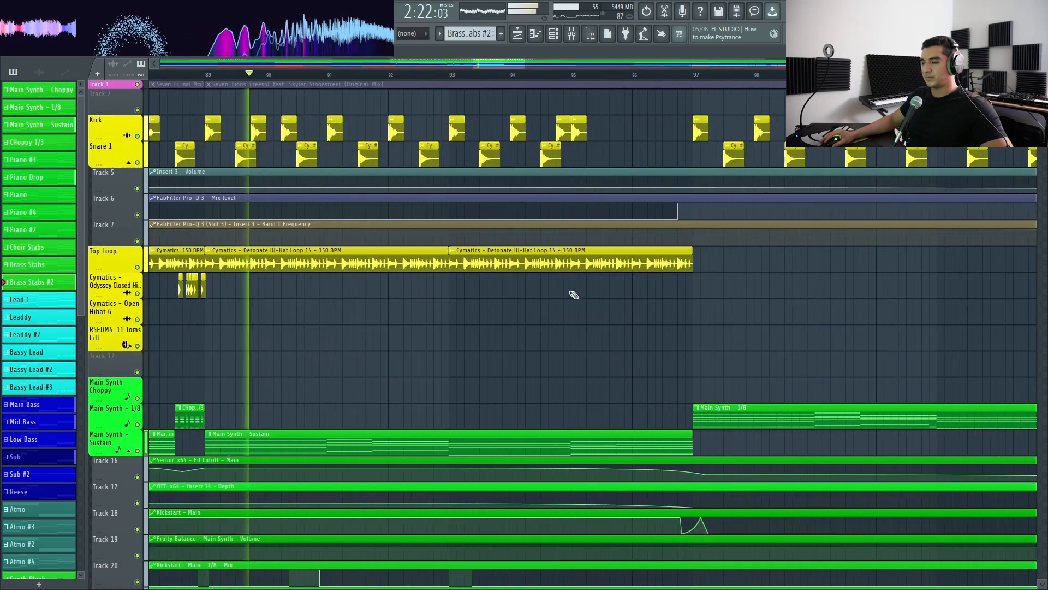
scroll(582, 295, "down", 3, "ctrl")
Stop playback and set the playhead to the start of the drop at bar 65
key("space")
scroll(321, 241, "up", 2, "ctrl")
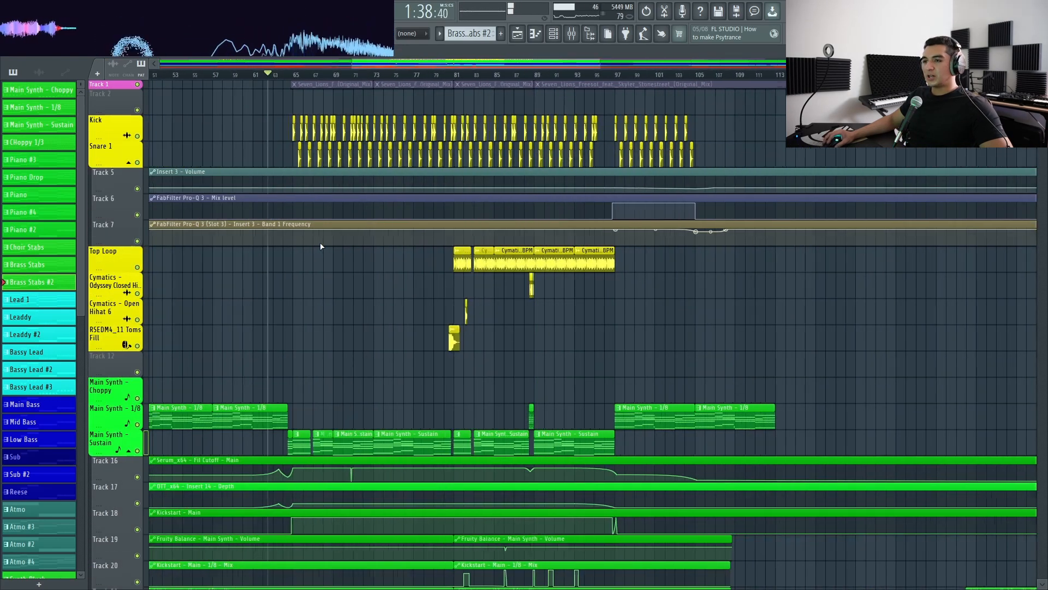
scroll(265, 110, "up", 3, "ctrl")
left_click(263, 75)
scroll(300, 236, "up", 3, "ctrl")
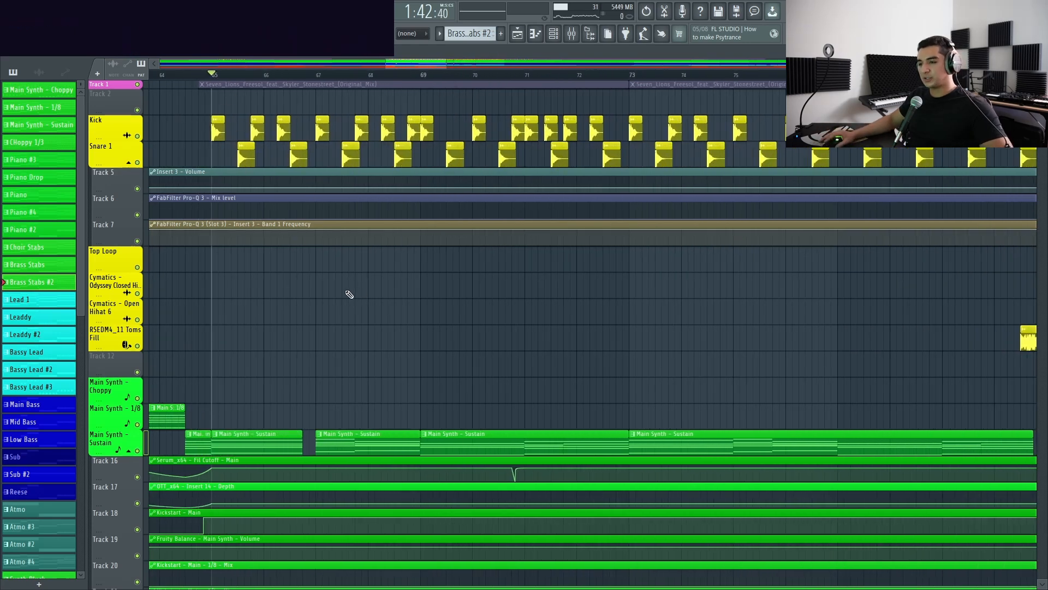
scroll(350, 294, "down", 2, "ctrl")
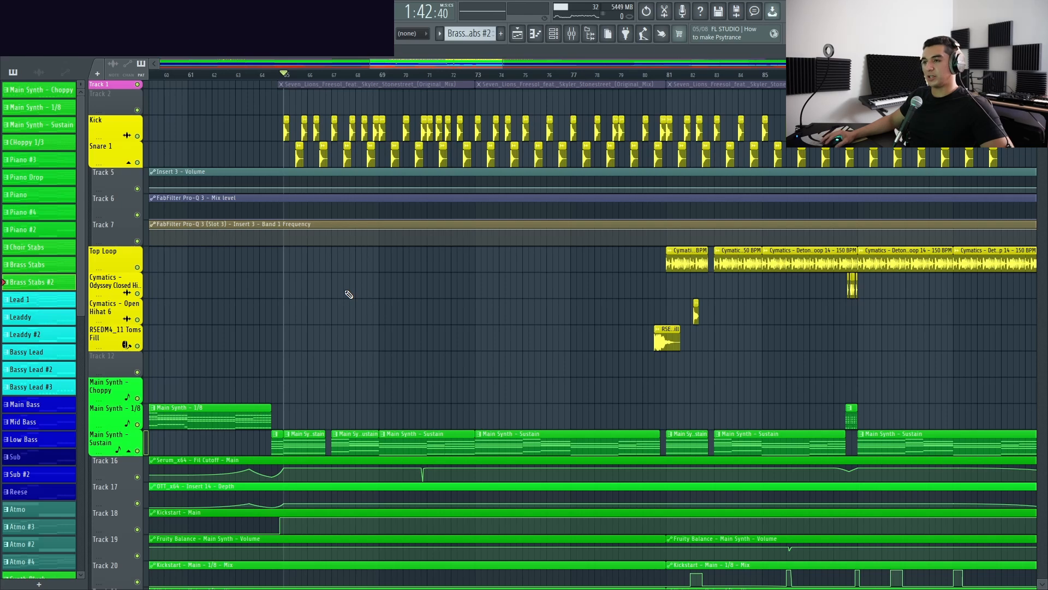
scroll(321, 298, "down", 2, "ctrl")
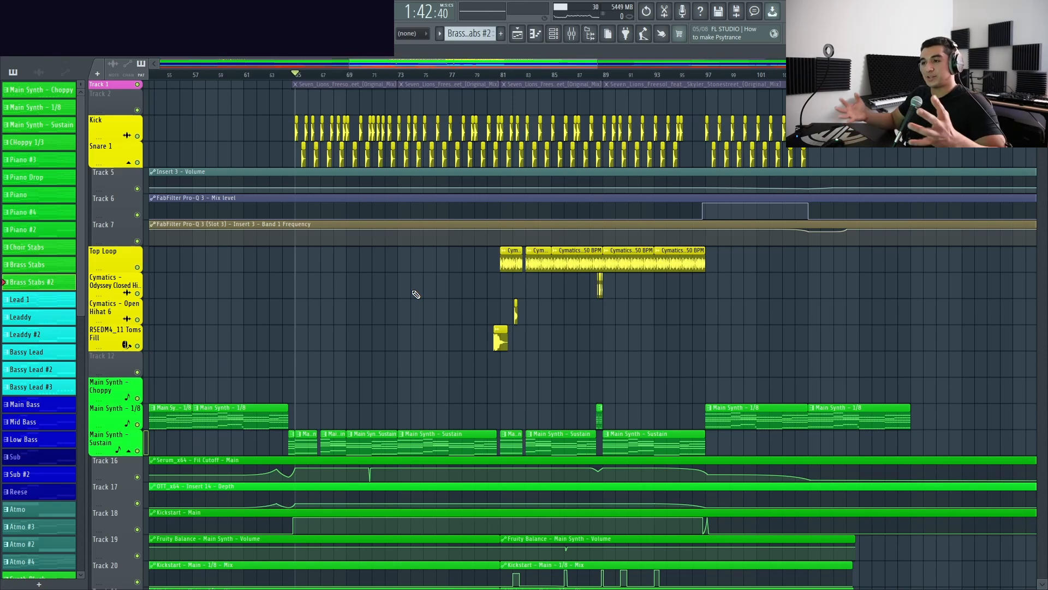
Examine the drop's layers from the Kick and Snare 1 clips through Synth 2 and White Noise to Piano Drop and Soft Pad
scroll(370, 306, "up", 3)
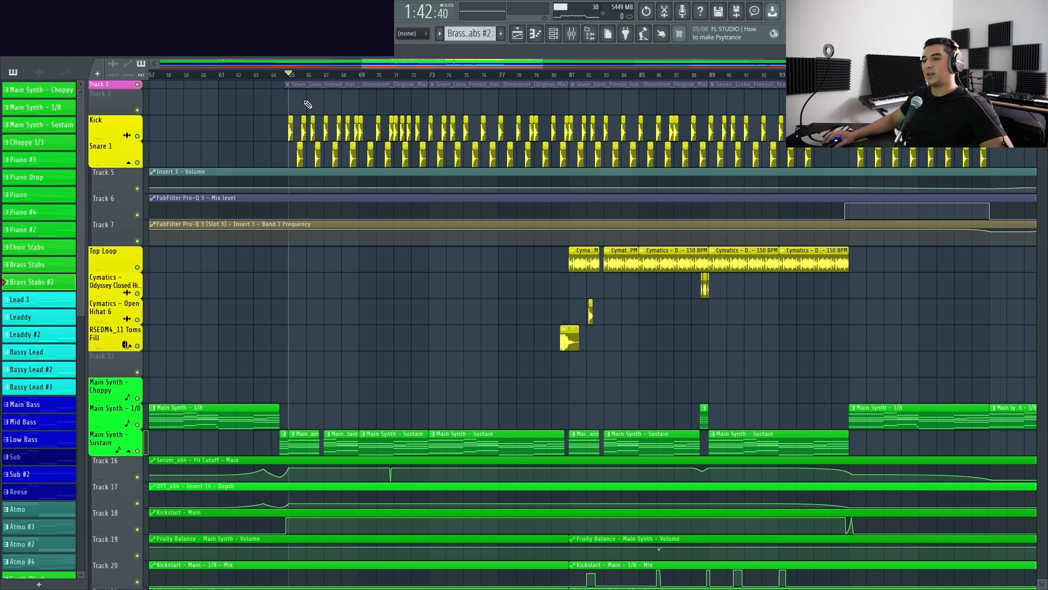
scroll(307, 104, "up", 3)
scroll(431, 162, "down", 3)
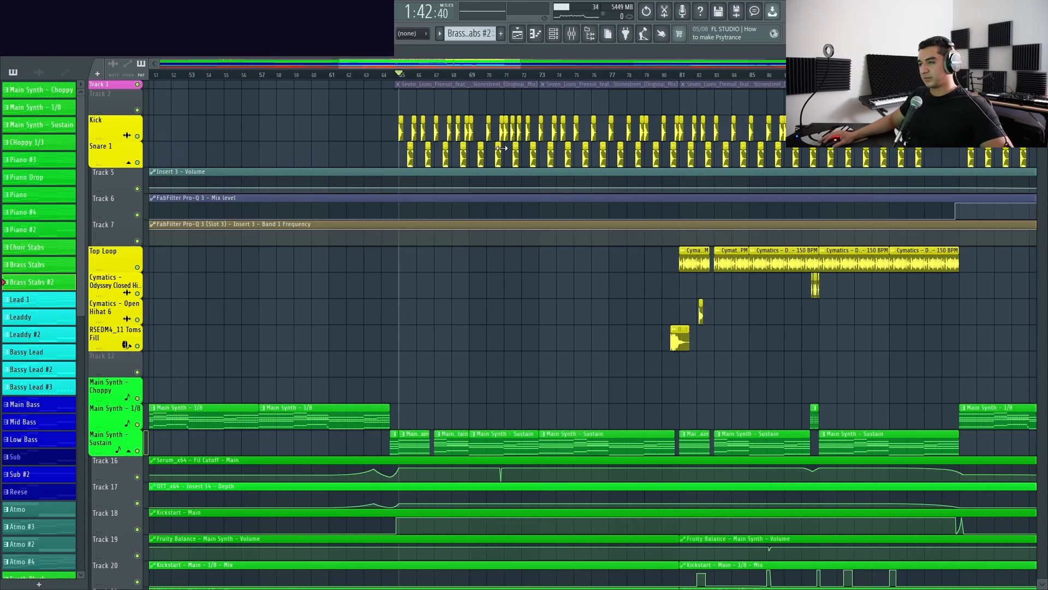
scroll(502, 148, "up", 3)
scroll(504, 271, "down", 6)
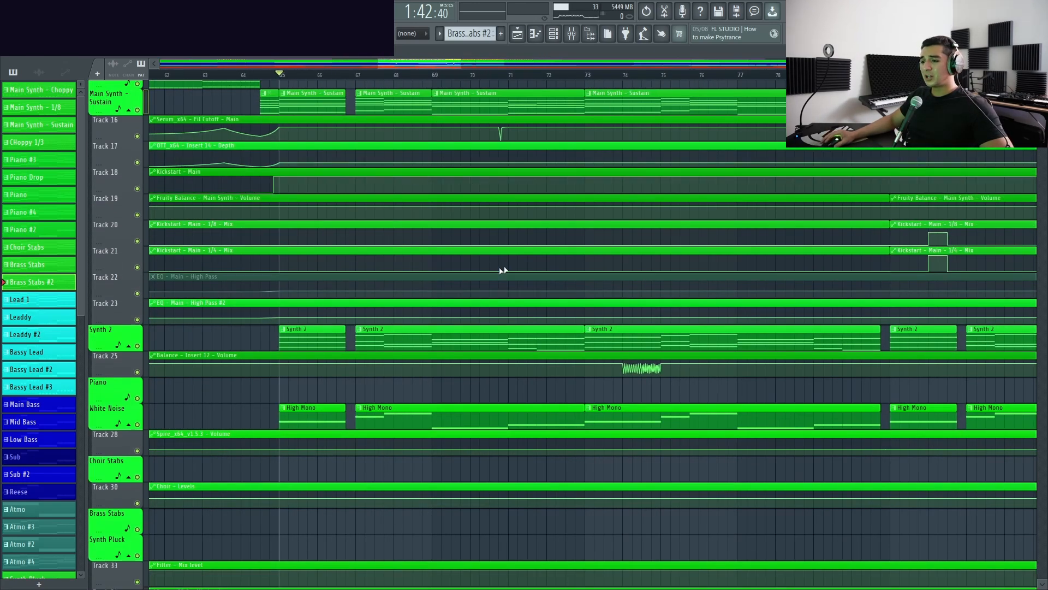
scroll(504, 270, "down", 3)
scroll(436, 251, "down", 1)
scroll(336, 225, "up", 2)
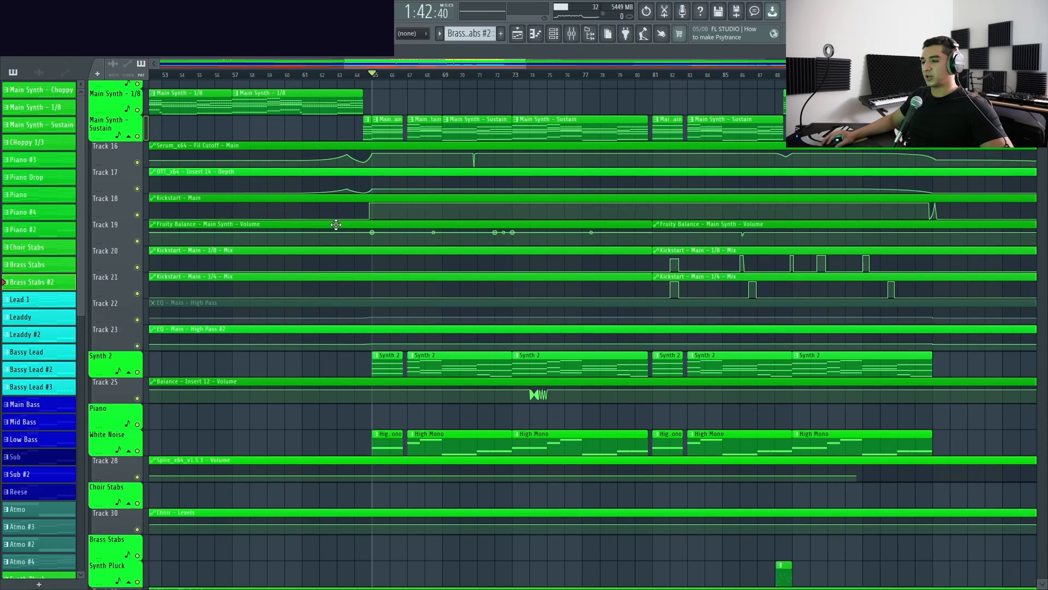
scroll(483, 274, "down", 8)
scroll(482, 273, "up", 1)
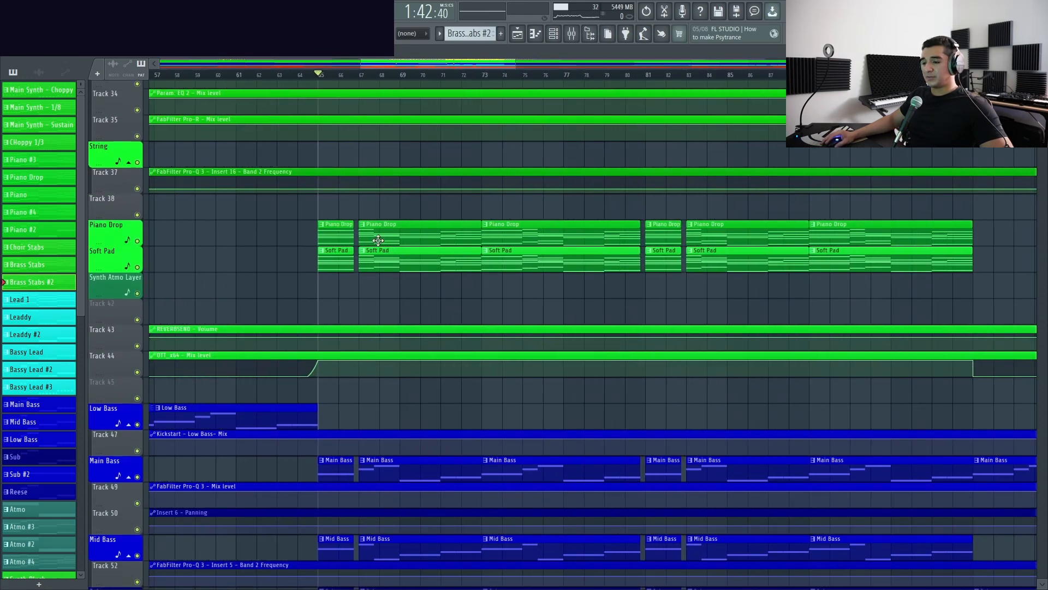
Examine the drop's blue bass tracks, purple bass FX clips and red impact, white noise and crash clips
scroll(378, 240, "down", 2)
scroll(462, 285, "down", 5)
scroll(332, 236, "up", 1)
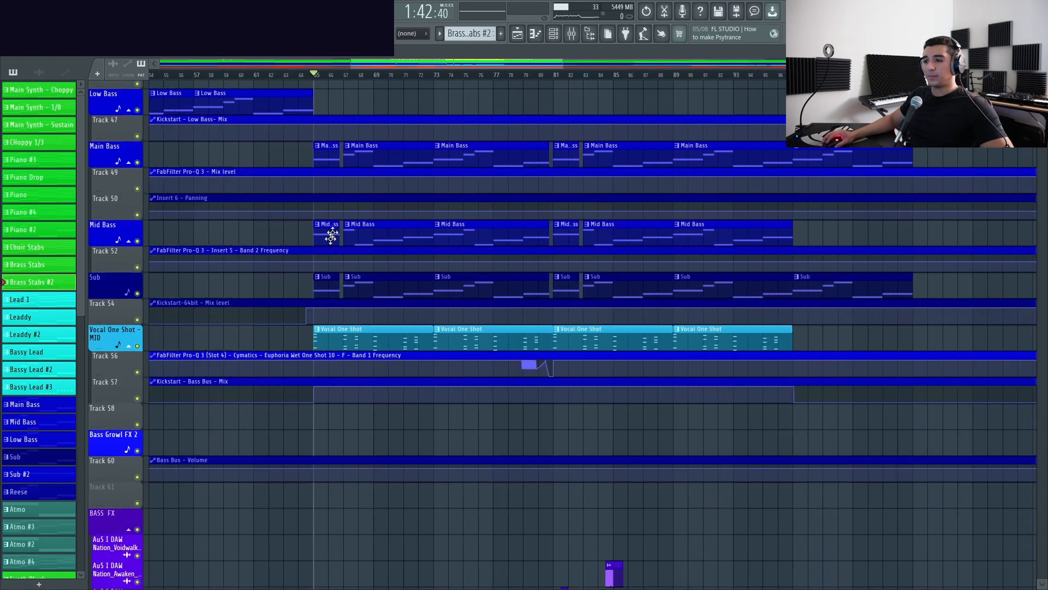
scroll(477, 227, "down", 8)
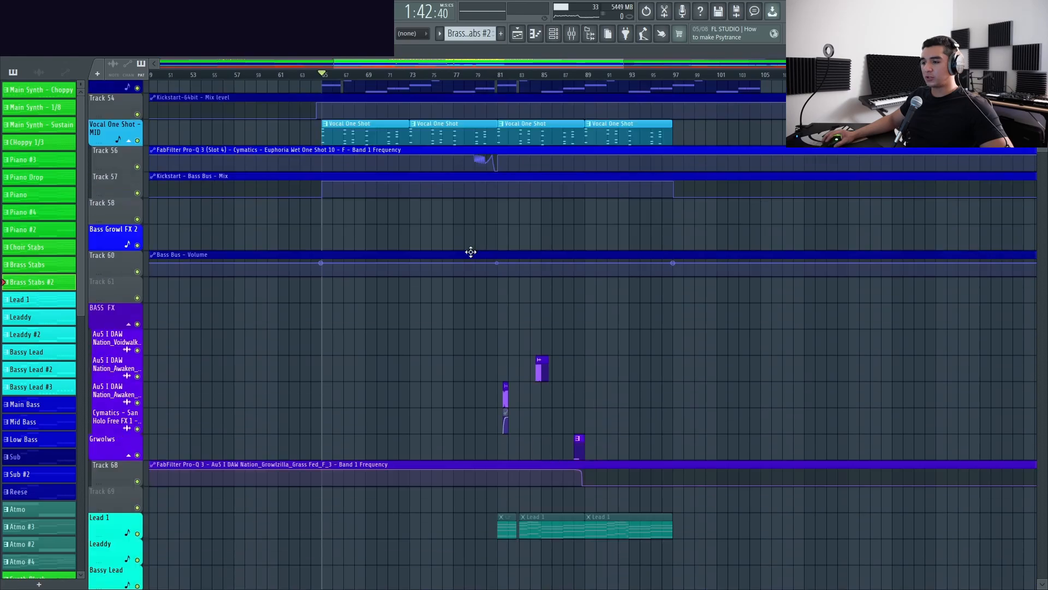
scroll(475, 256, "down", 8)
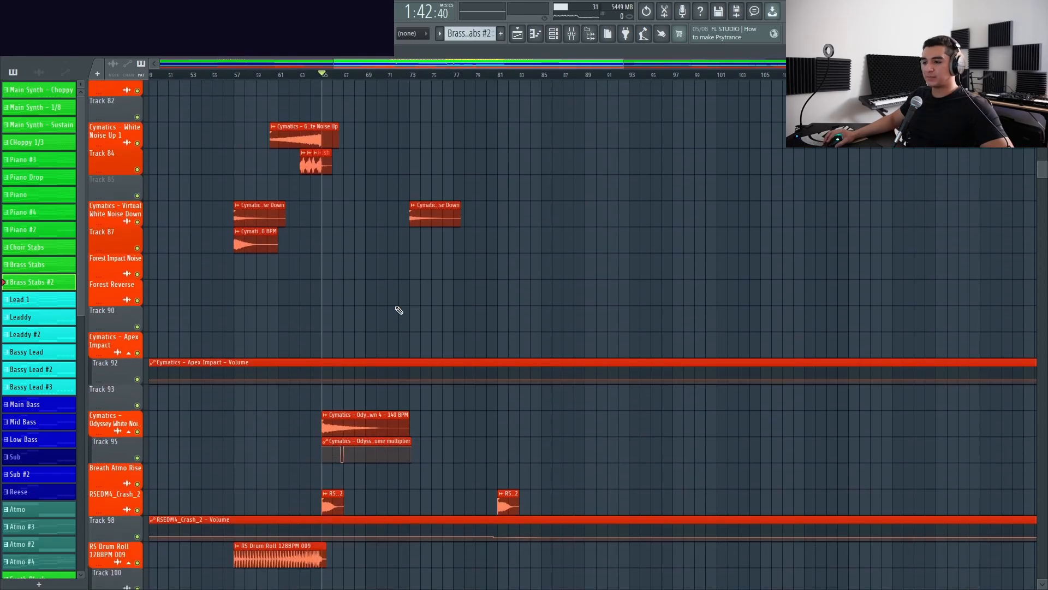
scroll(432, 295, "up", 11)
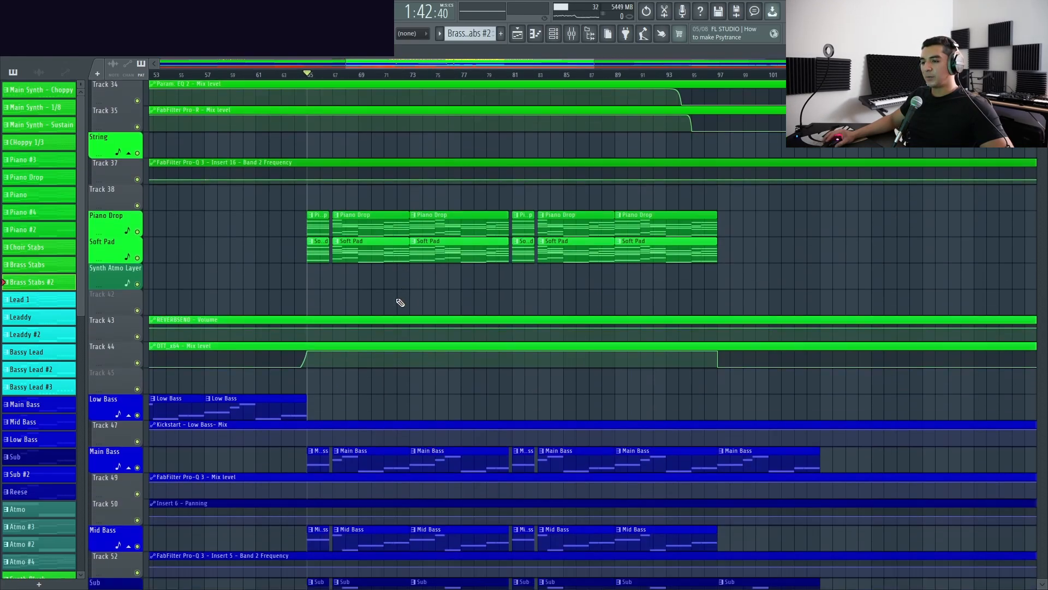
Compare the Vocal One Shot clips with the Main Bass, Mid Bass and Sub clips across the drop
scroll(340, 227, "up", 1)
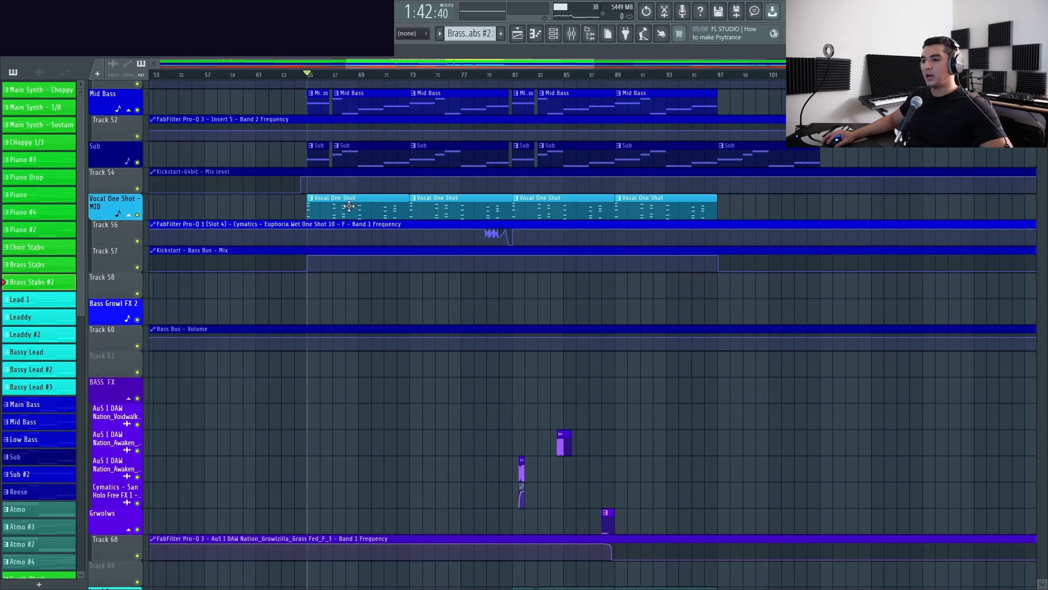
scroll(356, 215, "up", 12)
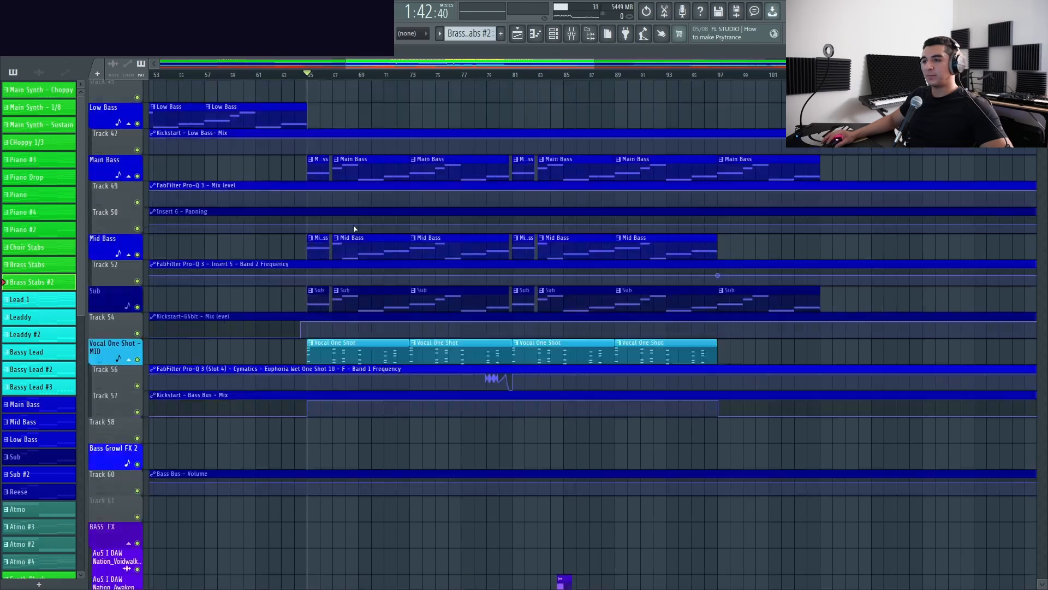
scroll(353, 227, "down", 11)
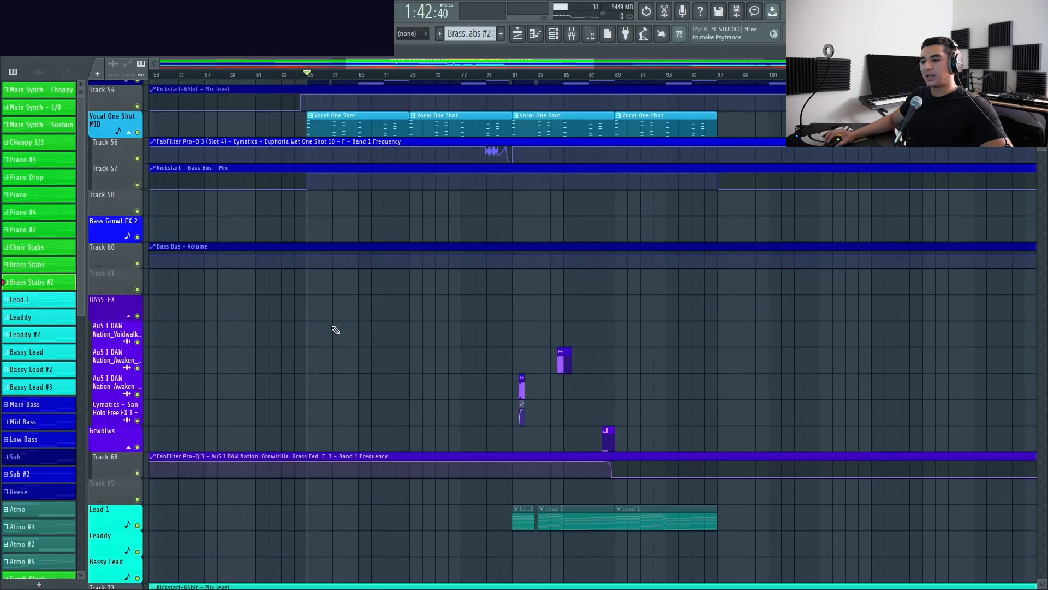
scroll(371, 255, "down", 2)
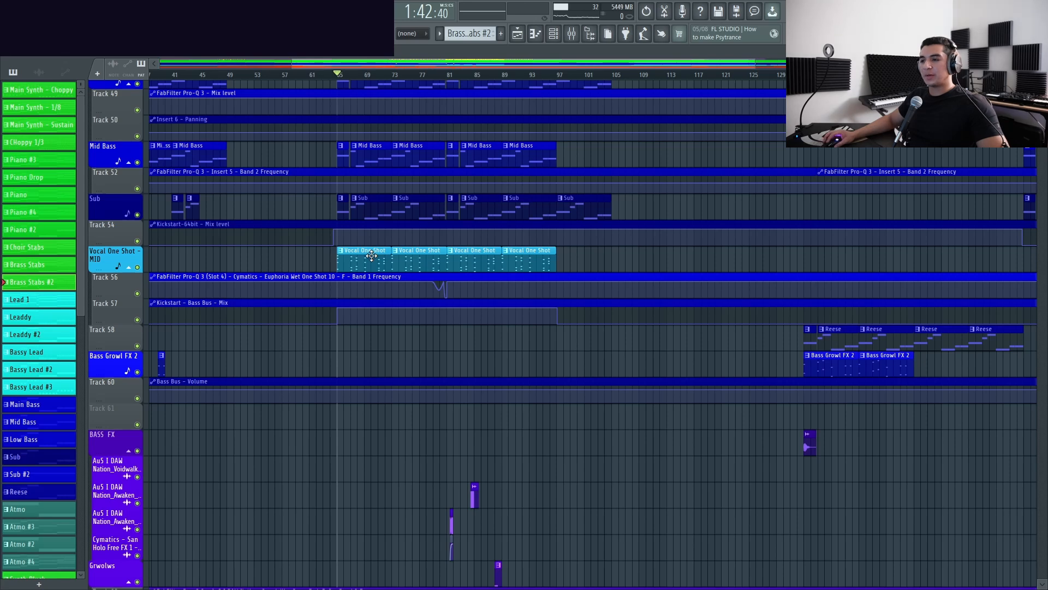
scroll(371, 255, "up", 2)
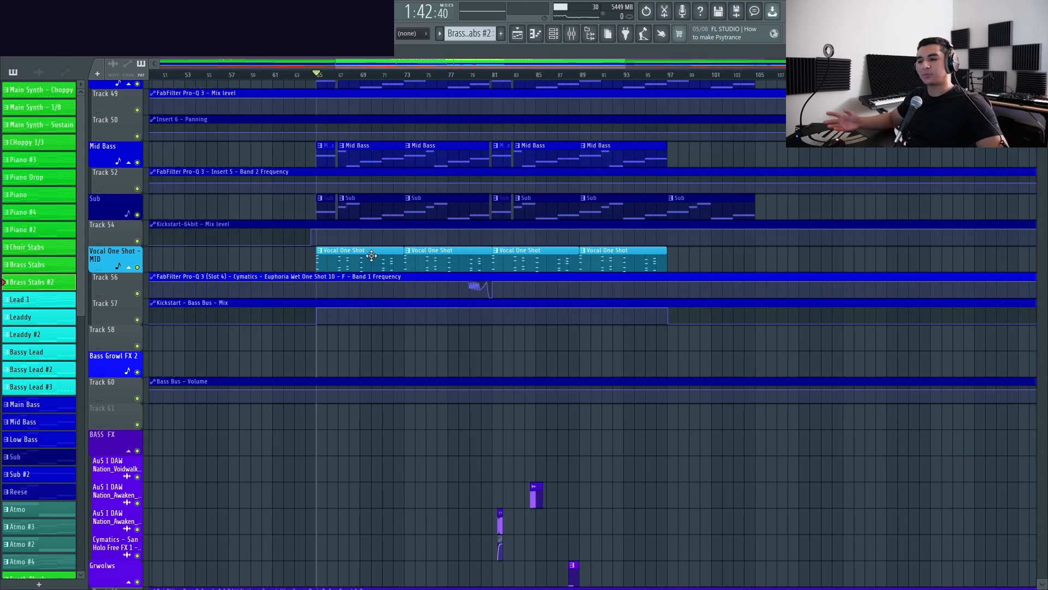
scroll(347, 259, "up", 6)
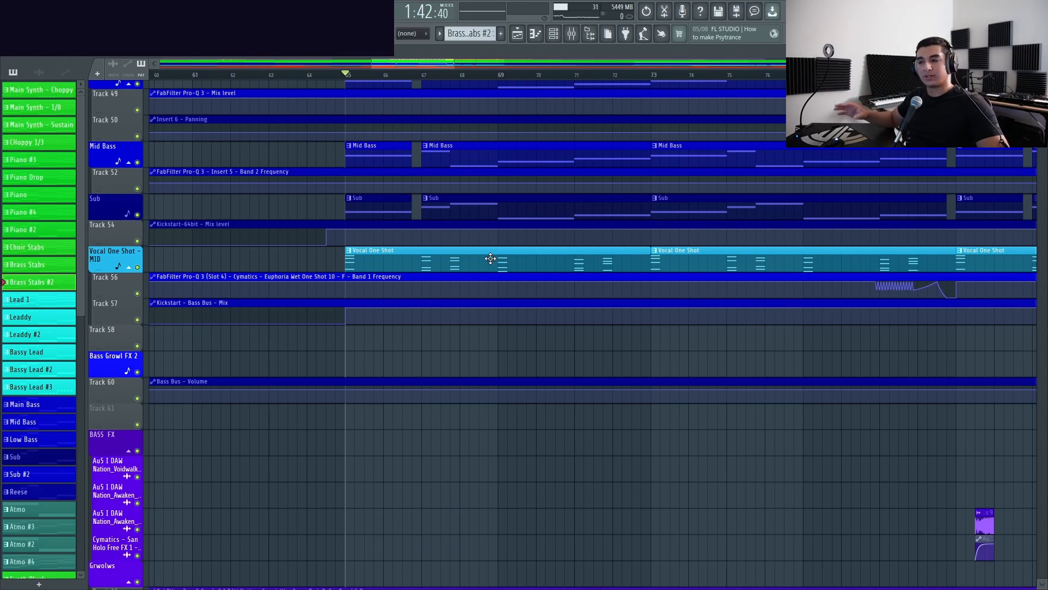
scroll(490, 258, "down", 4)
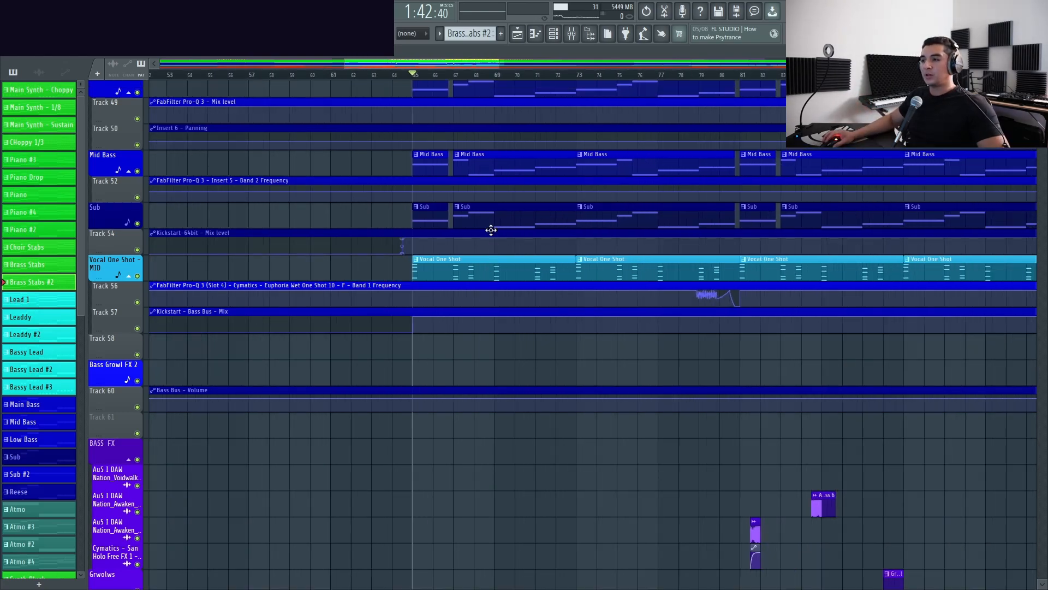
Review the Piano Drop, Soft Pad, drum and main synth clips, and return to the Vocal One Shot track
scroll(521, 239, "up", 3)
scroll(520, 239, "up", 10)
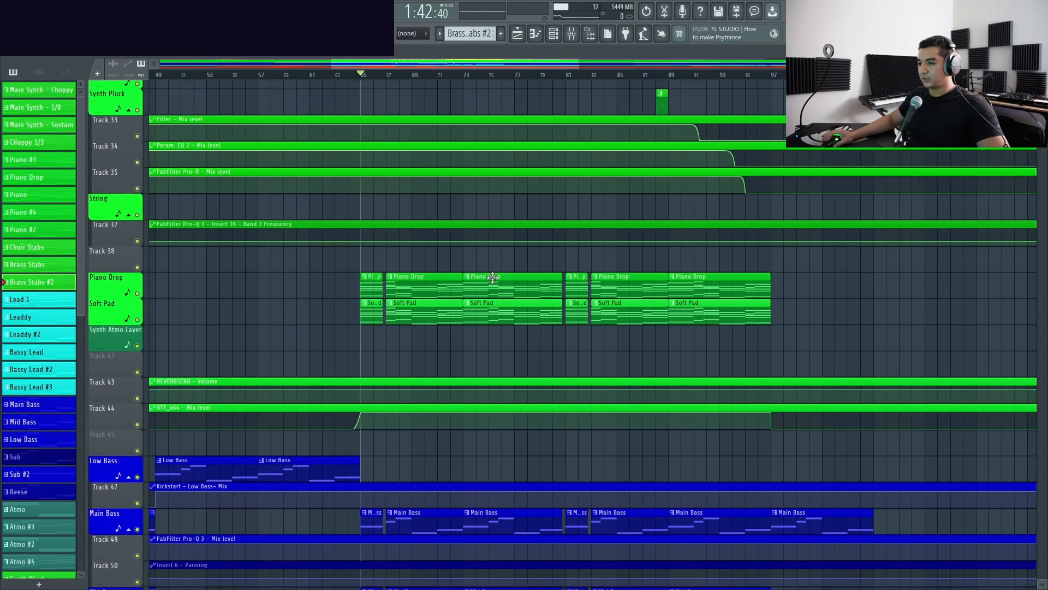
scroll(494, 320, "down", 12)
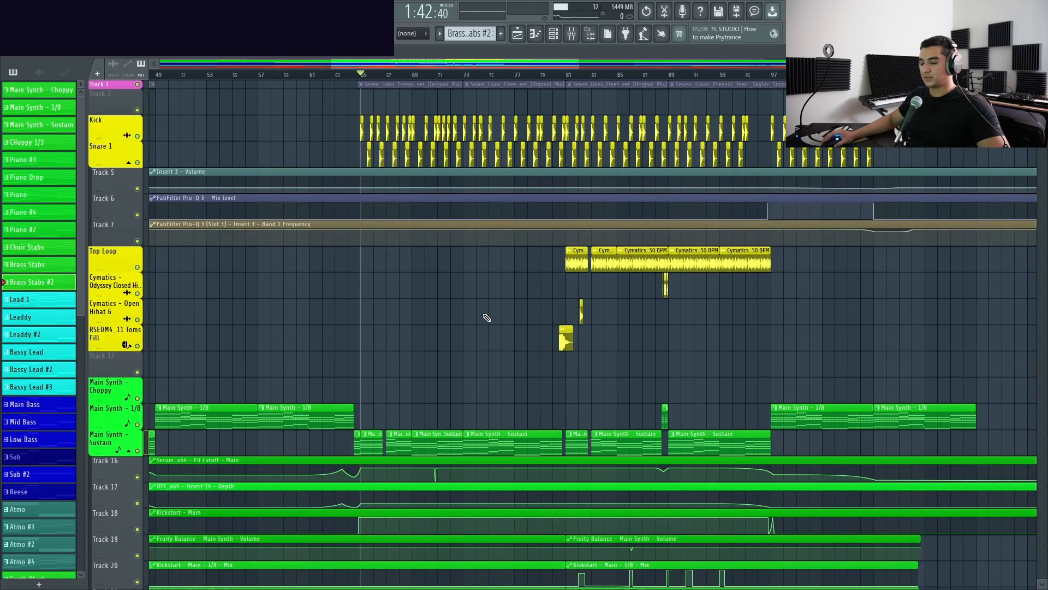
scroll(486, 317, "up", 1)
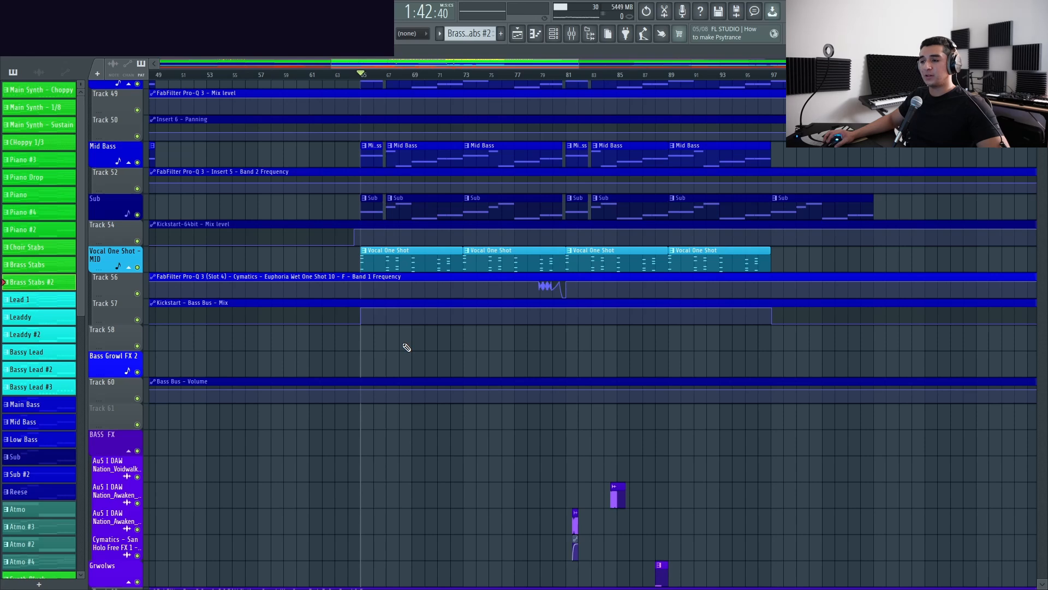
scroll(407, 347, "up", 3)
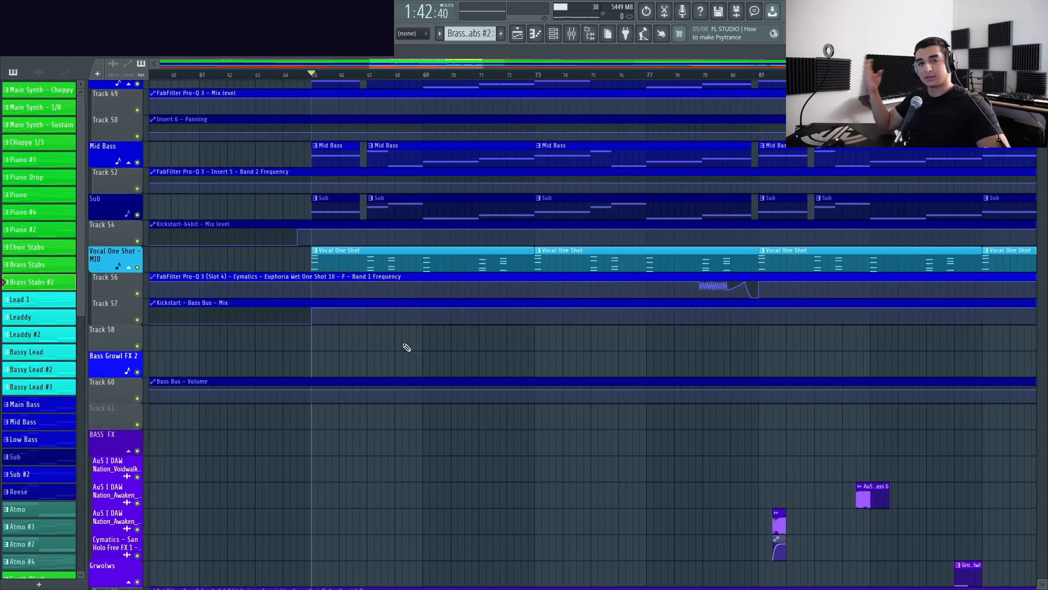
Open the Vocal One Shot pattern and display the sample settings of its Vocal Bass Mid channel
scroll(407, 347, "down", 2)
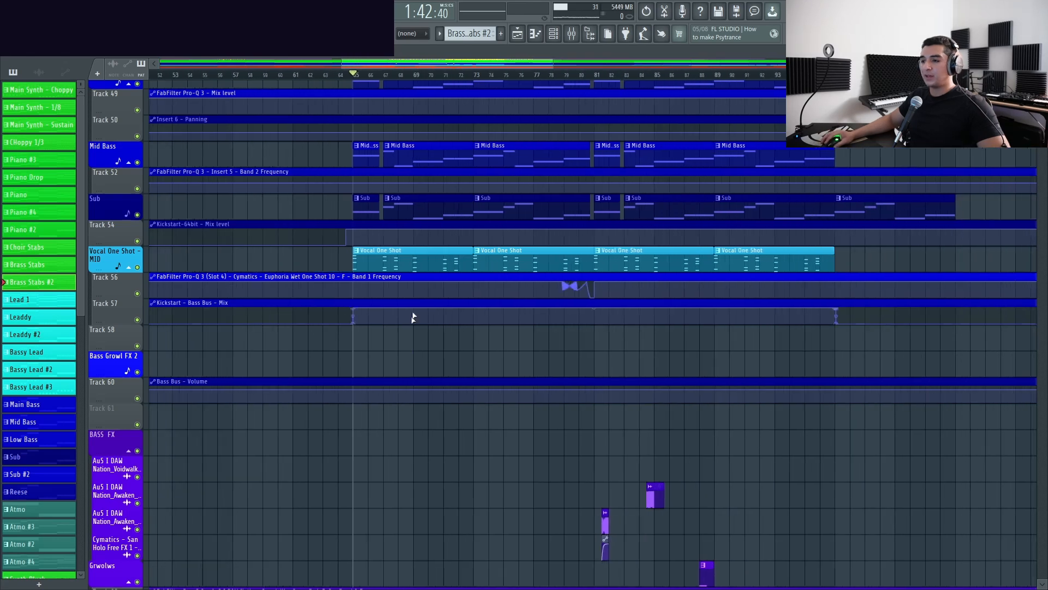
double_click(410, 267)
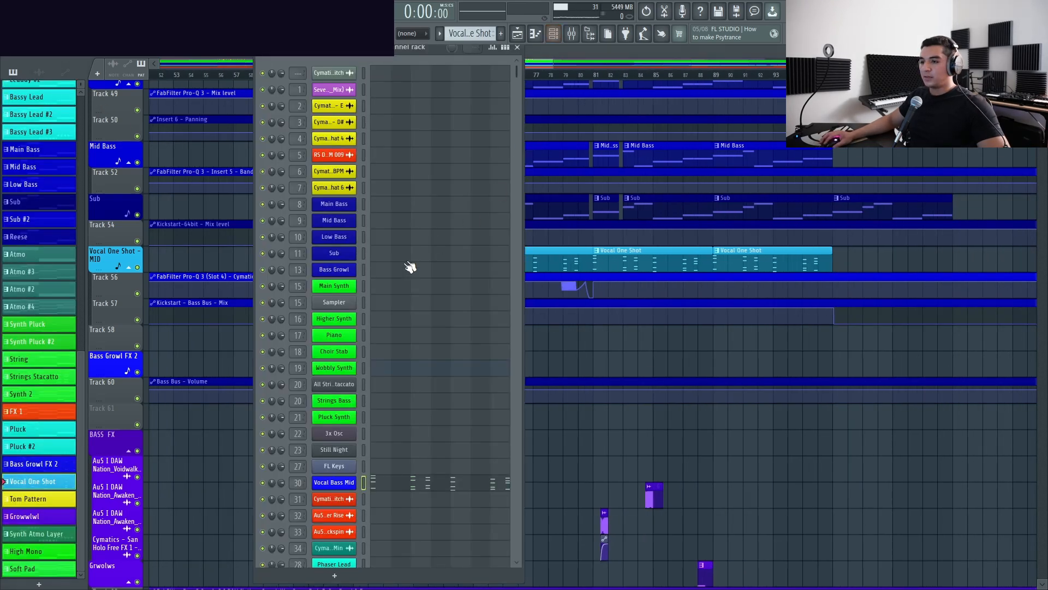
scroll(308, 478, "down", 3)
left_click(341, 387)
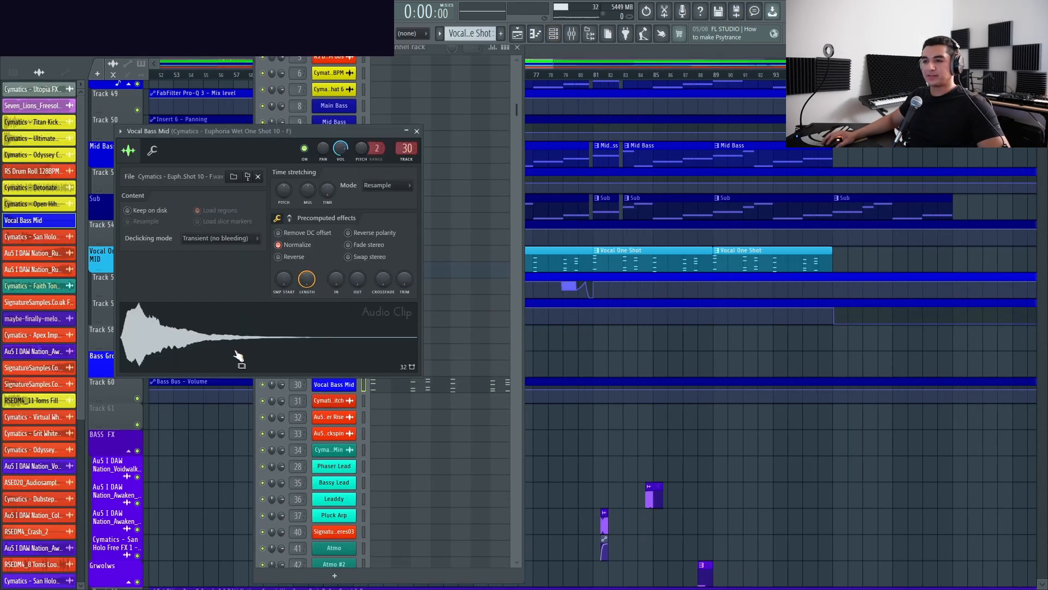
Audition the Vocal Bass Mid sample, and close its settings and the channel rack
left_click(183, 339)
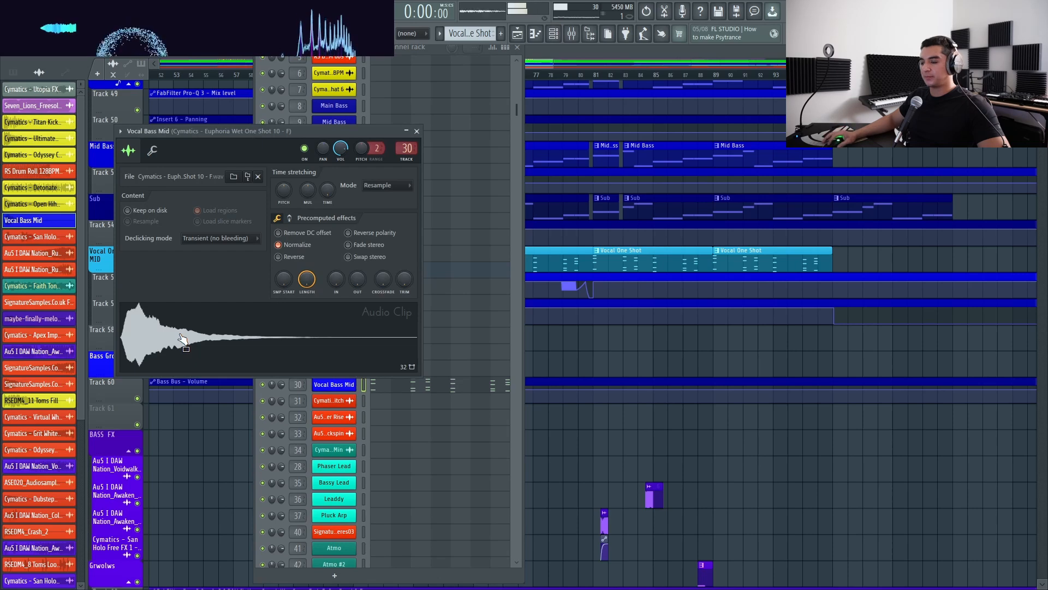
left_click(416, 131)
left_click(517, 47)
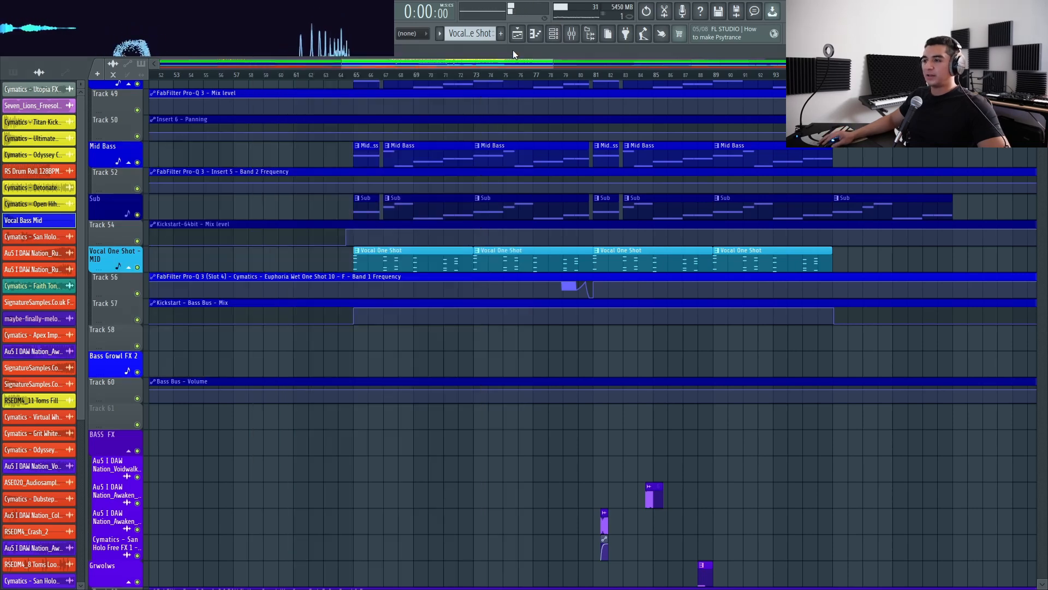
Open the first Vocal One Shot clip's notes and audition the sample at several single pitches above the chords
double_click(366, 264)
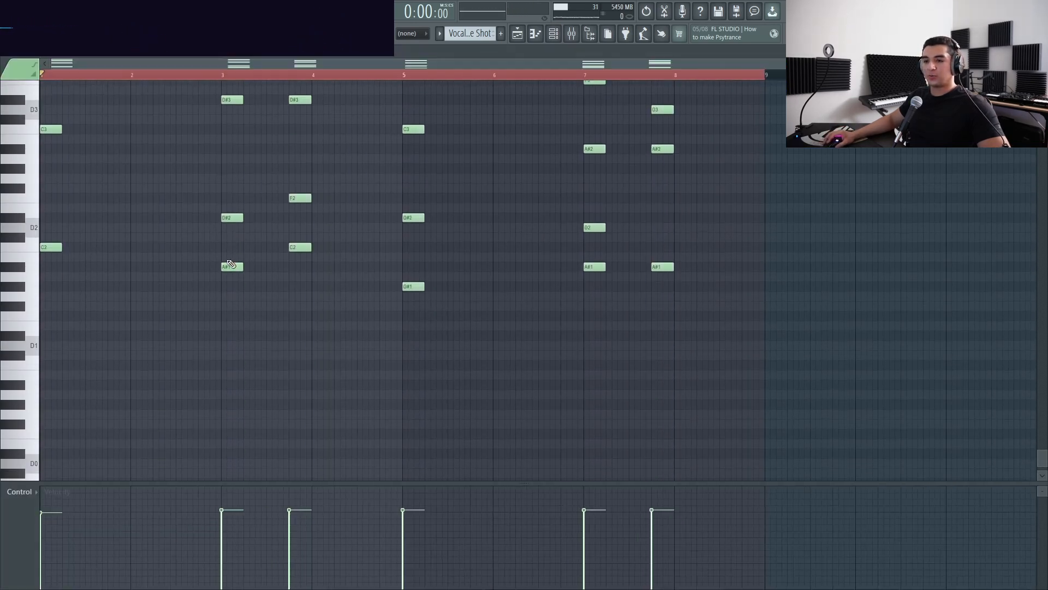
scroll(63, 187, "up", 5)
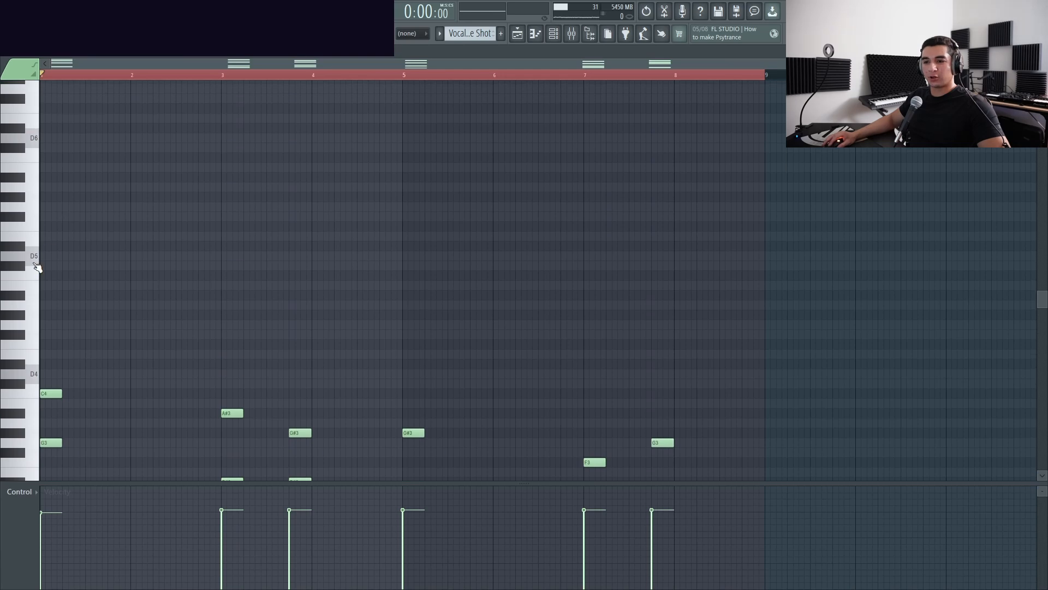
scroll(36, 273, "up", 8)
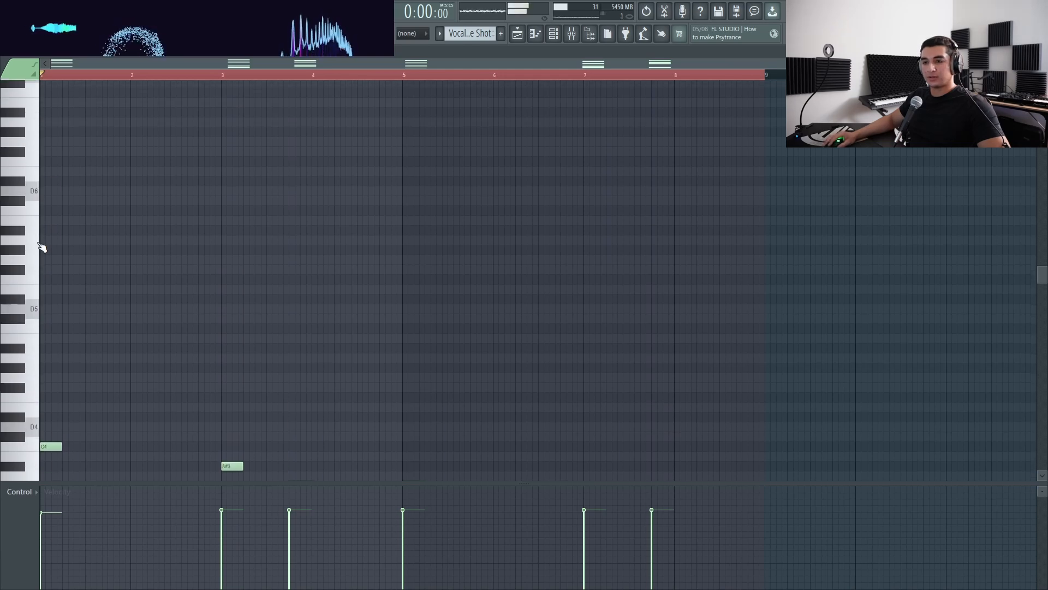
left_click(32, 216)
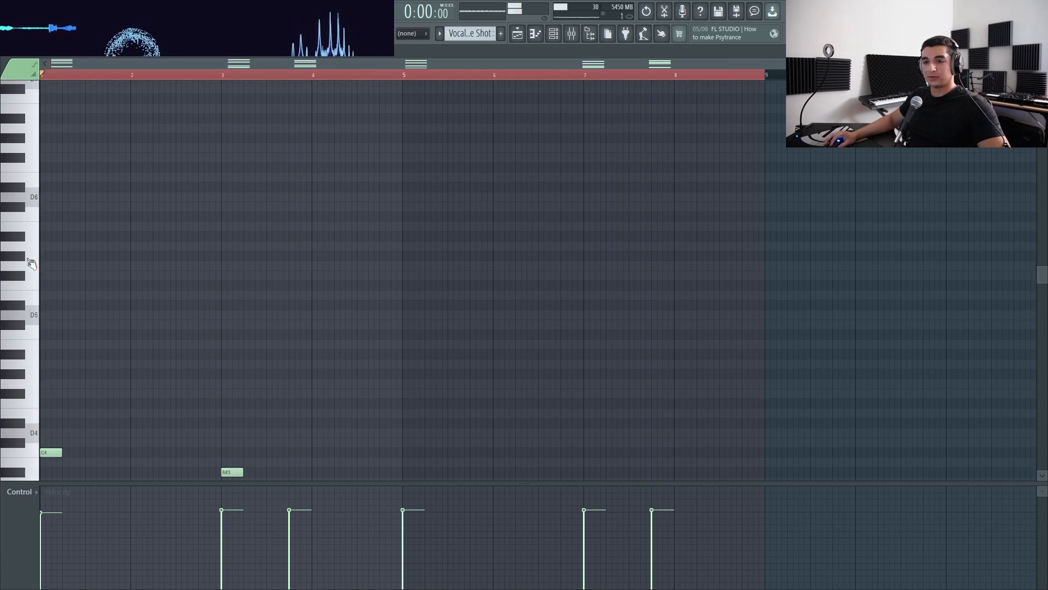
left_click(39, 314)
left_click(38, 287)
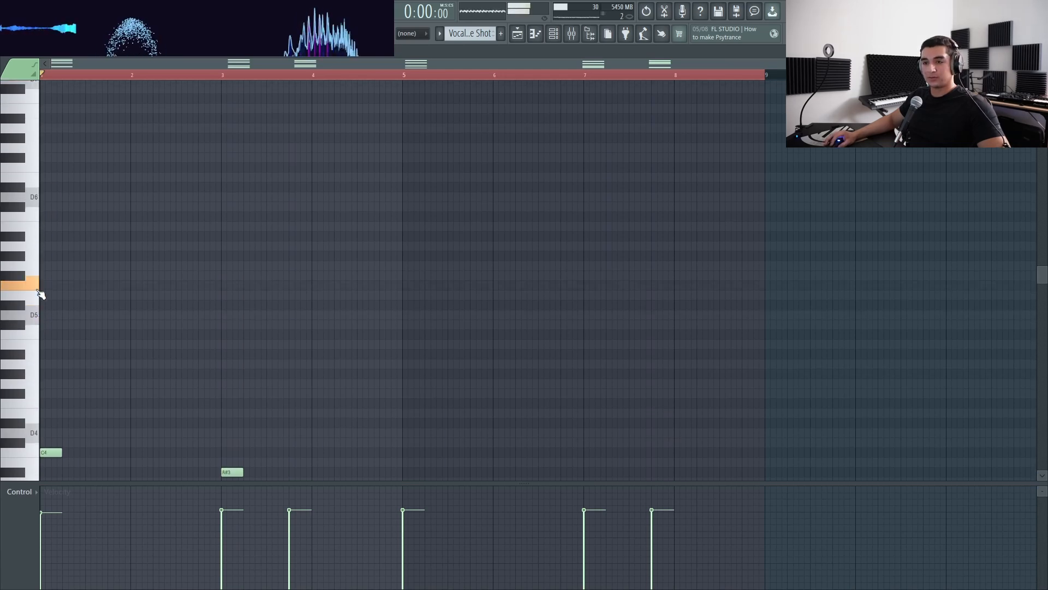
left_click(37, 345)
left_click(38, 334)
left_click(39, 338)
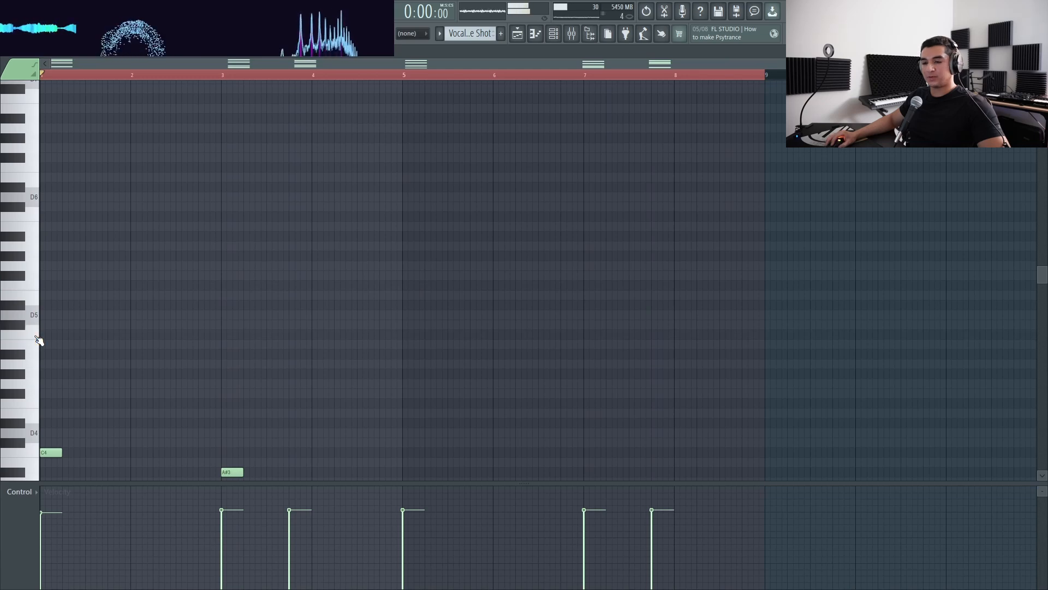
Examine the Vocal One Shot chord notes and play back the start of the pattern
scroll(59, 299, "down", 10)
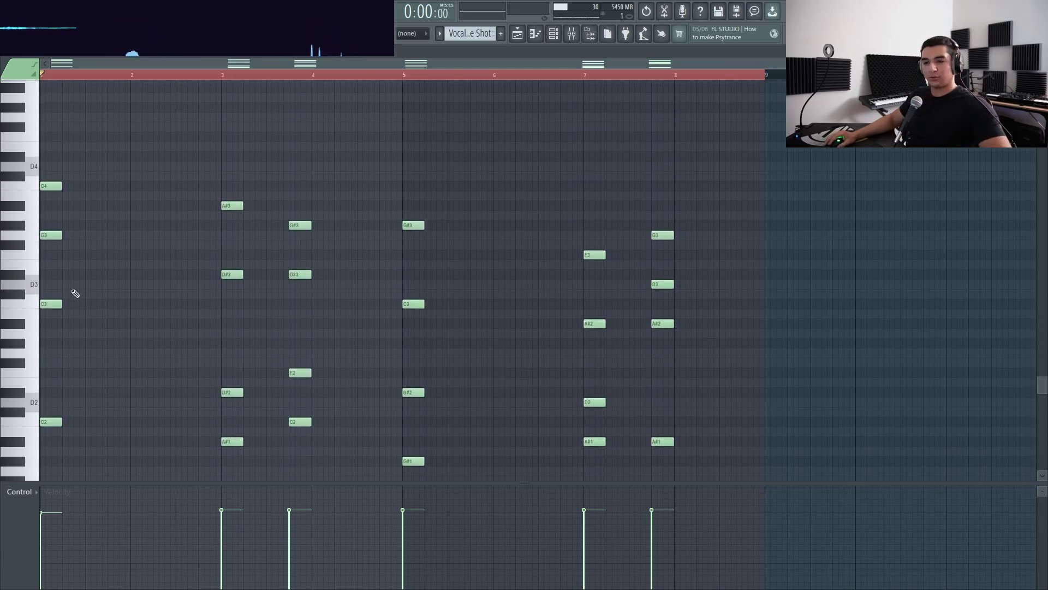
scroll(75, 293, "down", 1)
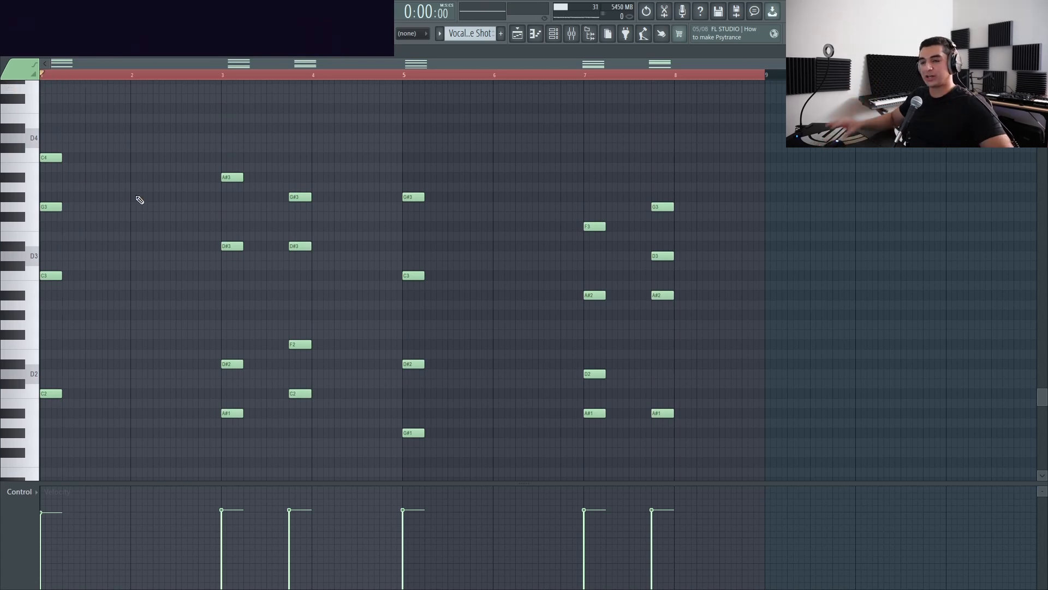
key("space")
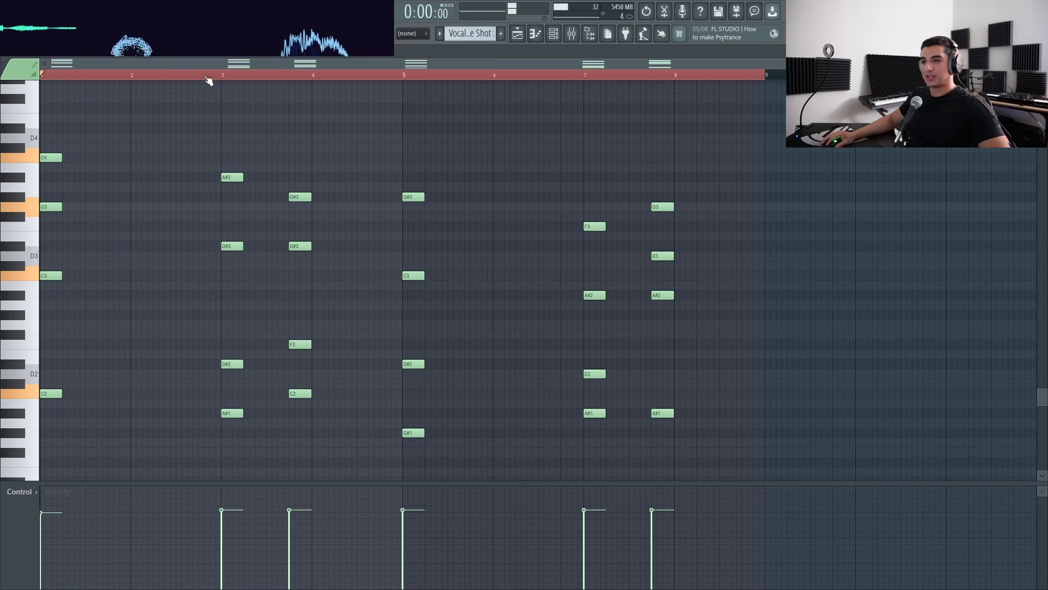
left_click_drag(206, 77, 76, 92)
key("space")
key("space")
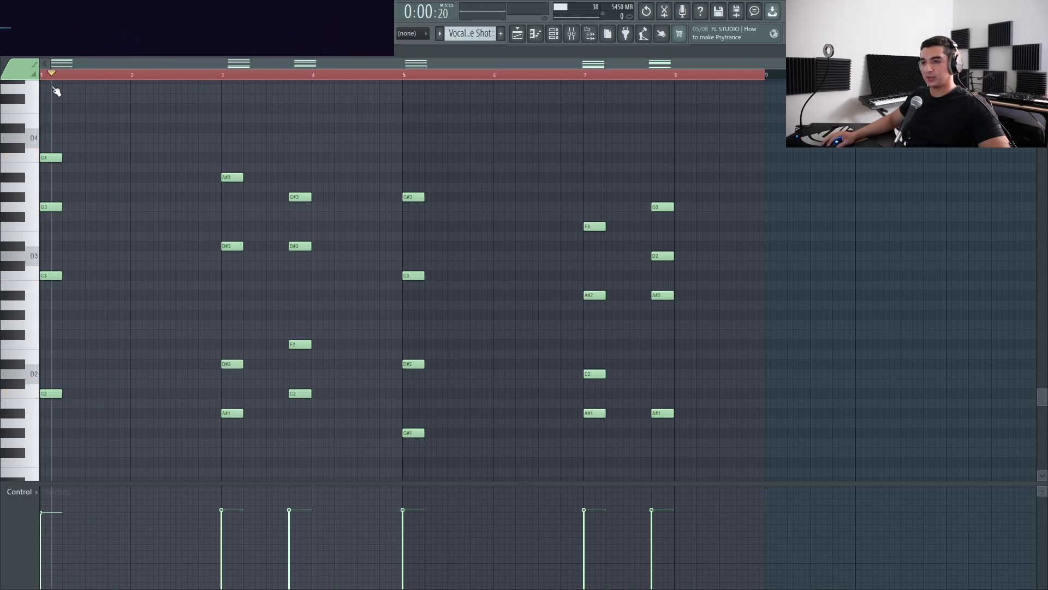
Return to the playlist's Vocal One Shot clips and display the effect chain of mixer insert 30
left_click(517, 34)
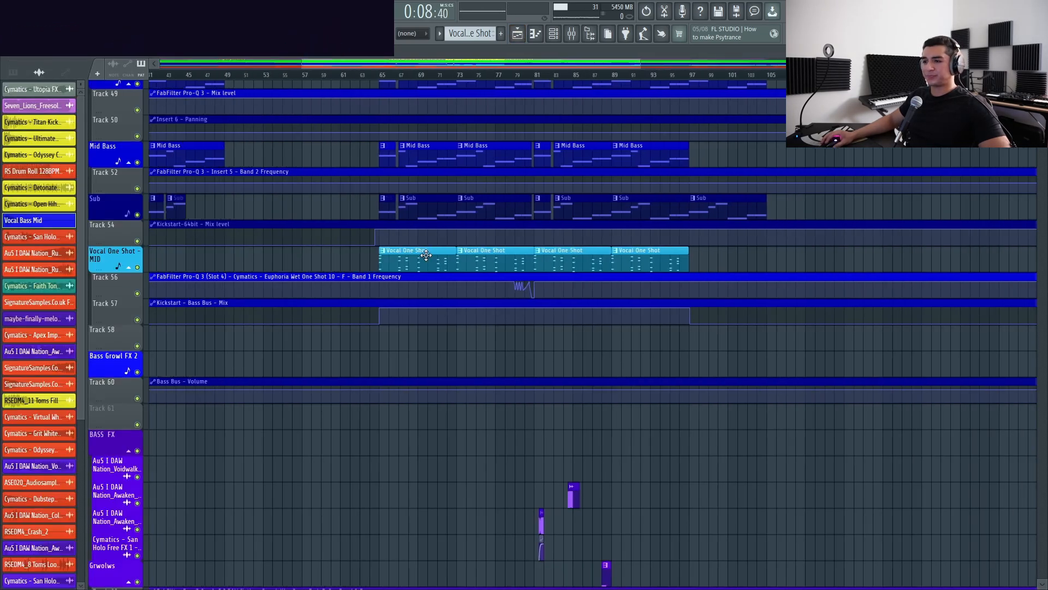
scroll(407, 278, "down", 5)
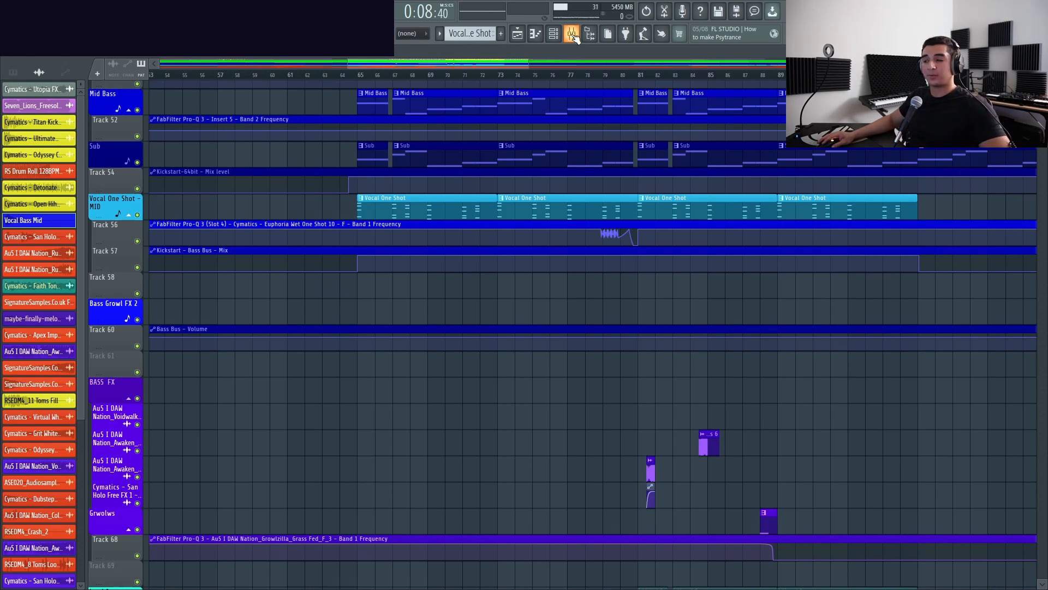
left_click(571, 34)
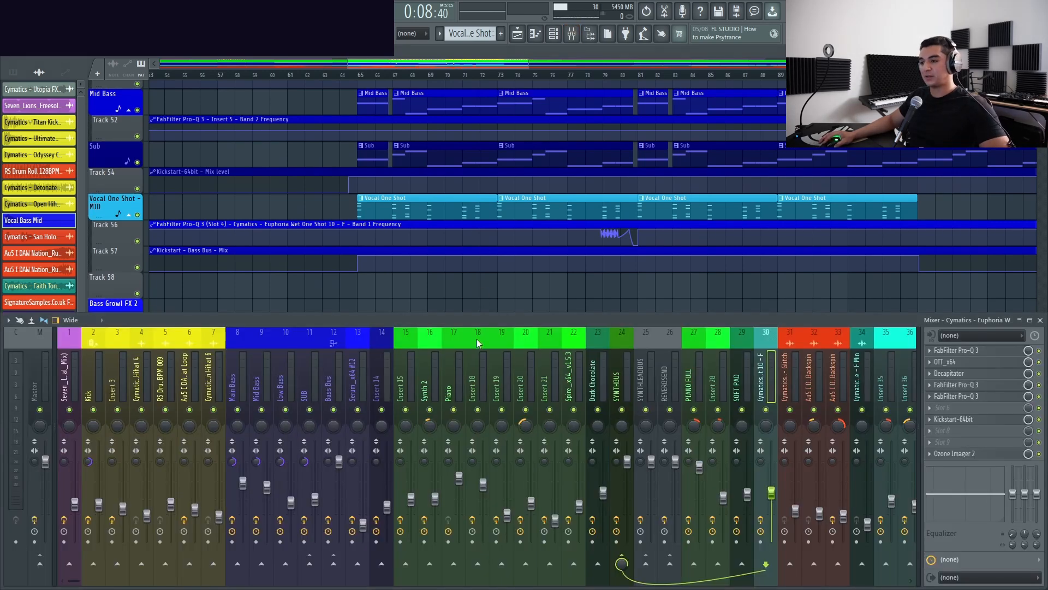
scroll(391, 234, "down", 2)
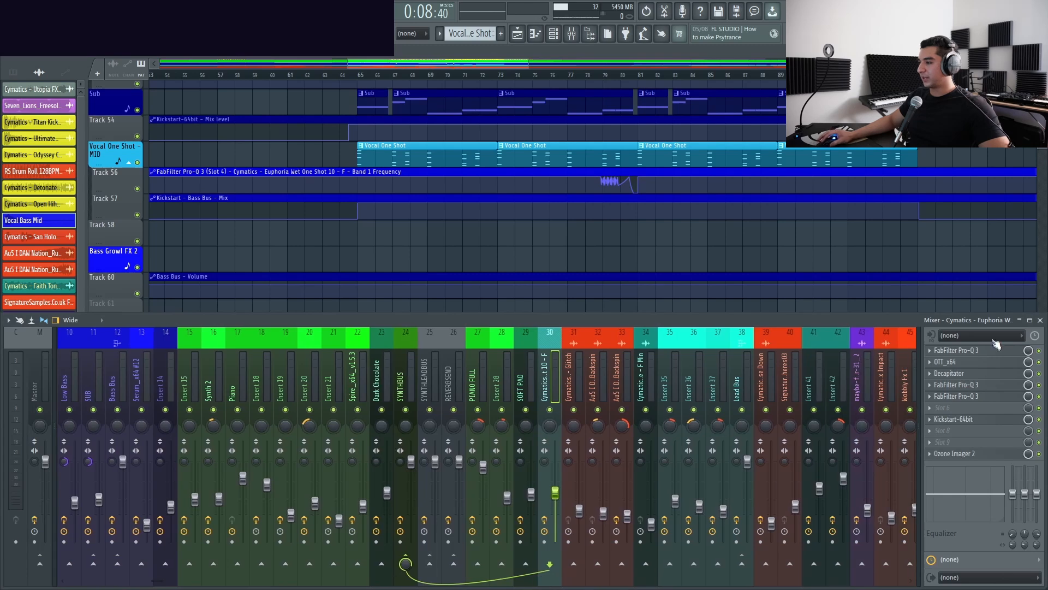
scroll(353, 384, "down", 6)
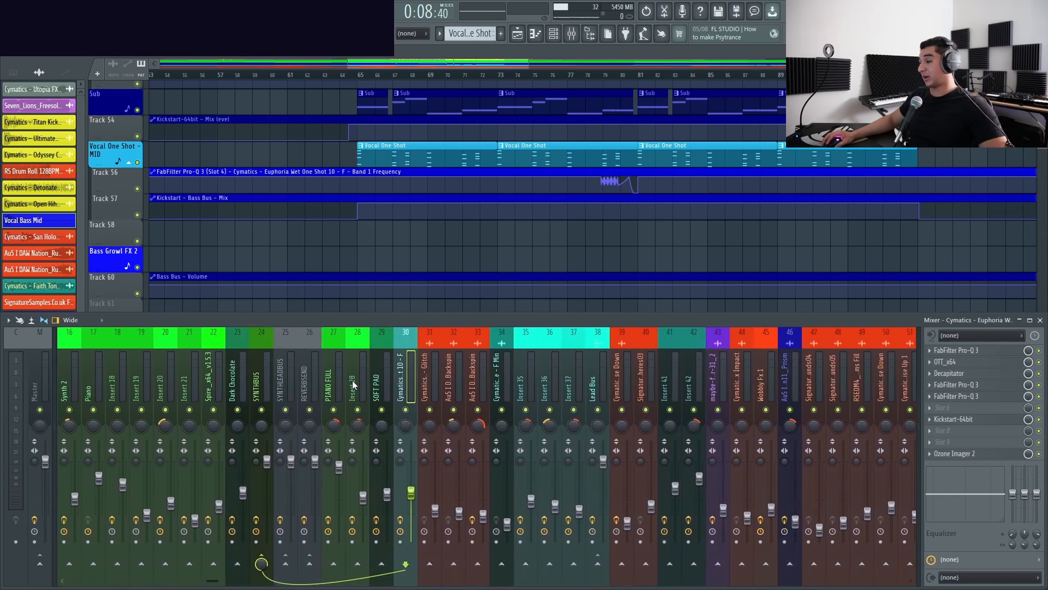
Inspect the curve of the first FabFilter Pro-Q 3 on mixer insert 30, and close it
left_click(988, 353)
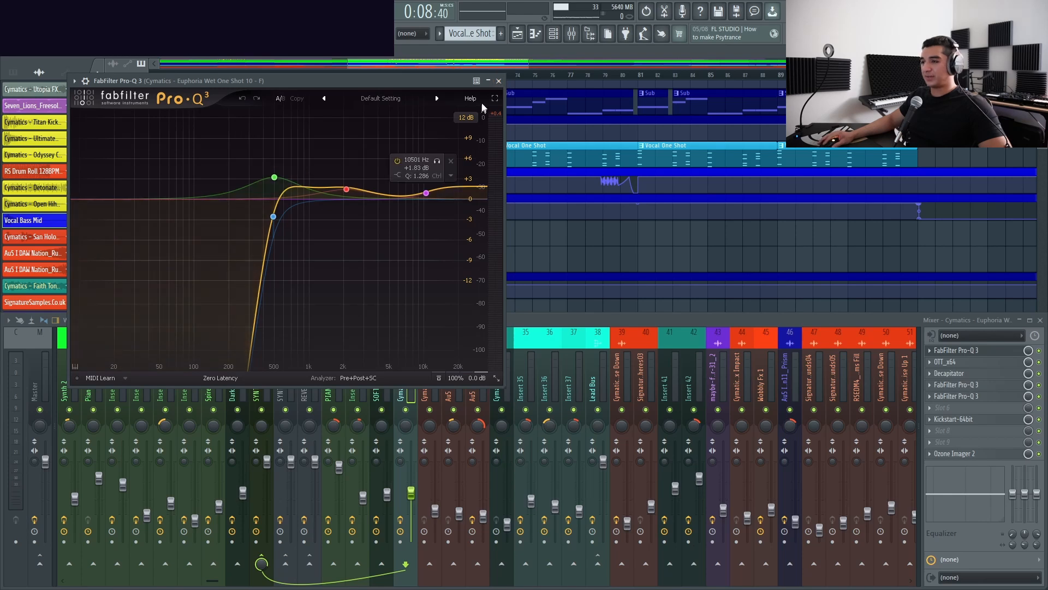
left_click(498, 80)
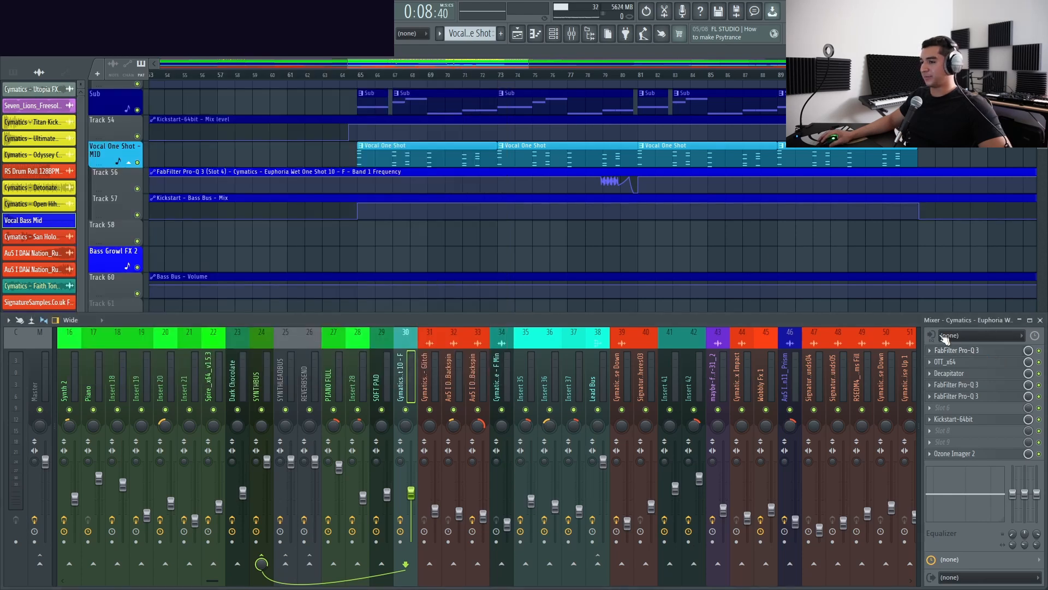
left_click(950, 350)
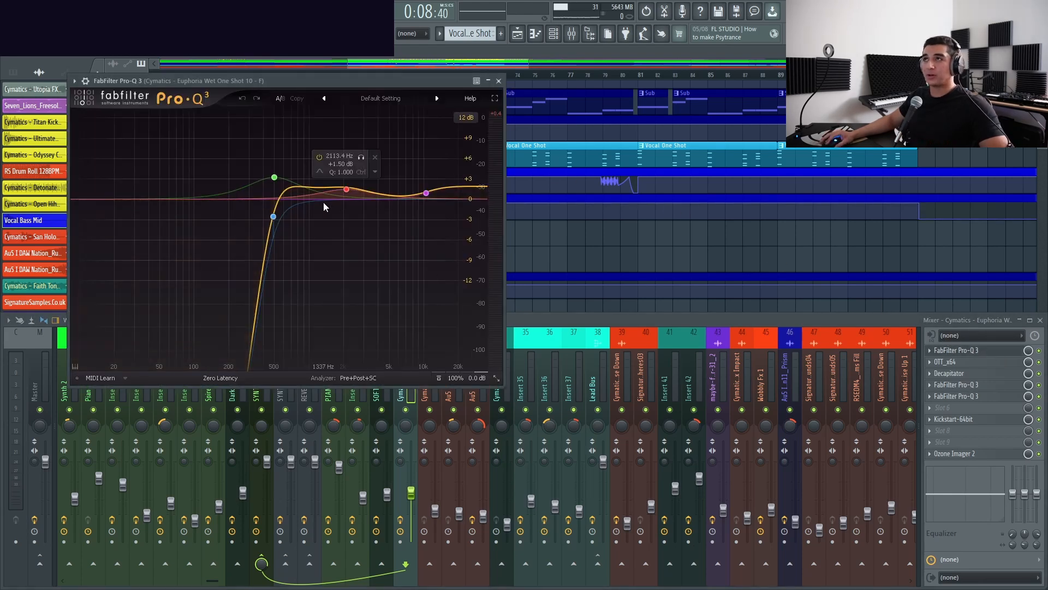
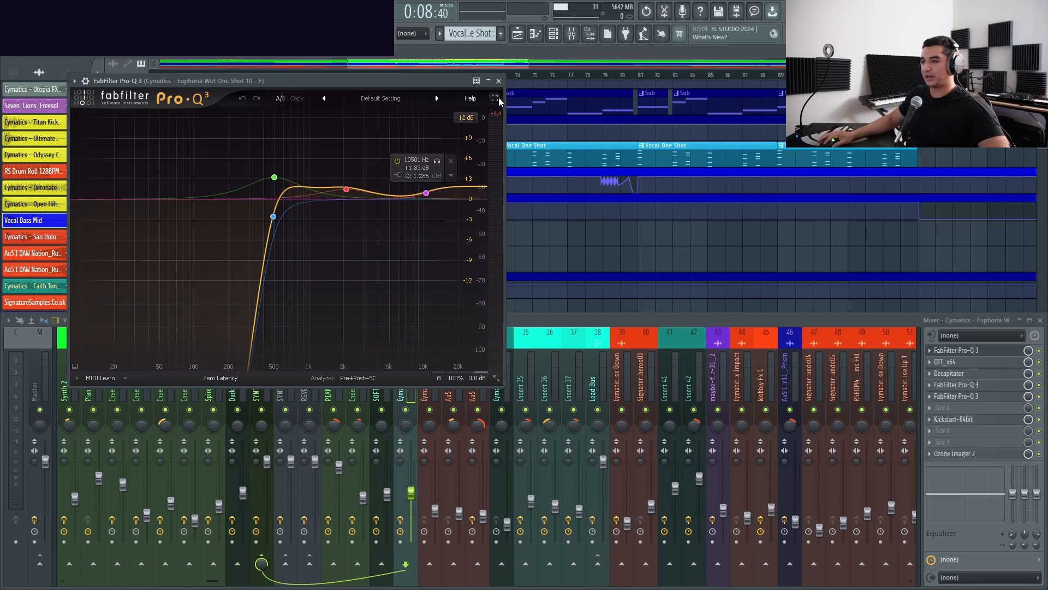
left_click(498, 81)
Inspect the OTT compressor and Decapitator saturation settings on mixer insert 30, closing each plugin
left_click(958, 364)
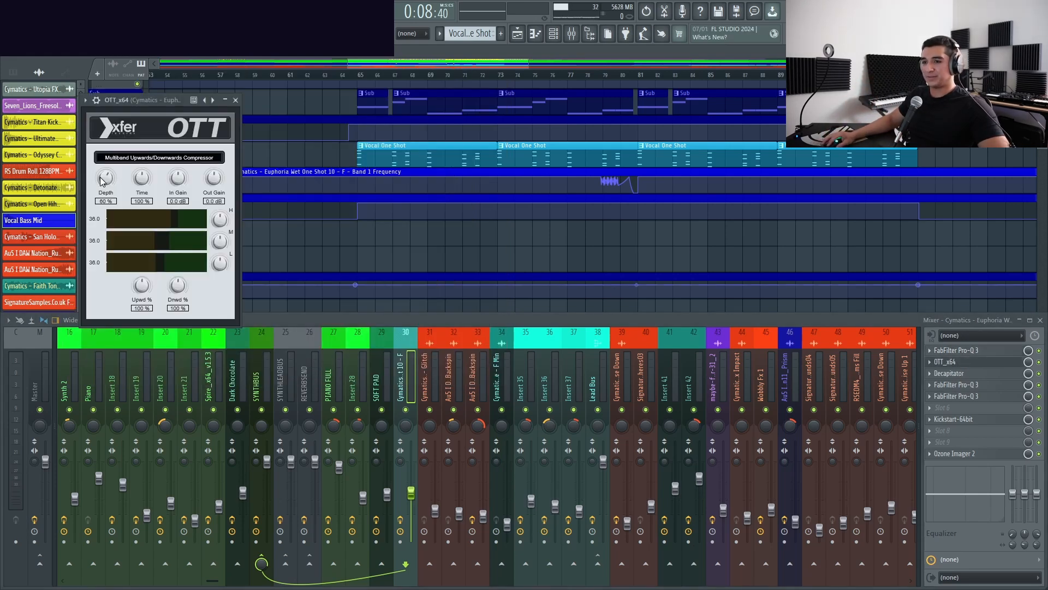
left_click(236, 101)
left_click(953, 375)
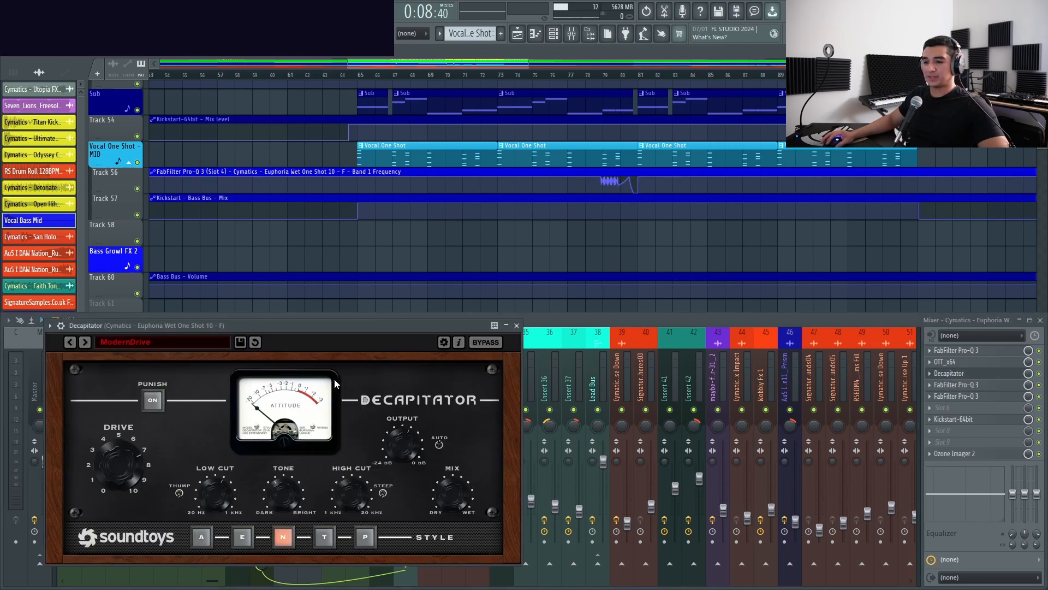
left_click_drag(354, 321, 518, 187)
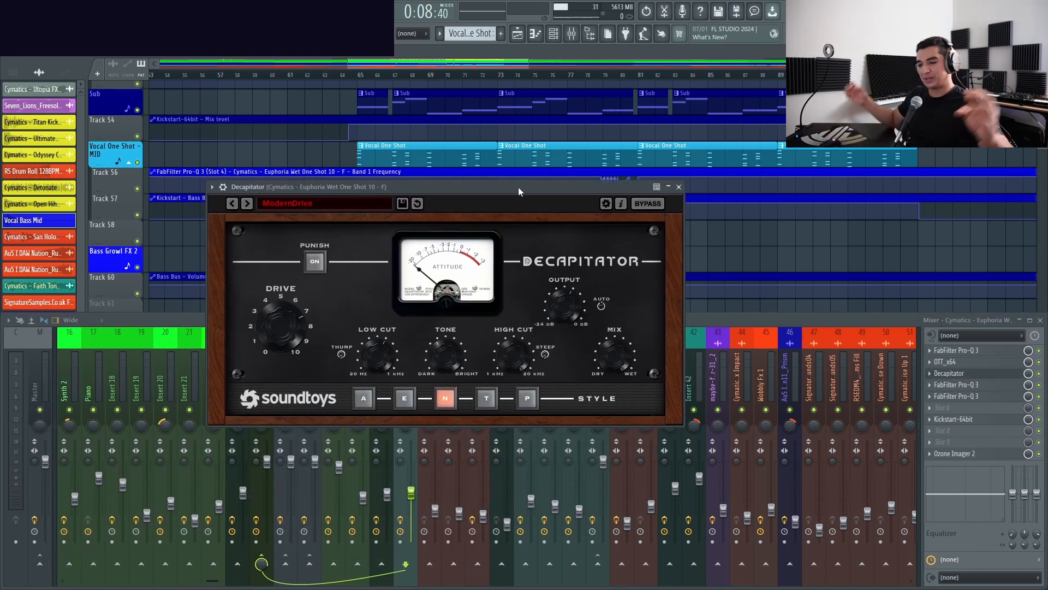
left_click(679, 187)
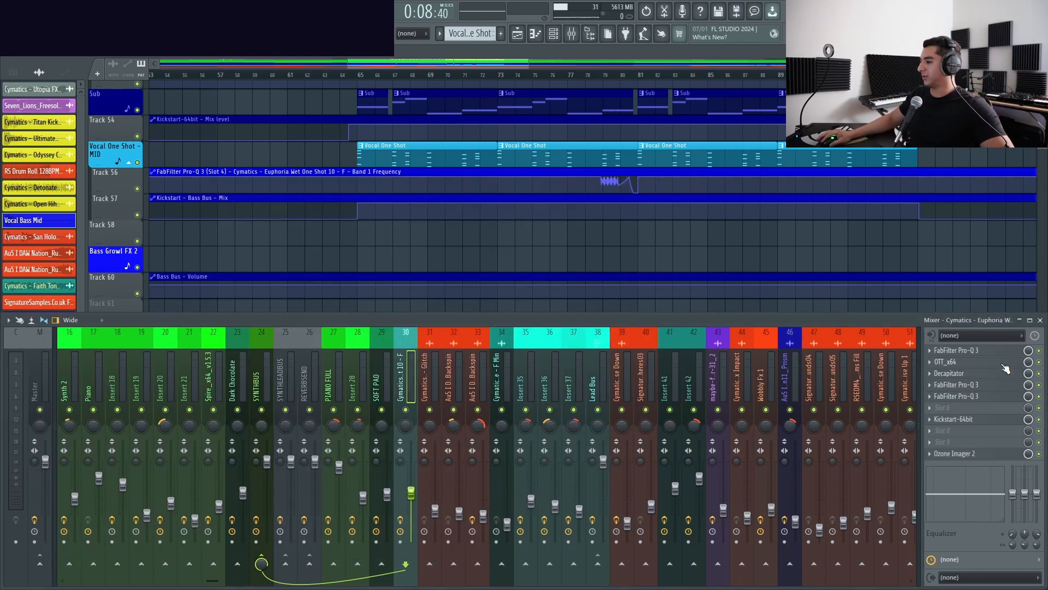
Inspect the two FabFilter Pro-Q 3 equalizers that follow Decapitator on mixer insert 30, and close both
left_click(982, 387)
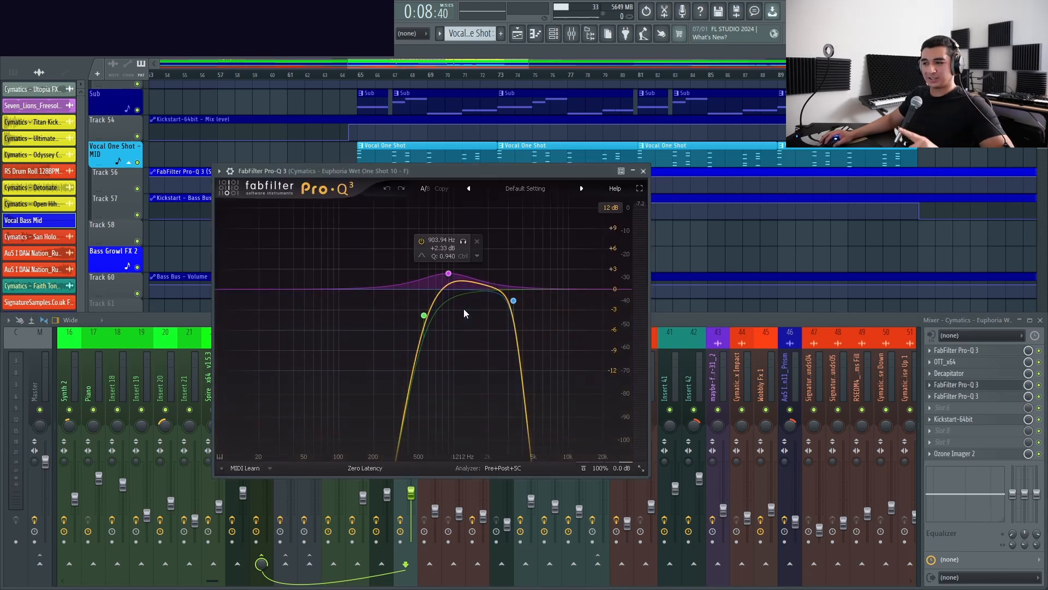
left_click(644, 171)
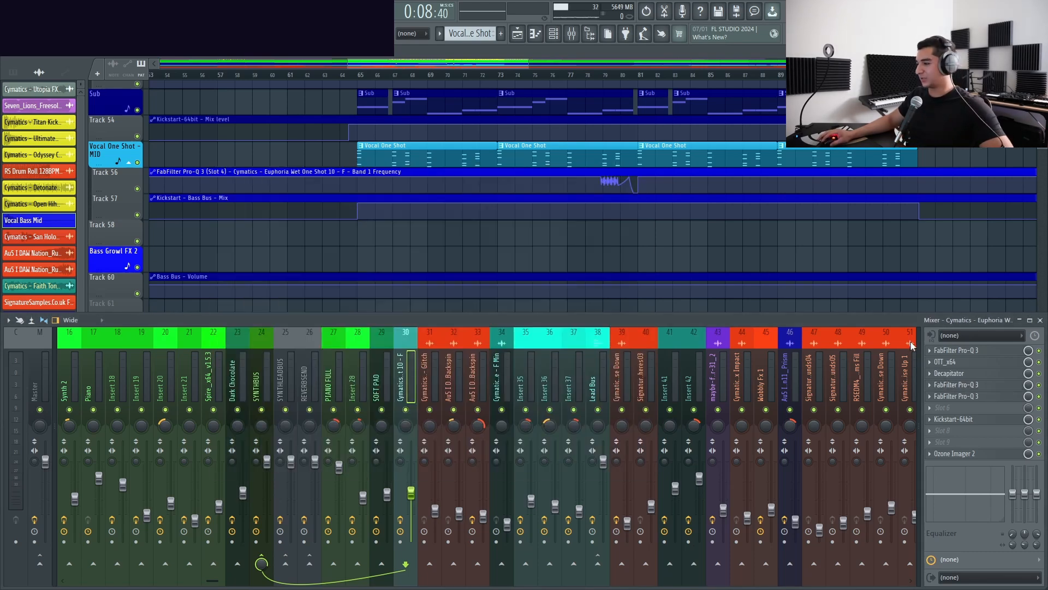
left_click(973, 397)
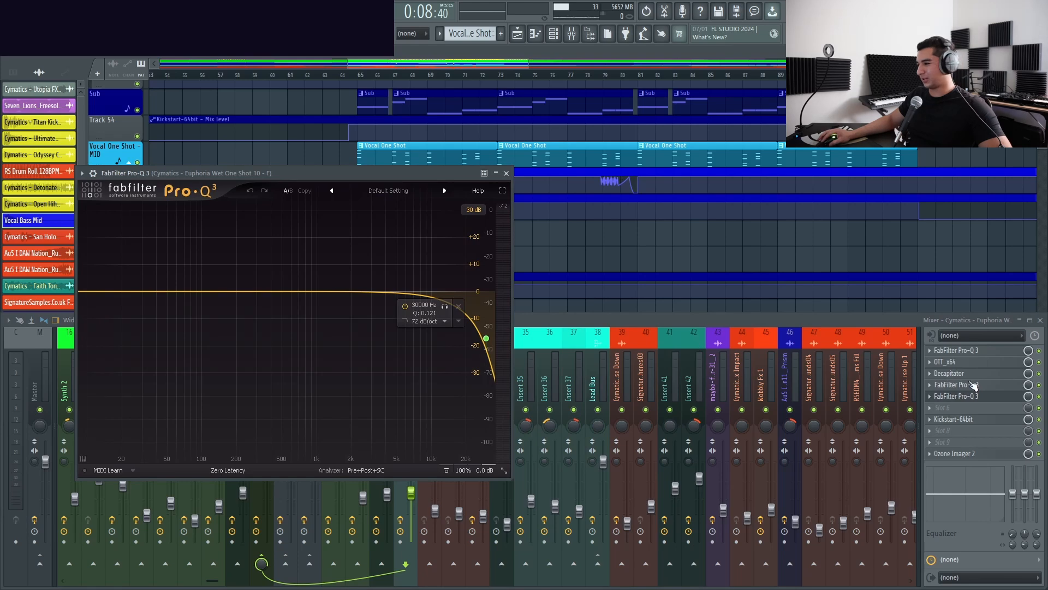
left_click(973, 385)
left_click(643, 171)
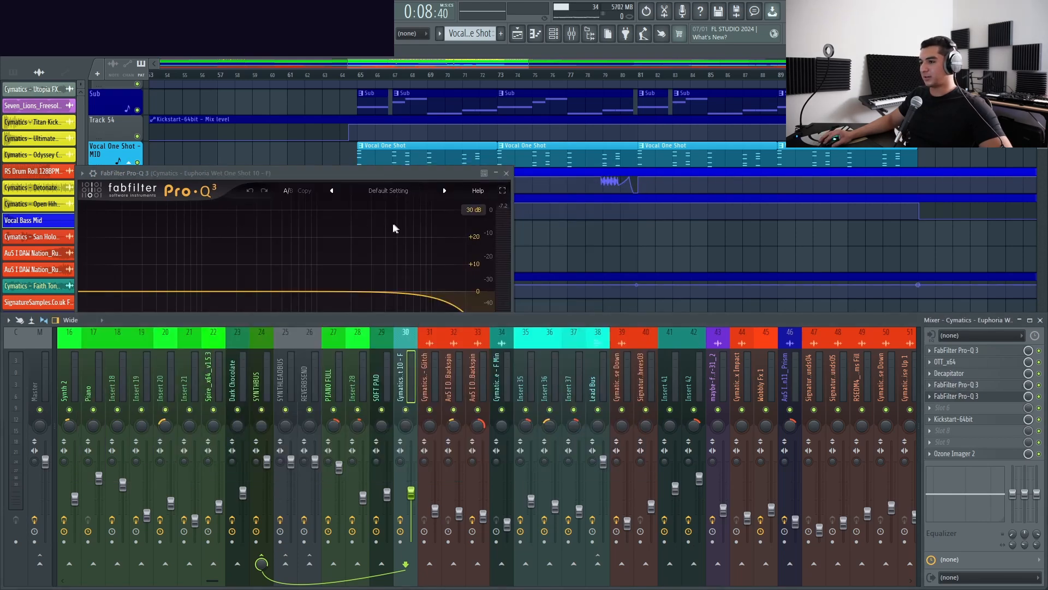
left_click(367, 174)
left_click(506, 173)
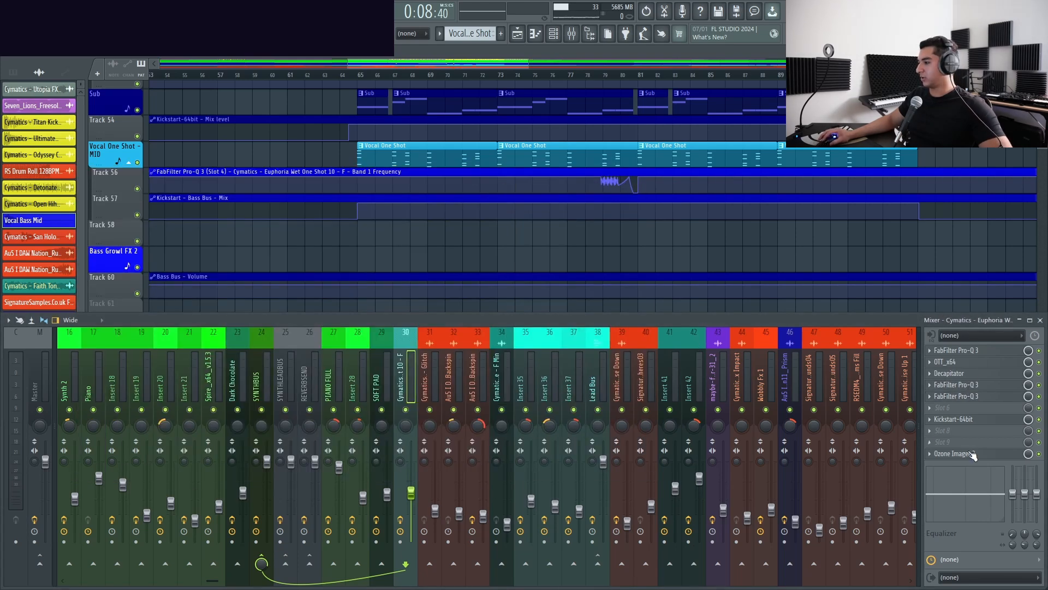
Inspect the Ozone Imager 2 width and Stereoize settings, and return to the bass tracks in the playlist
left_click(973, 454)
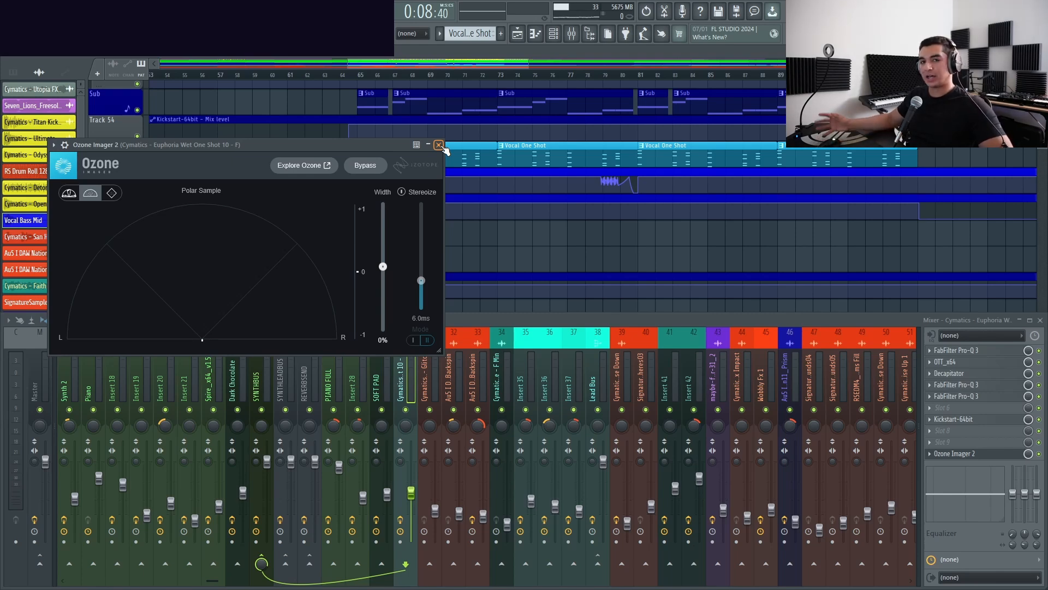
left_click(439, 146)
scroll(452, 209, "down", 5)
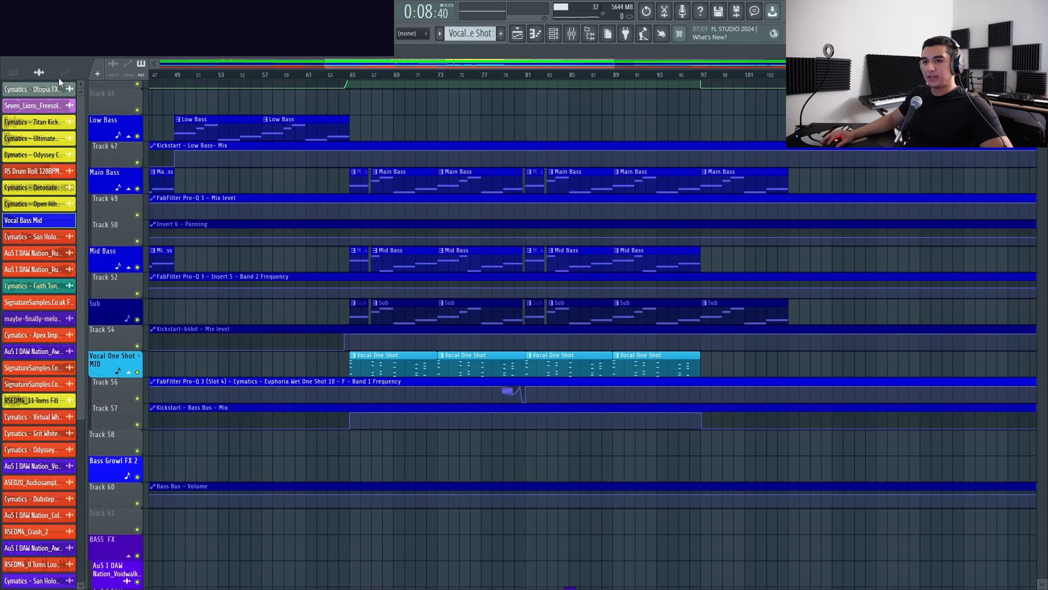
List the project's patterns beside the playlist and display the mixer below the Vocal One Shot clips
left_click(12, 71)
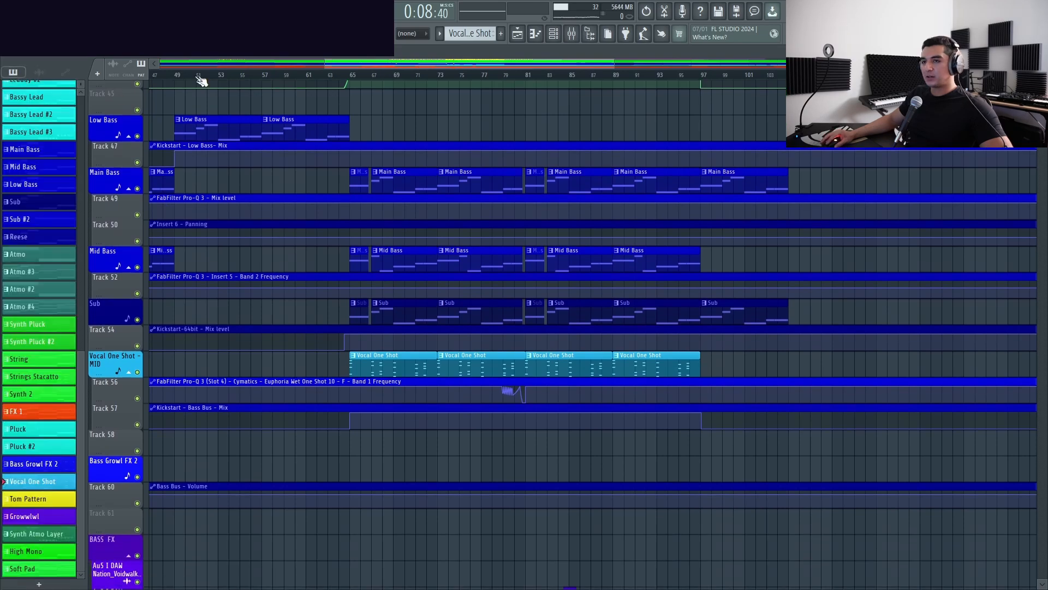
left_click(571, 36)
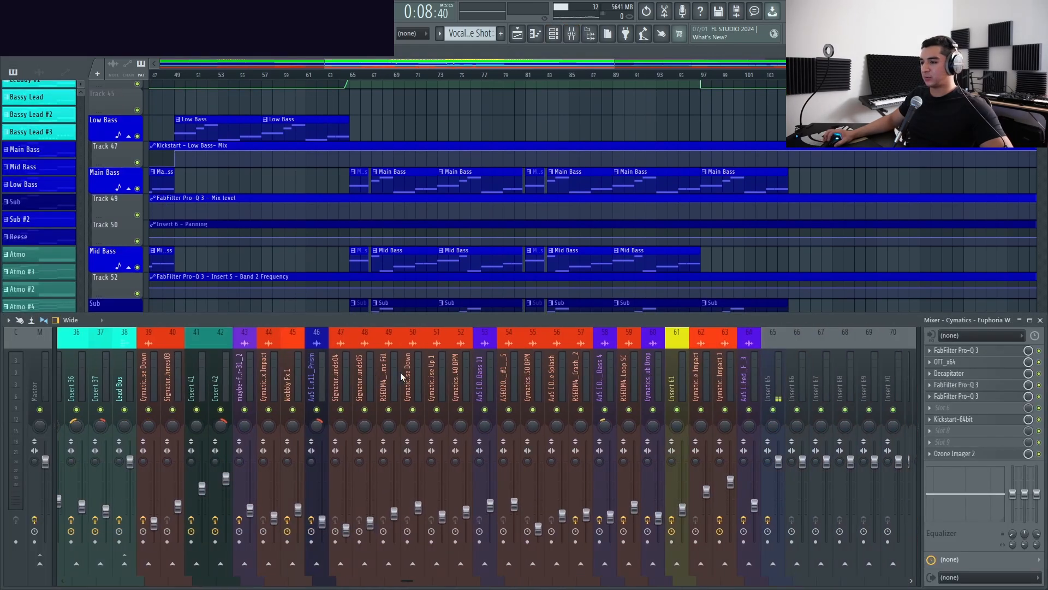
scroll(384, 272, "down", 3)
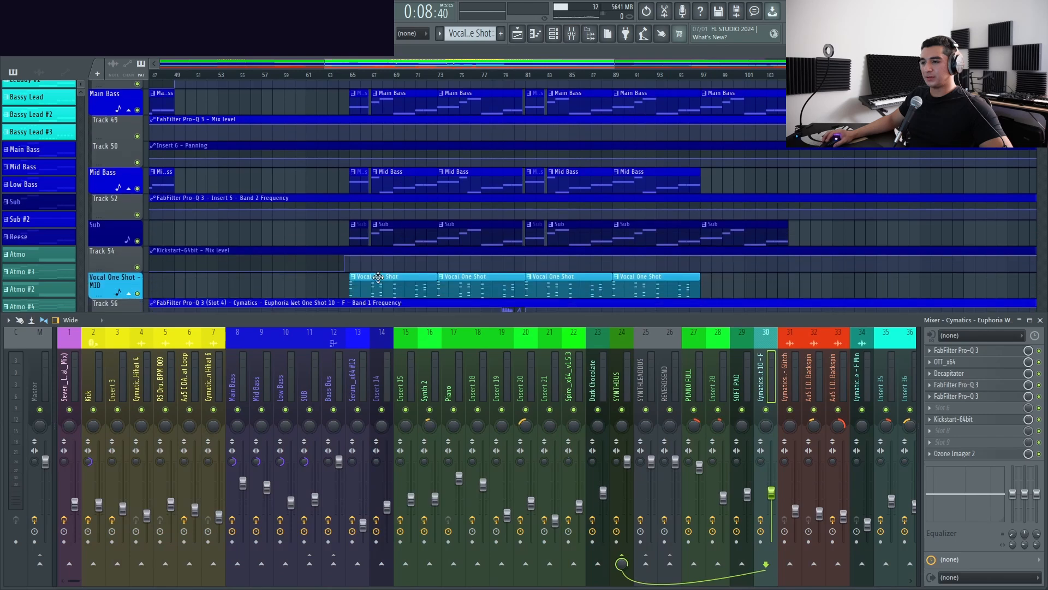
Inspect the effect chains and routing of the bass mixer inserts from Main Bass through Mid Bass, Low Bass and SUB to Bass Bus
scroll(384, 271, "up", 2)
left_click(246, 396)
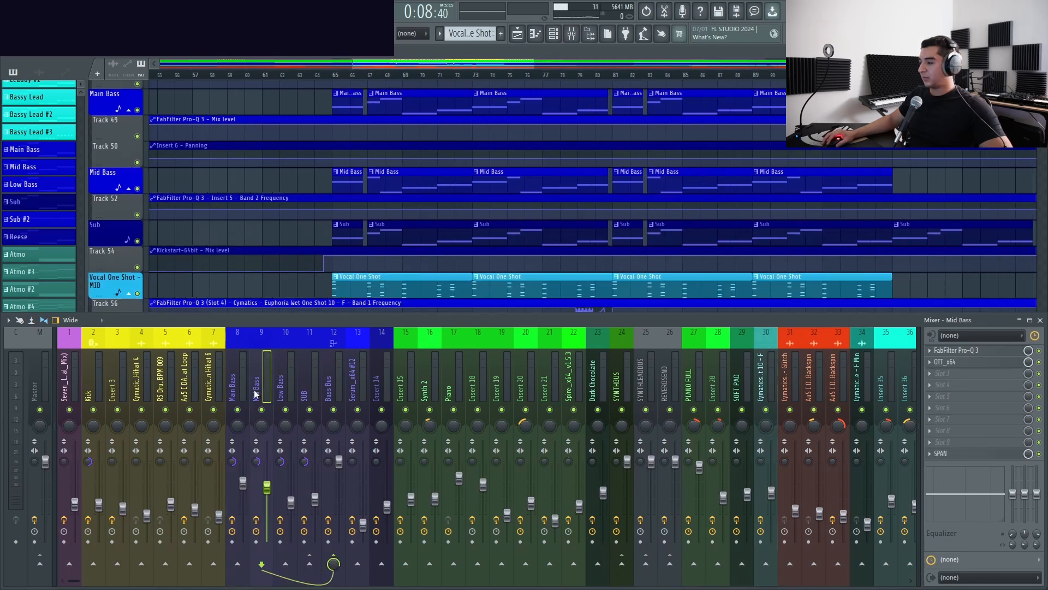
left_click(262, 393)
left_click(284, 392)
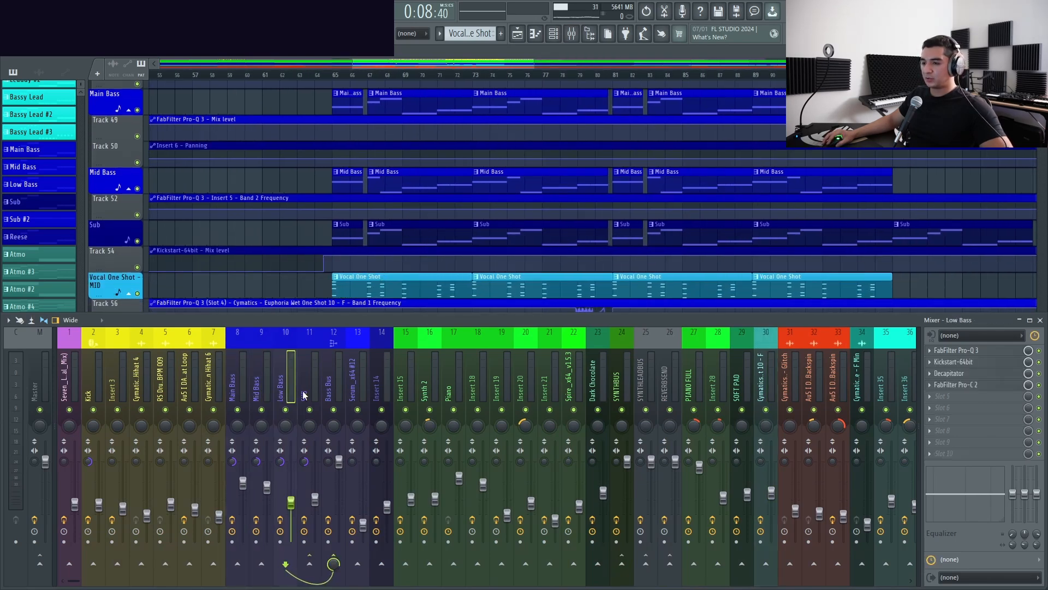
left_click(305, 395)
left_click(331, 395)
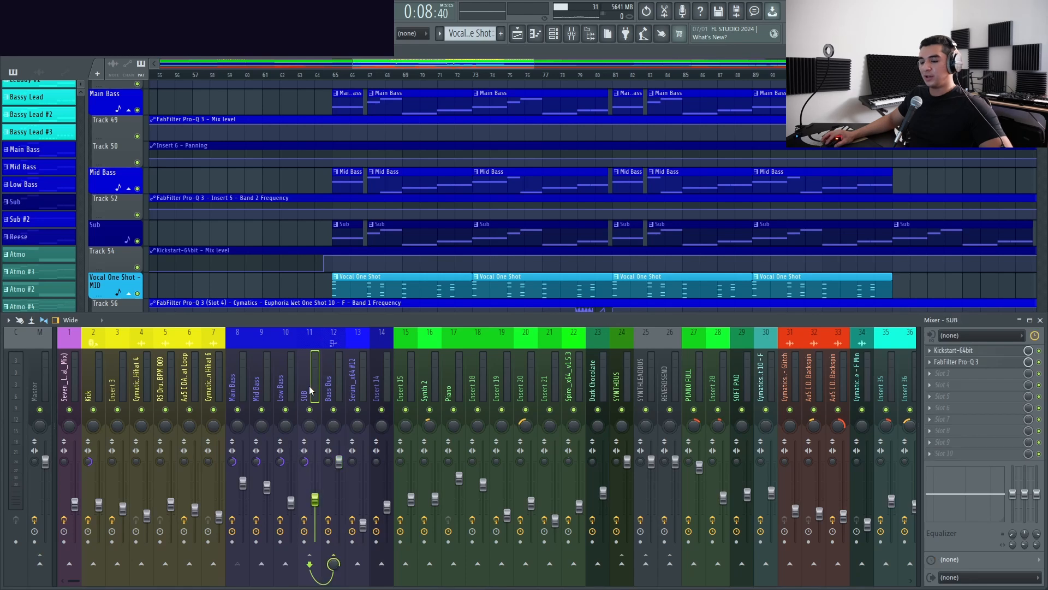
left_click(284, 381)
left_click(245, 381)
left_click(283, 382)
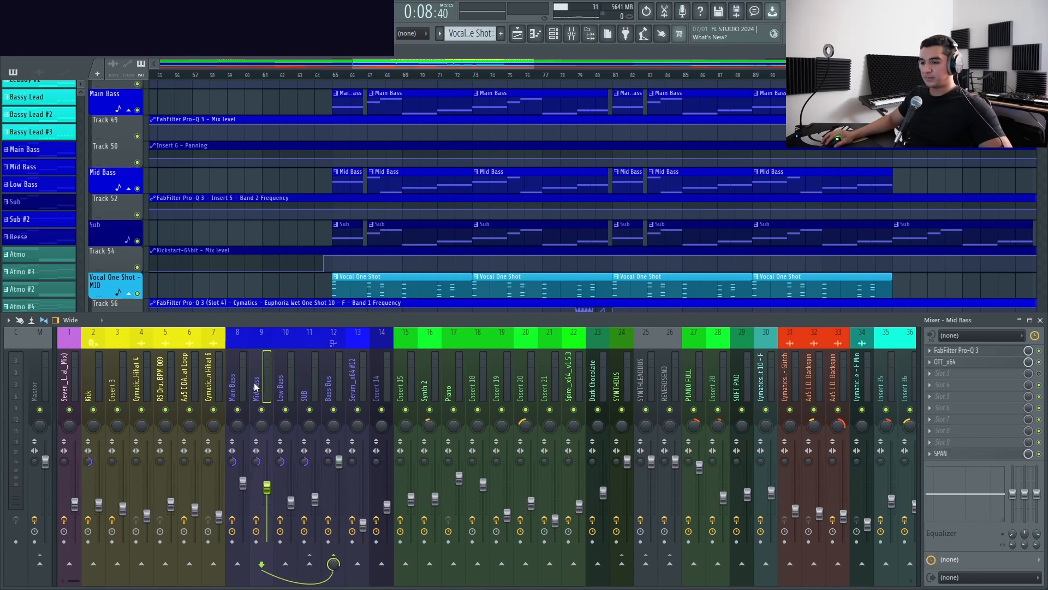
Place the playback position at bar 65 and compare the effect slots of the Main Bass, Low Bass and SUB mixer inserts
left_click(332, 75)
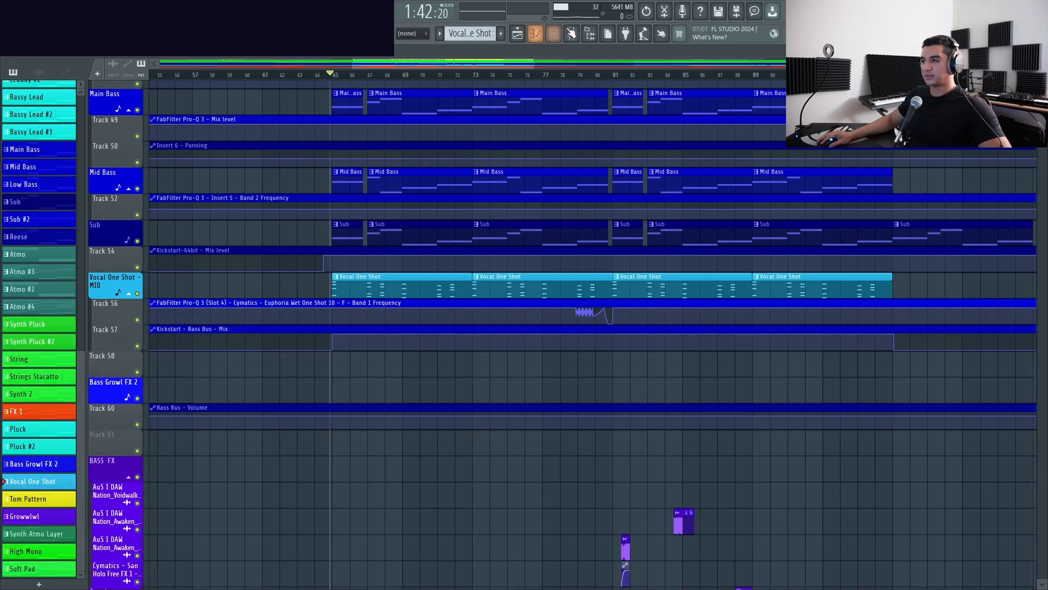
key("F9")
left_click(240, 393)
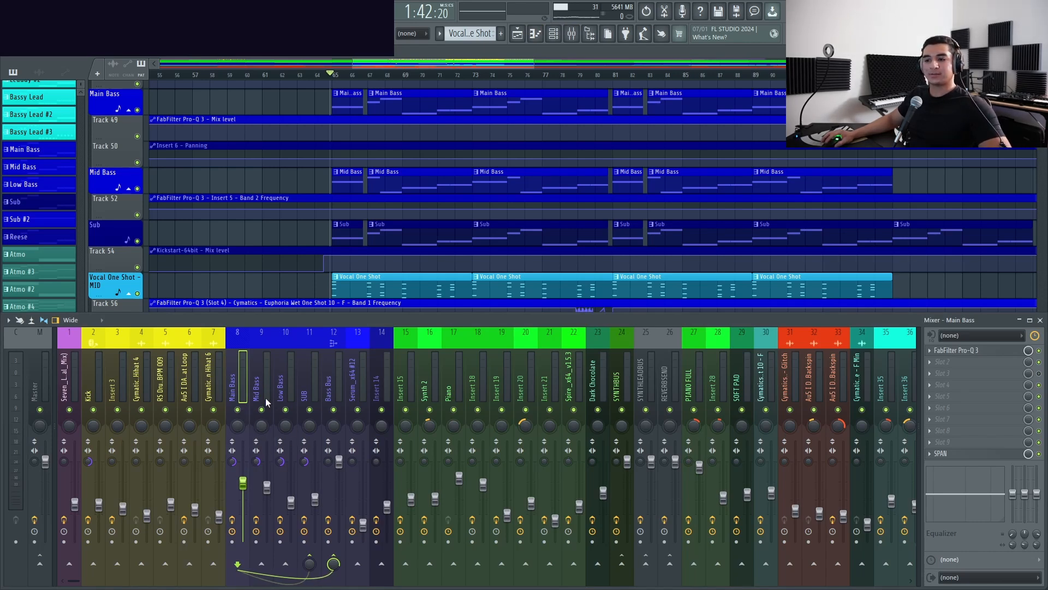
left_click(288, 394)
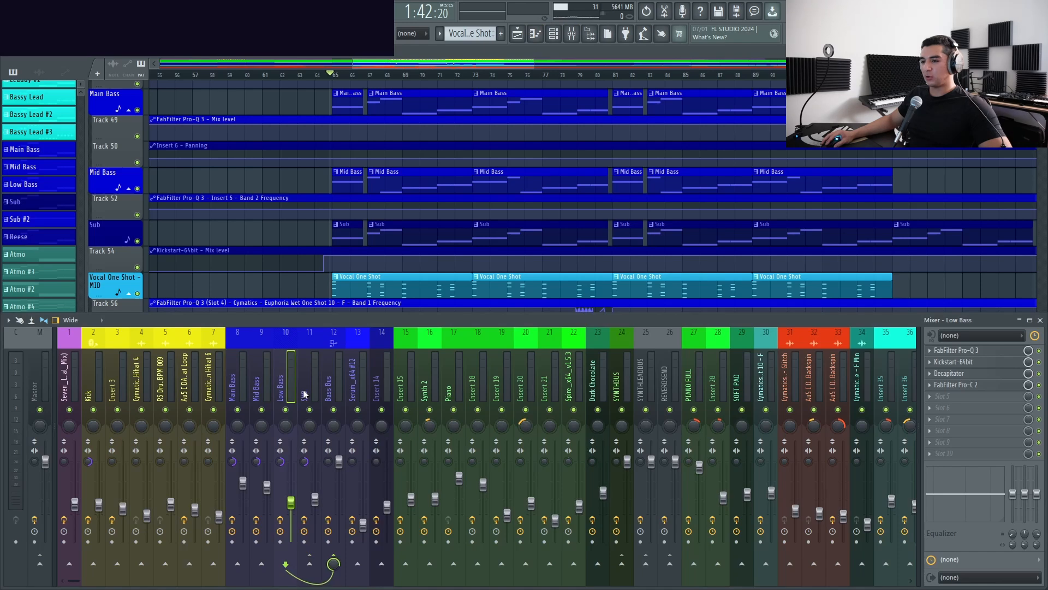
left_click(304, 394)
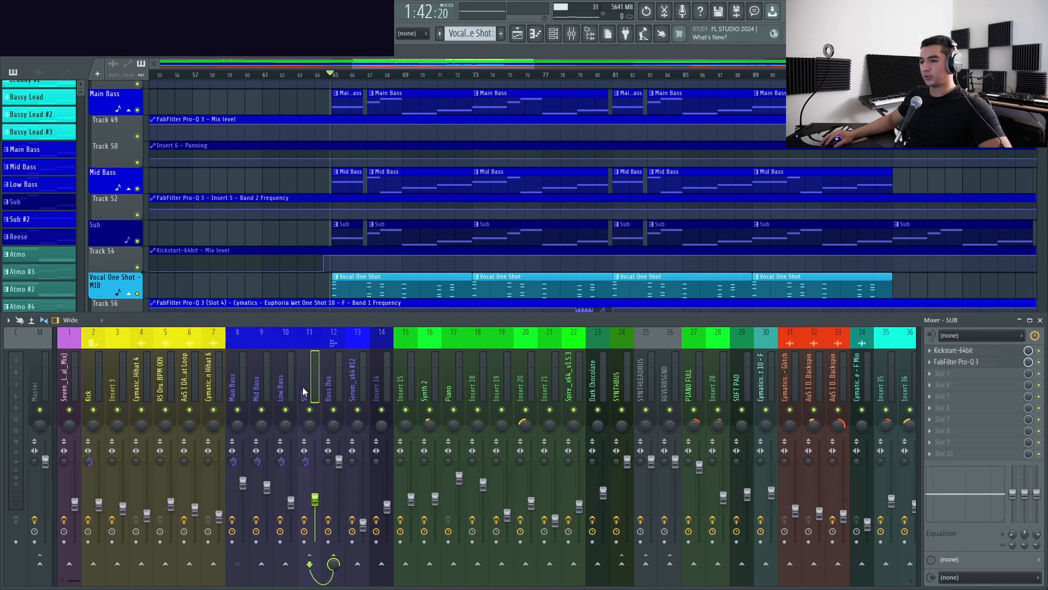
left_click(288, 393)
left_click(234, 401)
Play the drop from bar 65 and listen to the Main Bass, Mid Bass and SUB inserts soloed one after another
key("space")
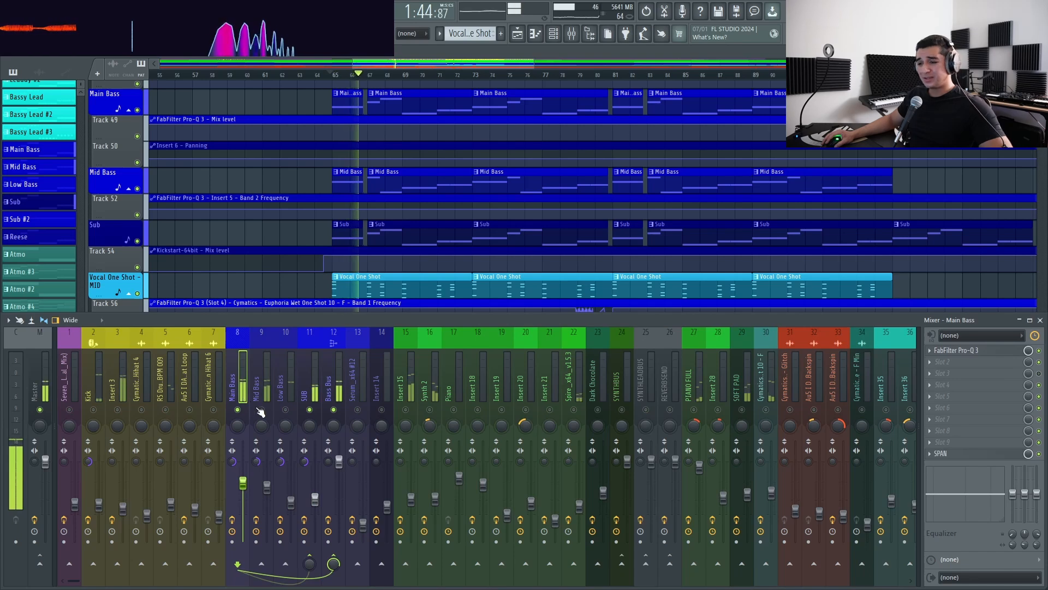
key("space")
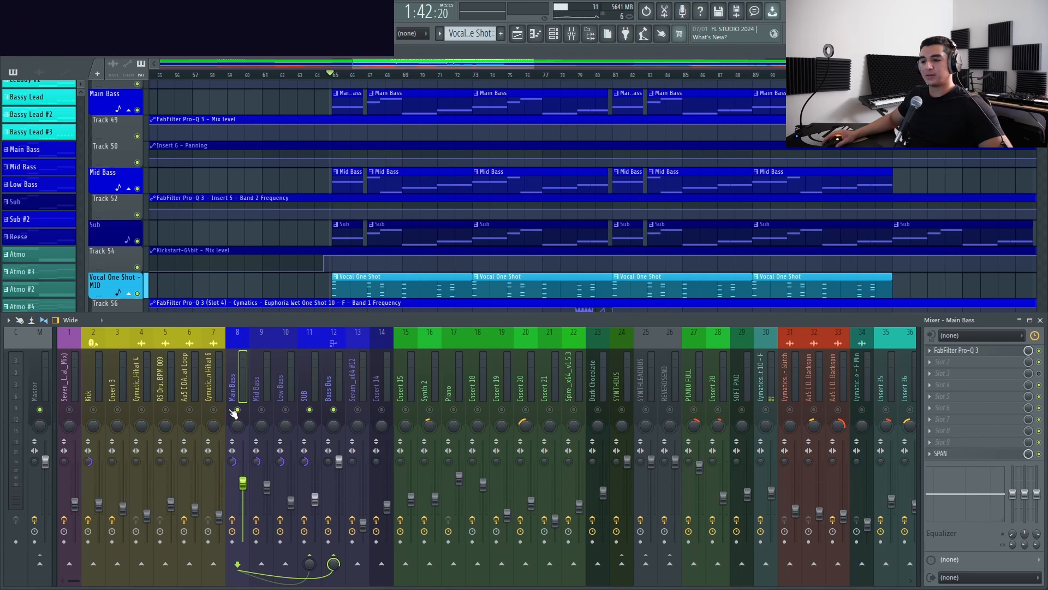
key("space")
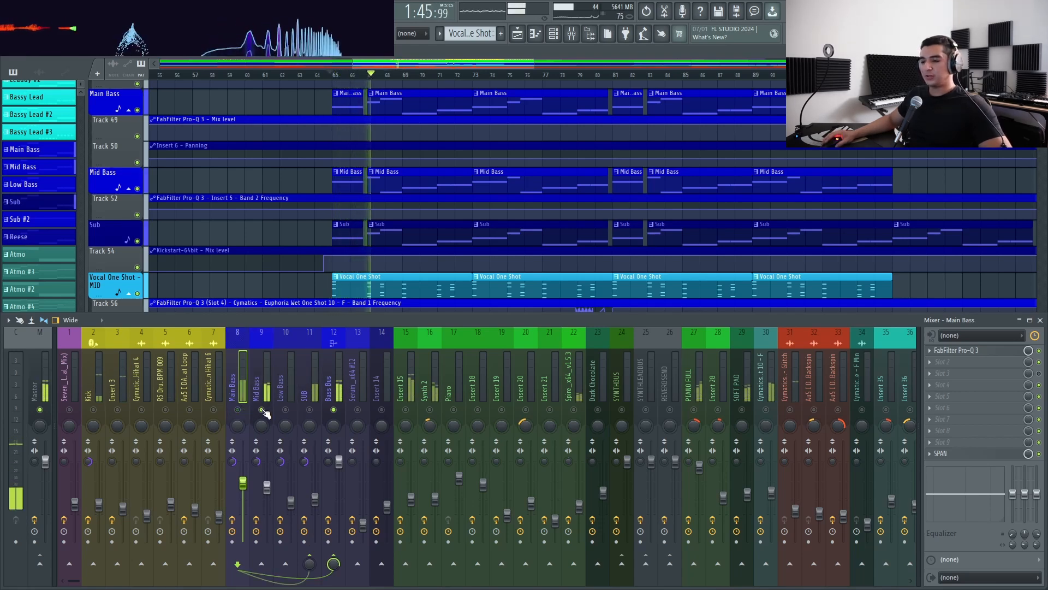
left_click(271, 385)
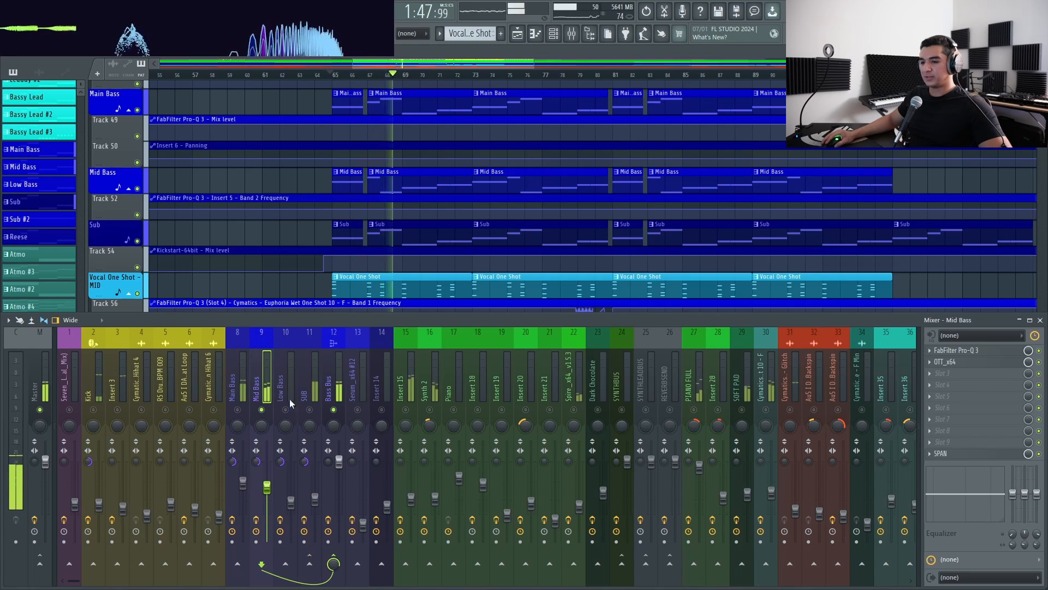
left_click(309, 404)
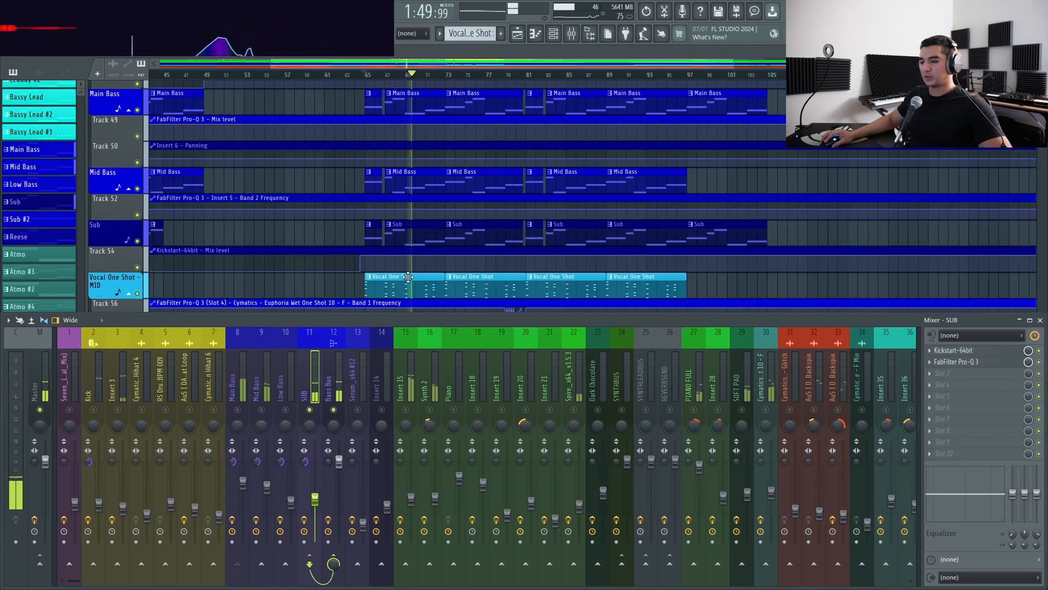
scroll(346, 307, "up", 4)
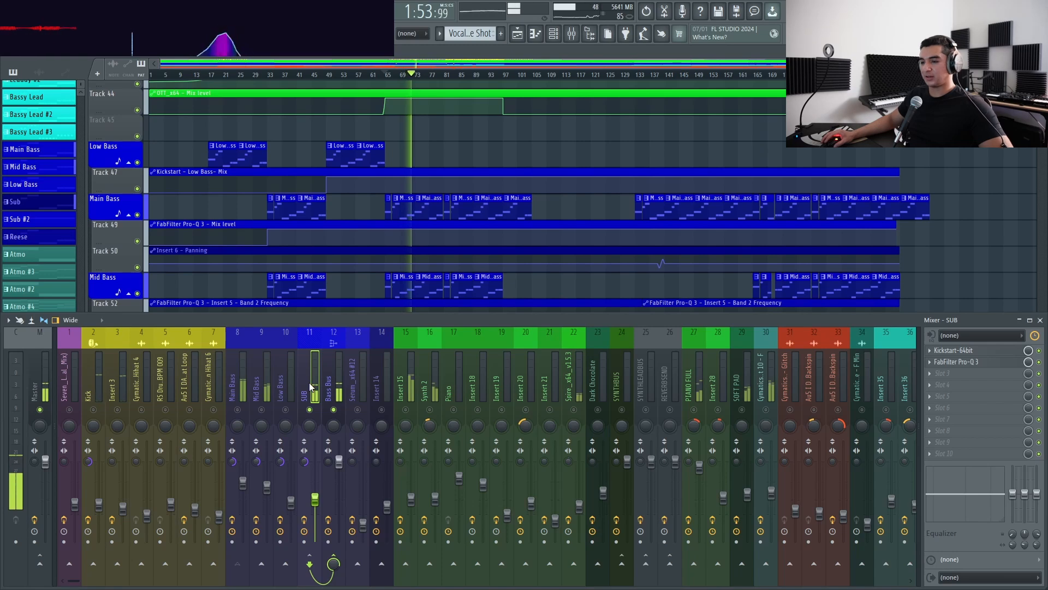
Inspect the EQ curve of the first FabFilter Pro-Q 3 on the Bass Bus while the bass layers play
scroll(407, 284, "down", 4)
scroll(406, 283, "up", 3, "ctrl")
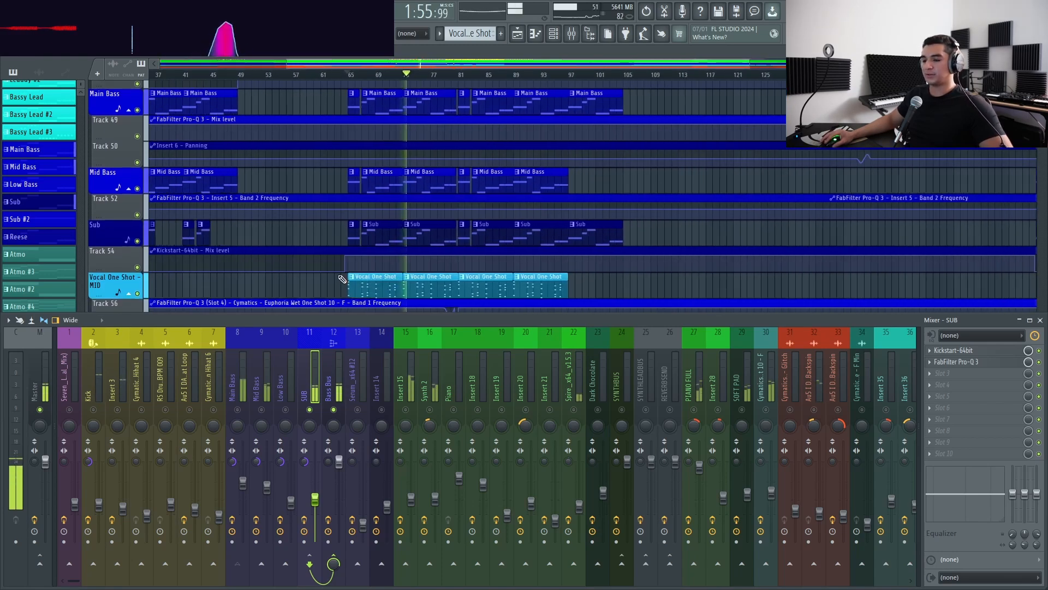
left_click(334, 401)
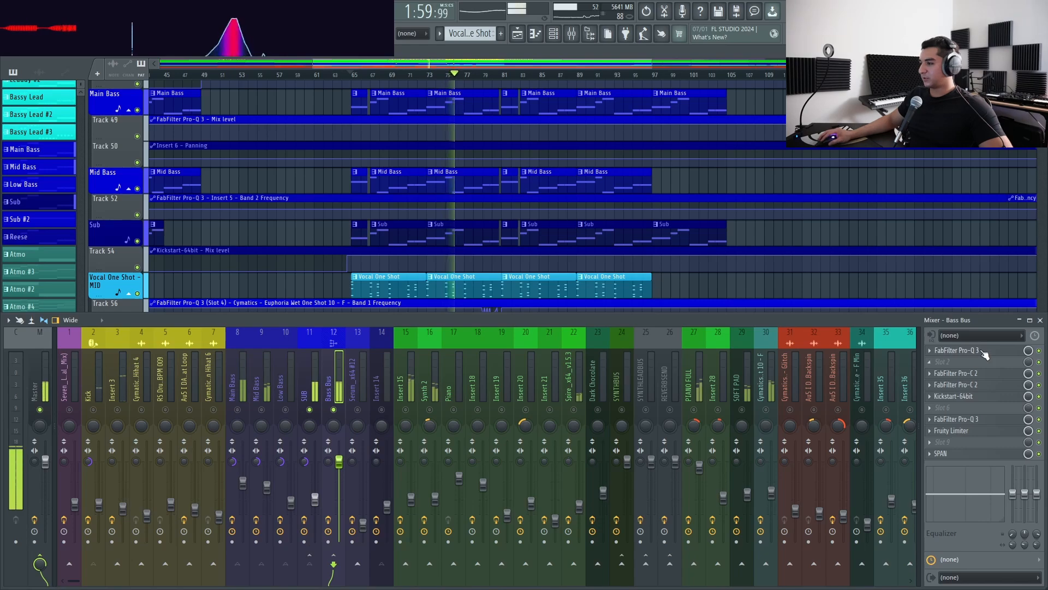
left_click(958, 350)
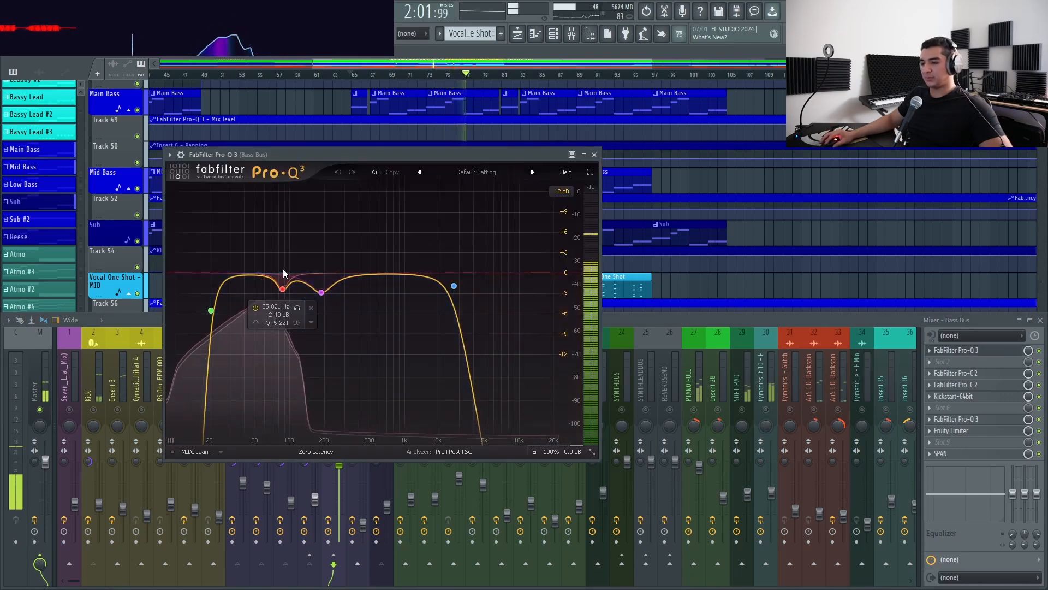
left_click(594, 154)
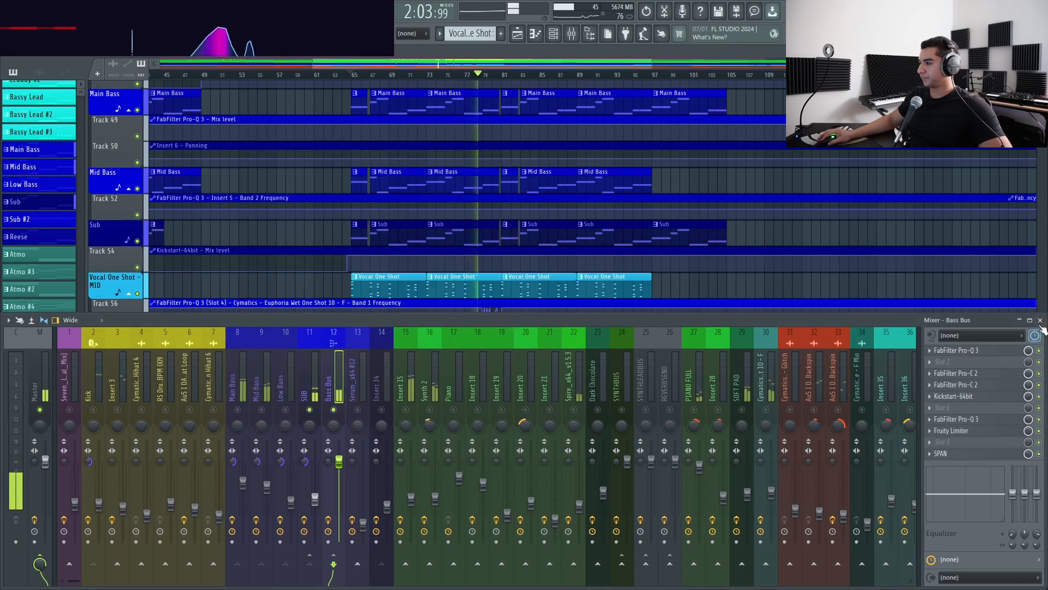
Hide the mixer and restart playback from bar 65 with the Main Synth tracks in view
key("F9")
scroll(409, 265, "up", 8)
scroll(409, 266, "up", 3)
scroll(356, 110, "up", 4)
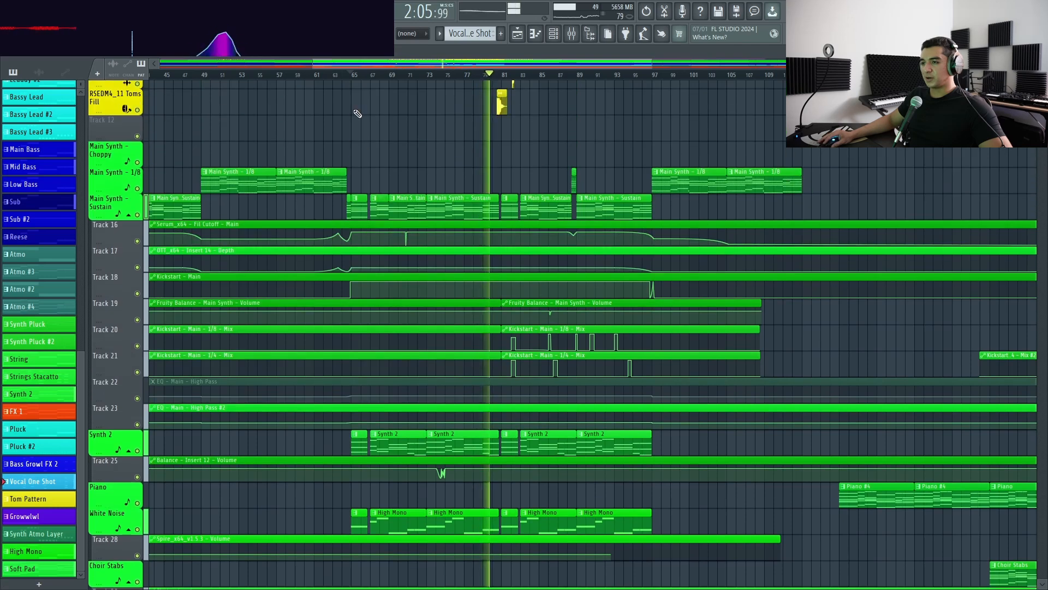
left_click(352, 76)
scroll(369, 179, "up", 2)
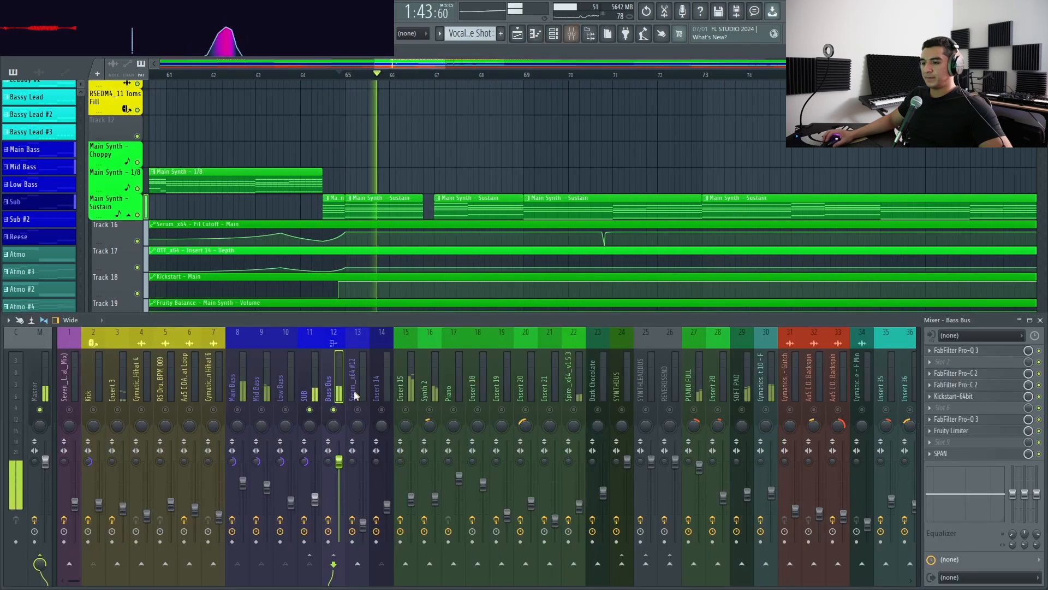
Solo the main synth's mixer track, Insert 15, and inspect its Serum patch
key("F9")
right_click(343, 403)
left_click(376, 364)
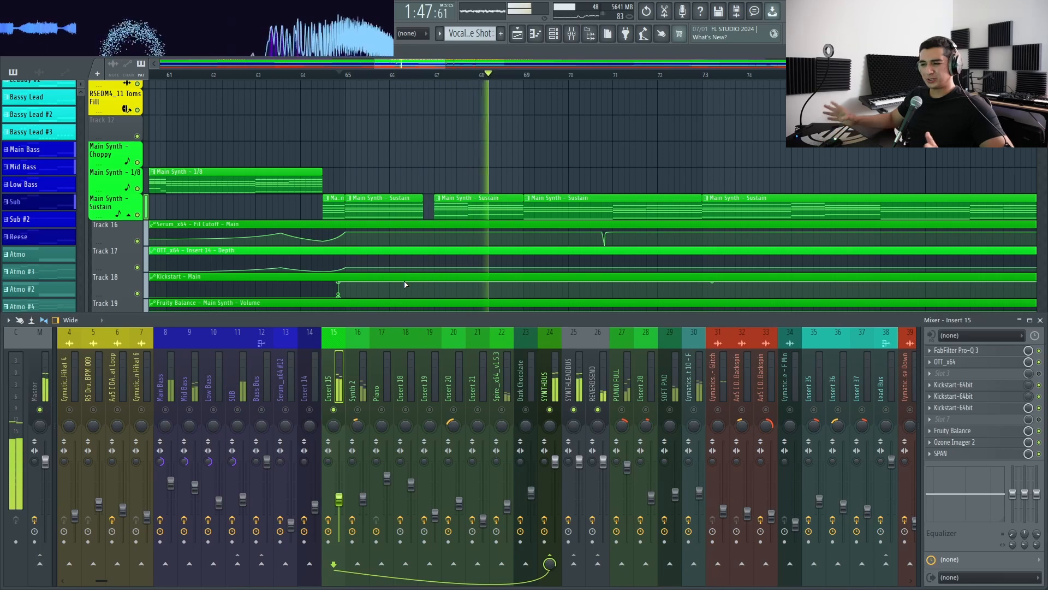
left_click(555, 33)
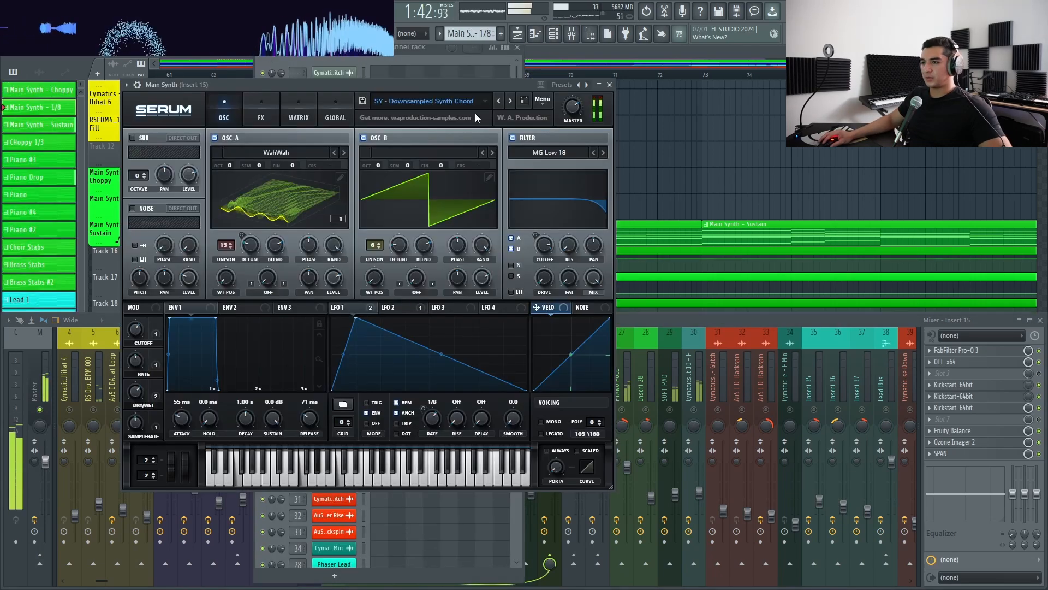
left_click(610, 84)
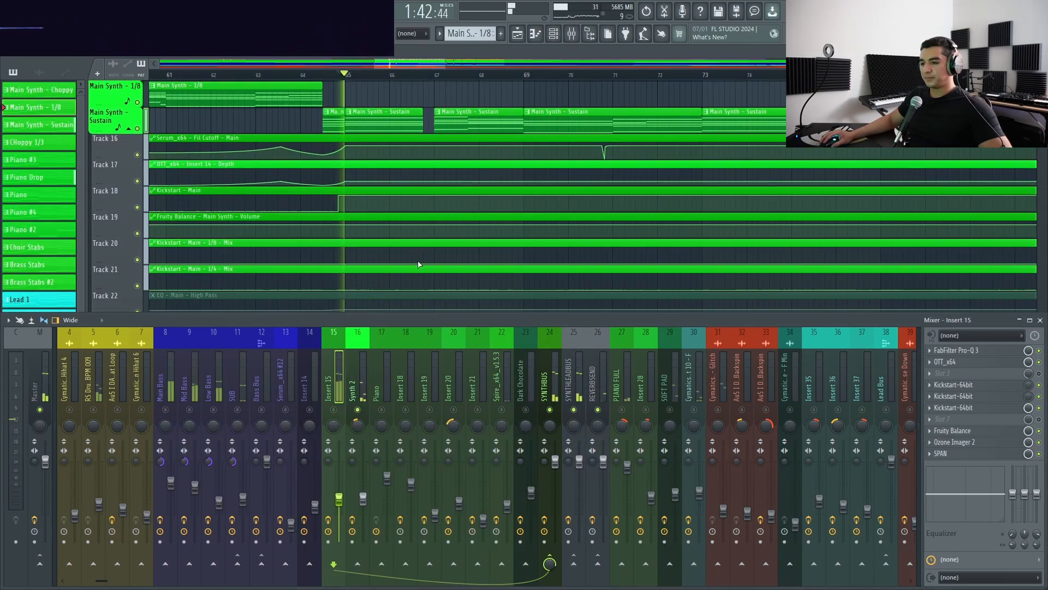
Audition the Synth 2 layer and the Spire_x64 High Mono layer, reviewing their playlist clips
scroll(419, 264, "down", 2)
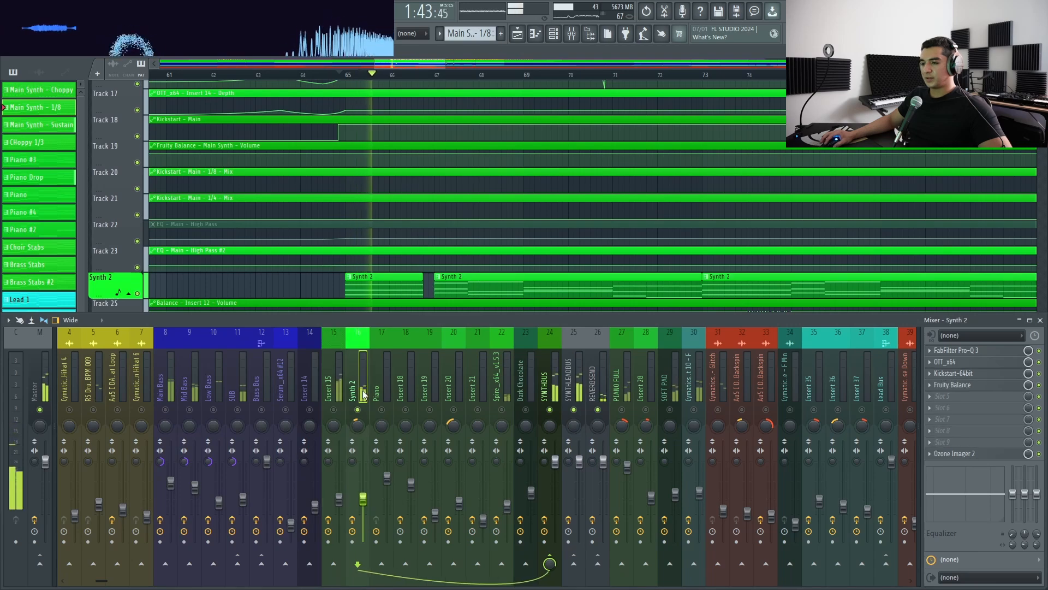
scroll(421, 265, "down", 3)
scroll(423, 264, "down", 3)
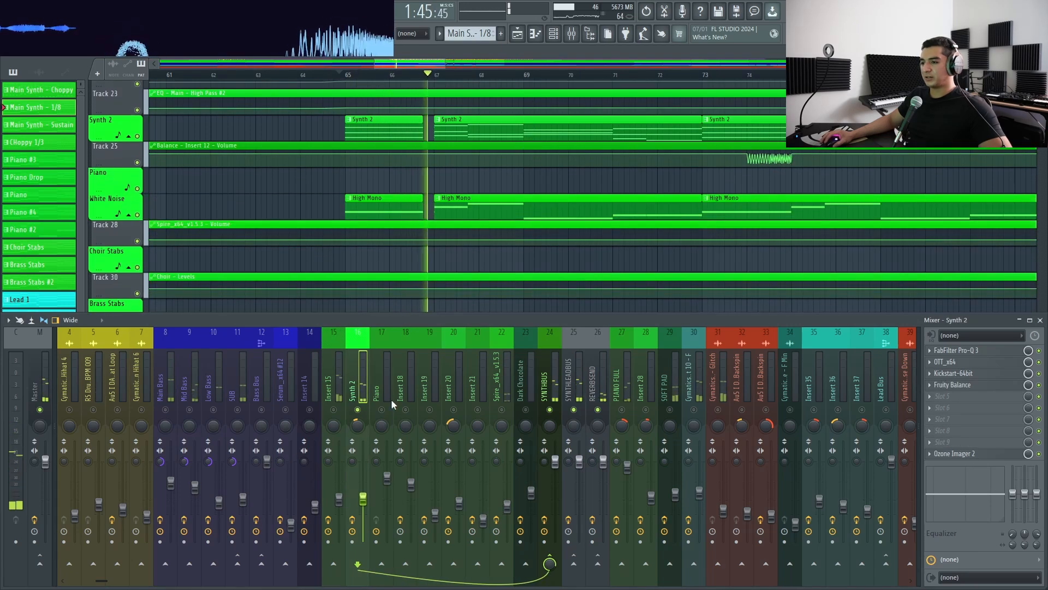
left_click(501, 413)
scroll(410, 268, "down", 3)
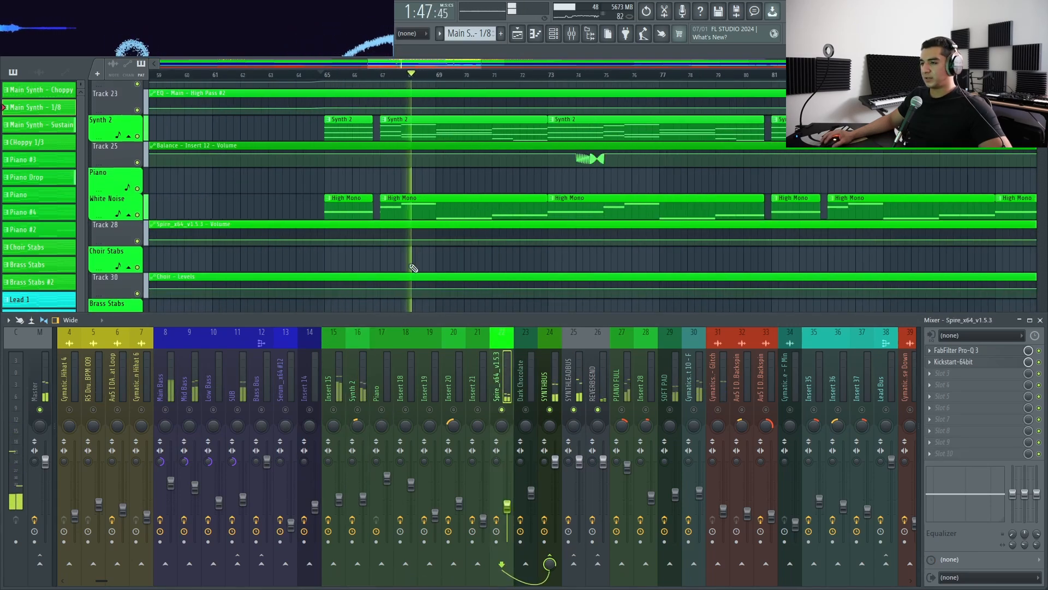
scroll(493, 348, "down", 3)
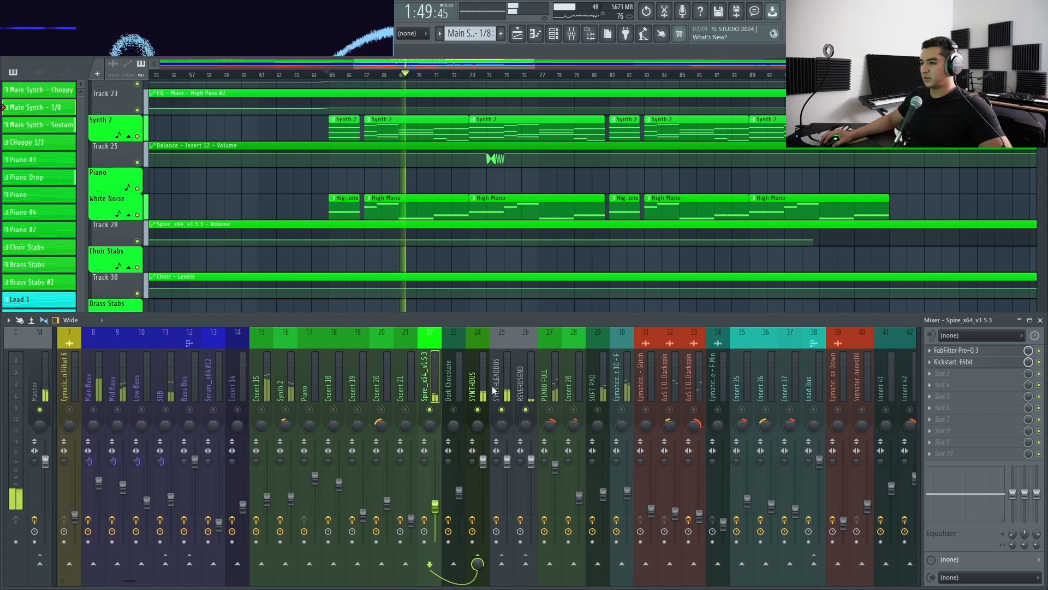
Audition the PIANO FULL layer and review the effect chains on SYNTHBUS and SYNTHLEADBUS
scroll(454, 378, "down", 3)
left_click(481, 404)
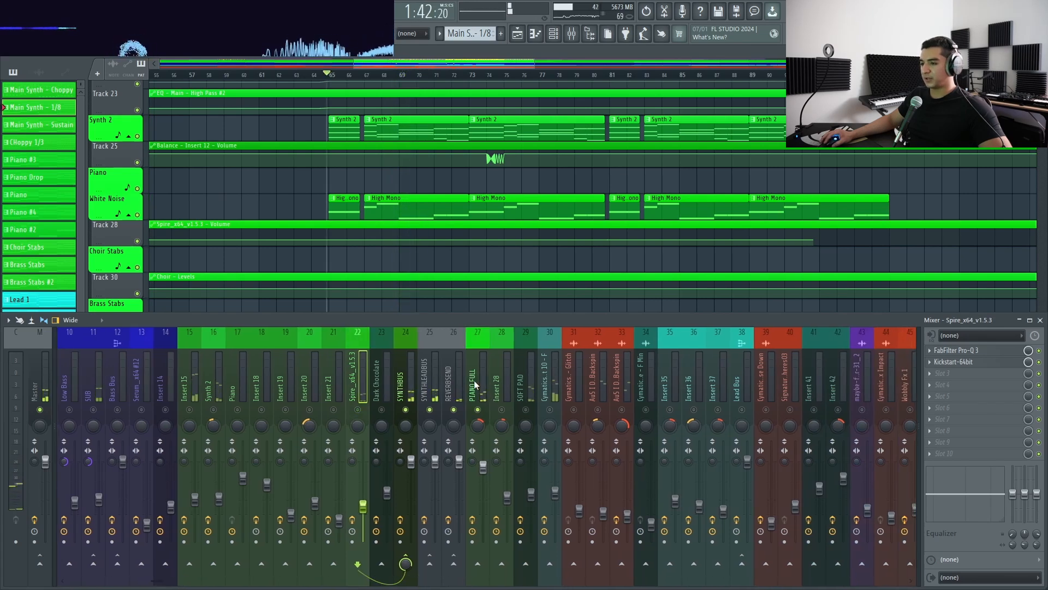
scroll(491, 304, "down", 2)
left_click(453, 382)
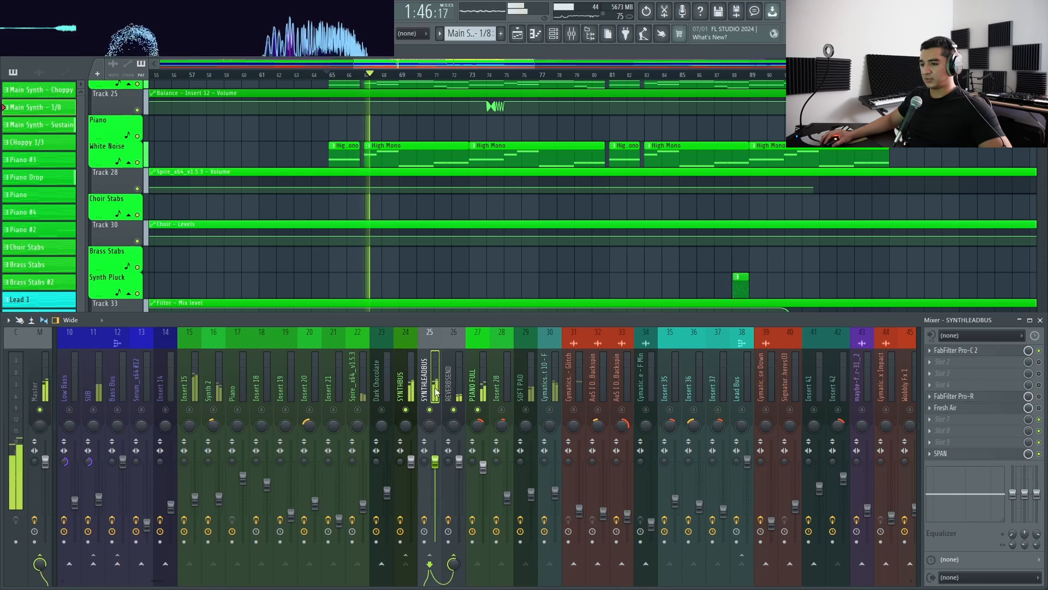
left_click(420, 395)
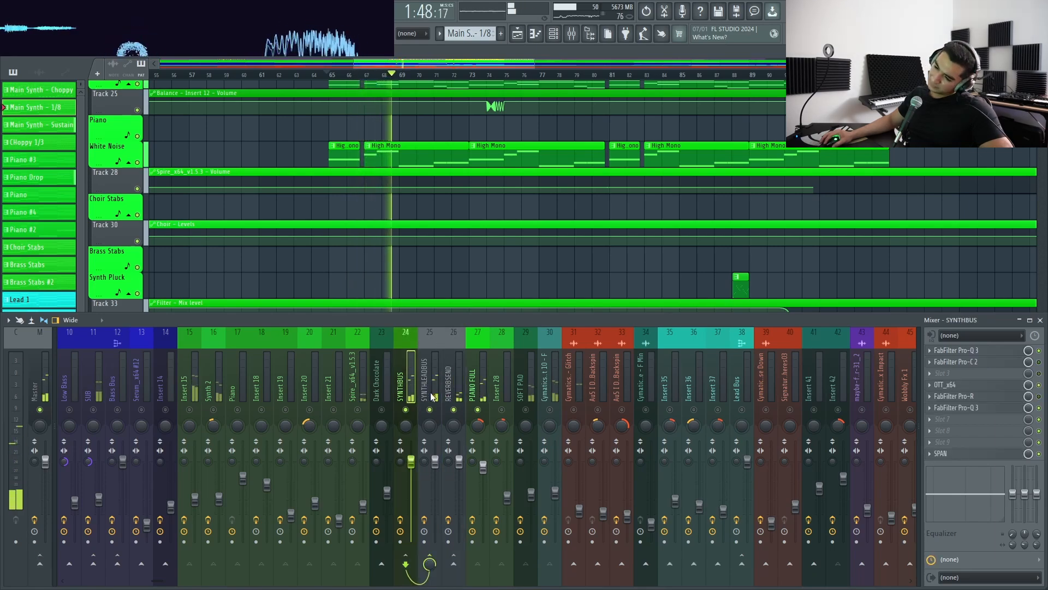
left_click(429, 382)
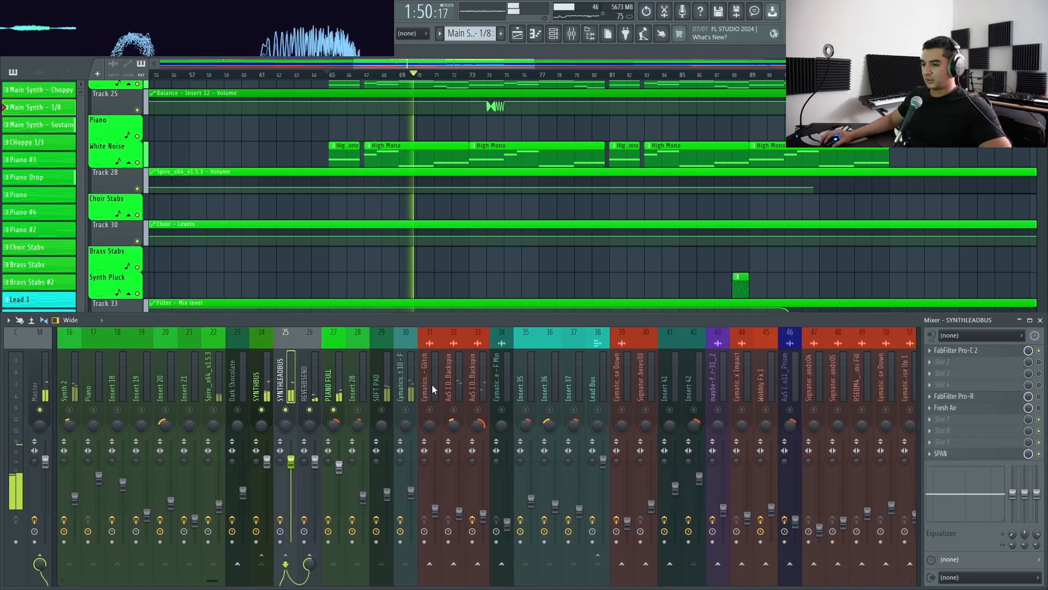
Audition the Vocal One Shot layer along with the synths and review its playlist clips
scroll(474, 275, "down", 2)
scroll(474, 275, "down", 10)
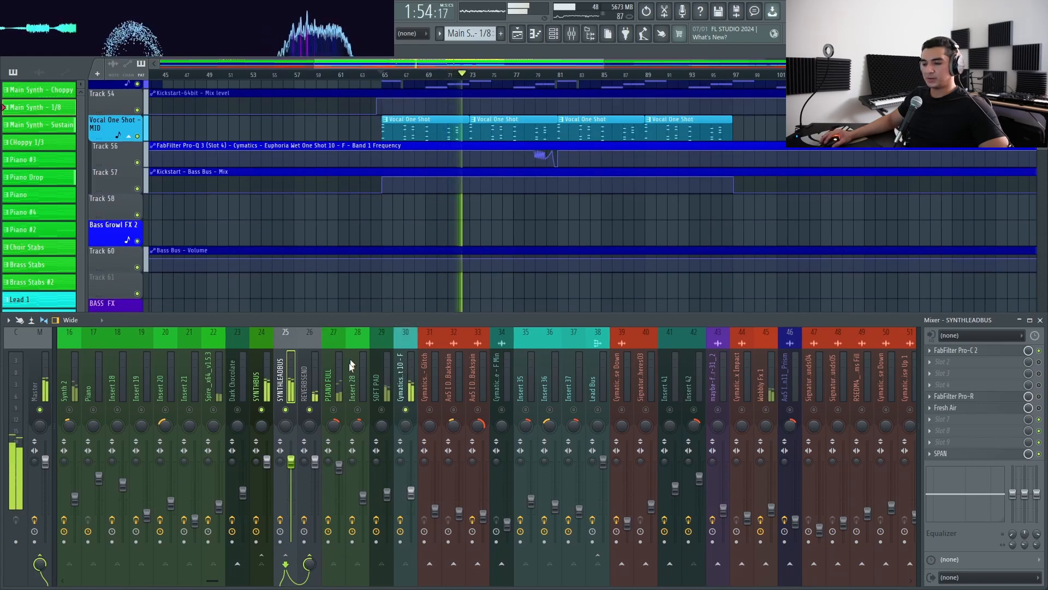
scroll(388, 363, "down", 6)
scroll(387, 362, "up", 7)
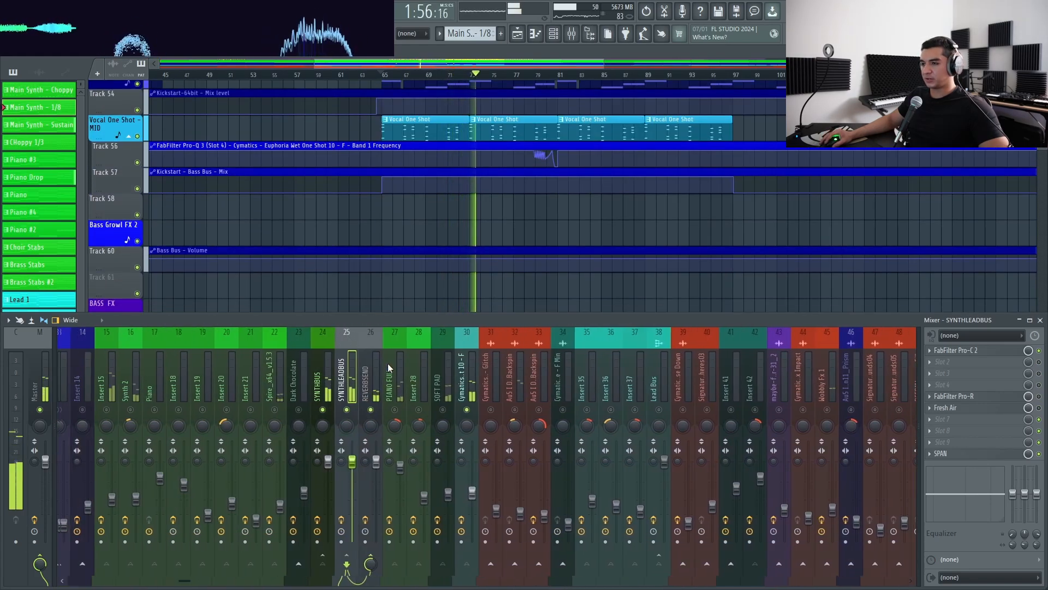
Play all the synth layers together from bar 65 and look across their mixer tracks
left_click(524, 376)
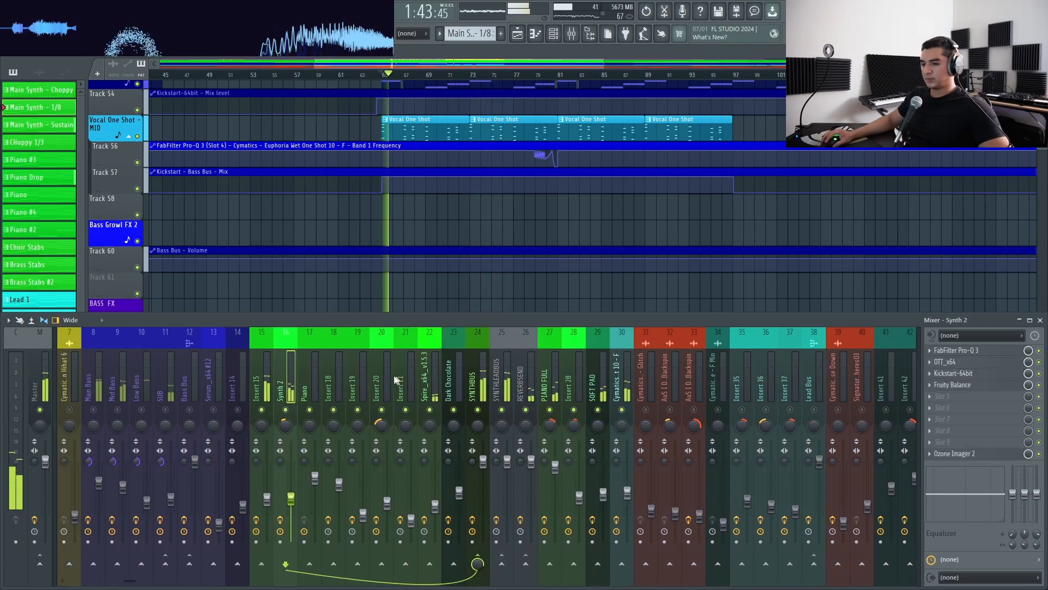
scroll(397, 377, "down", 5)
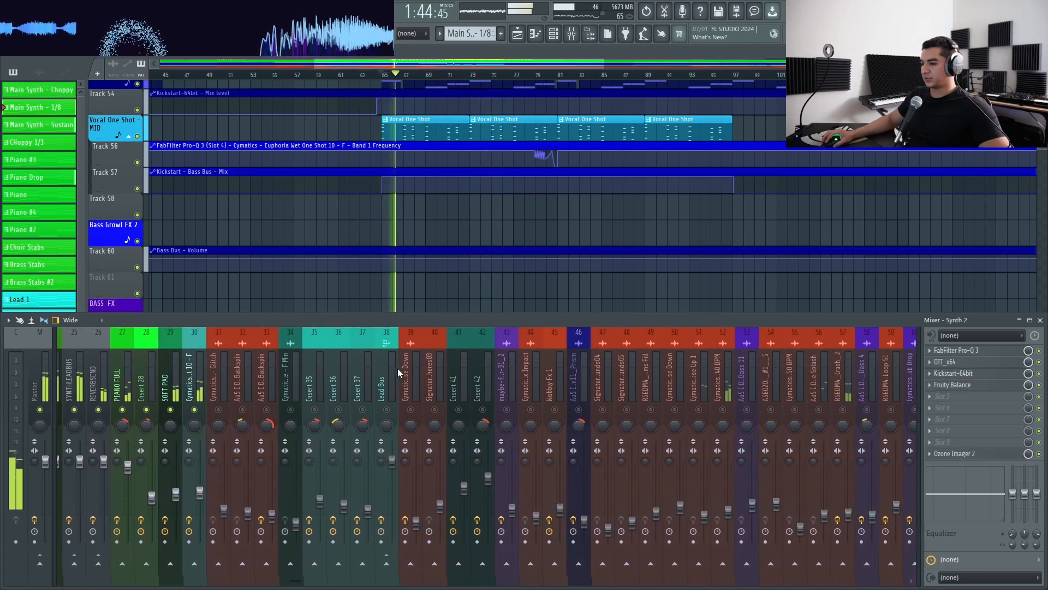
scroll(561, 383, "up", 6)
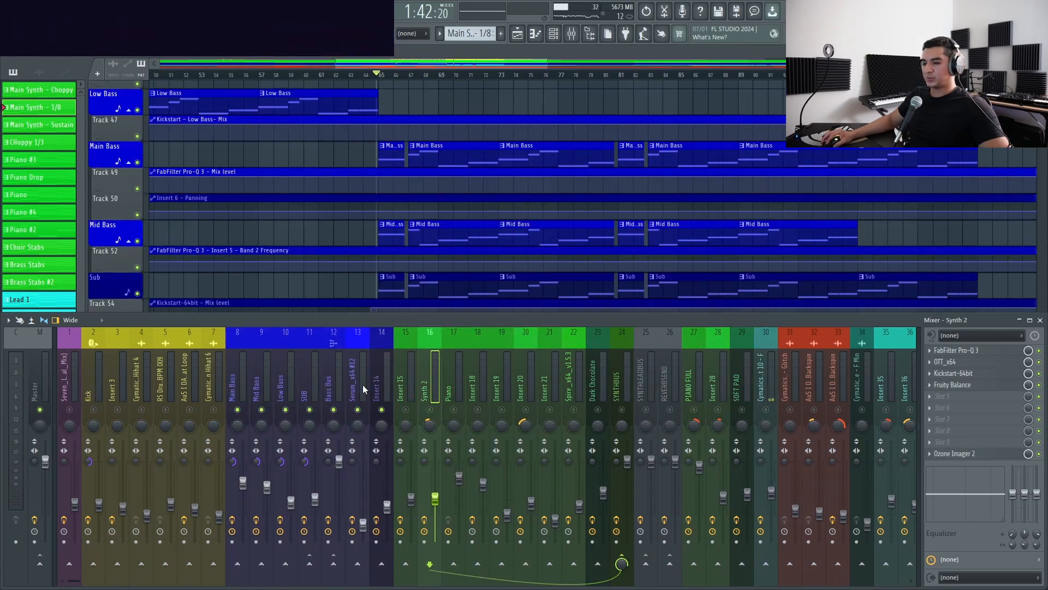
Select the Serum_x64 #12 mixer track and play the drop from bar 65 to hear the bass group
left_click(363, 384)
key("space")
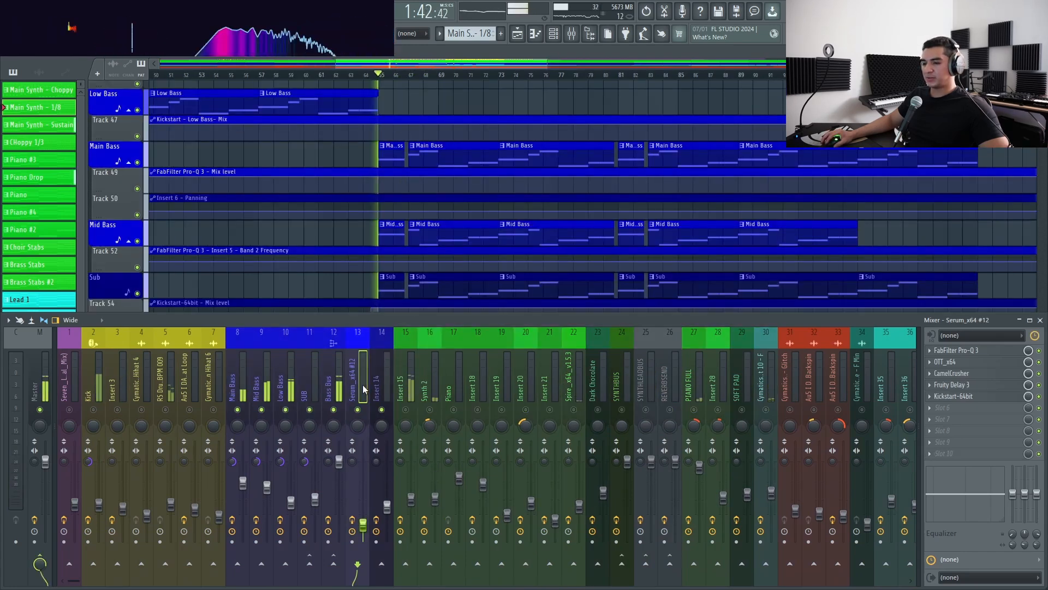
scroll(426, 288, "down", 3)
scroll(382, 281, "down", 2, "ctrl")
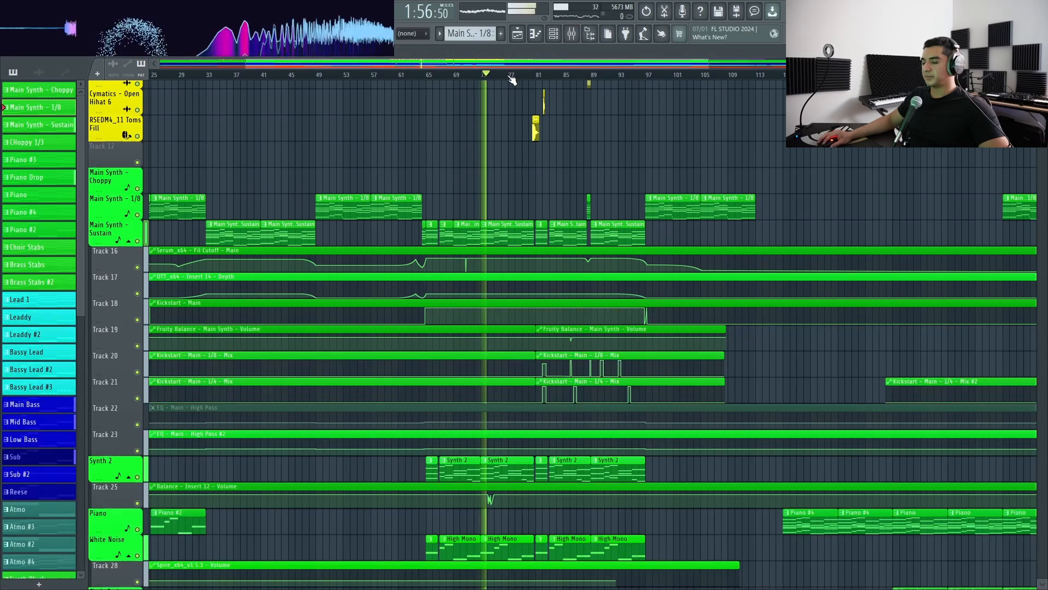
Examine the kick, snare, Top Loop, open hi-hat and toms fill clips leading into the drop's second half at bar 81
scroll(516, 164, "up", 5)
scroll(519, 267, "up", 4, "ctrl")
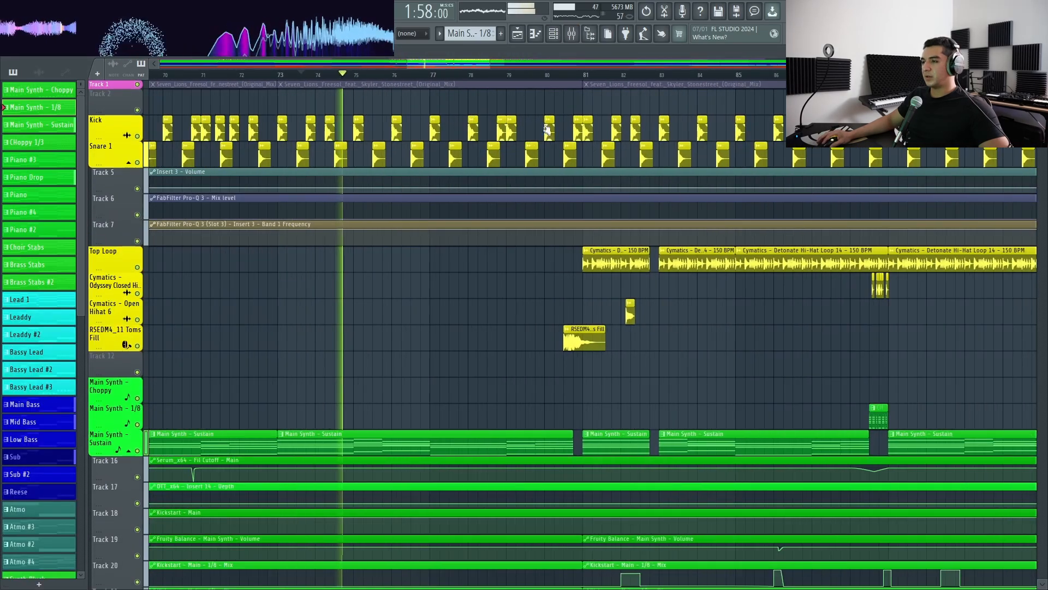
scroll(539, 264, "down", 1)
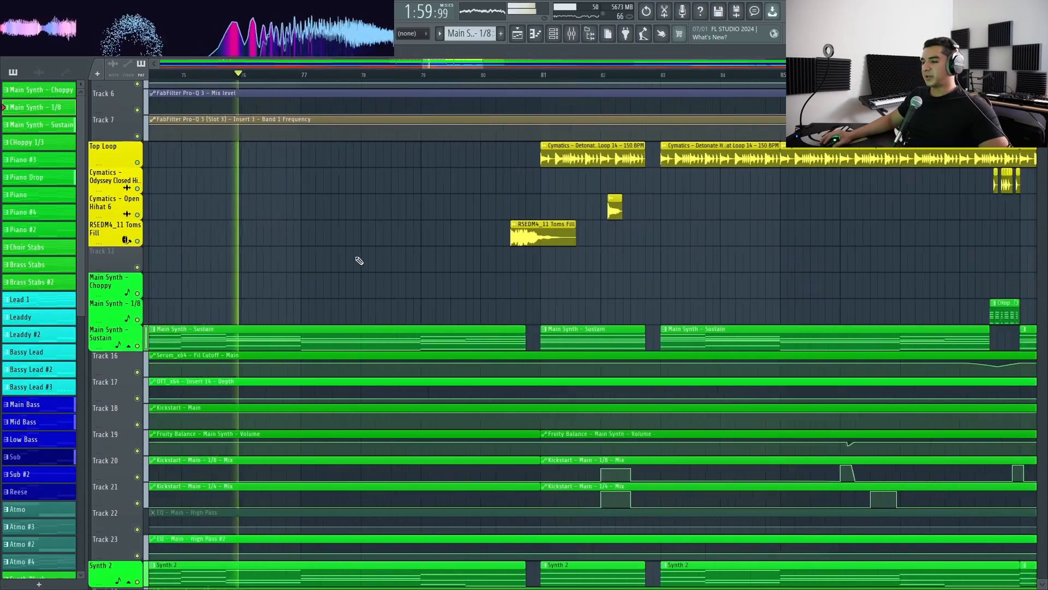
scroll(468, 273, "up", 4)
scroll(481, 270, "down", 2, "ctrl")
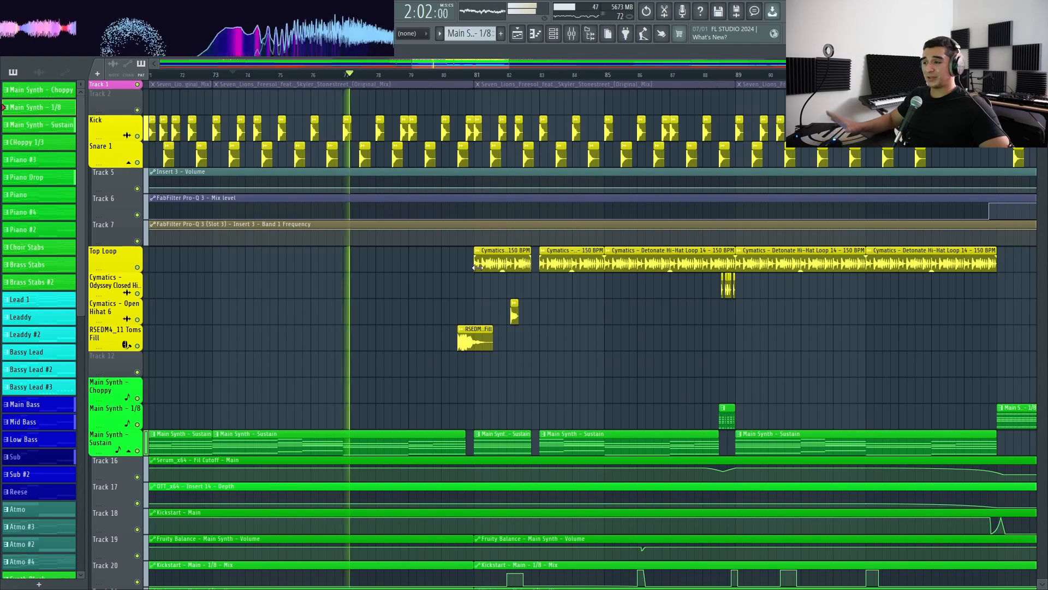
scroll(469, 278, "up", 3, "ctrl")
scroll(505, 268, "down", 4, "ctrl")
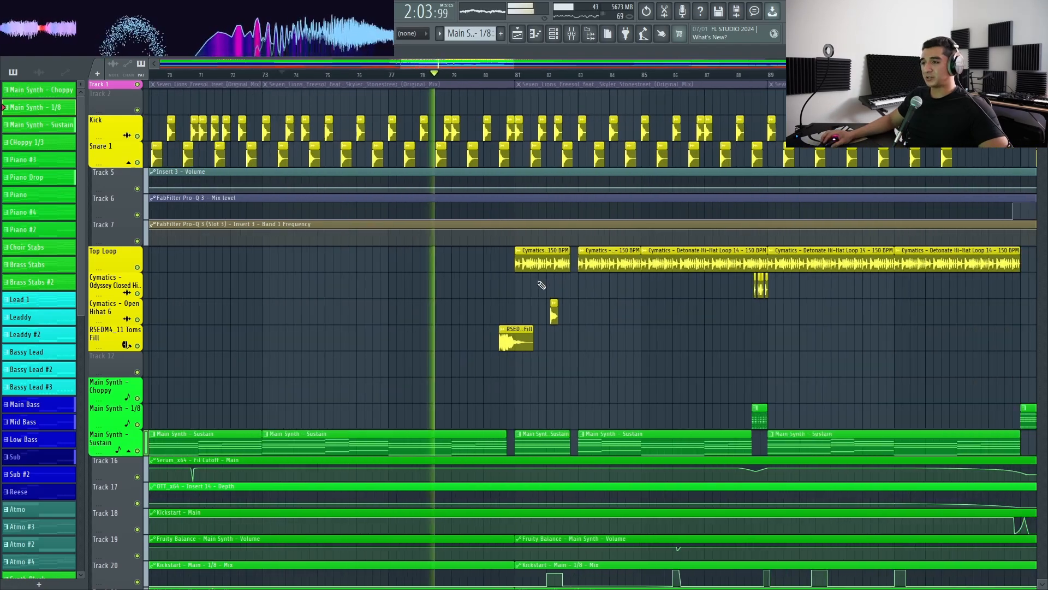
scroll(540, 284, "up", 2, "ctrl")
scroll(460, 328, "up", 2, "ctrl")
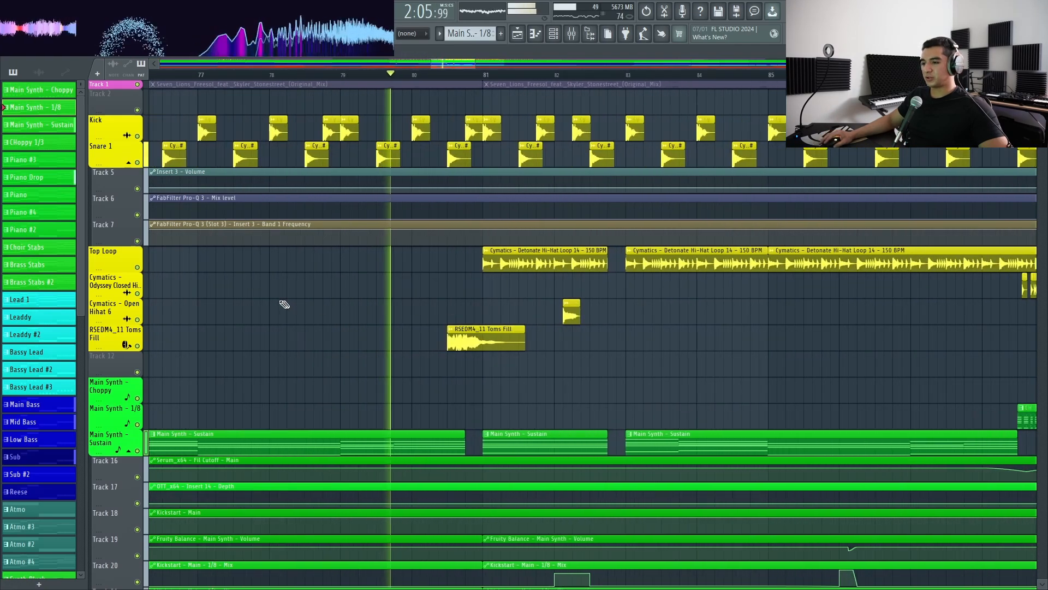
scroll(284, 304, "down", 2, "ctrl")
scroll(462, 299, "up", 1, "ctrl")
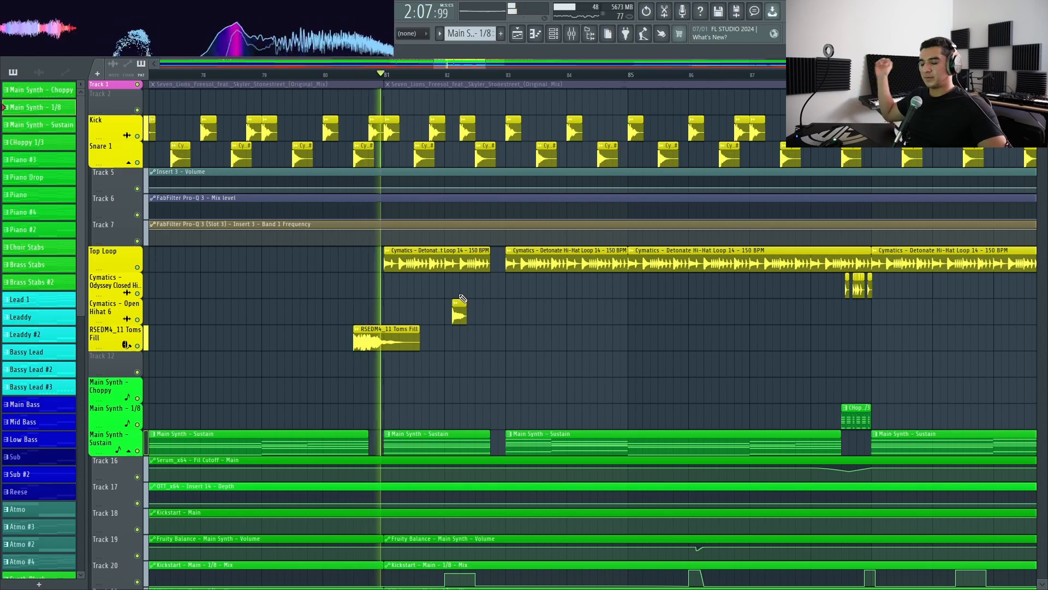
Examine the synth, BASS FX, lead, bass and Vocal One Shot layers in the drop's second half from bar 81
scroll(462, 299, "down", 3, "ctrl")
scroll(461, 306, "down", 15)
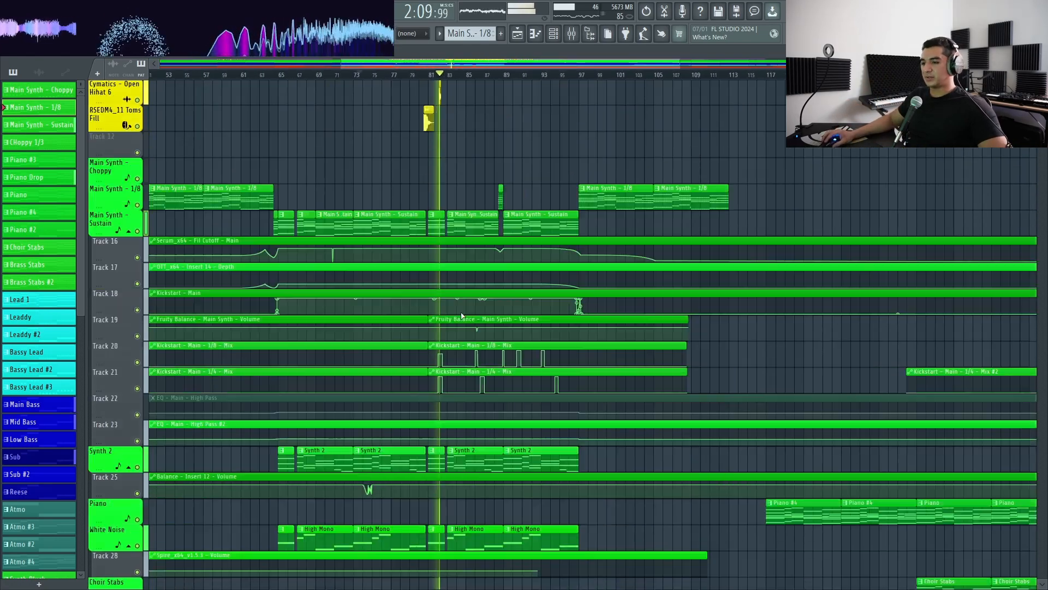
scroll(461, 313, "down", 2)
scroll(464, 313, "up", 3, "ctrl")
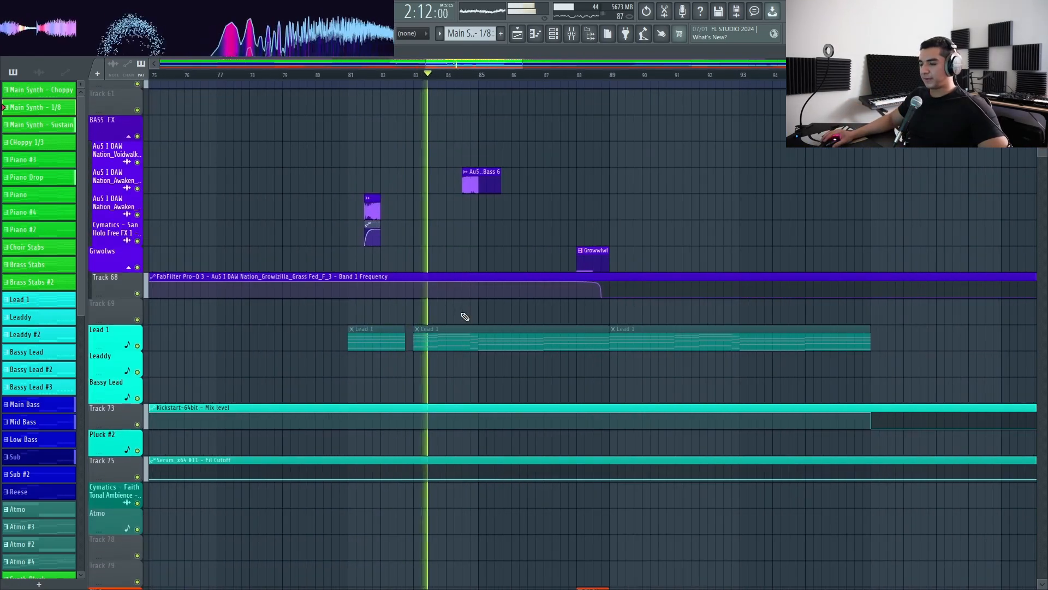
scroll(414, 312, "down", 1, "ctrl")
scroll(436, 322, "down", 4)
scroll(473, 333, "up", 8)
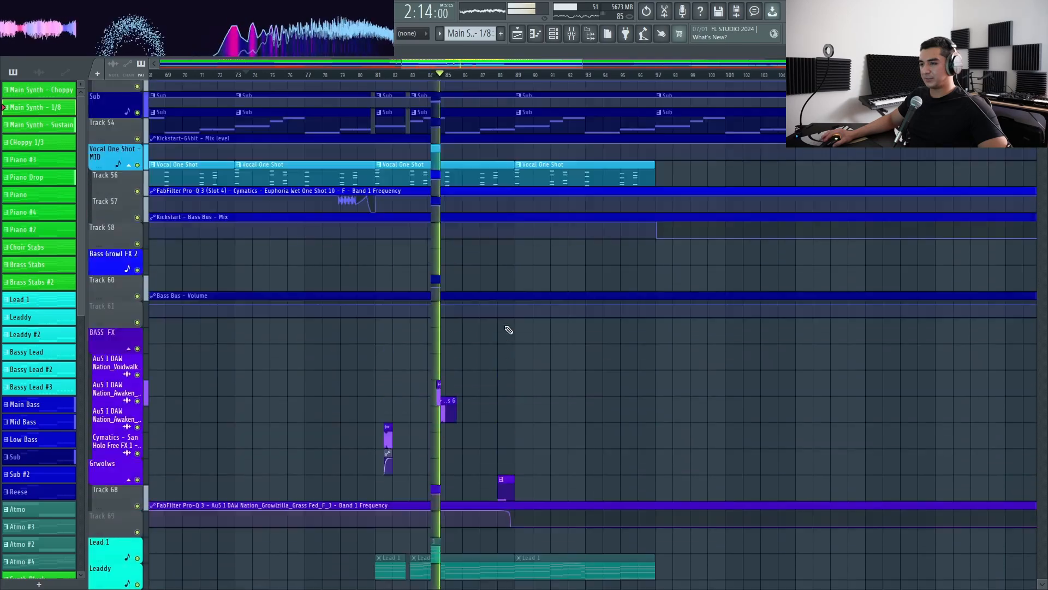
scroll(519, 328, "down", 2, "ctrl")
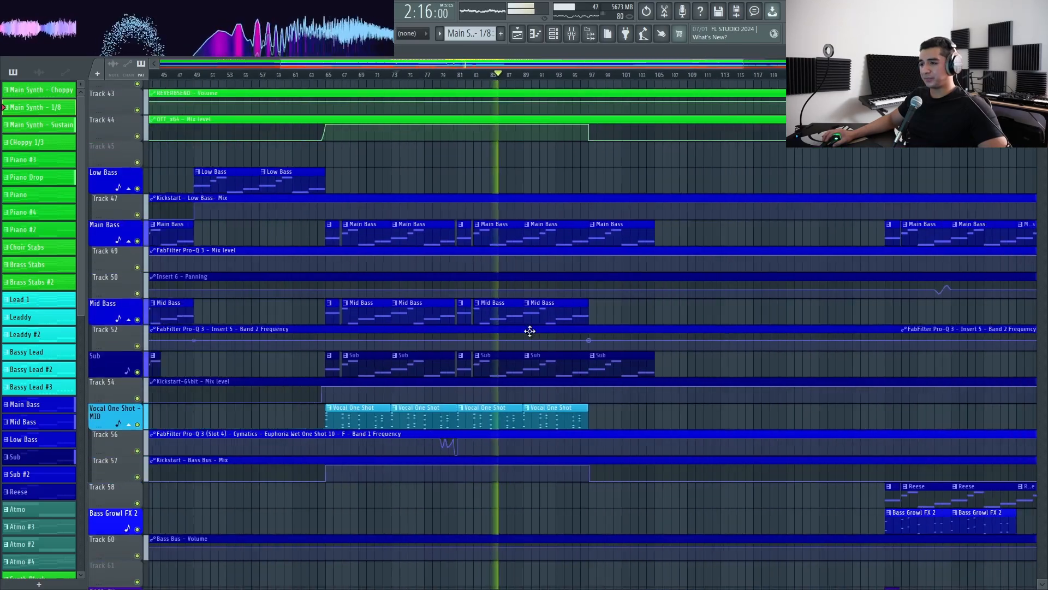
scroll(528, 329, "up", 2, "ctrl")
scroll(528, 330, "up", 5)
scroll(530, 331, "up", 7)
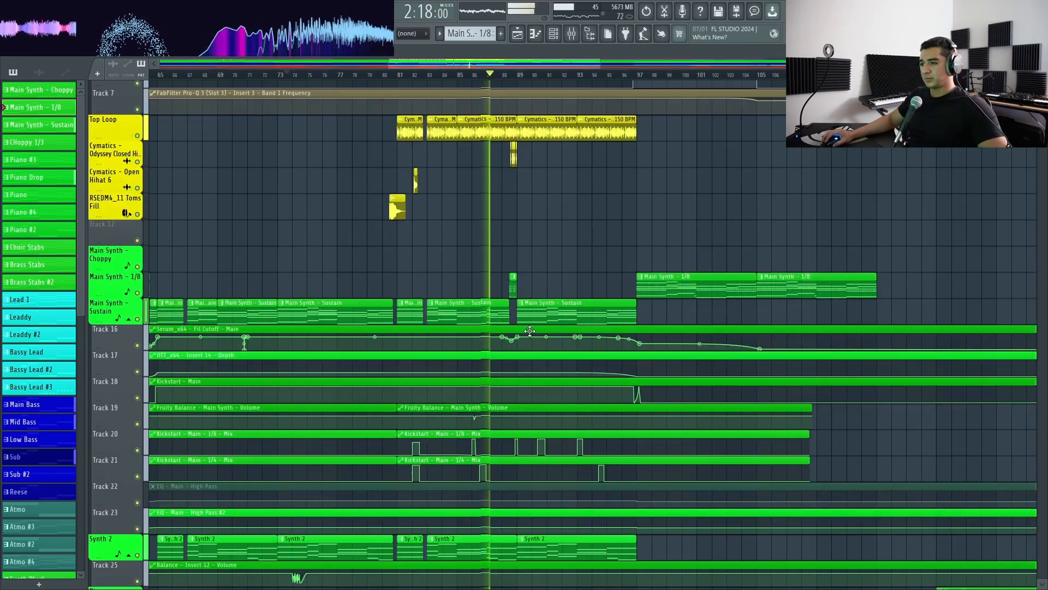
Examine the Main Synth - 1/8 chop and the closed hi-hat fill just before bar 89 during playback
scroll(390, 298, "down", 2, "ctrl")
scroll(356, 257, "up", 6, "ctrl")
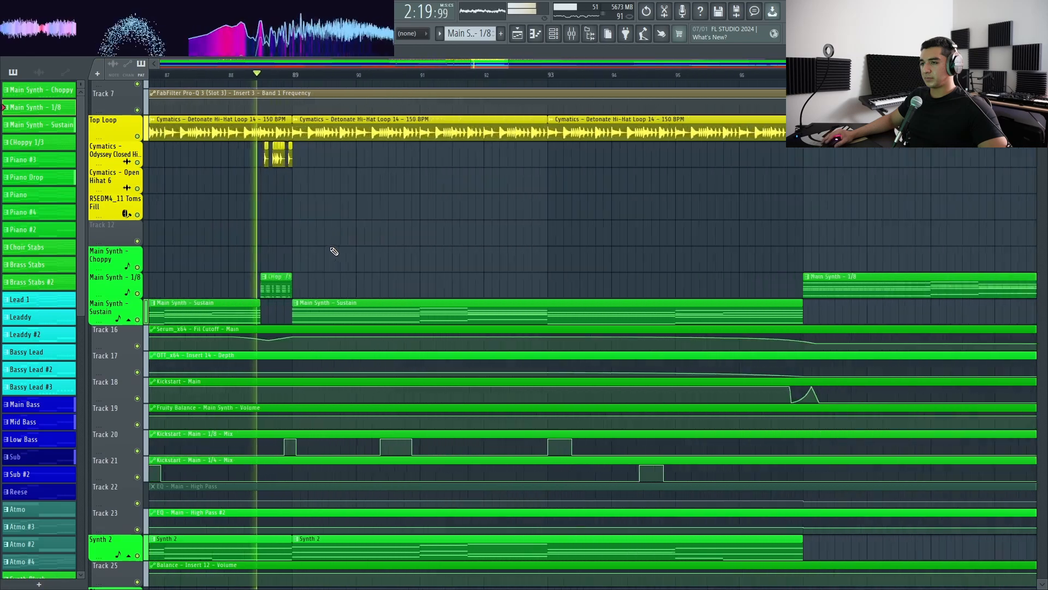
scroll(231, 169, "down", 4, "ctrl")
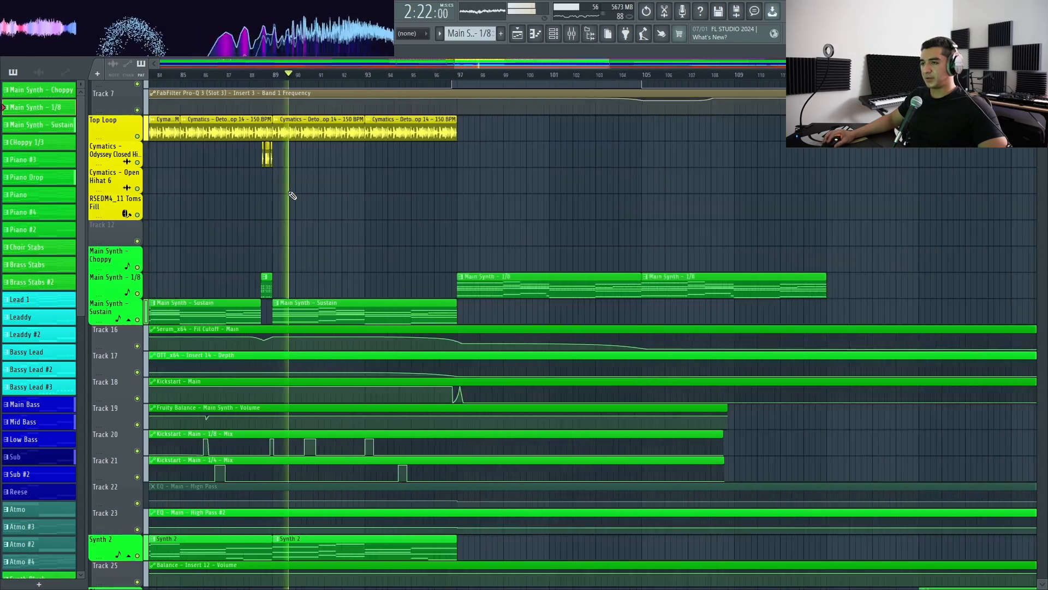
scroll(433, 194, "up", 2)
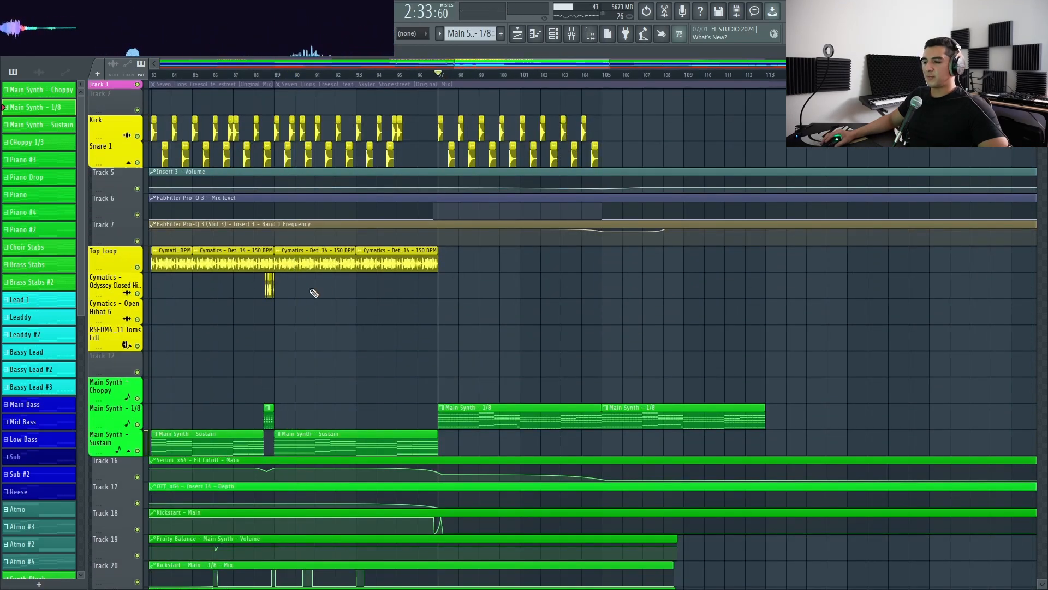
Play the transition into bar 97 and examine how the kick, snare, Top Loop and Main Synth clips change there
scroll(399, 289, "down", 2, "ctrl")
scroll(519, 295, "up", 2, "ctrl")
scroll(382, 306, "down", 3, "ctrl")
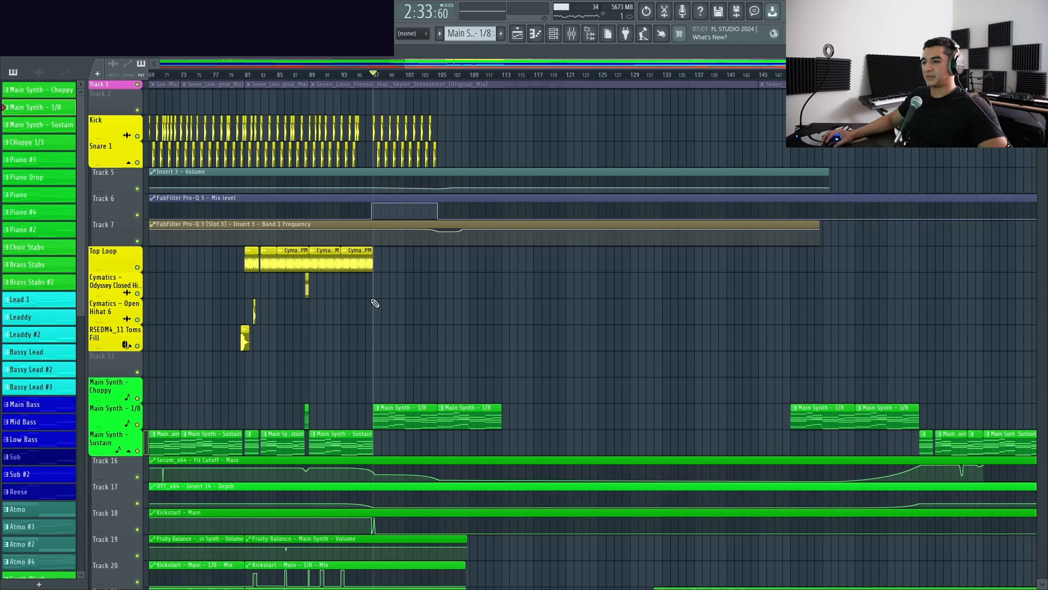
scroll(366, 294, "up", 3, "ctrl")
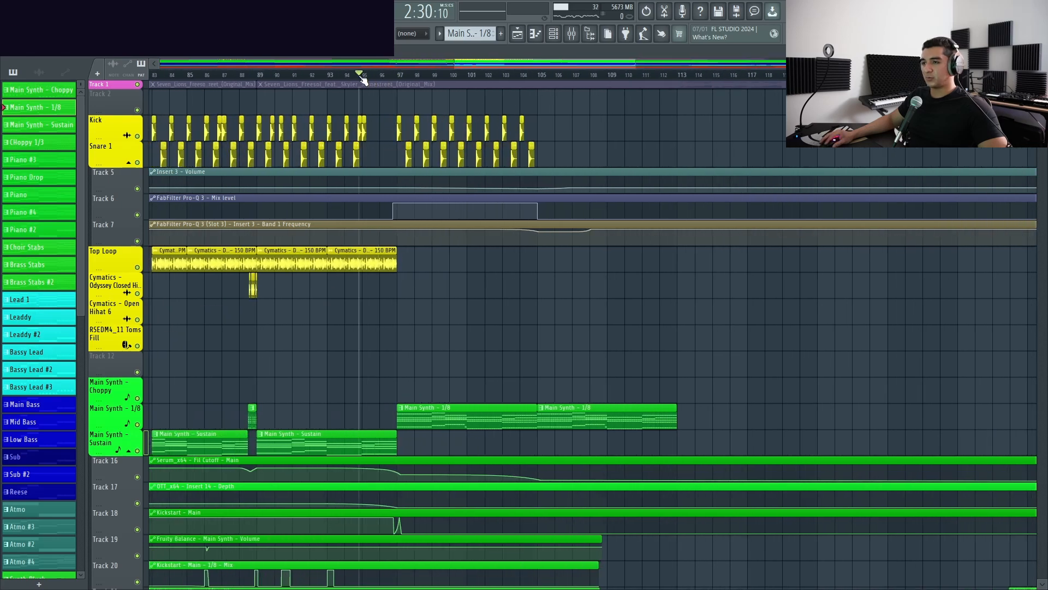
scroll(378, 152, "up", 2, "ctrl")
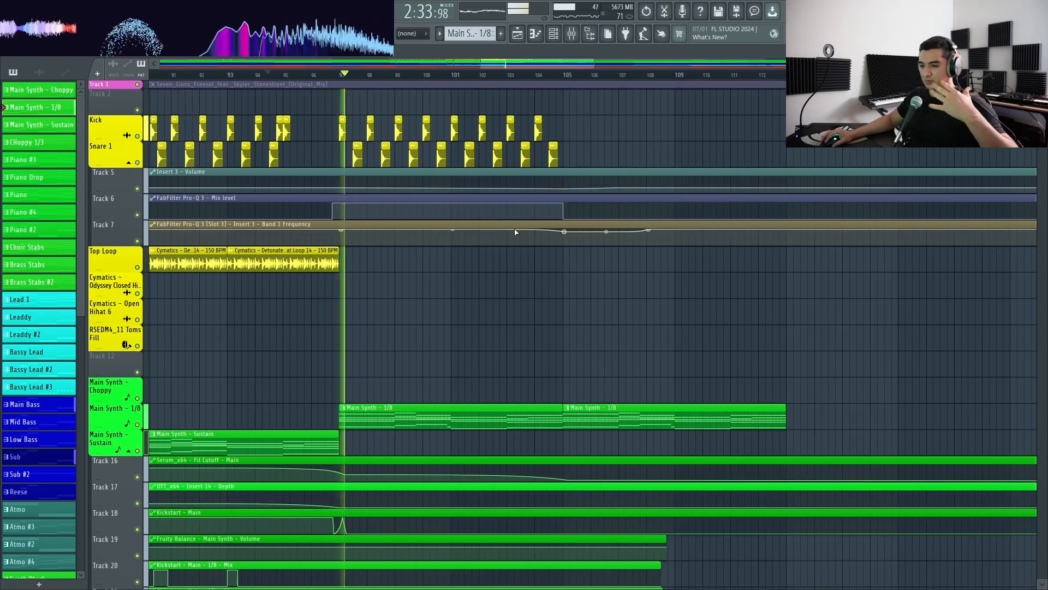
scroll(738, 364, "down", 4, "ctrl")
scroll(663, 372, "down", 1)
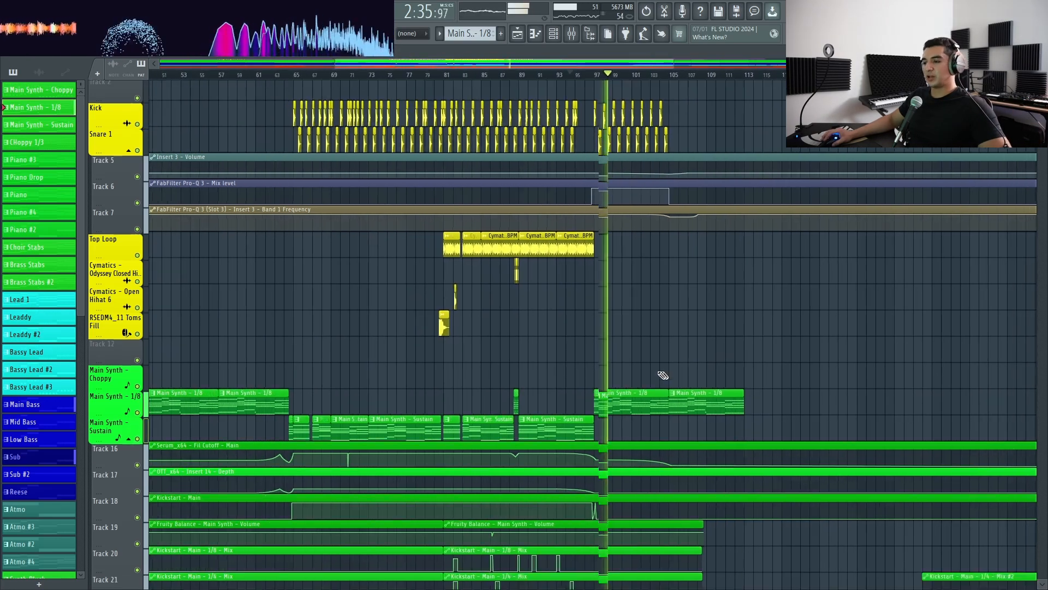
scroll(613, 97, "up", 3, "ctrl")
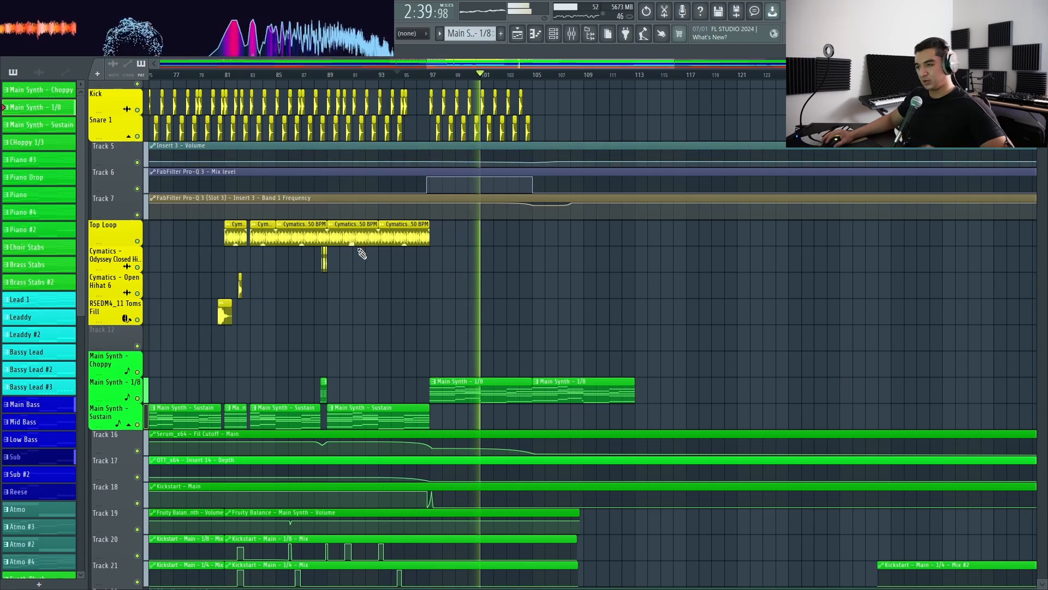
Examine the synth automation, Piano Drop, Soft Pad and bass tracks across the section from bar 97 during playback
scroll(362, 252, "down", 5)
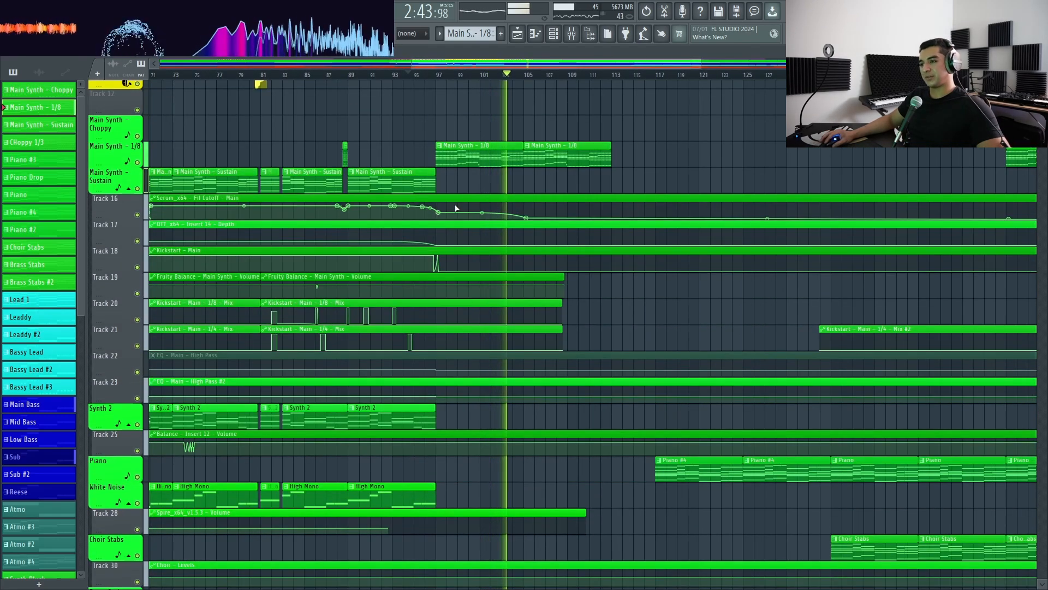
scroll(532, 217, "down", 3, "ctrl")
scroll(564, 295, "down", 5)
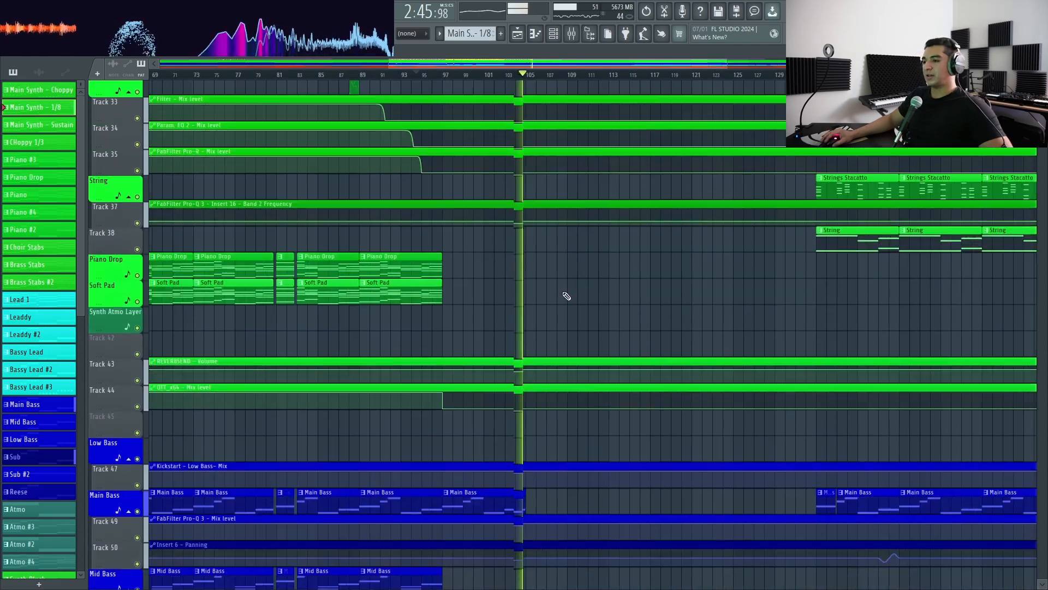
scroll(592, 327, "up", 2)
scroll(593, 328, "up", 3, "ctrl")
scroll(544, 328, "up", 5)
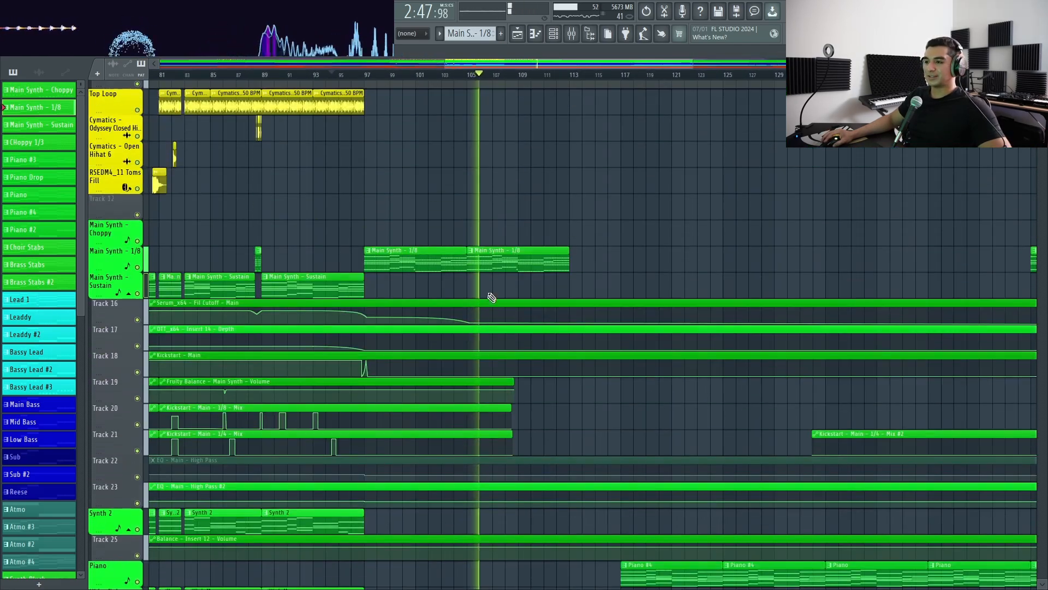
scroll(496, 347, "down", 3, "ctrl")
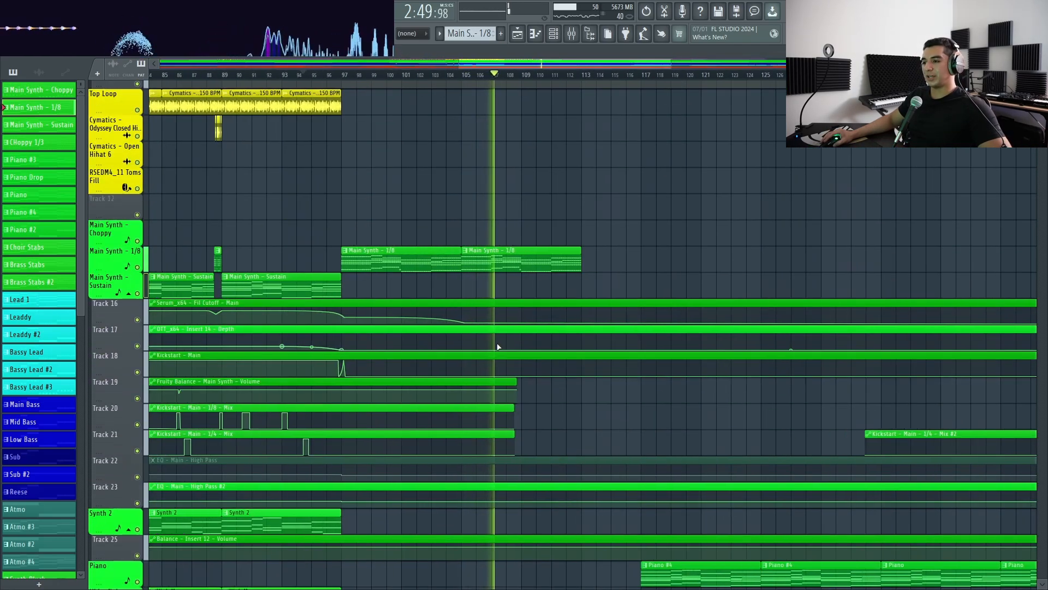
Scan the bass, BASS FX, lead, crash and drum roll tracks around bar 107, return to the drum tracks and stop playback
scroll(480, 339, "down", 8)
scroll(545, 339, "down", 3, "ctrl")
scroll(593, 335, "down", 6)
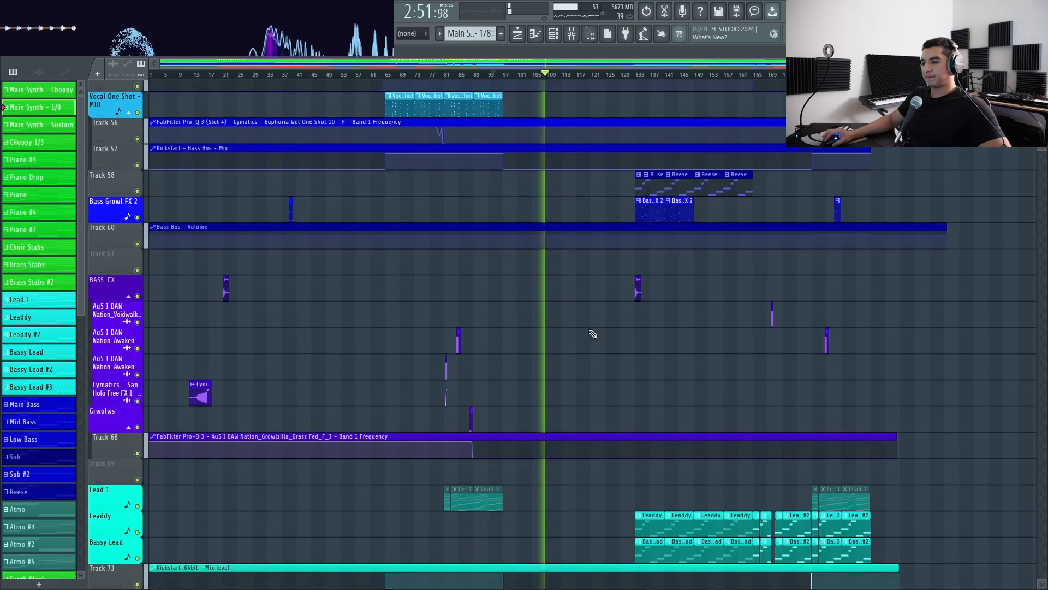
scroll(592, 333, "down", 10)
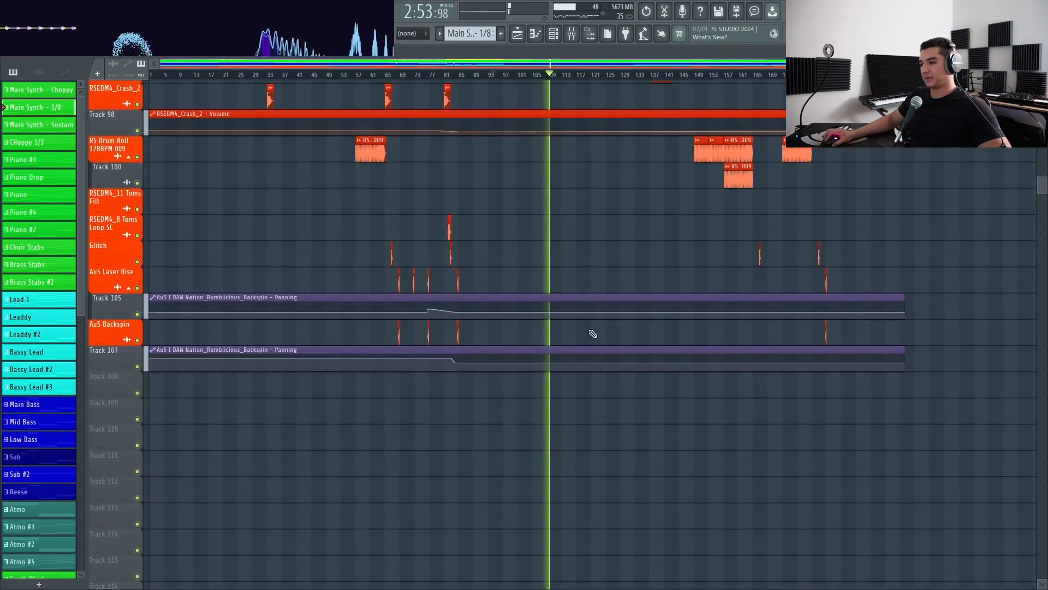
scroll(593, 334, "up", 15)
scroll(472, 320, "up", 5, "ctrl")
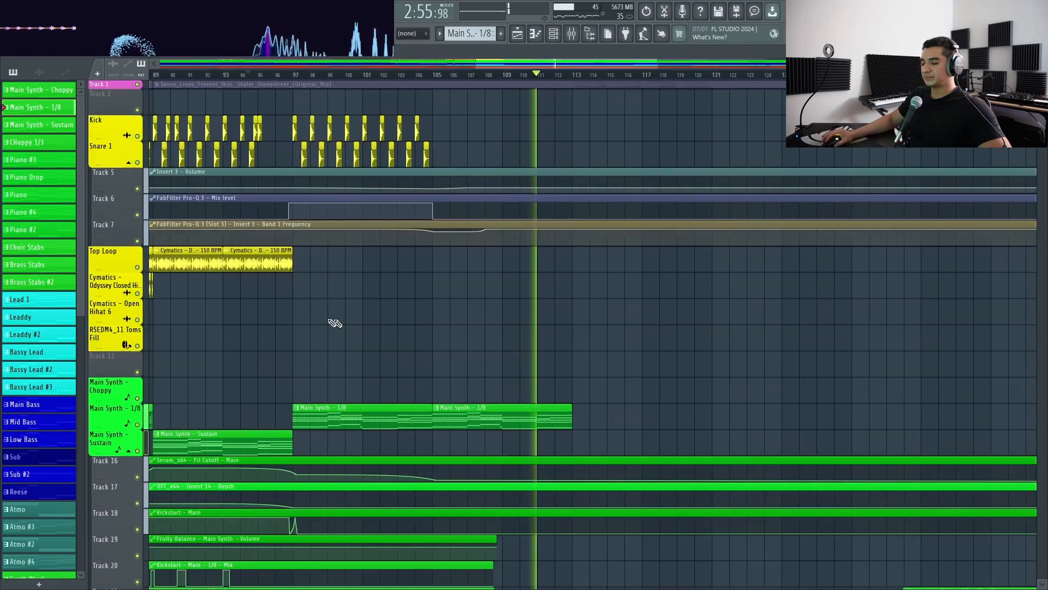
scroll(473, 322, "up", 2, "ctrl")
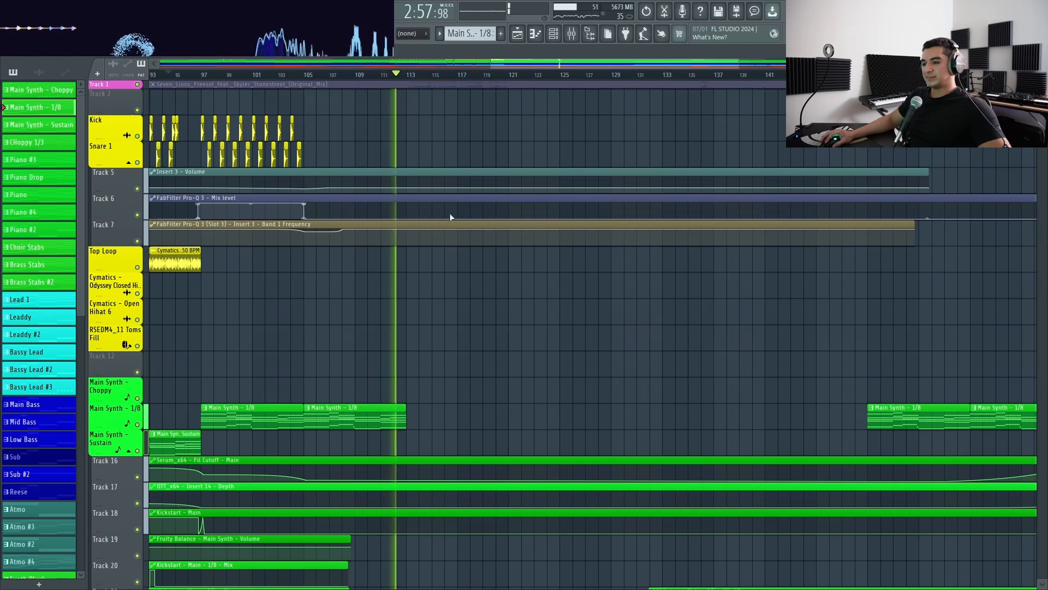
key("space")
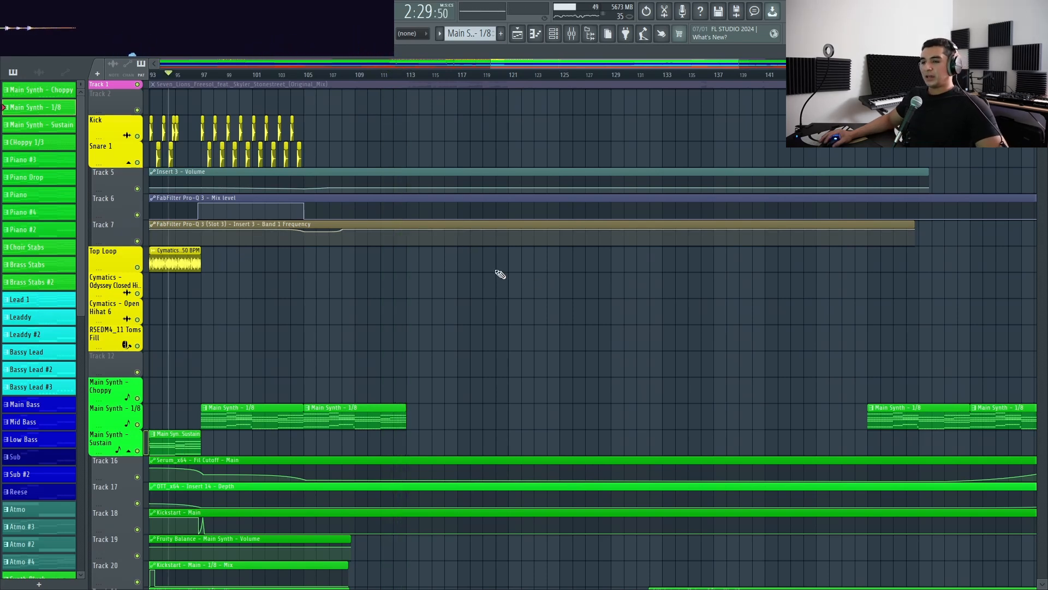
Move the playhead to the end of the Main Synth - 1/8 clips near bar 113 and examine the section leading there
scroll(600, 288, "down", 3, "ctrl")
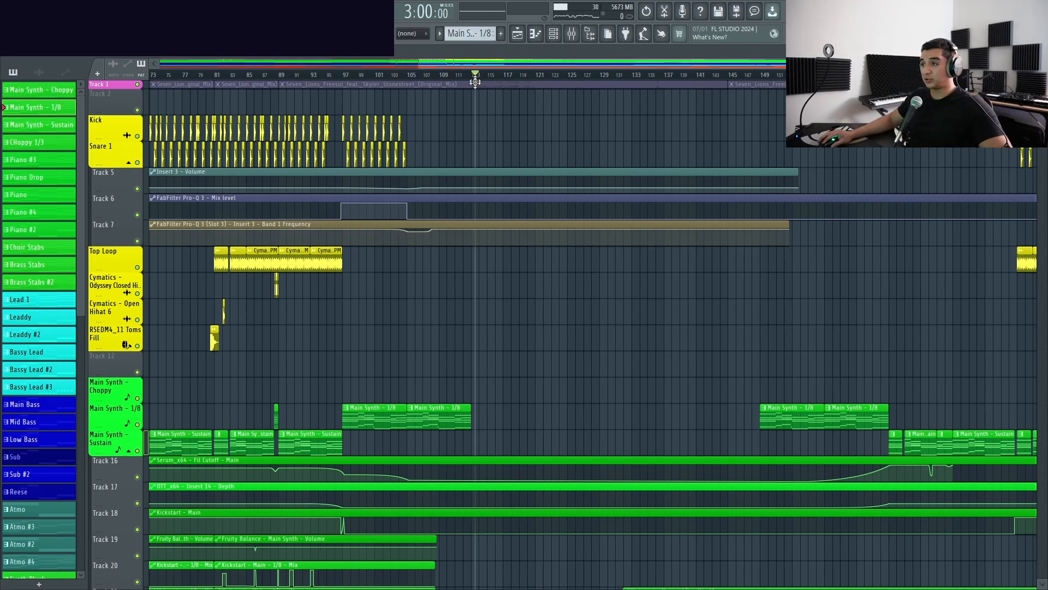
scroll(477, 292, "up", 3)
left_click(440, 82)
scroll(559, 318, "down", 1)
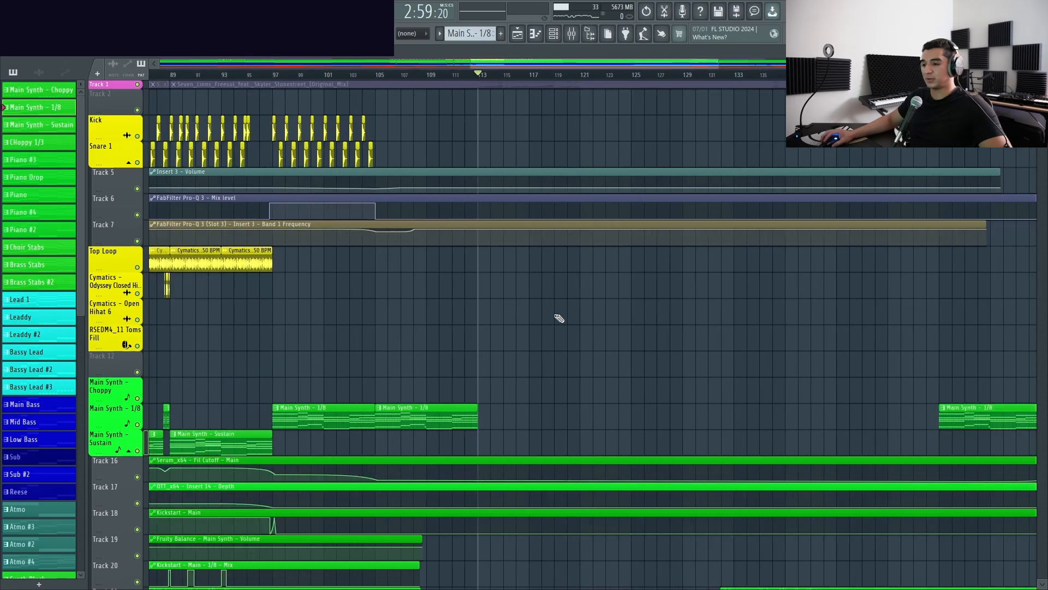
scroll(559, 317, "down", 3)
scroll(351, 347, "down", 1)
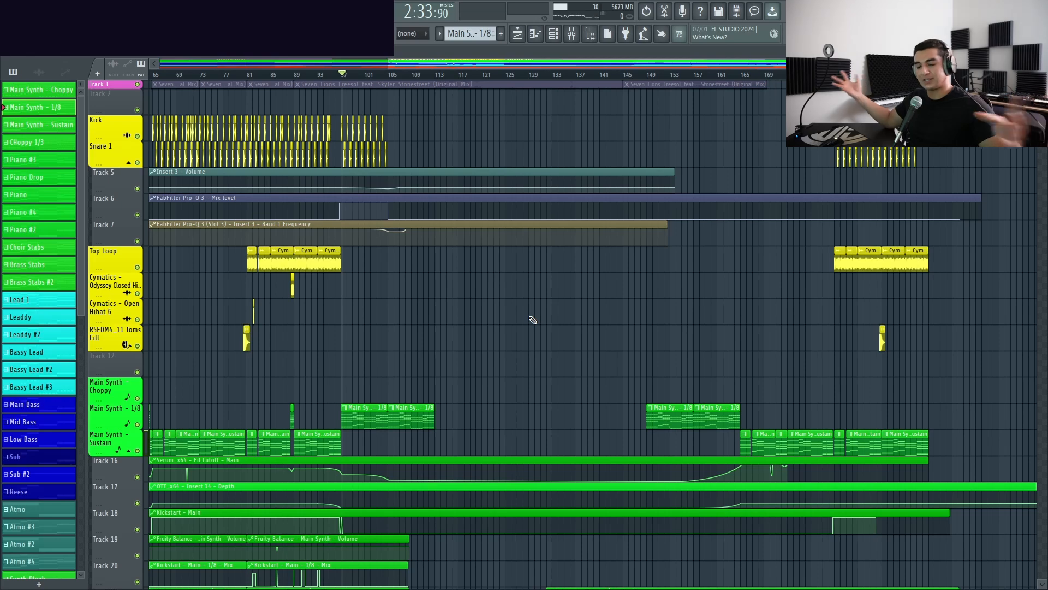
Review the drum and Main Synth clips across both drops and the sparse section between them
scroll(533, 320, "up", 4)
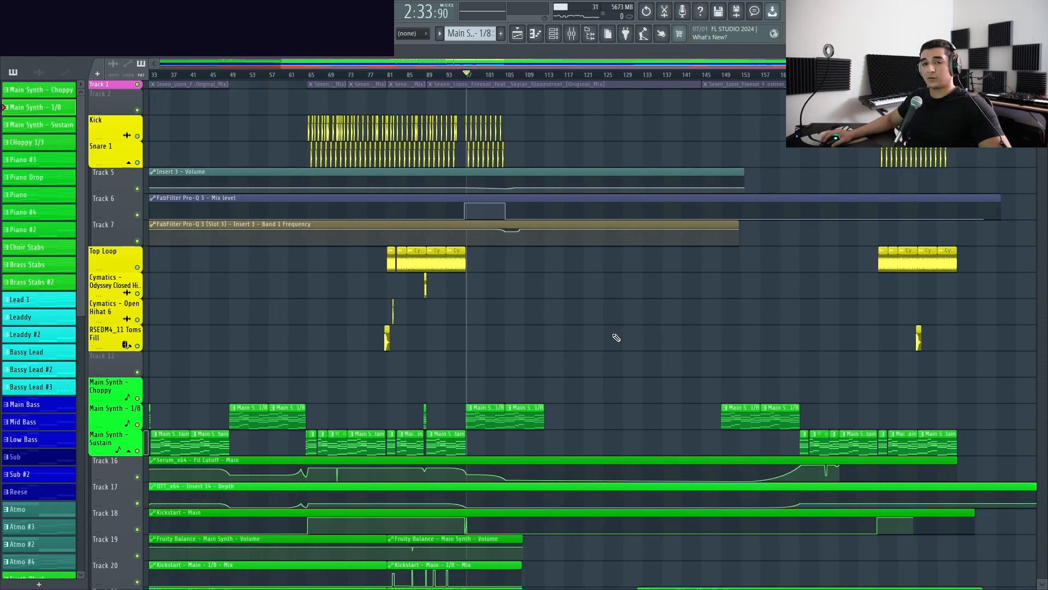
scroll(478, 315, "down", 3)
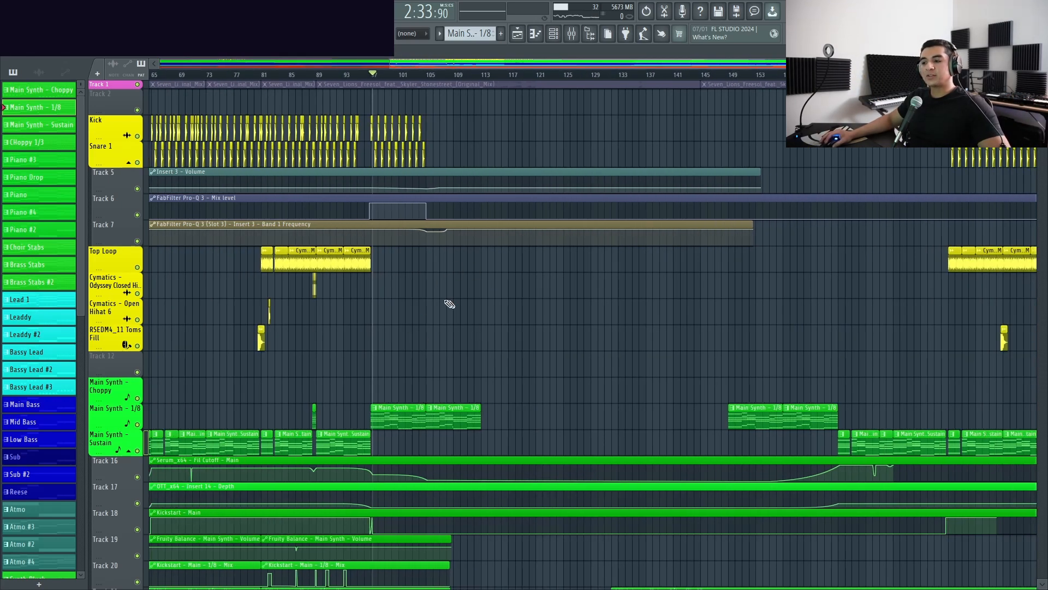
scroll(450, 306, "down", 1)
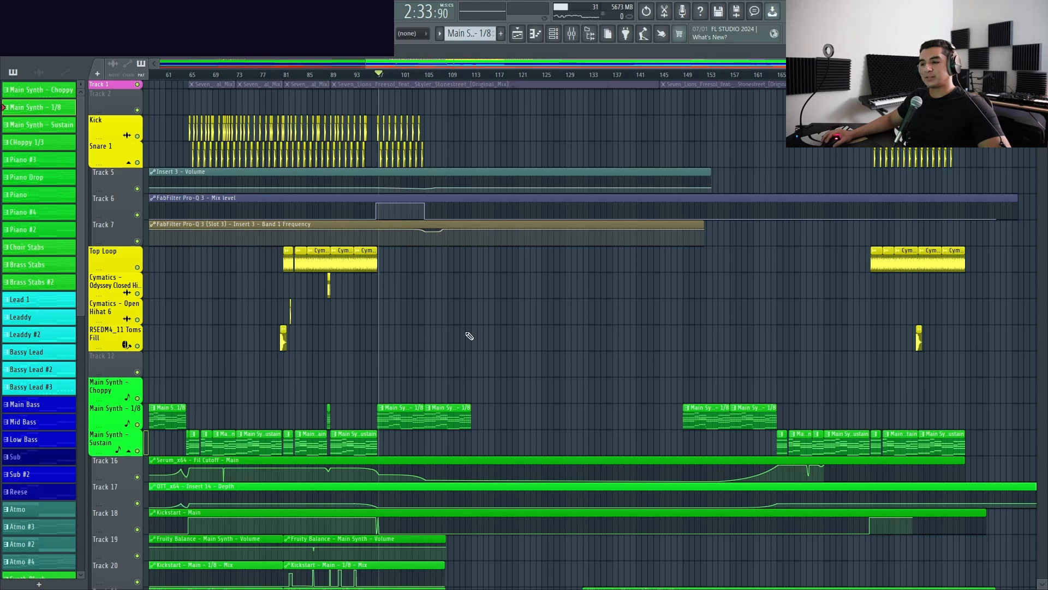
scroll(470, 336, "up", 4)
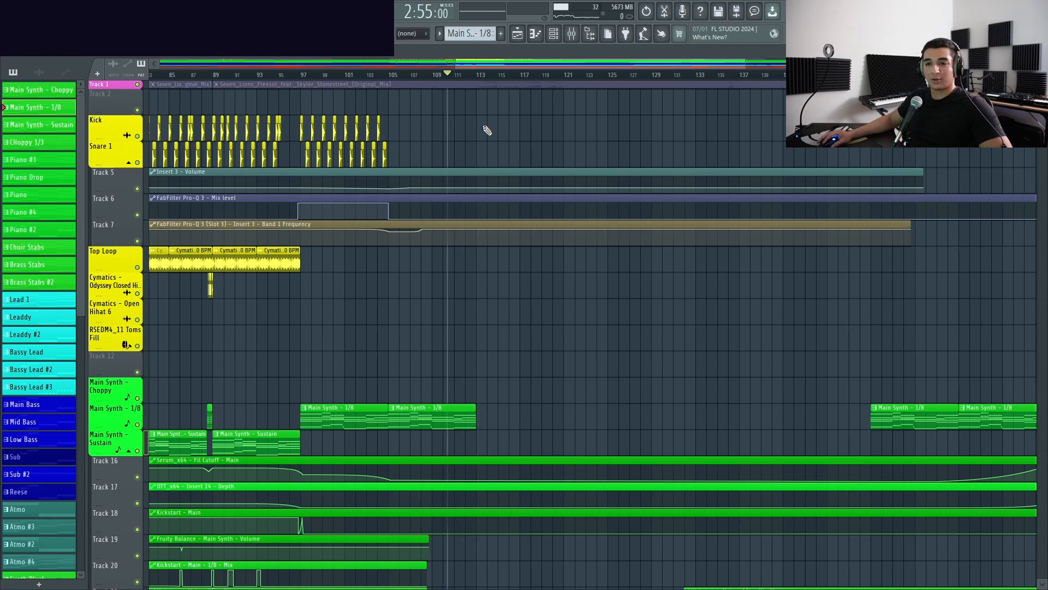
scroll(489, 289, "down", 1)
scroll(509, 330, "right", 4)
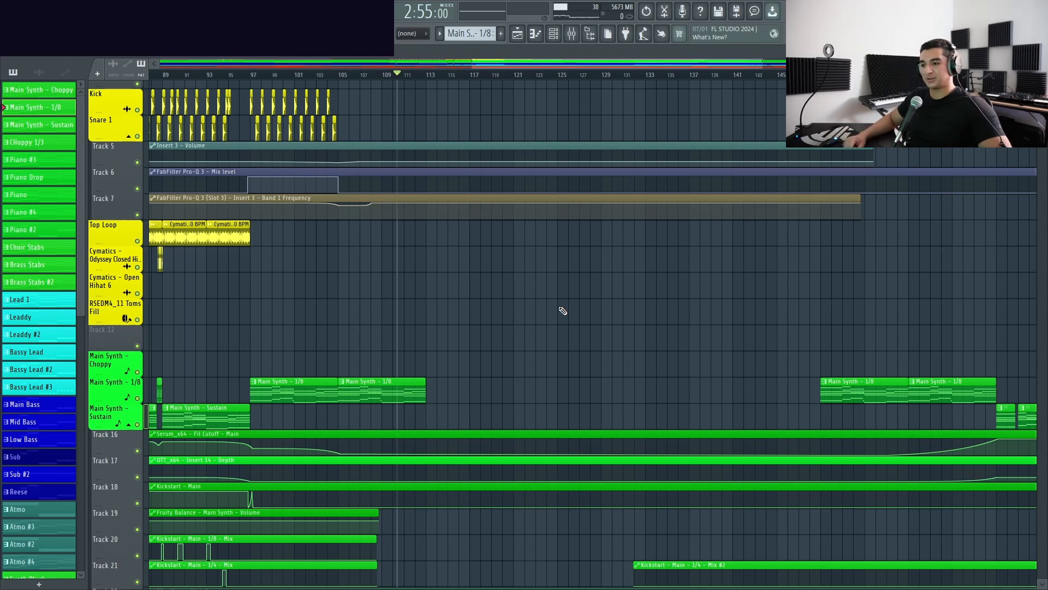
scroll(551, 310, "down", 2)
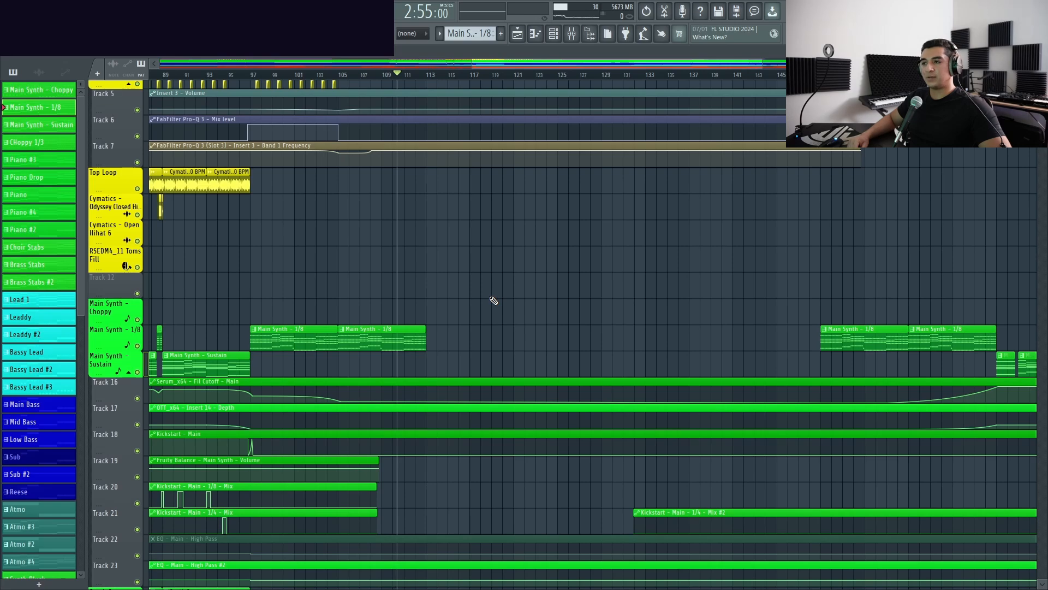
Play the last Main Synth - 1/8 bars from bar 110 and replay the gap around bar 113
key("space")
scroll(493, 300, "down", 6)
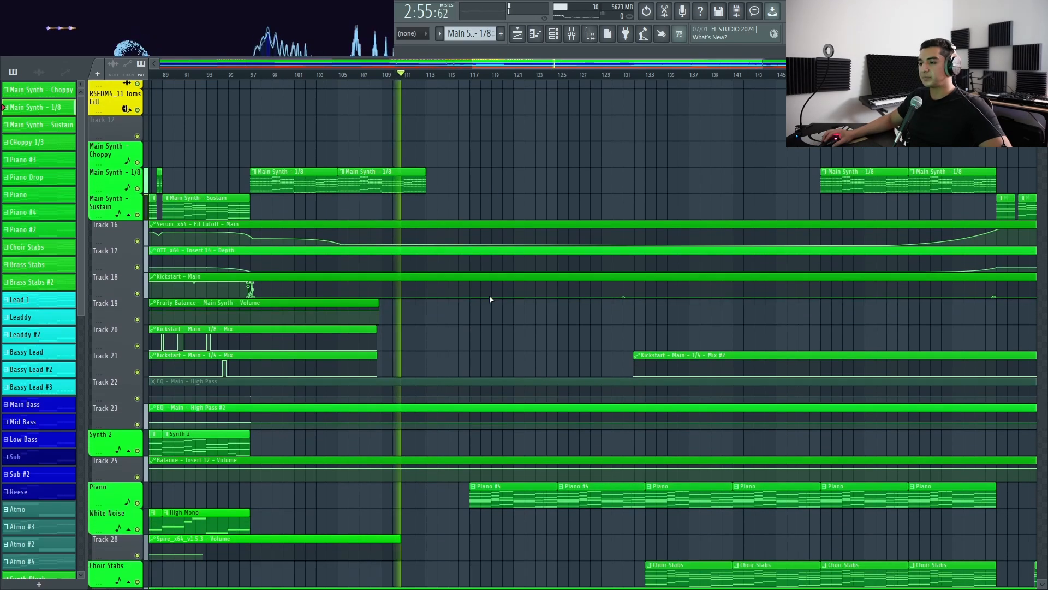
scroll(493, 300, "up", 5, "ctrl")
left_click(273, 76)
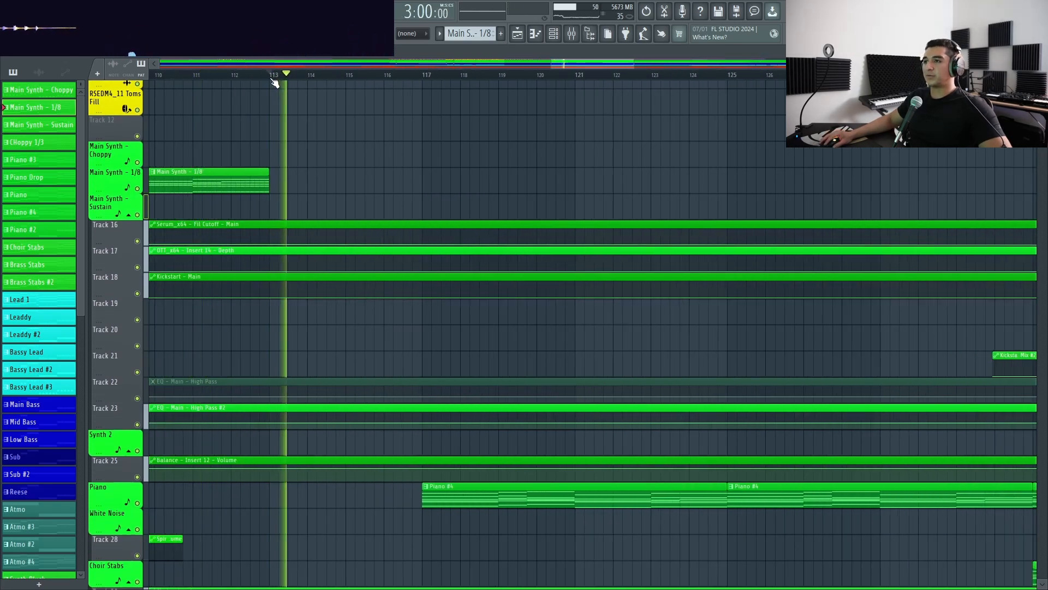
left_click(273, 76)
left_click_drag(338, 76, 425, 78)
left_click(282, 77)
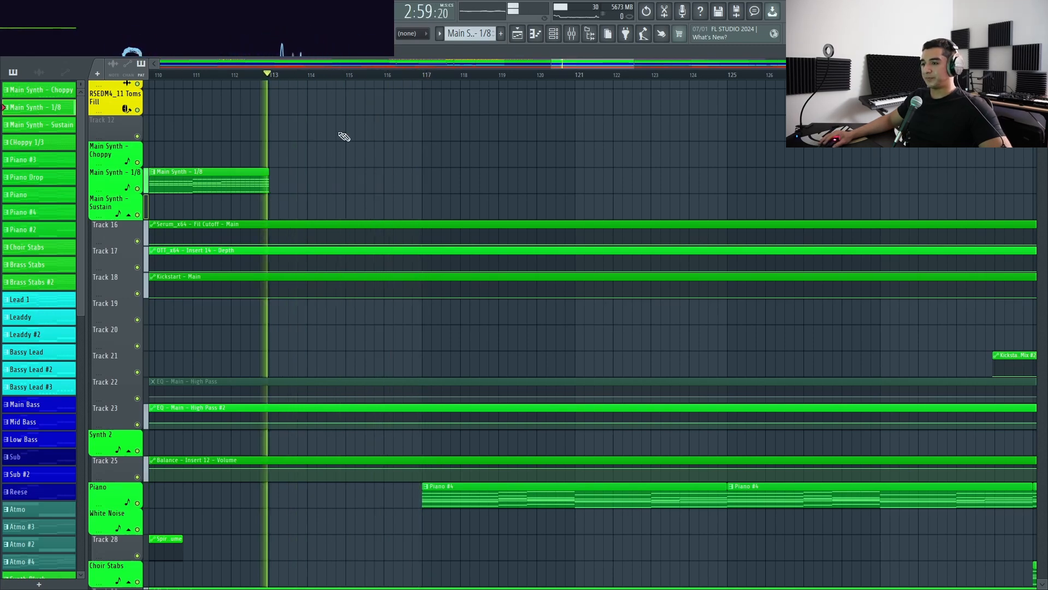
Examine the Piano #4 entry at bar 117 and the synth, bass and lead tracks below it during playback
scroll(384, 150, "down", 5)
scroll(414, 173, "up", 3)
scroll(414, 172, "down", 8)
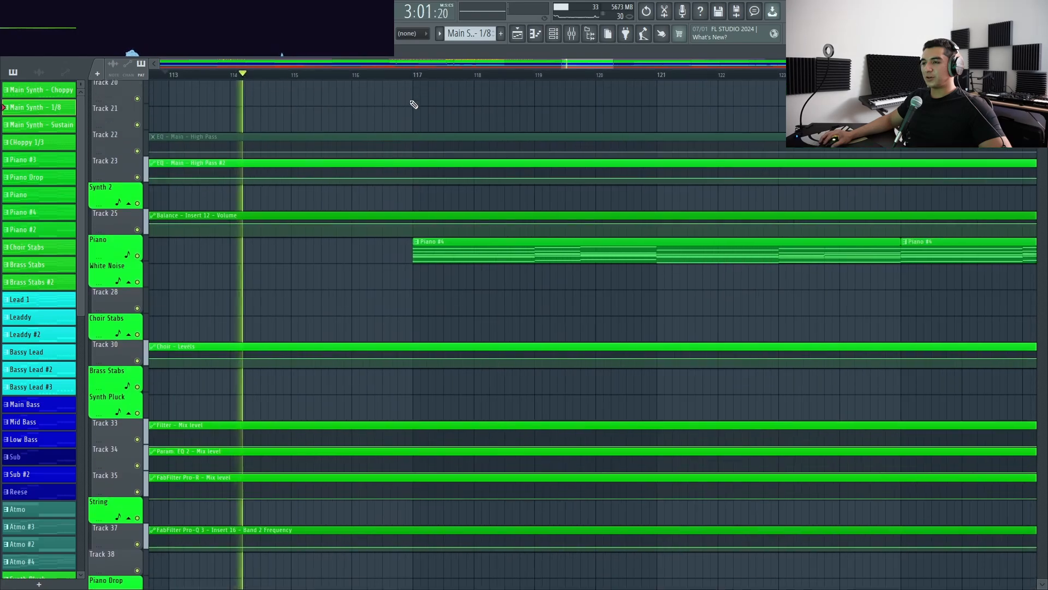
scroll(415, 103, "up", 2)
scroll(332, 186, "down", 15)
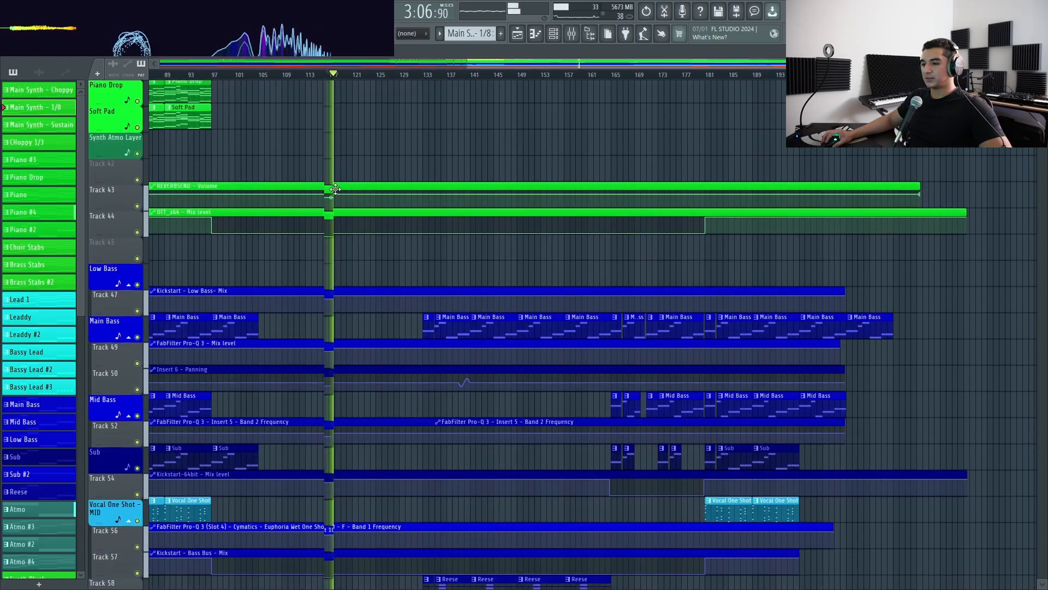
scroll(366, 314, "up", 3)
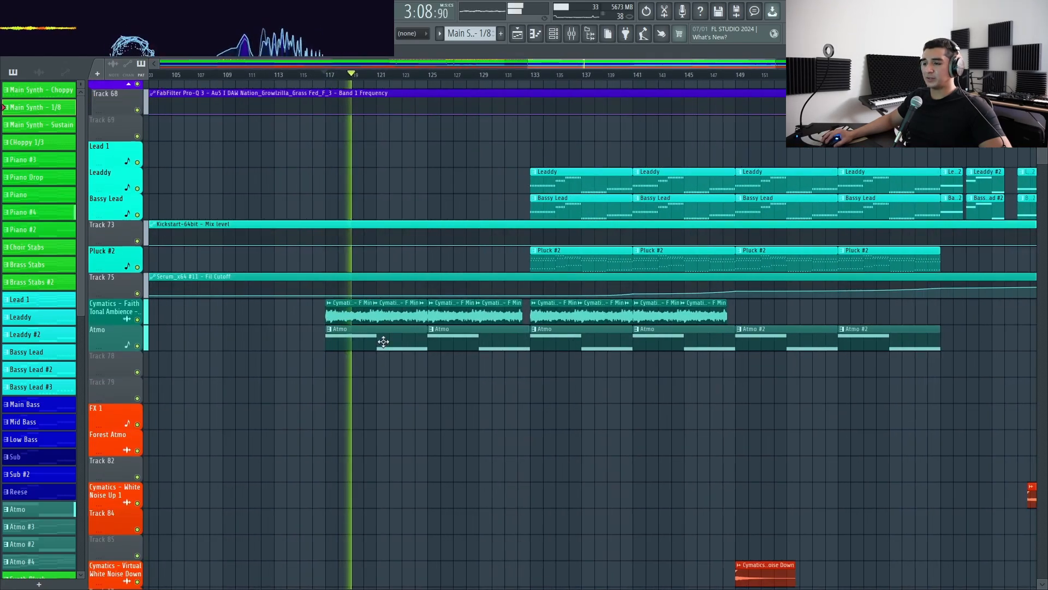
Examine the Cymatics Faith Tonal Ambience and Atmo clips from bar 117 and the lead and pluck clips from bar 133
scroll(379, 339, "down", 5)
scroll(379, 339, "up", 7)
scroll(379, 339, "down", 2)
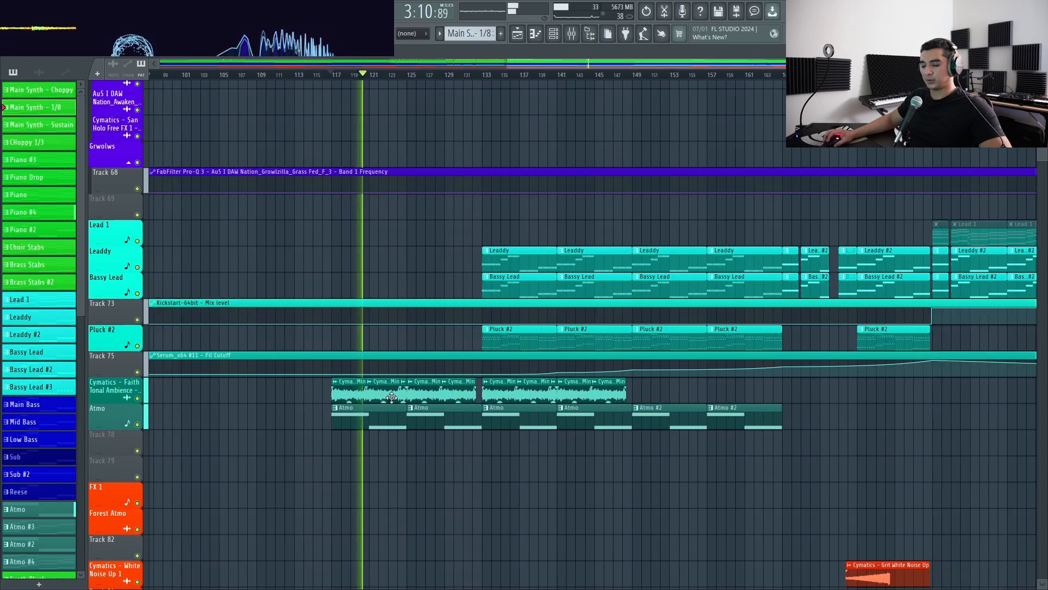
scroll(392, 397, "up", 4)
scroll(313, 281, "down", 2)
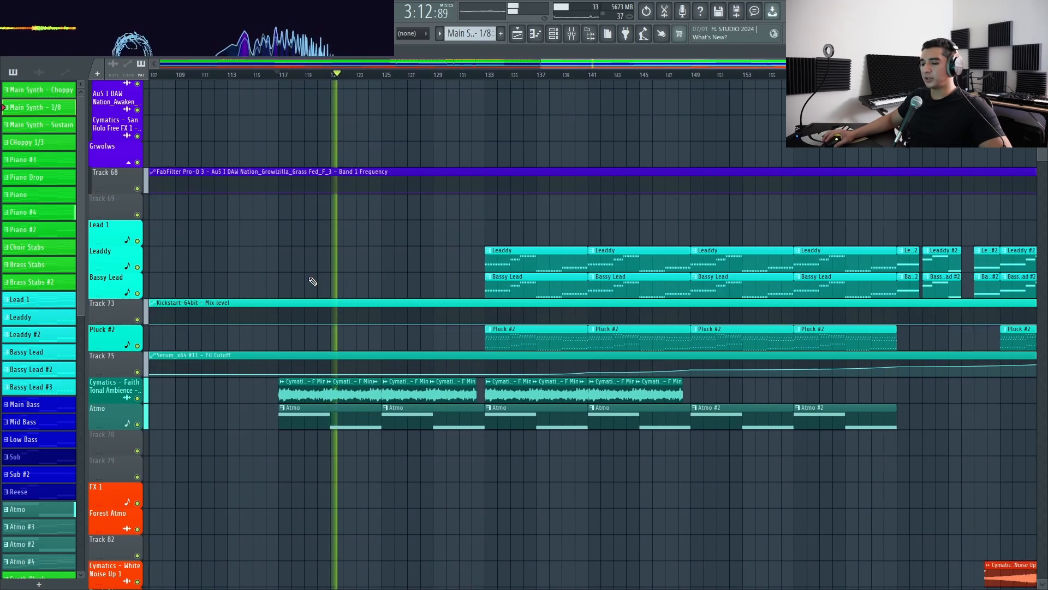
scroll(386, 286, "up", 4)
scroll(339, 286, "down", 2)
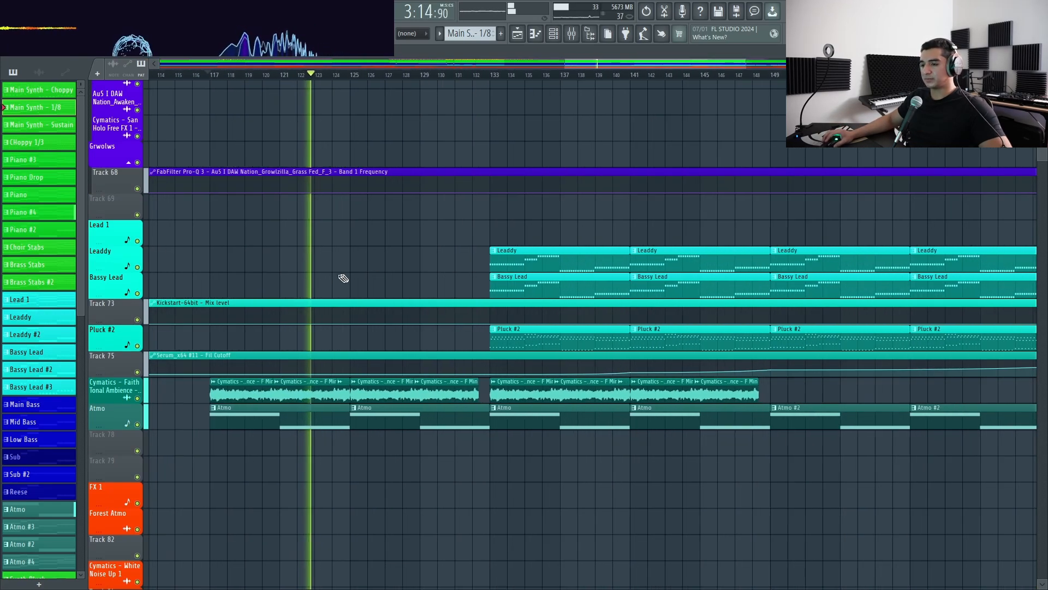
Return to the Piano track and play the Piano #4 clips from around bar 129
scroll(374, 276, "up", 5)
scroll(379, 276, "up", 2)
scroll(454, 265, "up", 3)
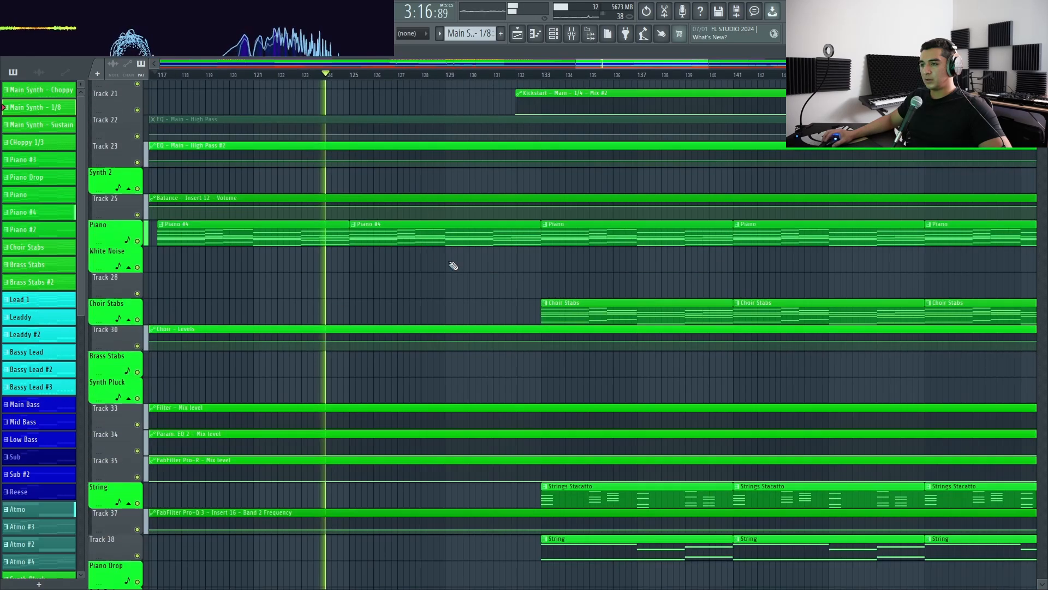
scroll(453, 265, "up", 3)
left_click(437, 81)
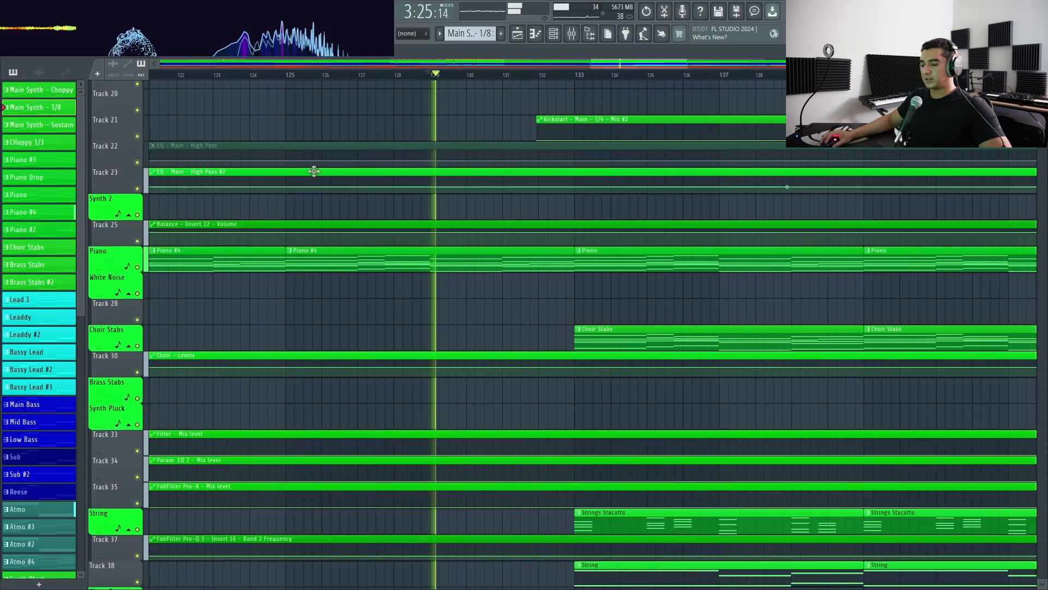
scroll(474, 226, "down", 6)
scroll(563, 233, "down", 2)
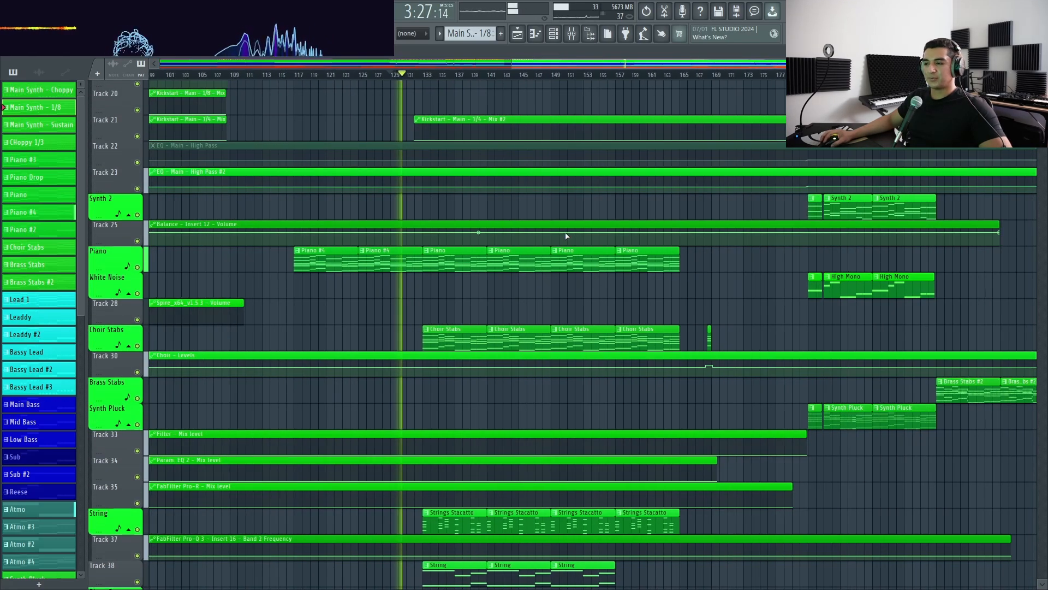
Follow playback into bar 133 and examine the Piano, Choir Stabs and string clips that enter there
scroll(492, 253, "down", 6)
scroll(445, 269, "up", 8)
scroll(433, 279, "up", 4)
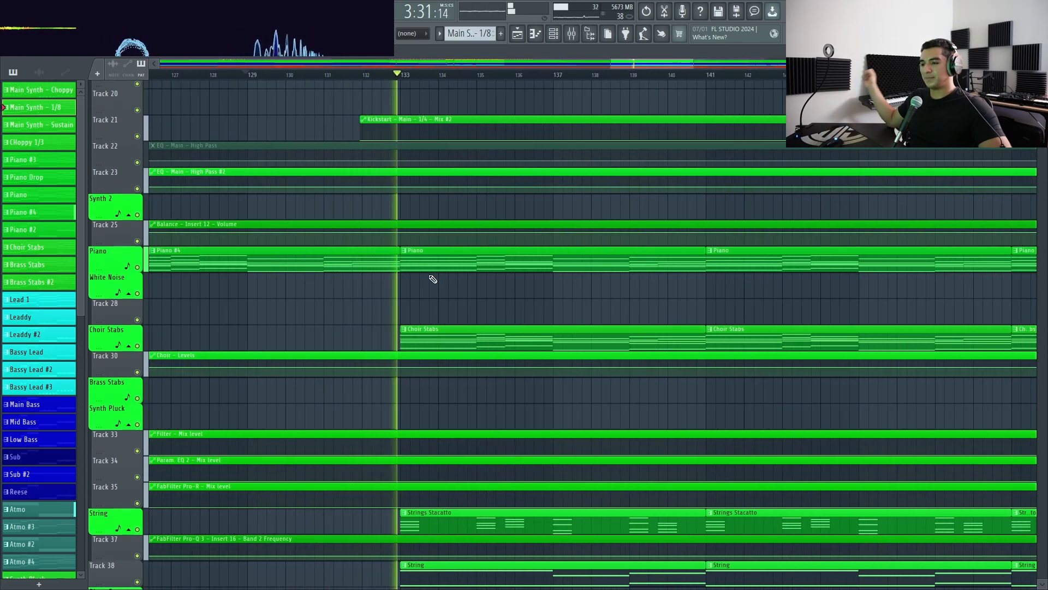
scroll(431, 279, "down", 1)
scroll(313, 285, "down", 8)
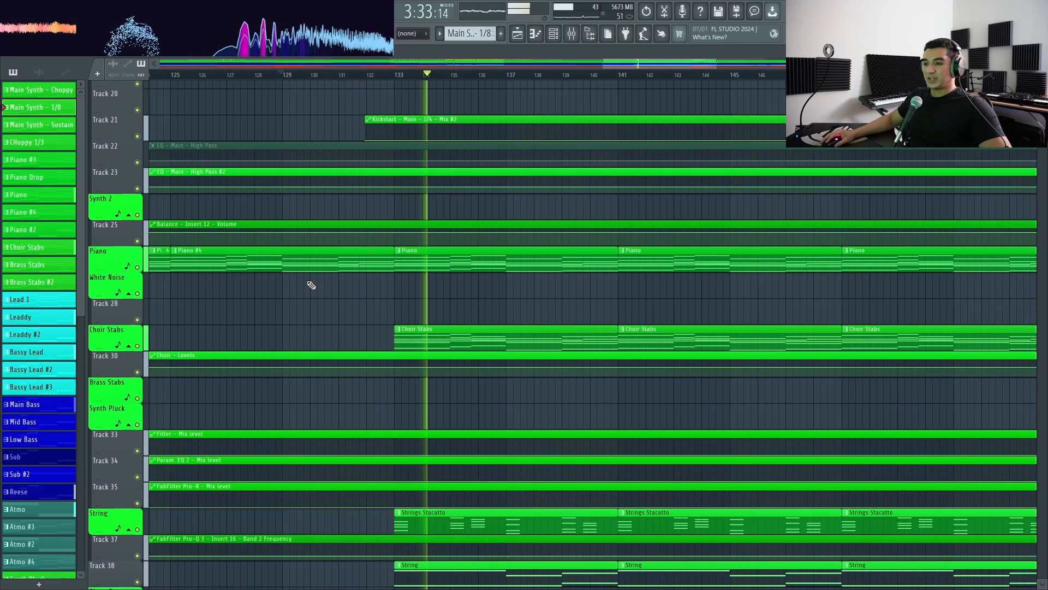
scroll(717, 325, "up", 6)
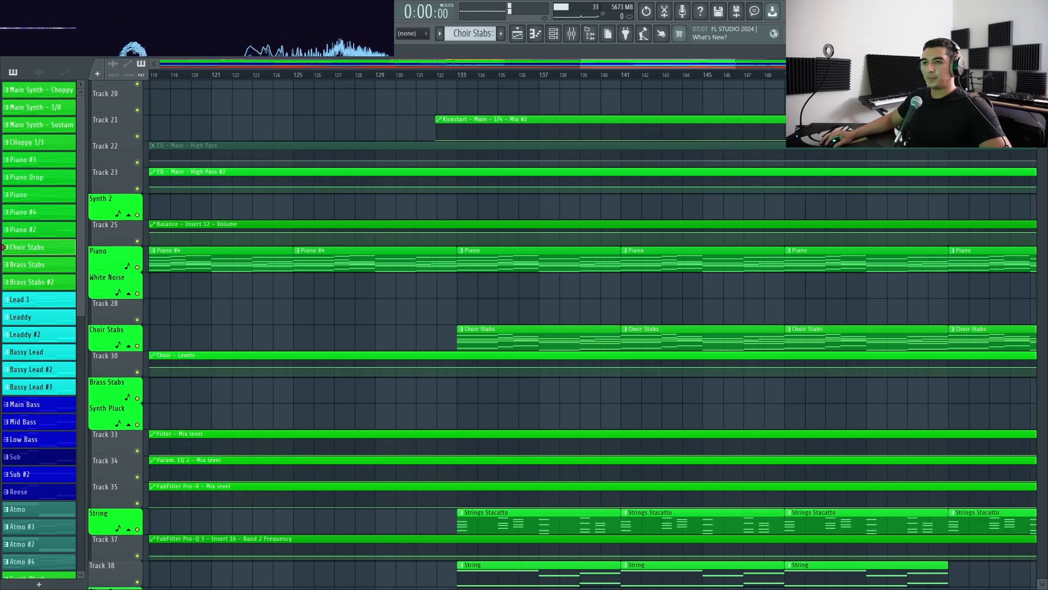
Open the Choir Stab channel's Serum instance and browse its user presets in the PB Light Serum folder
left_click(572, 36)
left_click(553, 35)
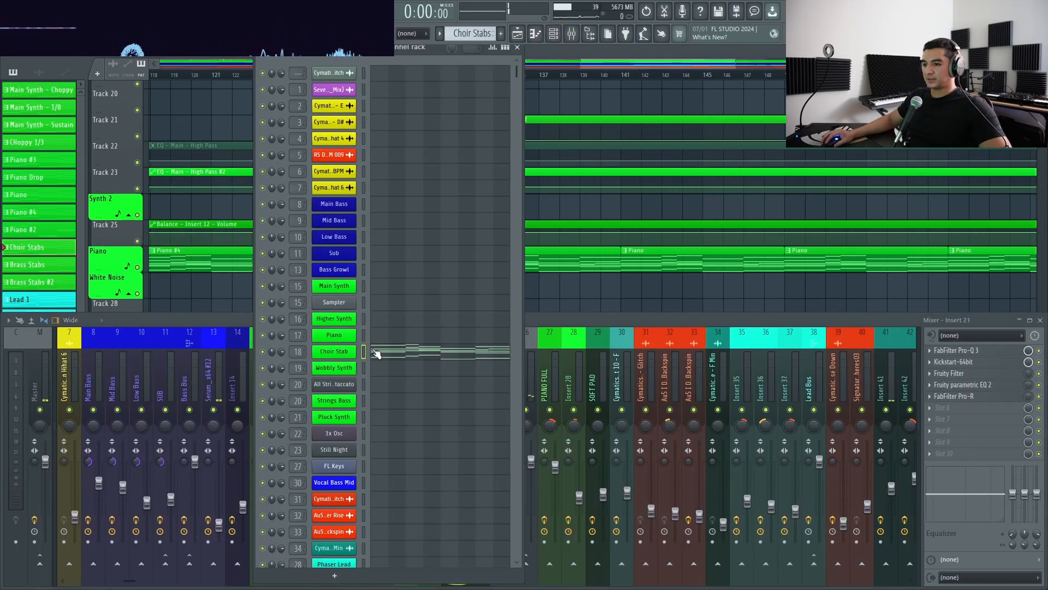
left_click(349, 352)
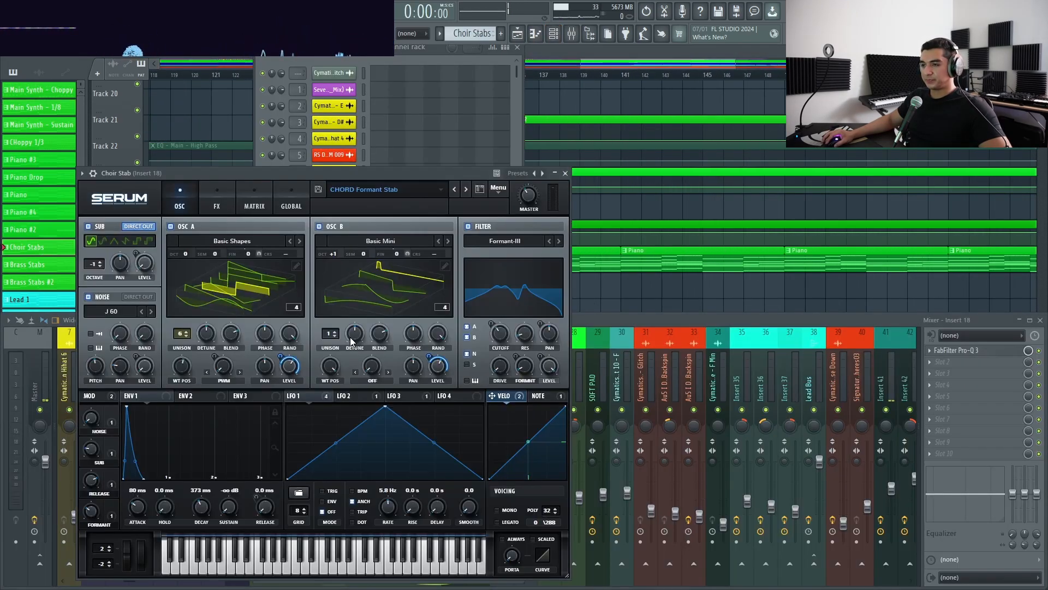
left_click(391, 188)
mouse_move(406, 311)
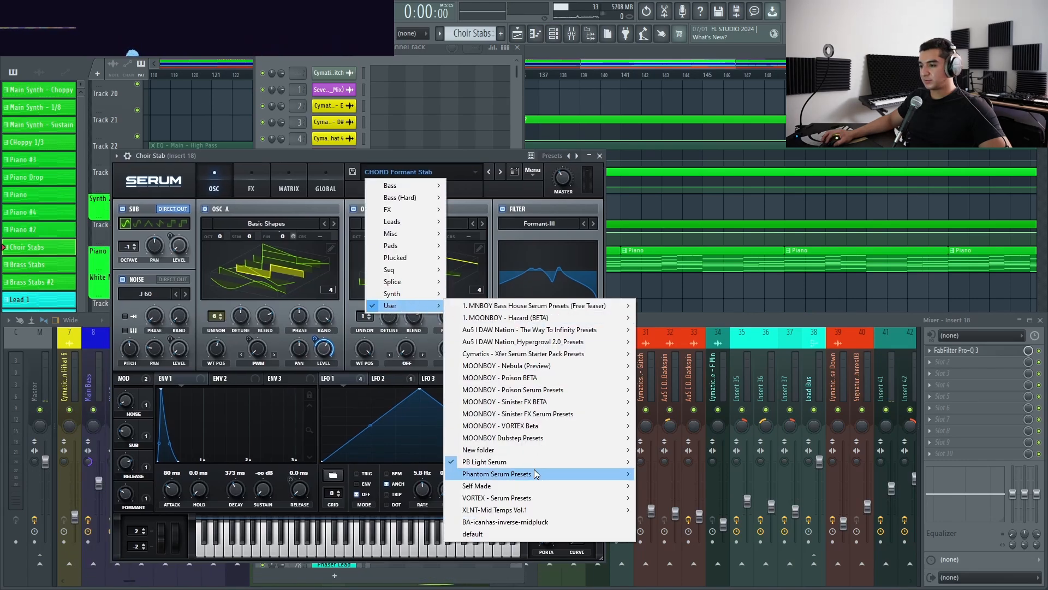
mouse_move(539, 460)
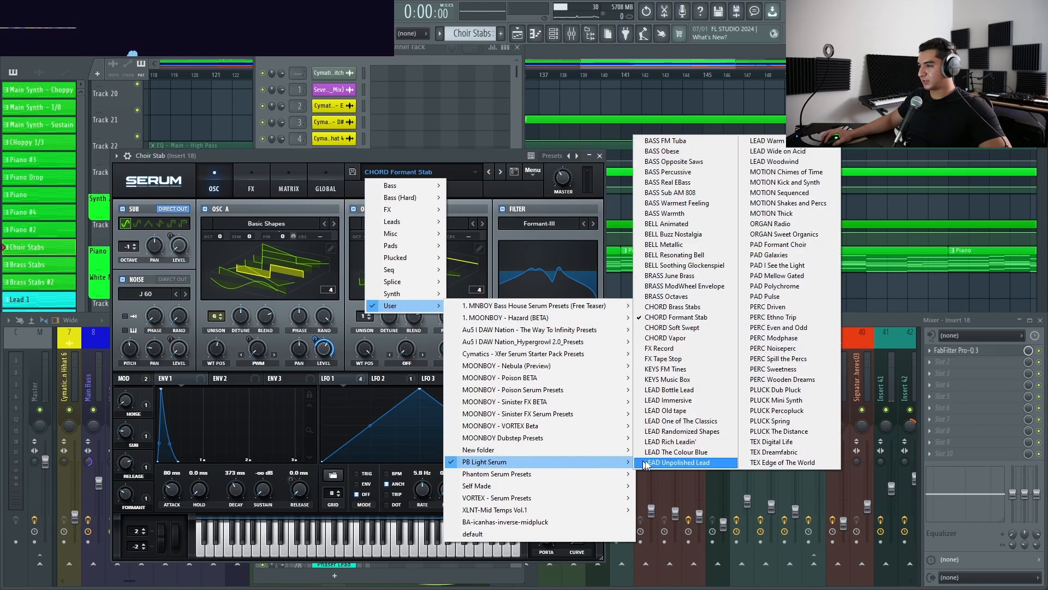
Recheck the Choir Stab preset list without changing the preset, and close Serum and the channel rack
left_click(399, 158)
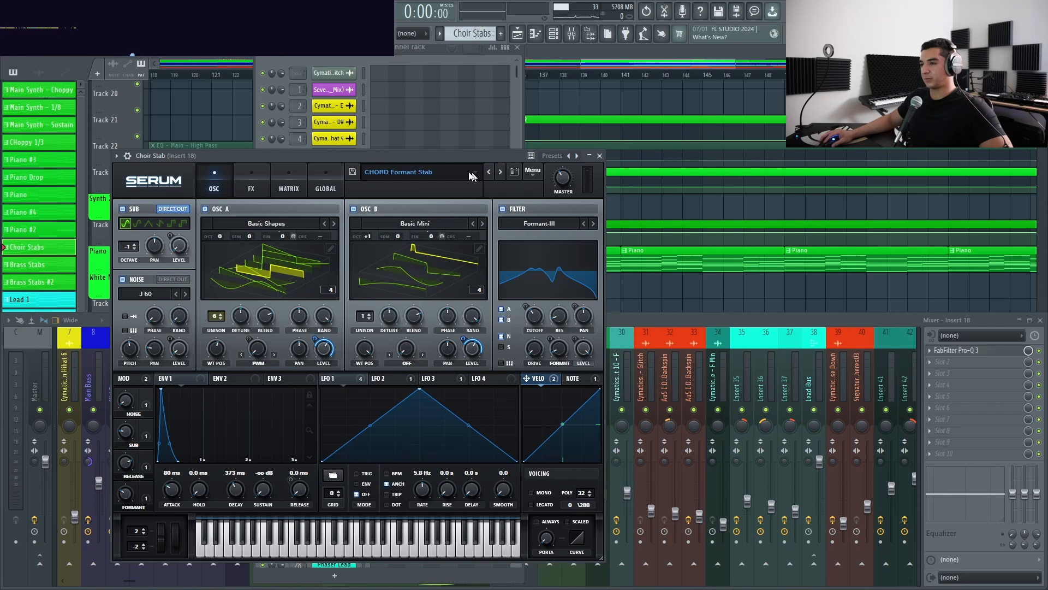
left_click(448, 172)
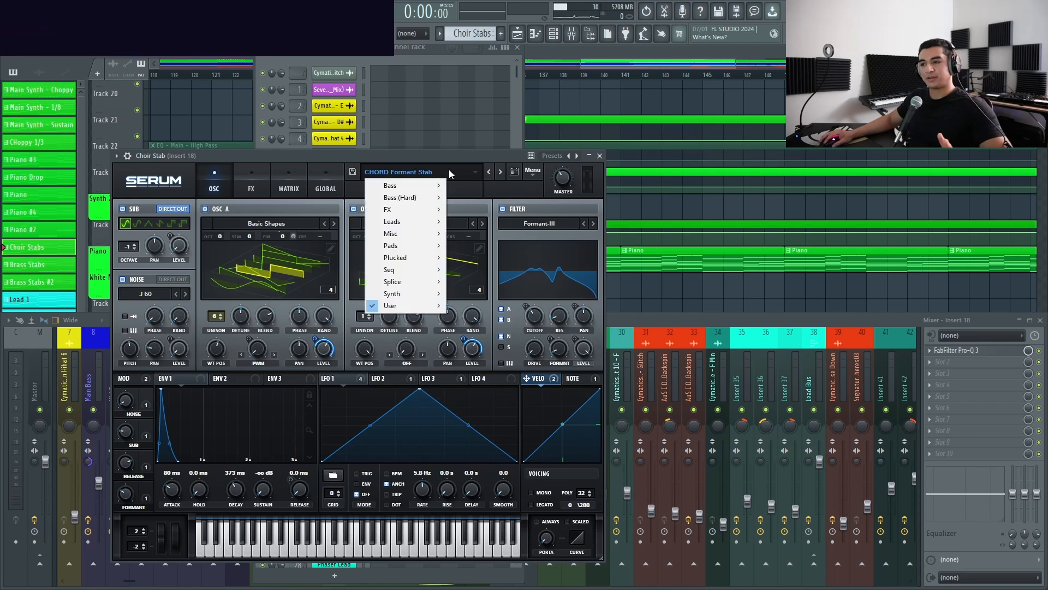
left_click(466, 157)
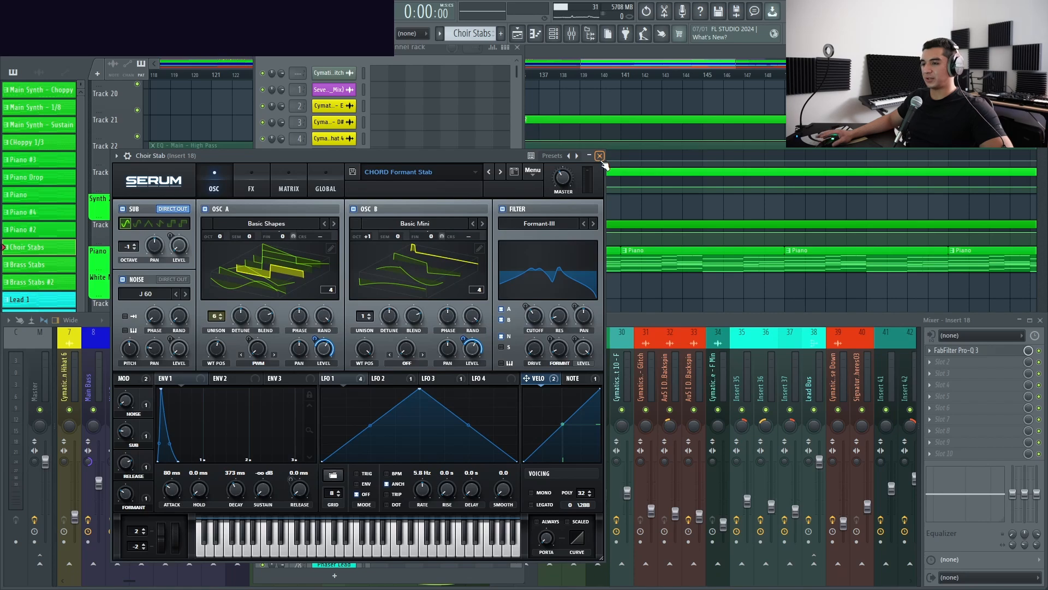
left_click(464, 171)
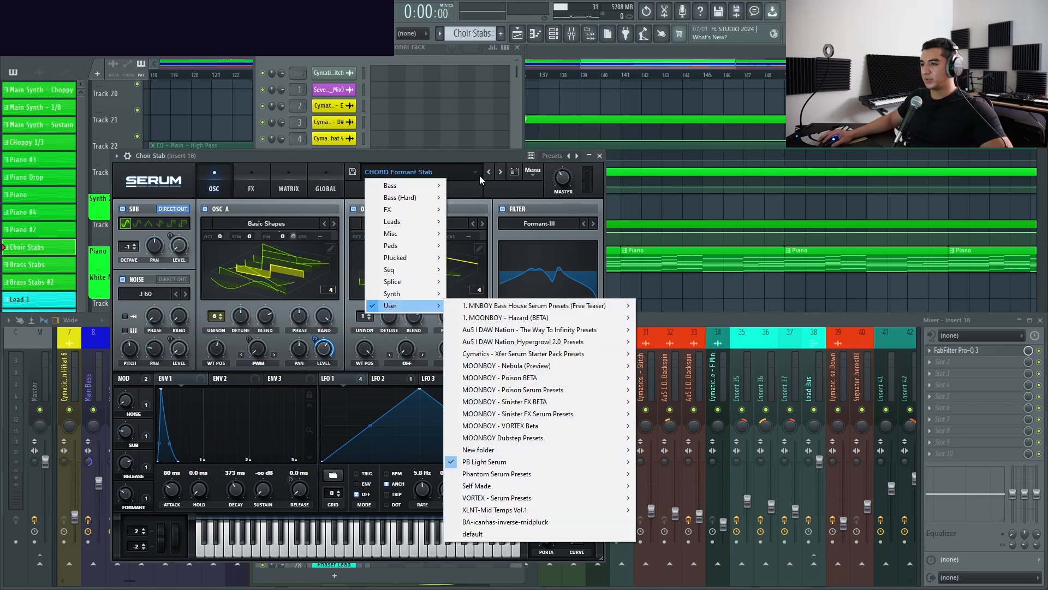
left_click(523, 152)
left_click(599, 156)
left_click(519, 49)
Set the playhead at bar 133 and hide the mixer to show the full arrangement
scroll(451, 262, "down", 5)
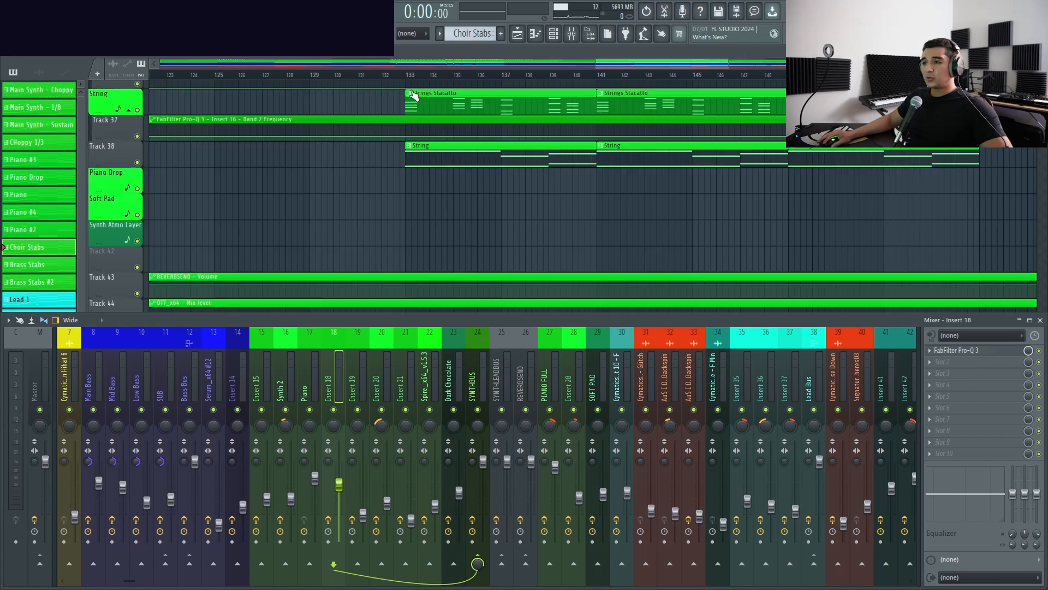
left_click(407, 75)
key("F9")
scroll(431, 214, "up", 3)
scroll(431, 213, "up", 3)
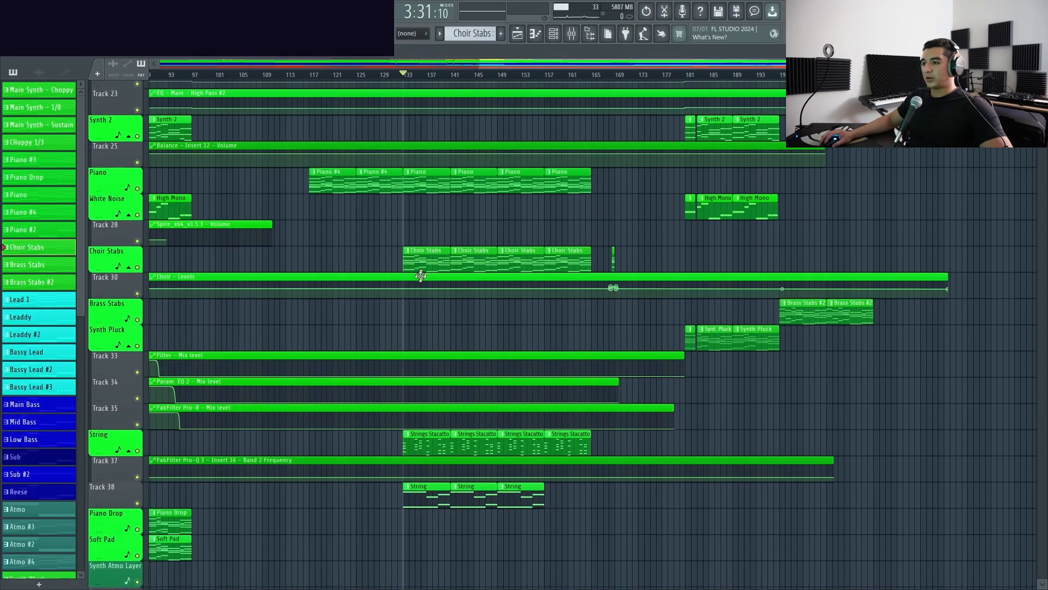
Open the Strings Stacatto pattern's notes, audition them and return to the arrangement
key("ctrl")
scroll(416, 276, "up", 2)
scroll(422, 277, "down", 3)
double_click(422, 277)
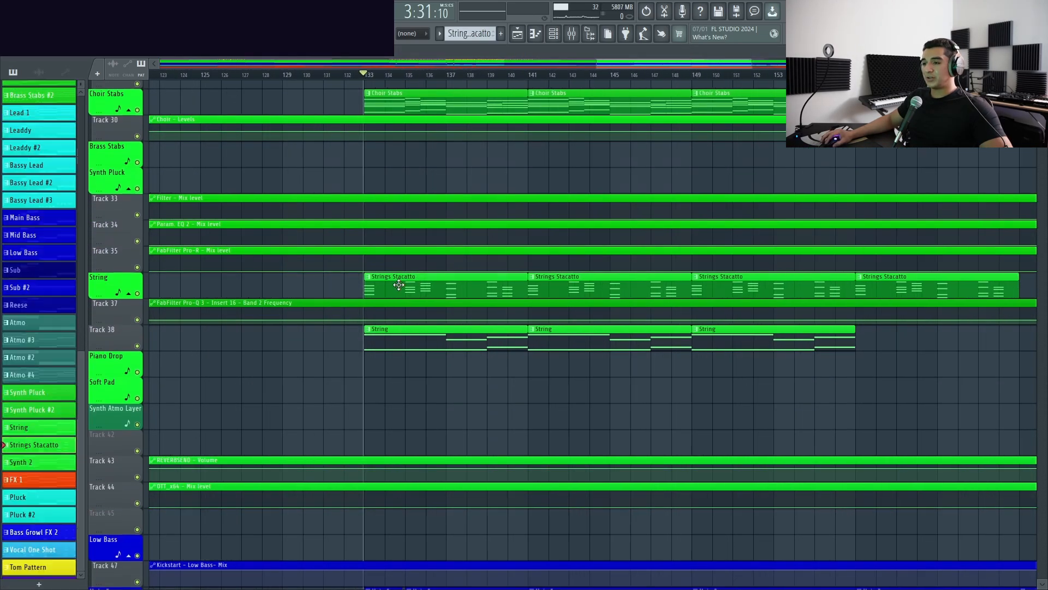
key("space")
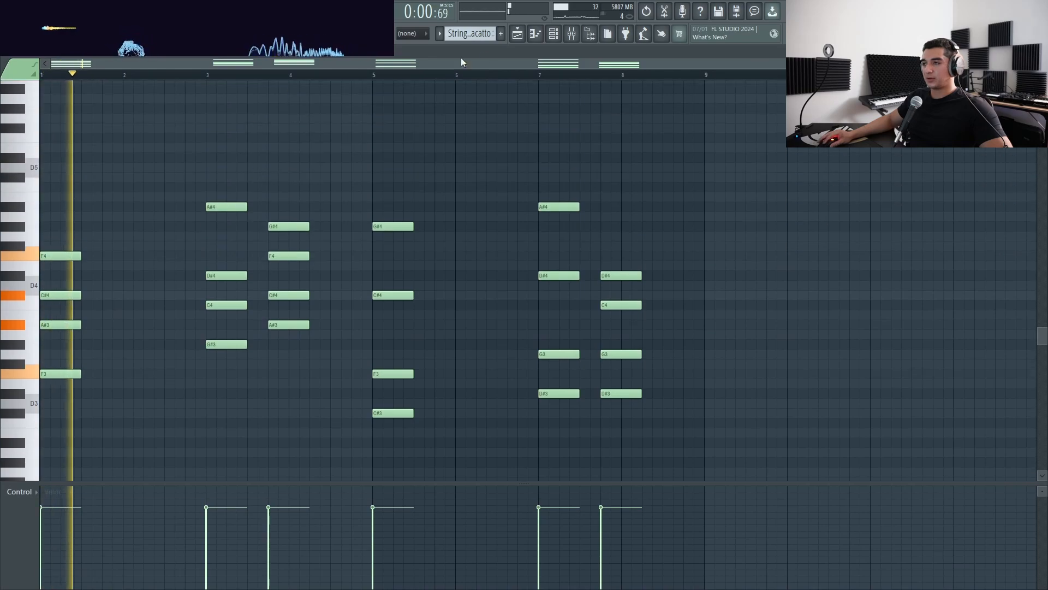
key("F7")
scroll(418, 292, "up", 1)
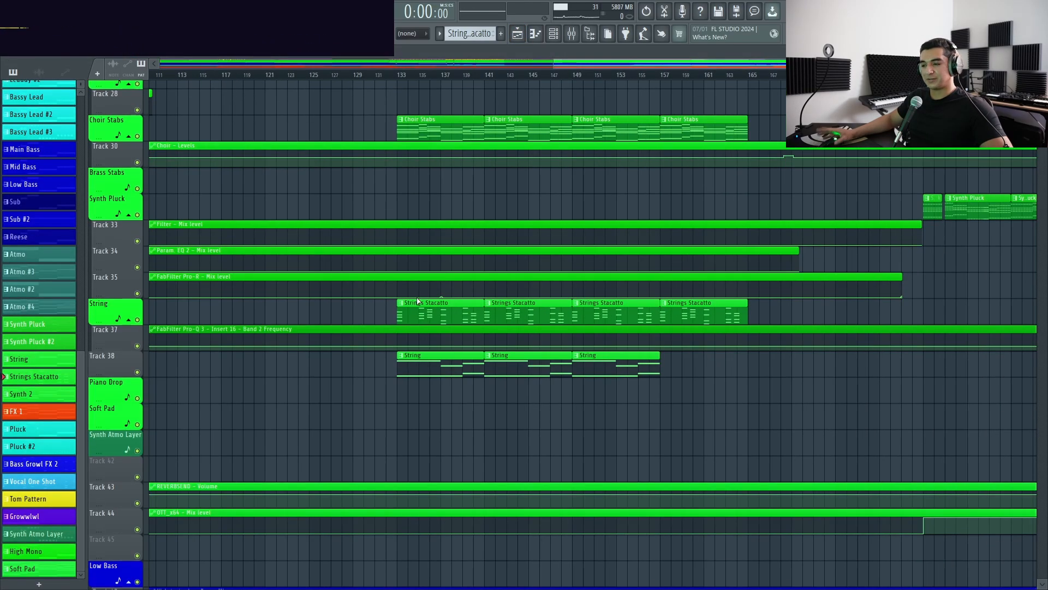
Play the arrangement from just before bar 133, at the end of the last Piano #4 clip
scroll(431, 338, "up", 14)
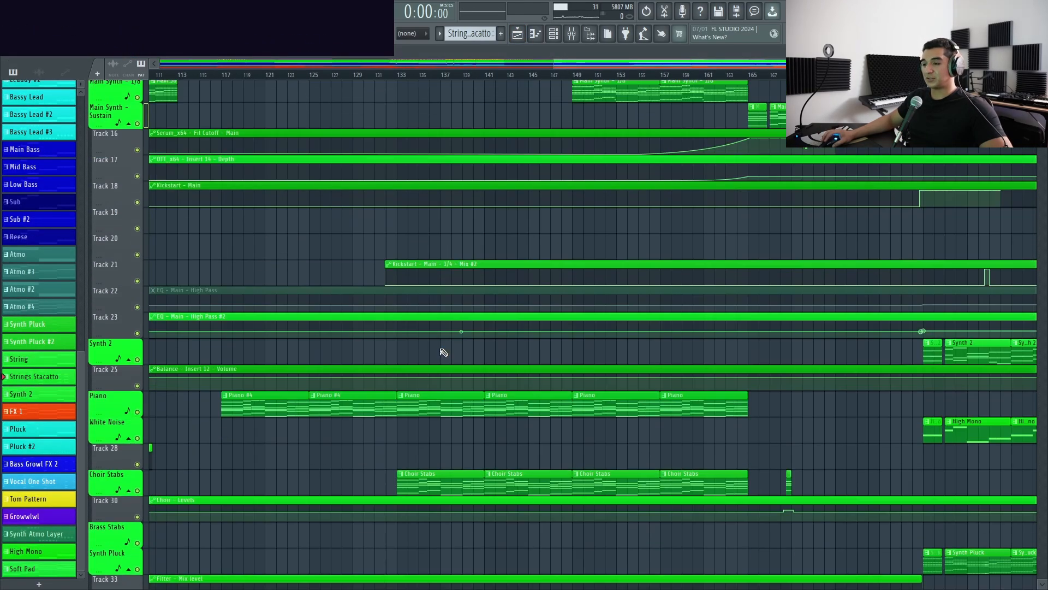
scroll(398, 344, "down", 4)
scroll(403, 281, "up", 3)
scroll(403, 281, "up", 6)
left_click(382, 75)
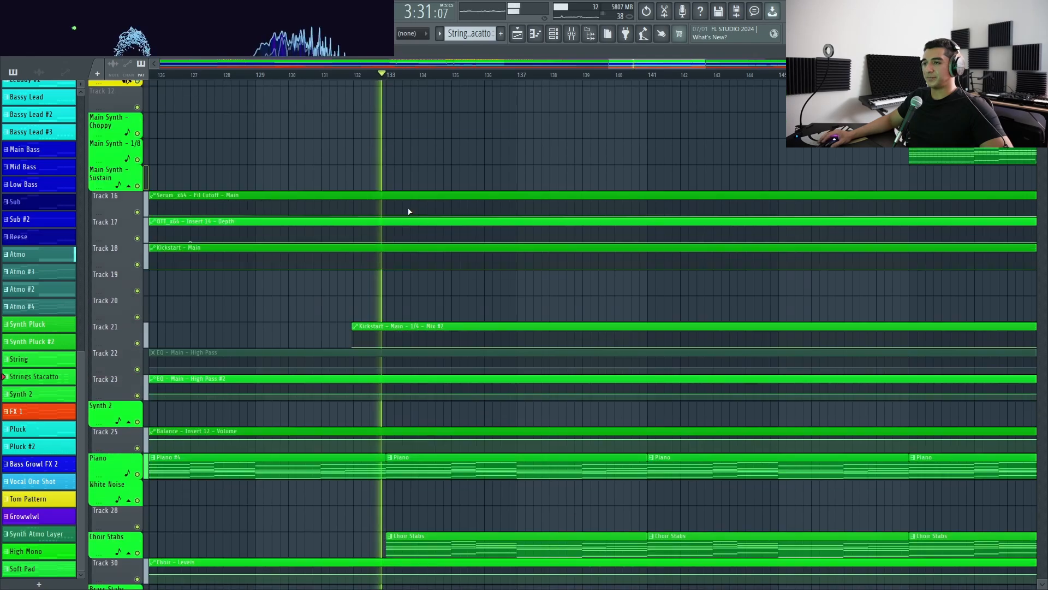
Examine the Main Bass, Reese, Bass Growl FX 2 and BASS FX clips from bar 133 during playback
scroll(415, 246, "down", 20)
scroll(419, 281, "down", 2)
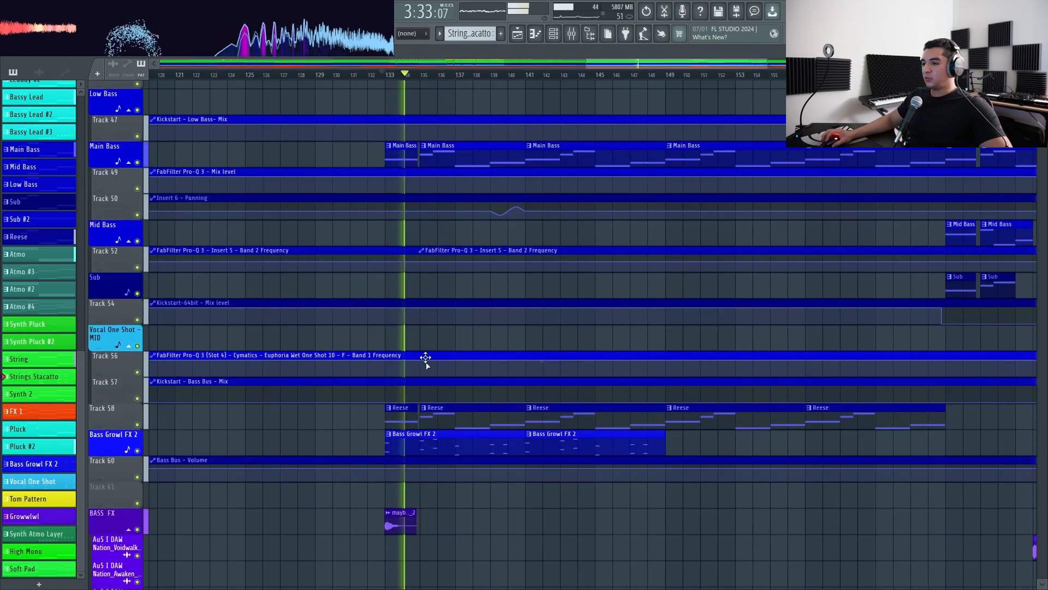
scroll(425, 357, "down", 2)
scroll(327, 383, "down", 6)
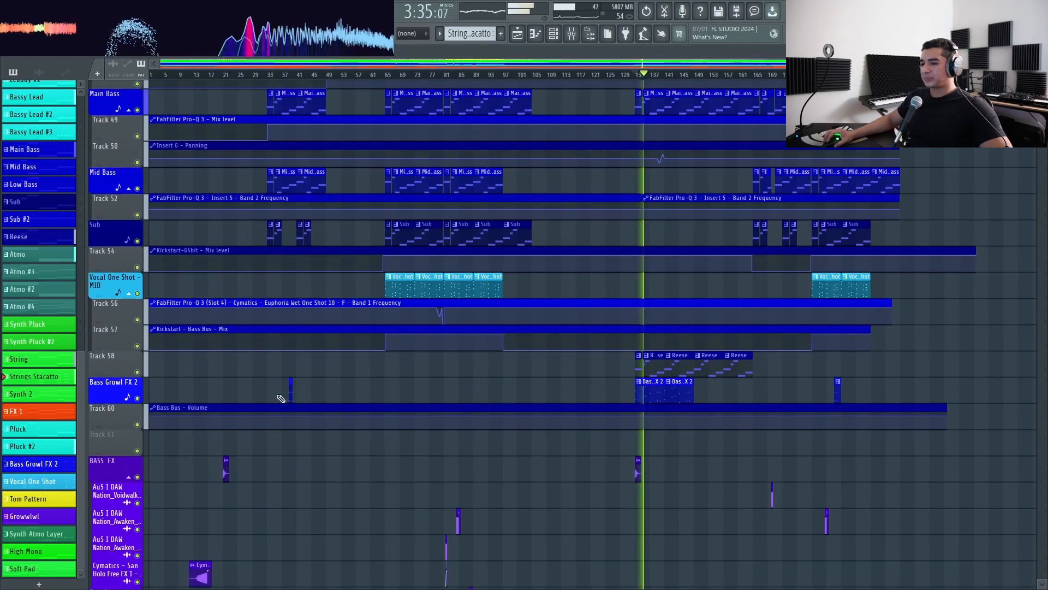
Locate the short Bass Growl FX 2 clip at bar 39 in the first drop and play it
scroll(289, 396, "up", 10)
scroll(502, 180, "up", 2, "ctrl")
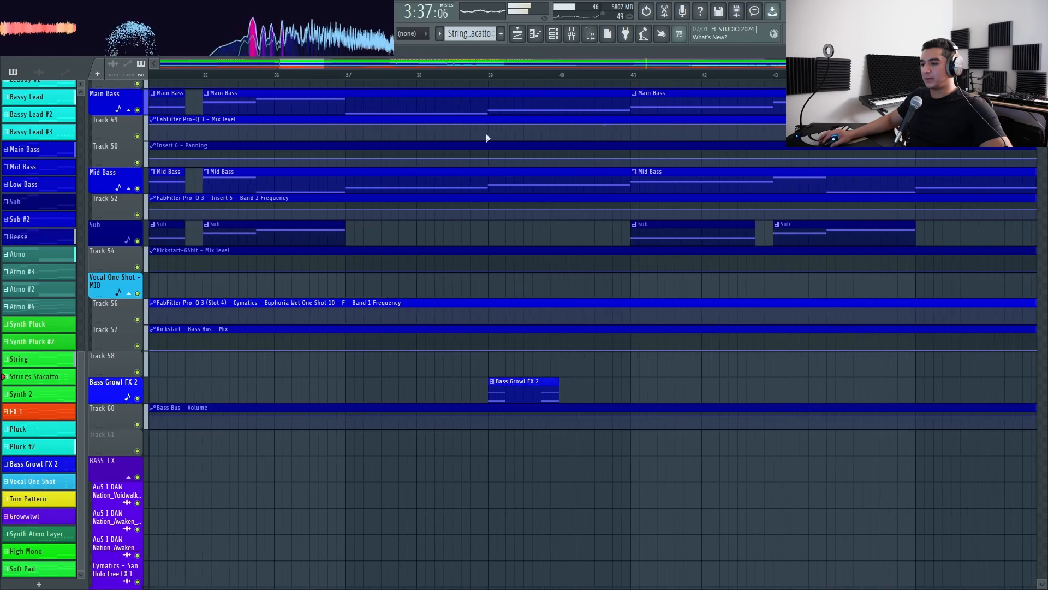
scroll(332, 218, "down", 6, "ctrl")
scroll(332, 218, "down", 3)
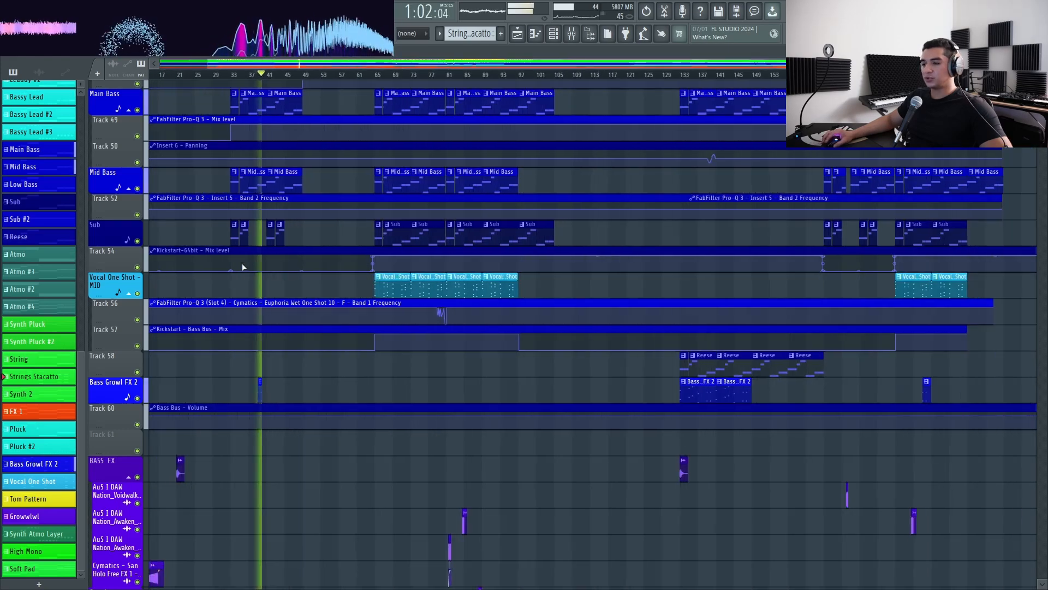
Replay the section from just before bar 133 and examine its Reese and Bass Growl FX 2 clips
scroll(700, 369, "up", 4, "ctrl")
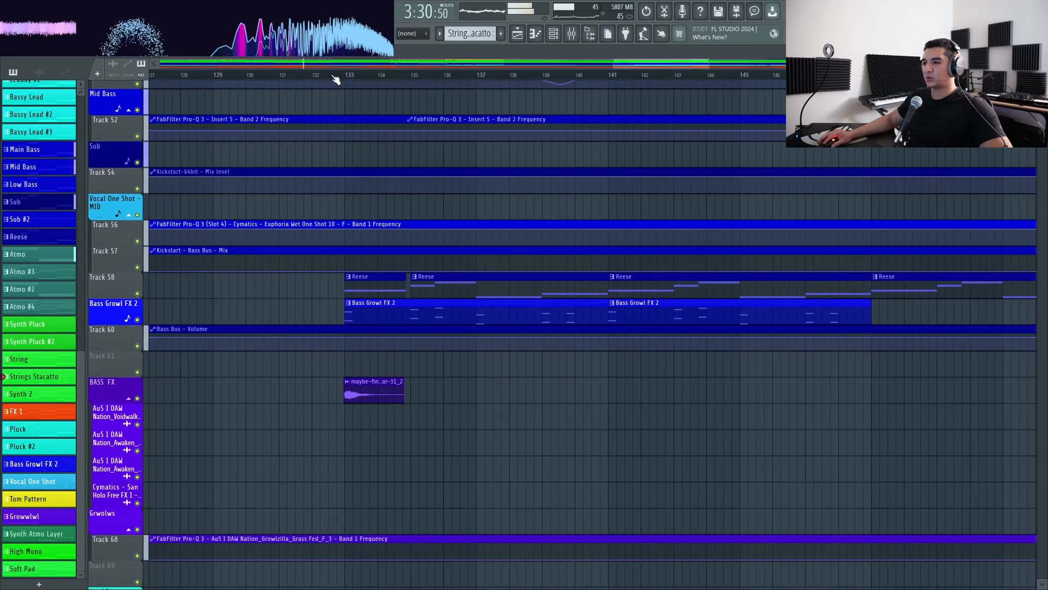
scroll(415, 260, "down", 1)
scroll(436, 295, "down", 6, "ctrl")
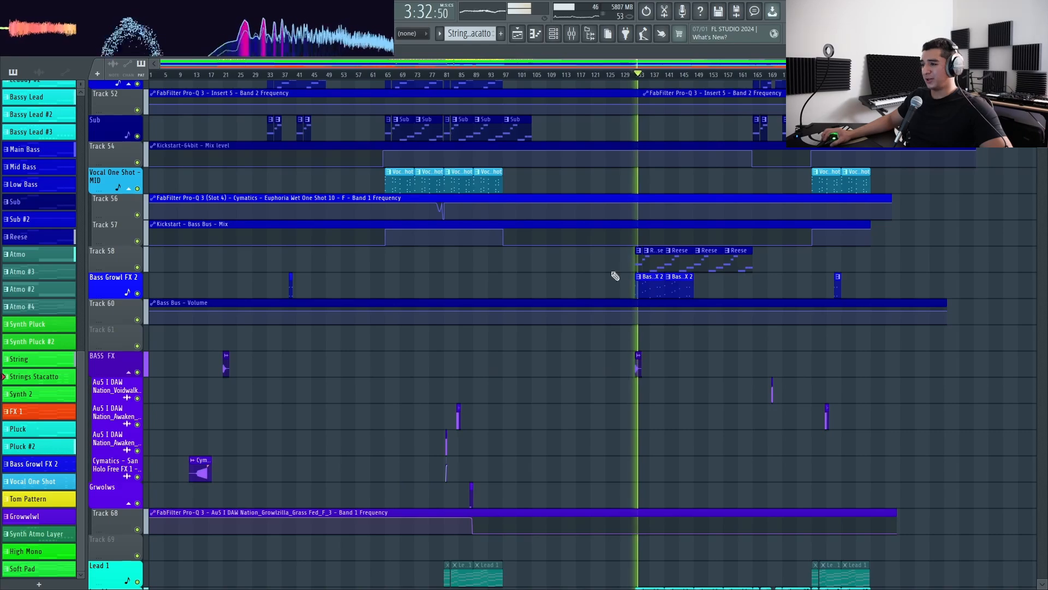
scroll(615, 276, "up", 5)
scroll(547, 385, "up", 2, "ctrl")
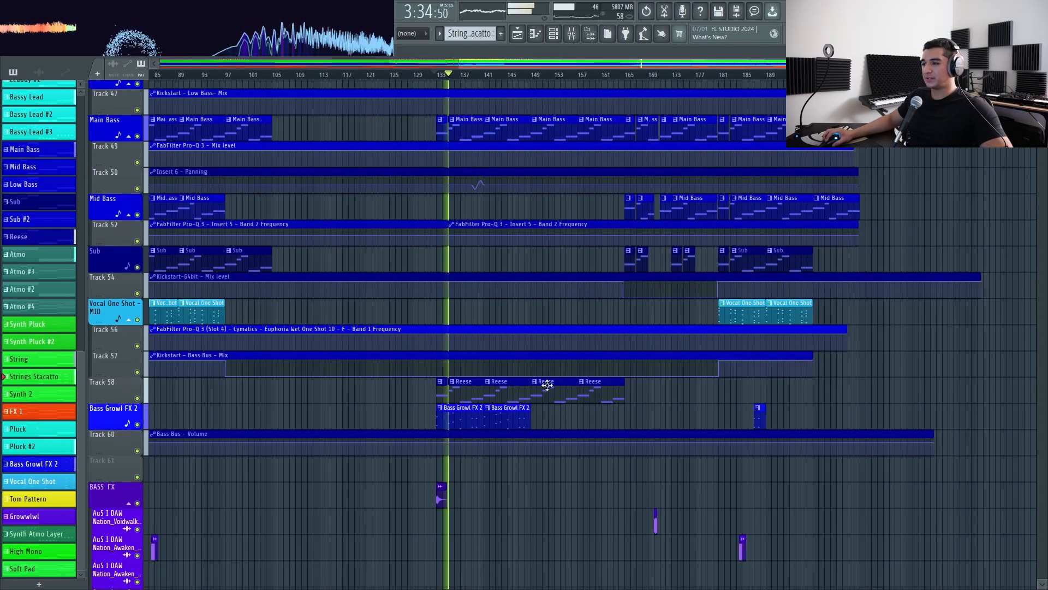
Stop playback and review the synth, Leaddy, Bassy Lead, Pluck #2 and Atmo clips from bar 133
scroll(547, 385, "up", 19)
key("space")
scroll(469, 240, "up", 6)
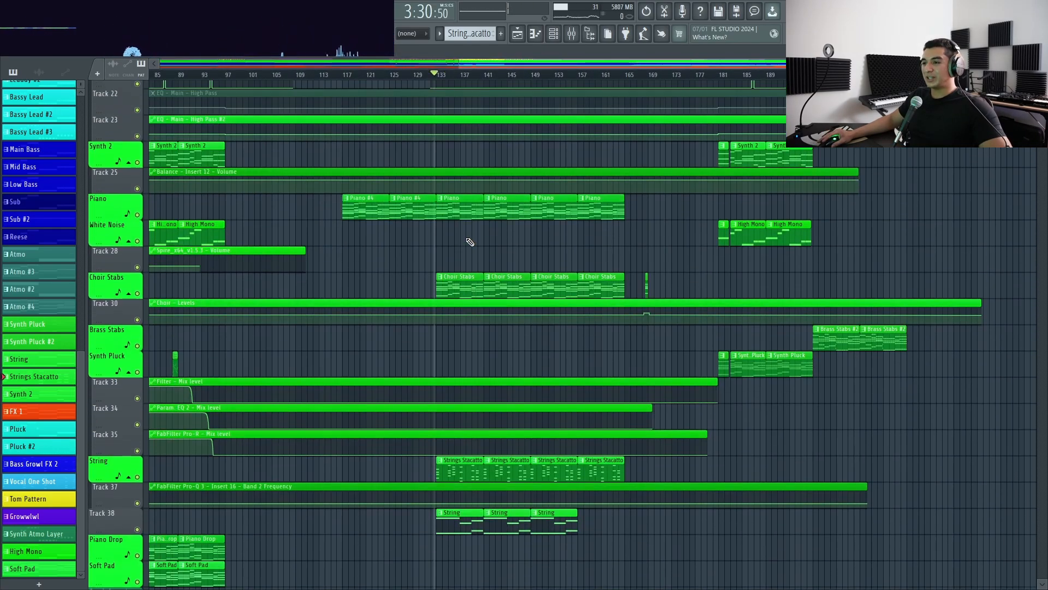
scroll(476, 254, "down", 20)
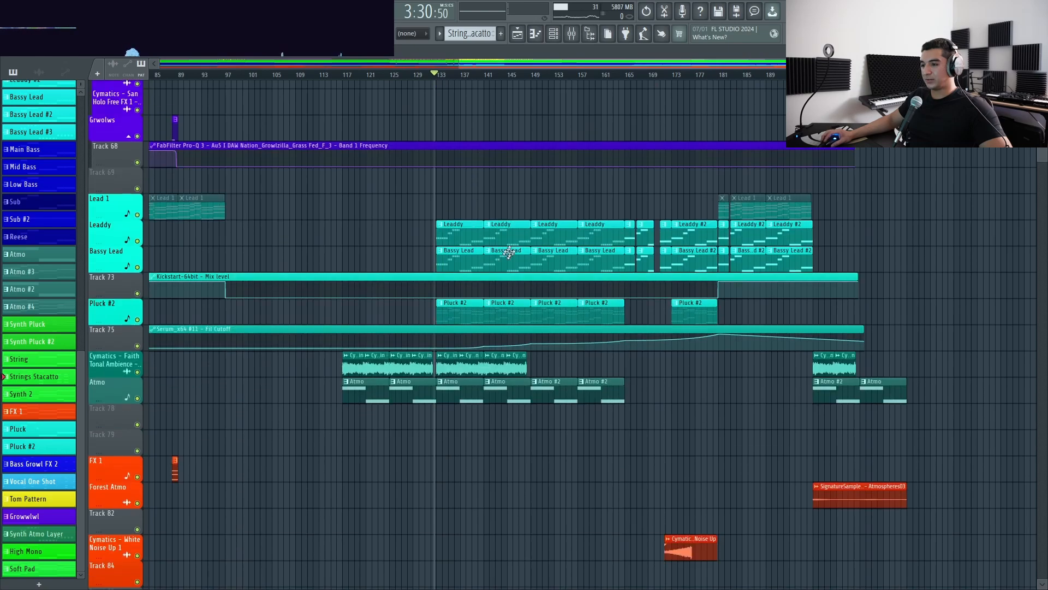
scroll(497, 268, "up", 20)
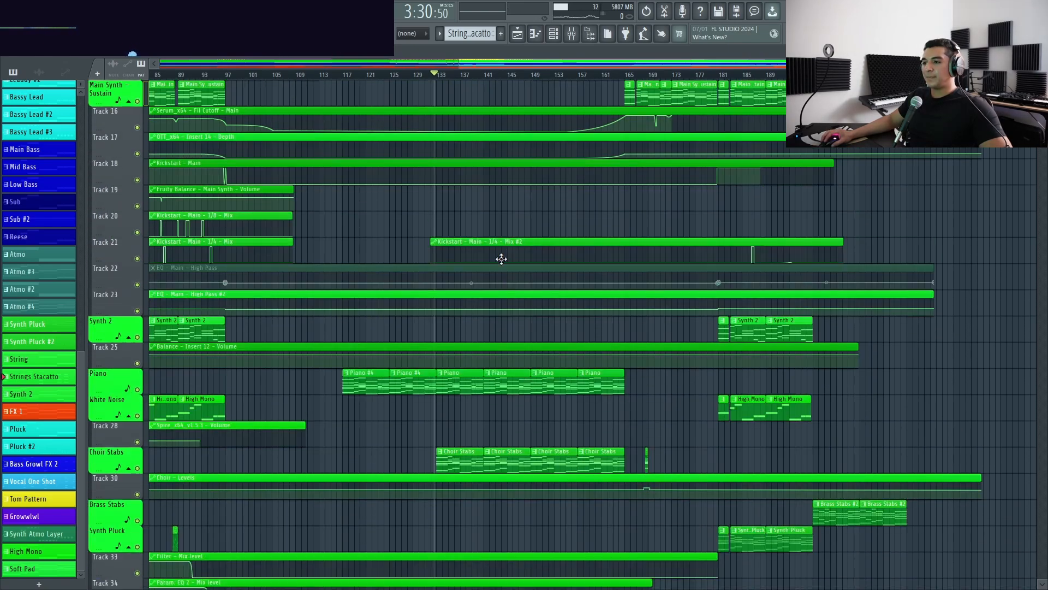
Compare the Piano, Choir Stabs and string clips between bars 117 and 165 with the surrounding drops
scroll(502, 260, "down", 6)
scroll(508, 268, "up", 3, "ctrl")
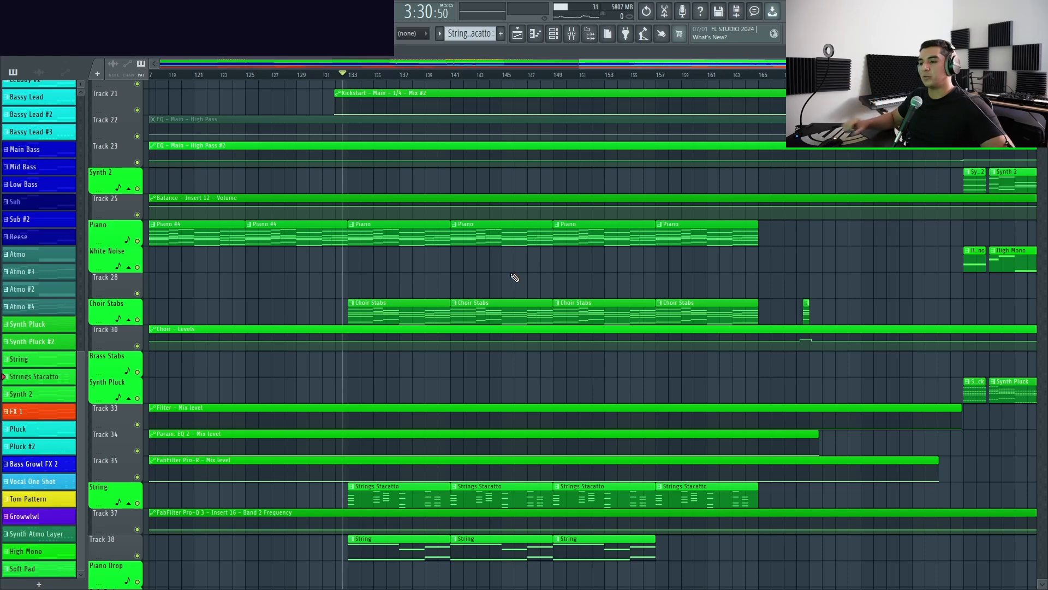
scroll(515, 277, "down", 3, "ctrl")
scroll(362, 255, "up", 4, "ctrl")
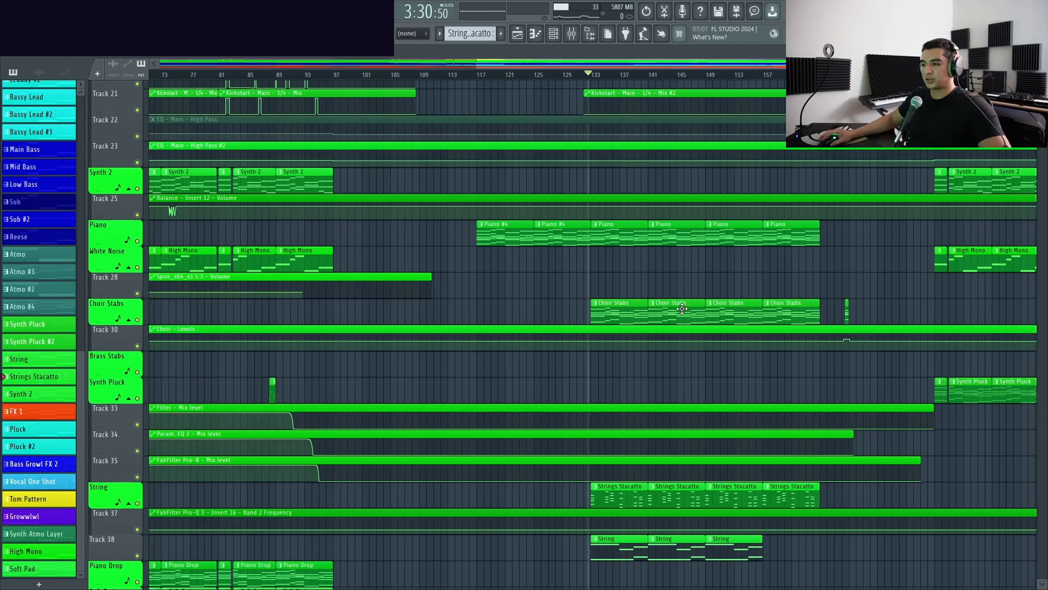
scroll(363, 255, "down", 2, "ctrl")
Examine the bass tracks from bar 133 and the Insert 6 - Panning automation near bar 139
scroll(583, 264, "down", 8)
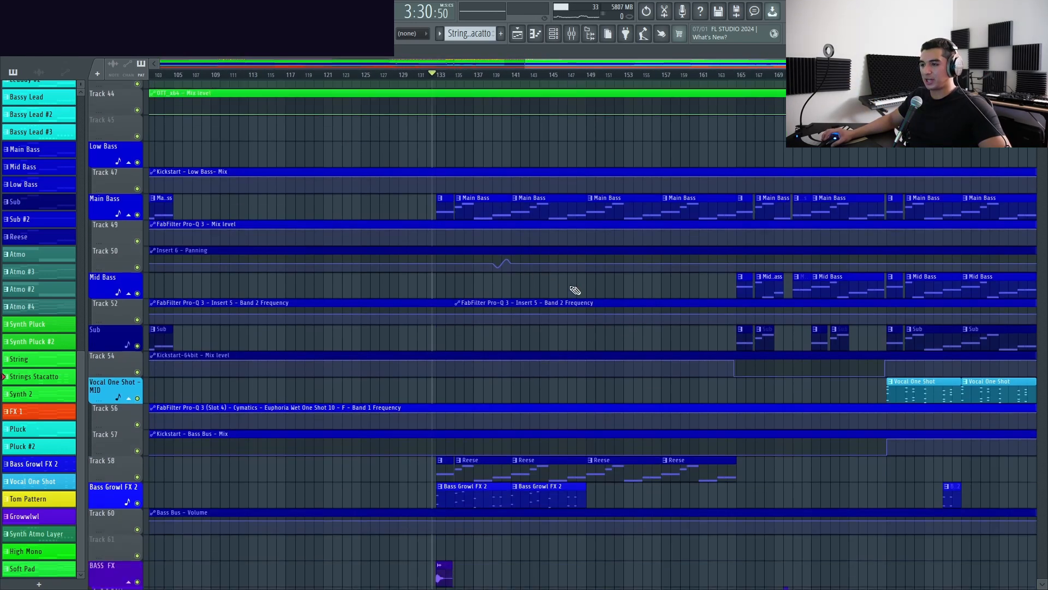
scroll(449, 427, "down", 1)
scroll(503, 393, "up", 3, "ctrl")
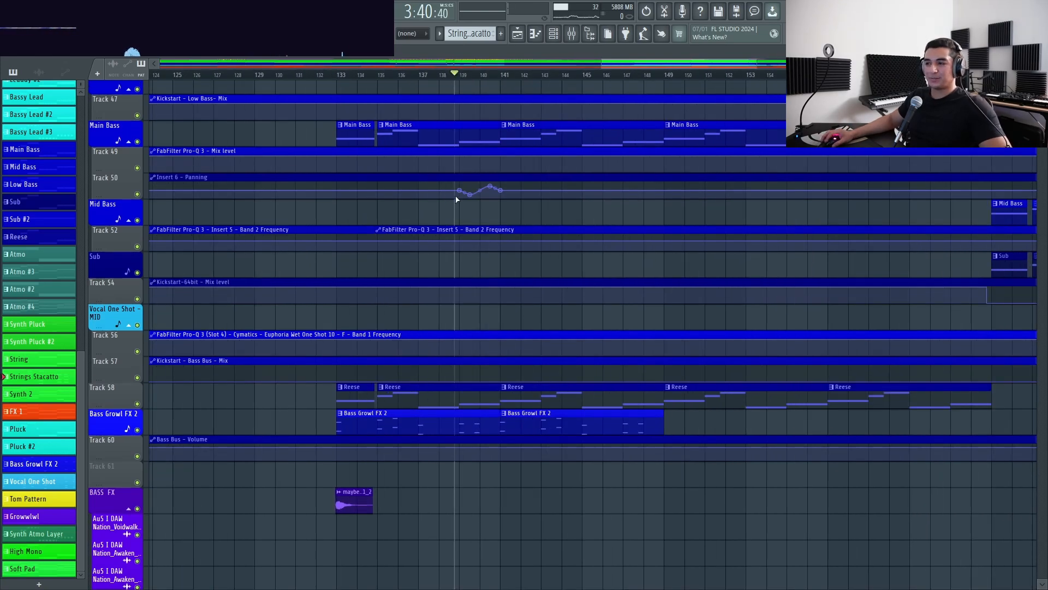
Review the Leaddy, Bassy Lead, Pluck #2 and Atmo clips from bar 133 and compare them with the surrounding sections
scroll(426, 213, "down", 2, "ctrl")
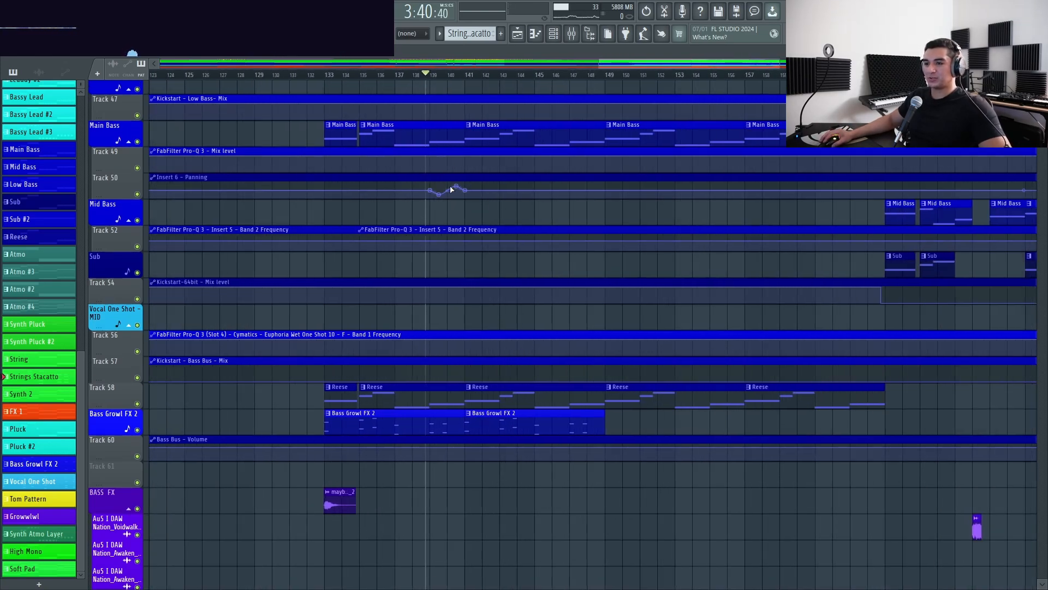
scroll(464, 218, "down", 10)
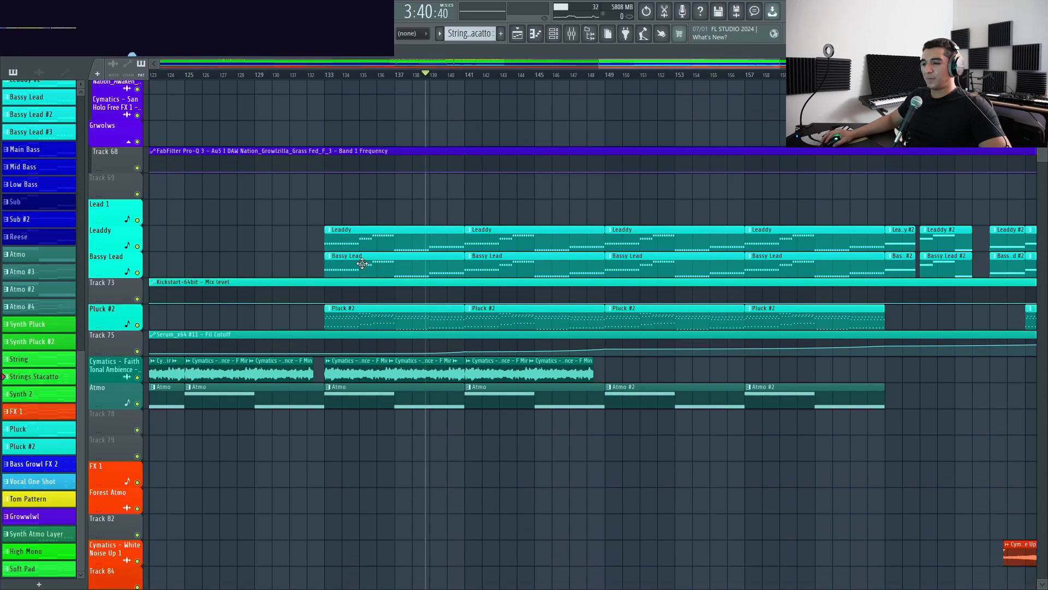
scroll(302, 256, "up", 3, "ctrl")
scroll(302, 257, "down", 10, "ctrl")
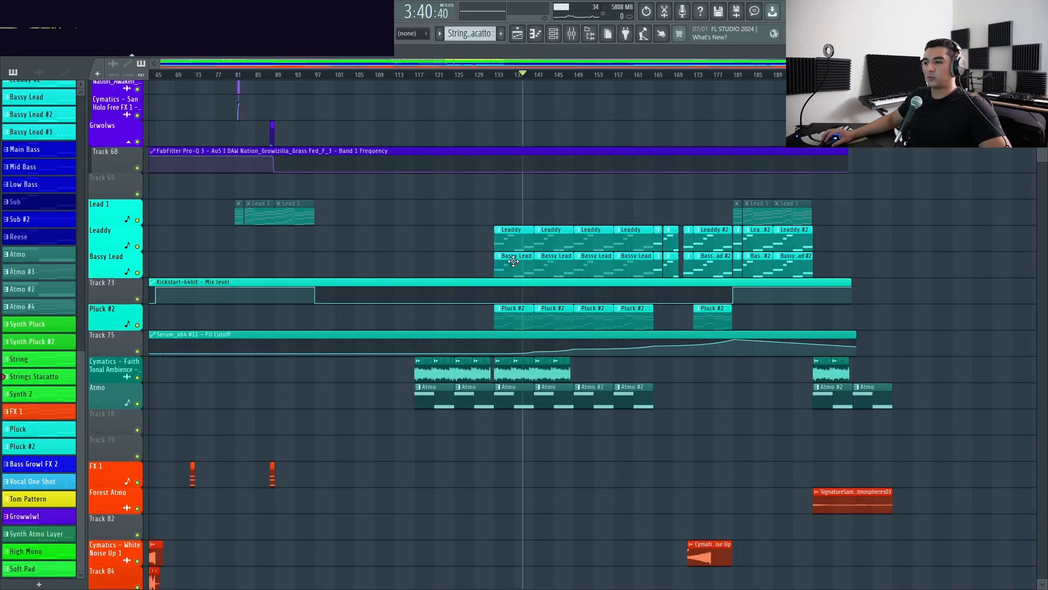
scroll(682, 279, "up", 3, "ctrl")
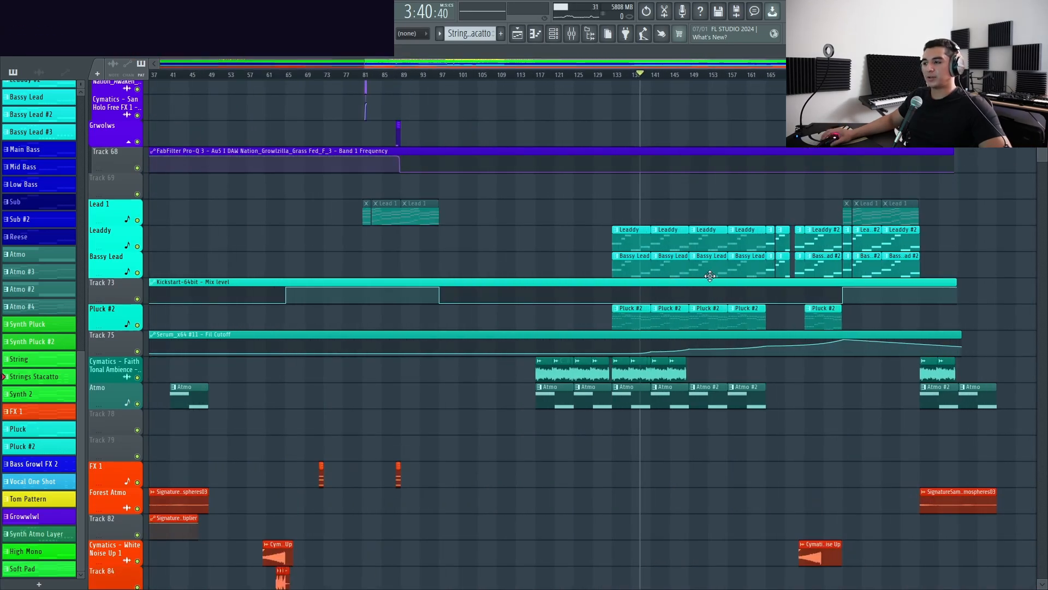
scroll(627, 249, "up", 2, "ctrl")
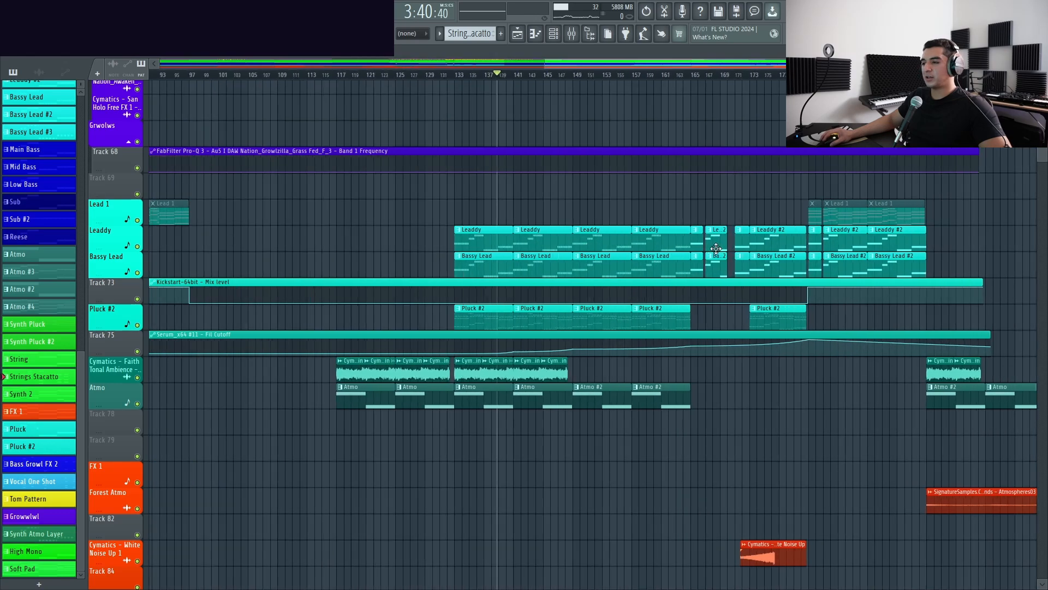
scroll(716, 249, "down", 2, "ctrl")
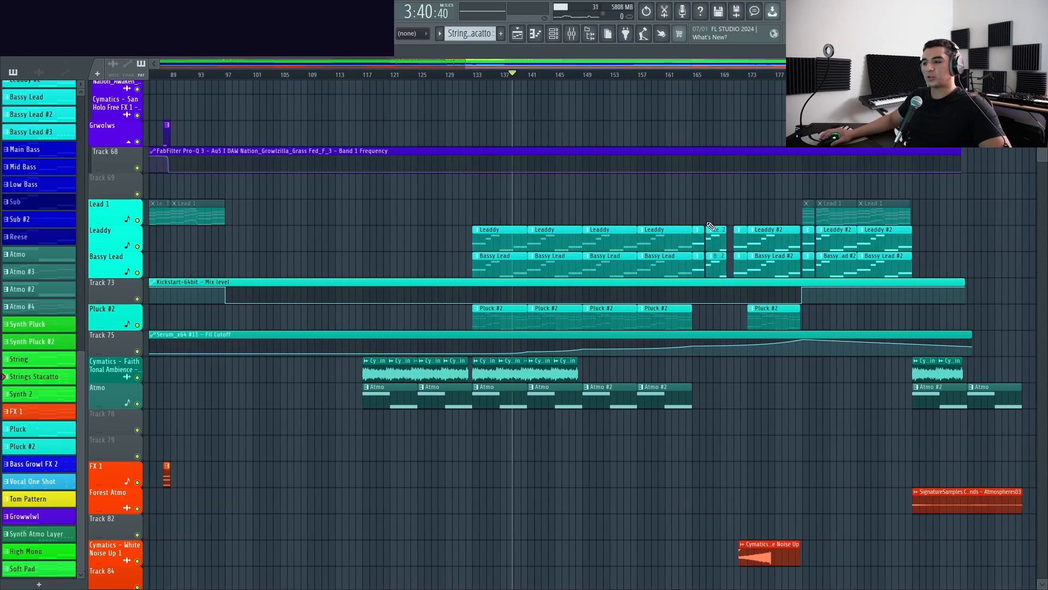
scroll(613, 226, "up", 2, "ctrl")
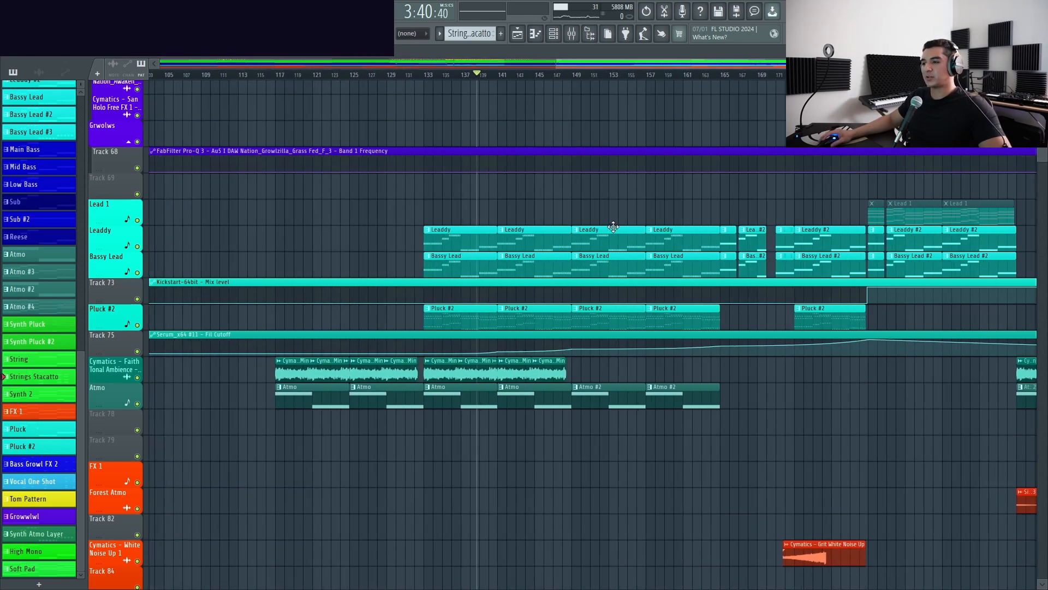
scroll(693, 246, "down", 4, "ctrl")
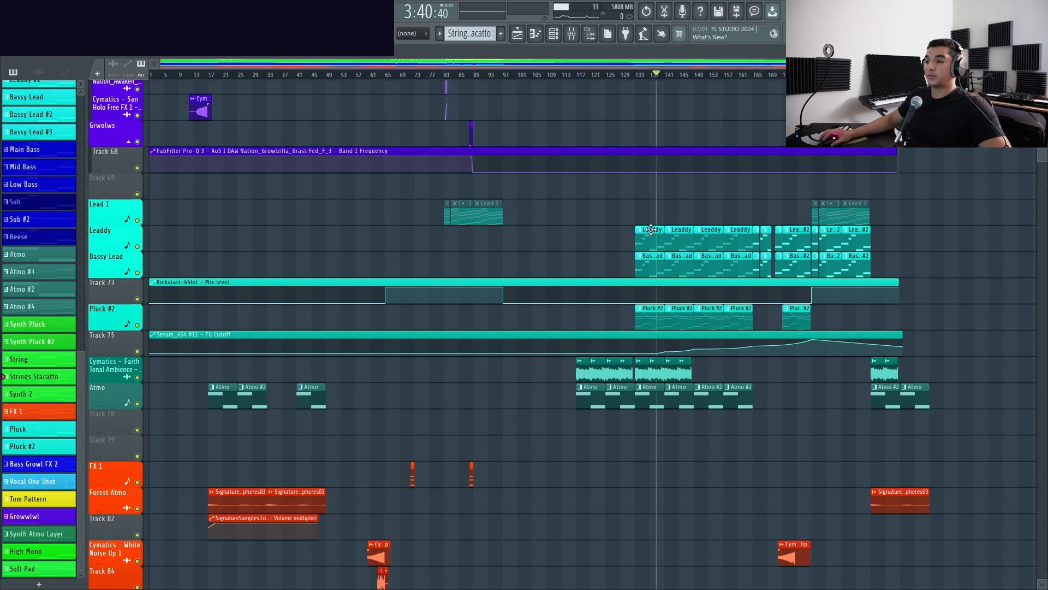
scroll(712, 165, "up", 4, "ctrl")
scroll(426, 234, "down", 2, "ctrl")
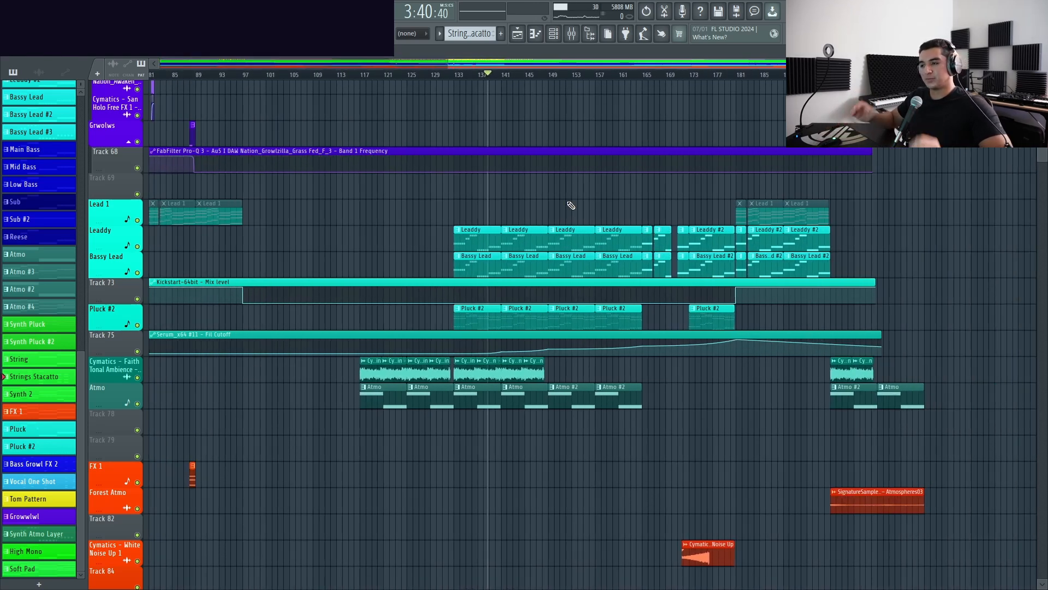
Look over the insert tracks in the mixer and close it again
left_click(571, 34)
scroll(410, 381, "down", 7)
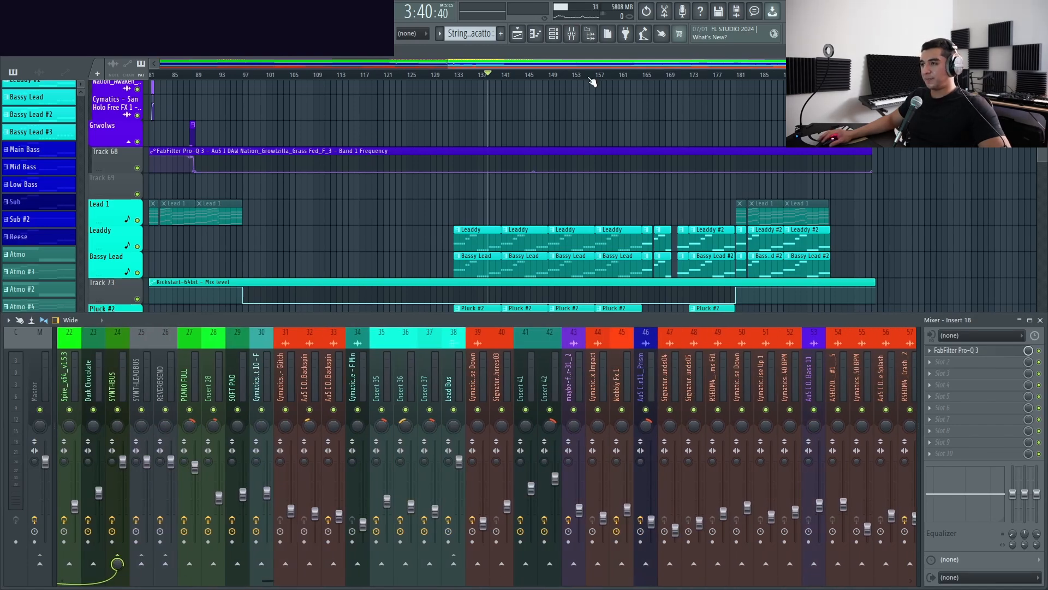
left_click(571, 34)
Examine the lead, bass, string and Main Synth tracks between bars 133 and 165 against the earlier and following drops
scroll(400, 219, "down", 2, "ctrl")
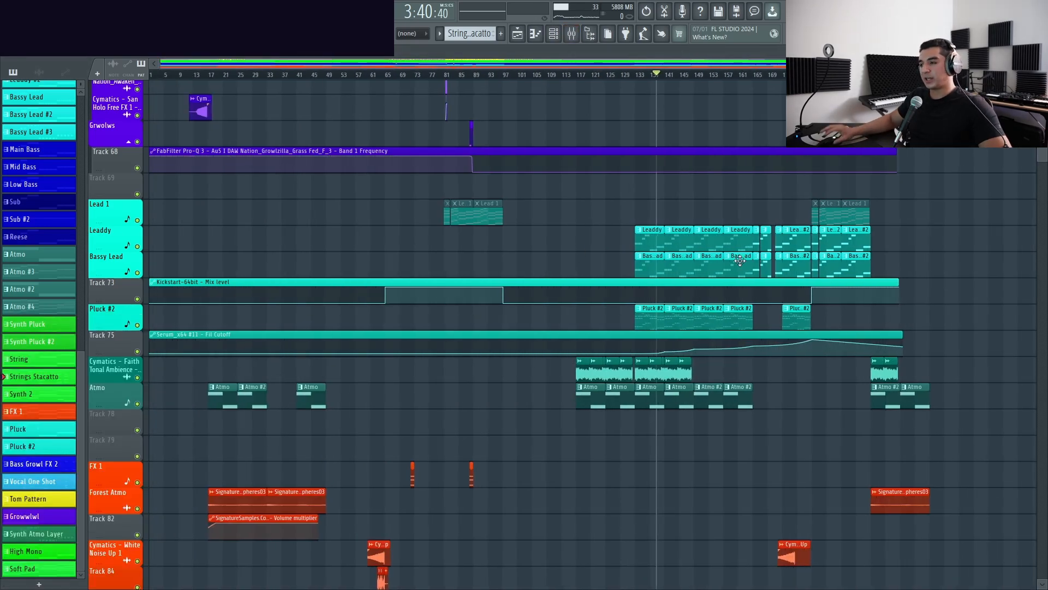
scroll(782, 256, "up", 3, "ctrl")
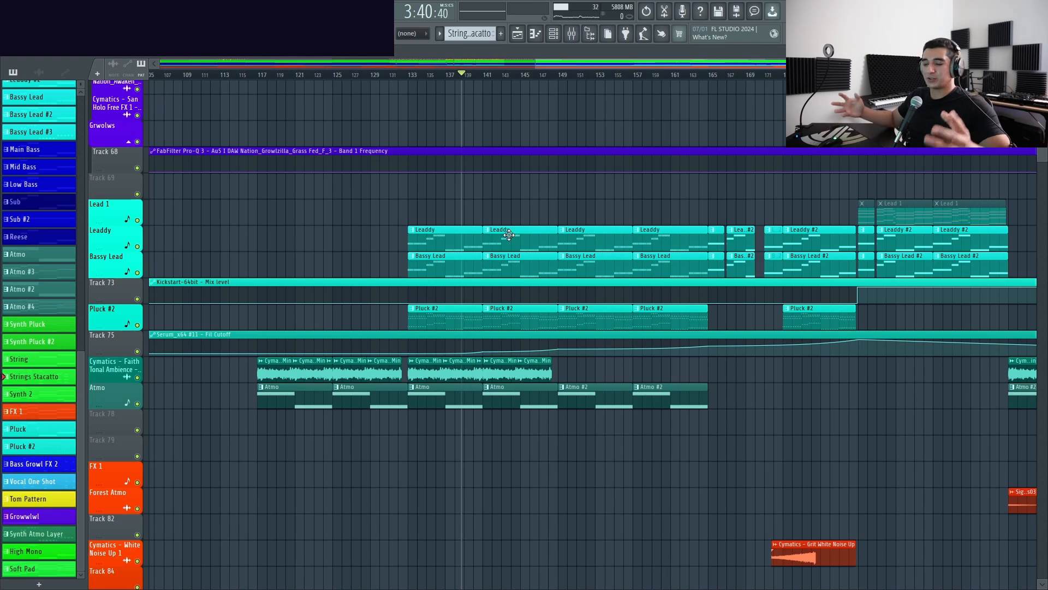
scroll(447, 226, "up", 3)
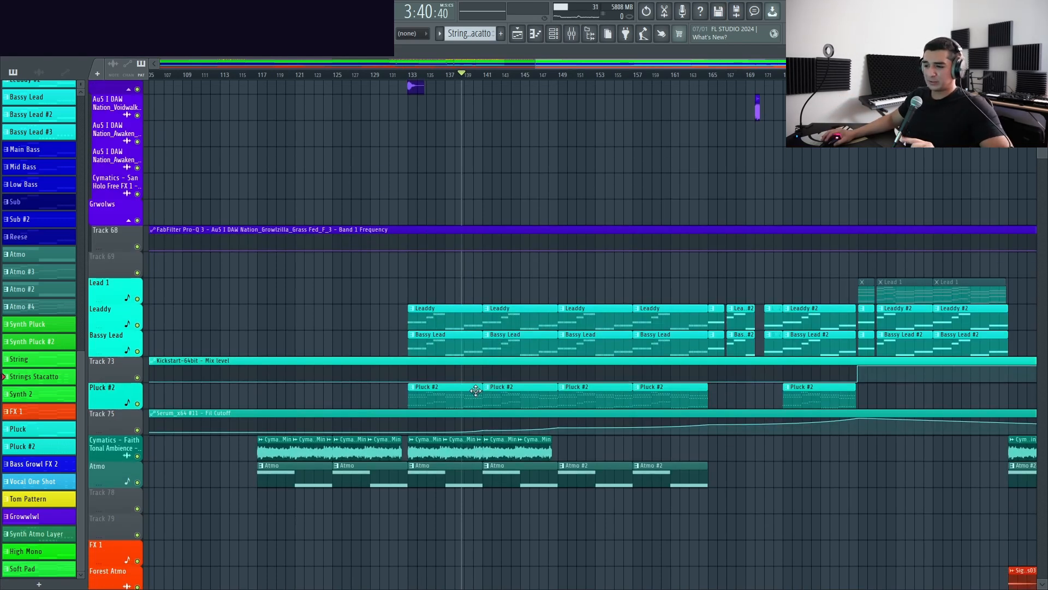
scroll(490, 340, "up", 10)
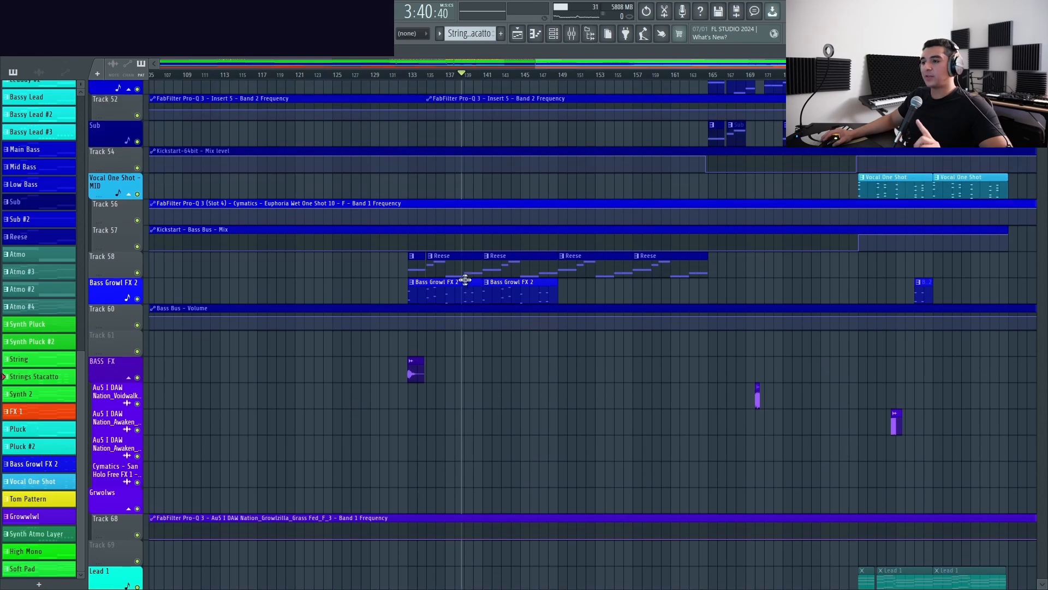
scroll(487, 297, "up", 13)
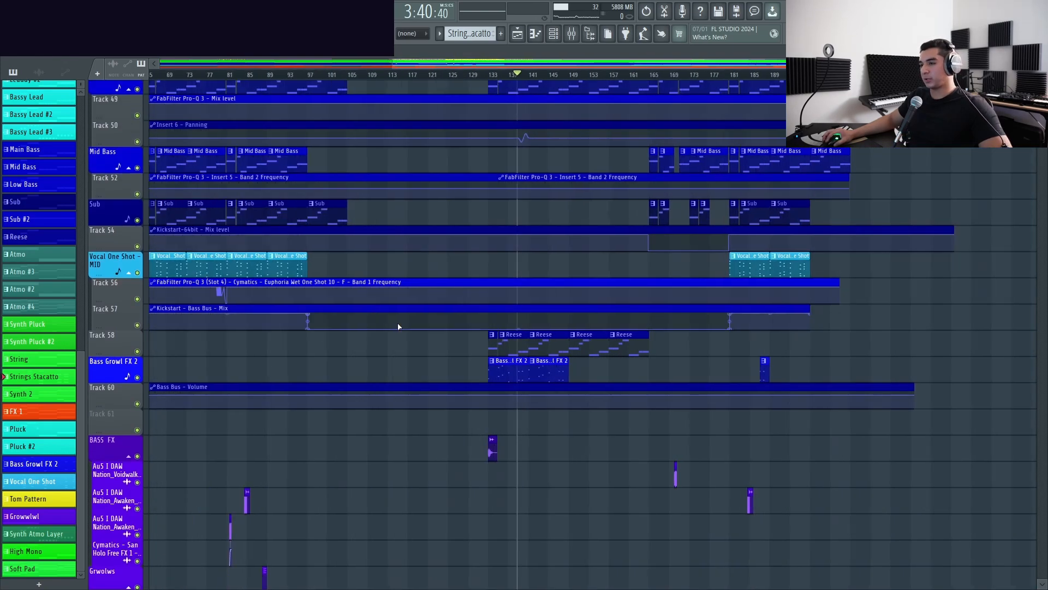
scroll(594, 272, "down", 1)
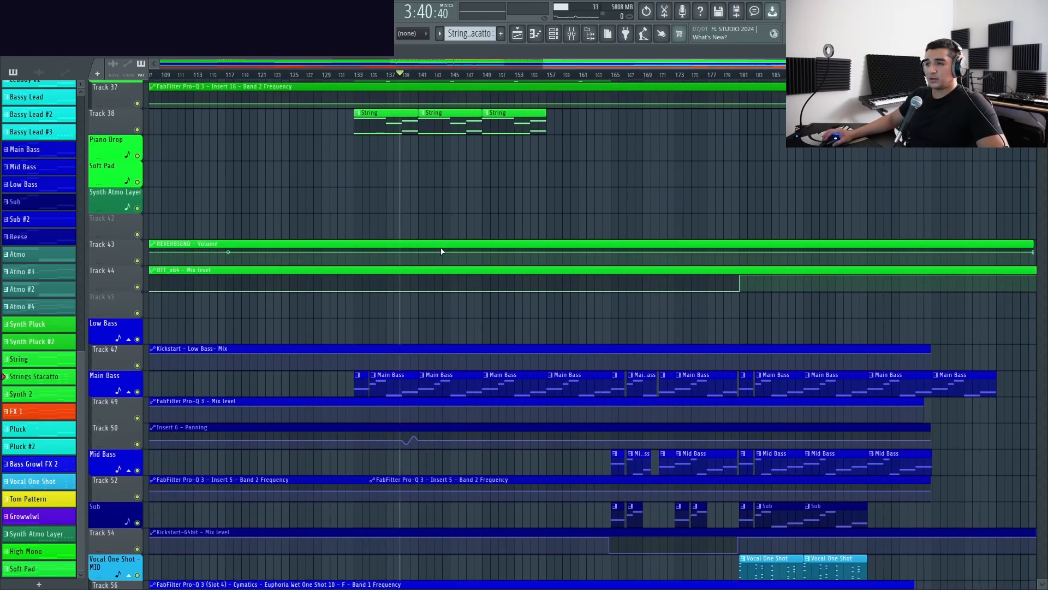
scroll(525, 228, "down", 4)
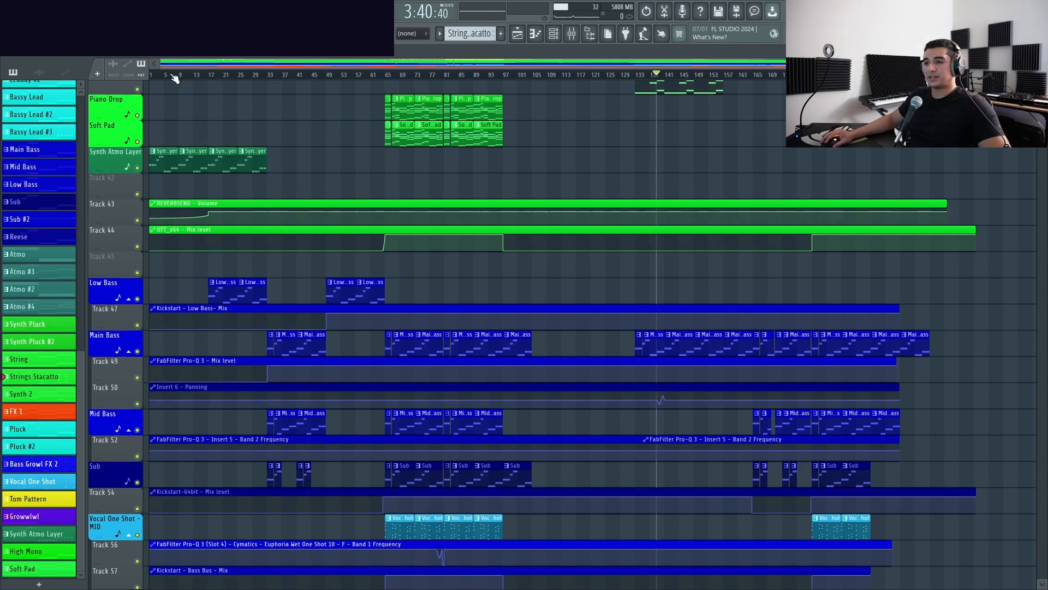
scroll(791, 300, "up", 4)
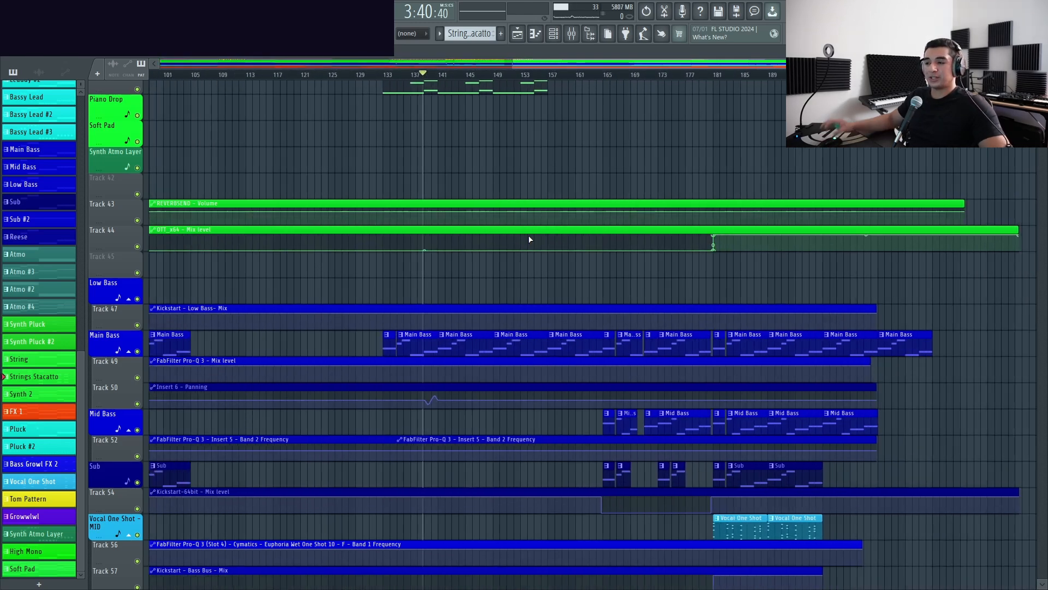
scroll(488, 158, "up", 9)
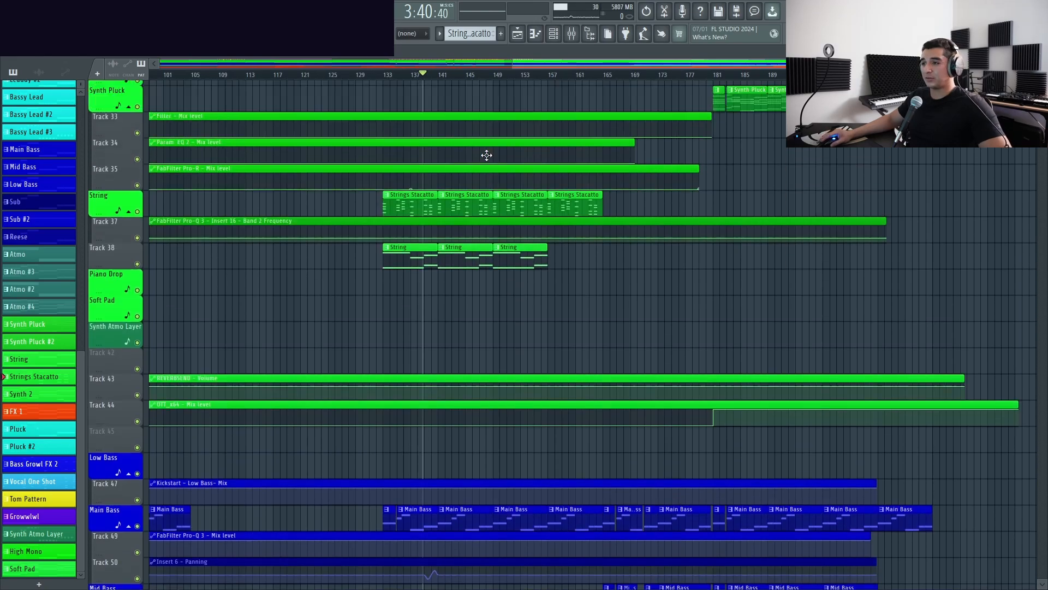
scroll(488, 158, "down", 8)
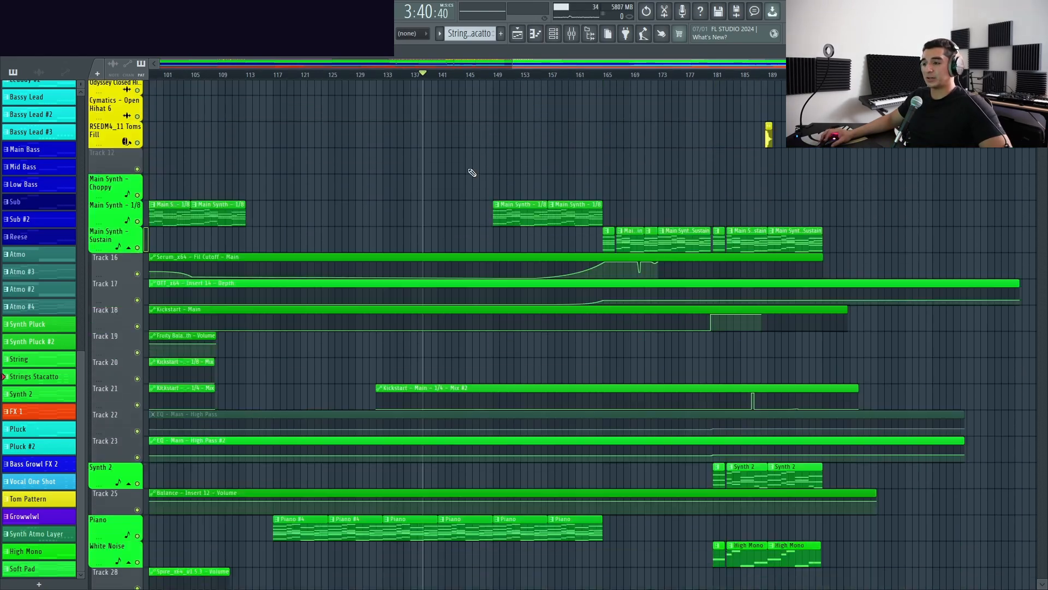
scroll(463, 167, "up", 3)
Resume playback from about bar 138 and examine the impact and Breath Atmo Rise clips around the playhead
scroll(470, 185, "down", 11)
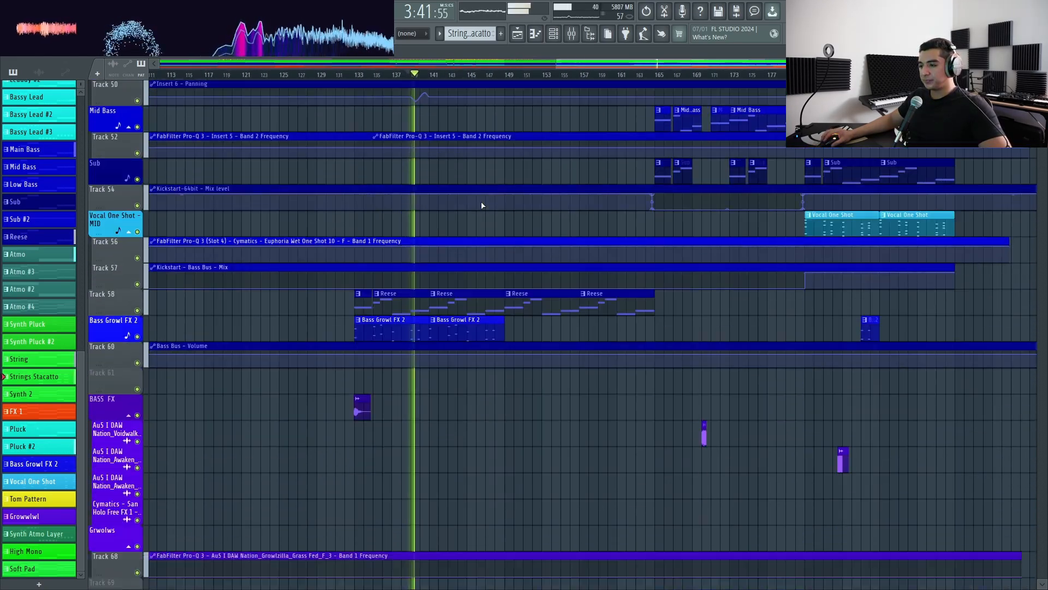
scroll(488, 224, "down", 1)
scroll(490, 227, "down", 12)
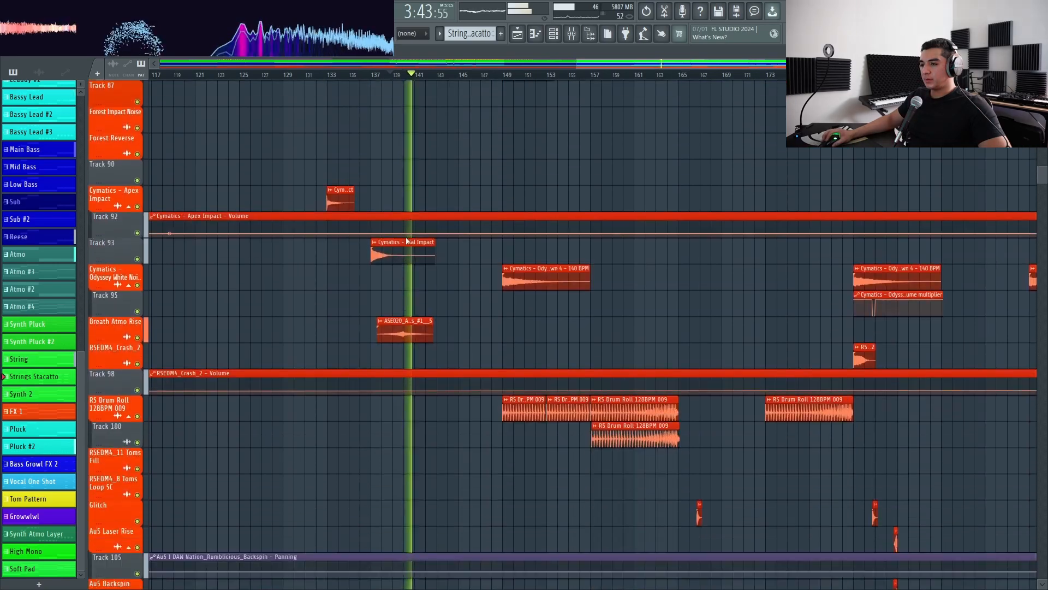
scroll(387, 328, "up", 3)
scroll(388, 327, "up", 2)
scroll(377, 317, "down", 4)
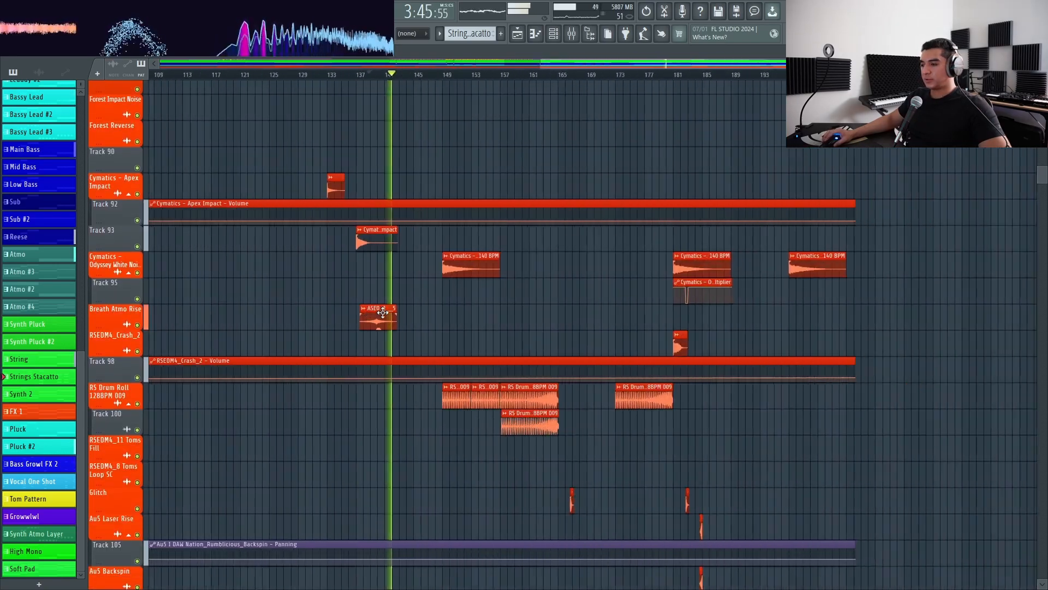
Jump playback ahead to bar 149 at the start of the Main Synth - 1/8 clips
scroll(445, 311, "up", 10)
scroll(449, 311, "up", 20)
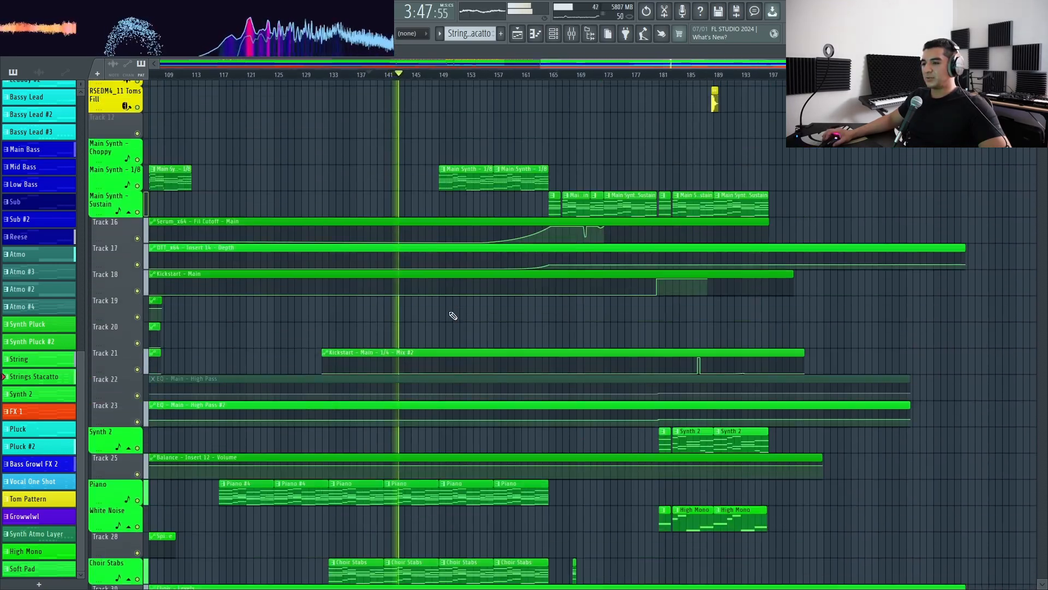
scroll(436, 248, "up", 6)
left_click(400, 77)
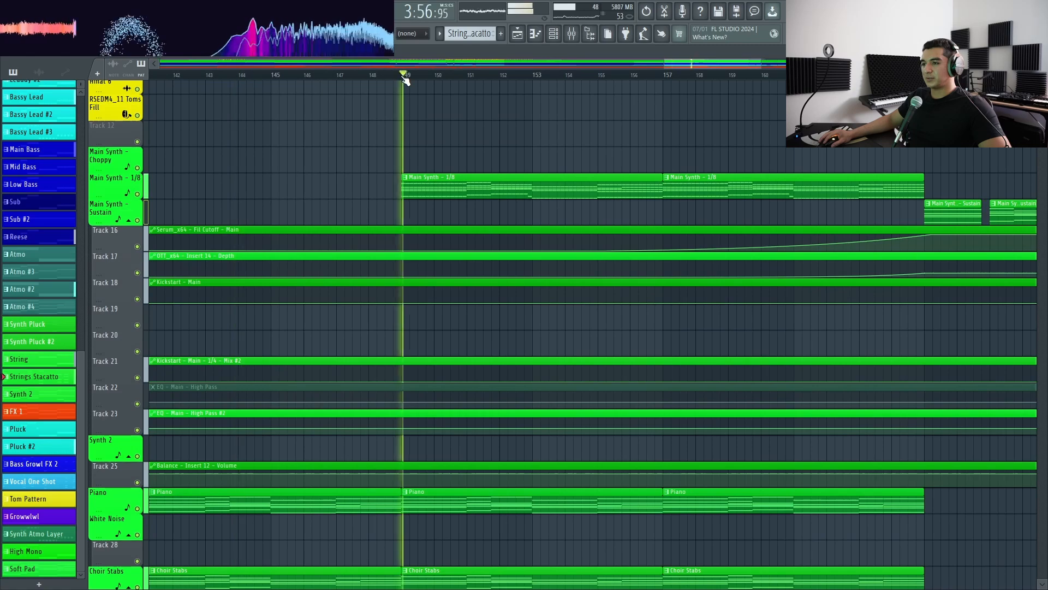
Examine the bass tracks and the white noise and RS Drum Roll clips from bar 149 during playback
scroll(273, 187, "down", 6)
scroll(491, 245, "down", 10)
scroll(303, 290, "up", 3)
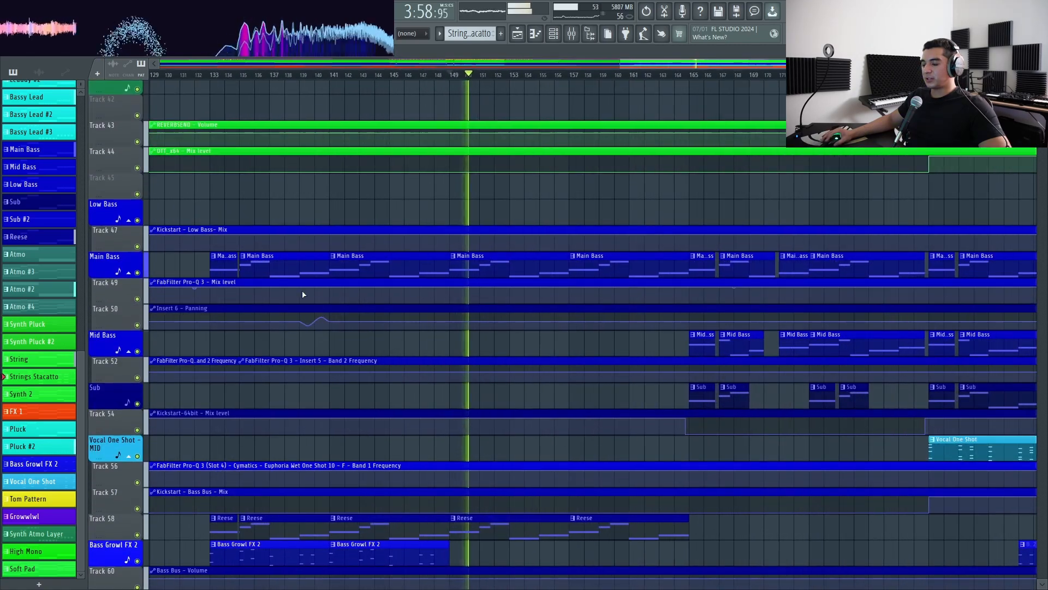
scroll(382, 289, "down", 5)
scroll(438, 191, "down", 11)
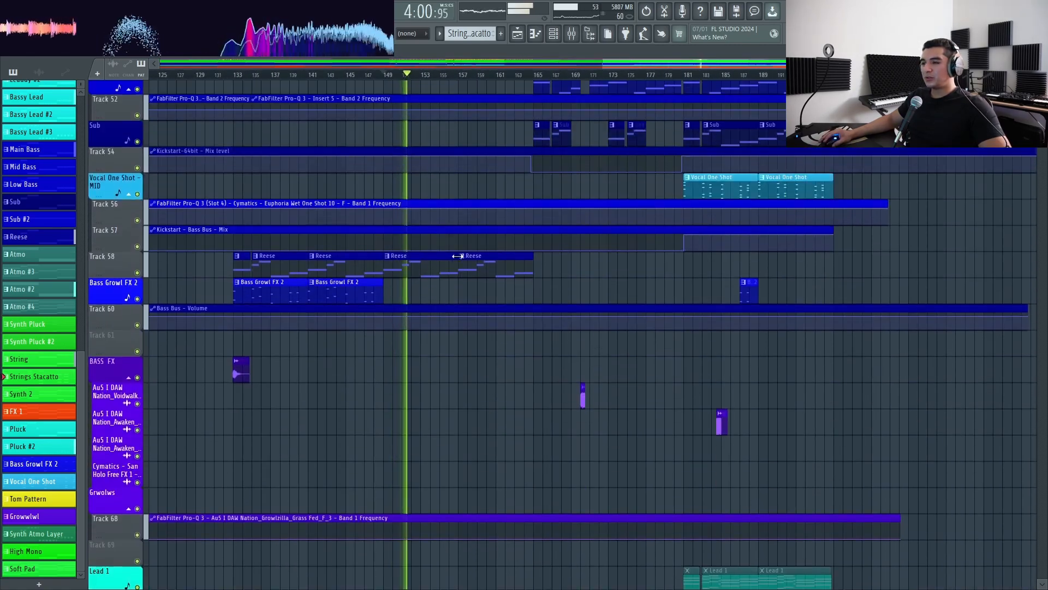
scroll(426, 320, "up", 20)
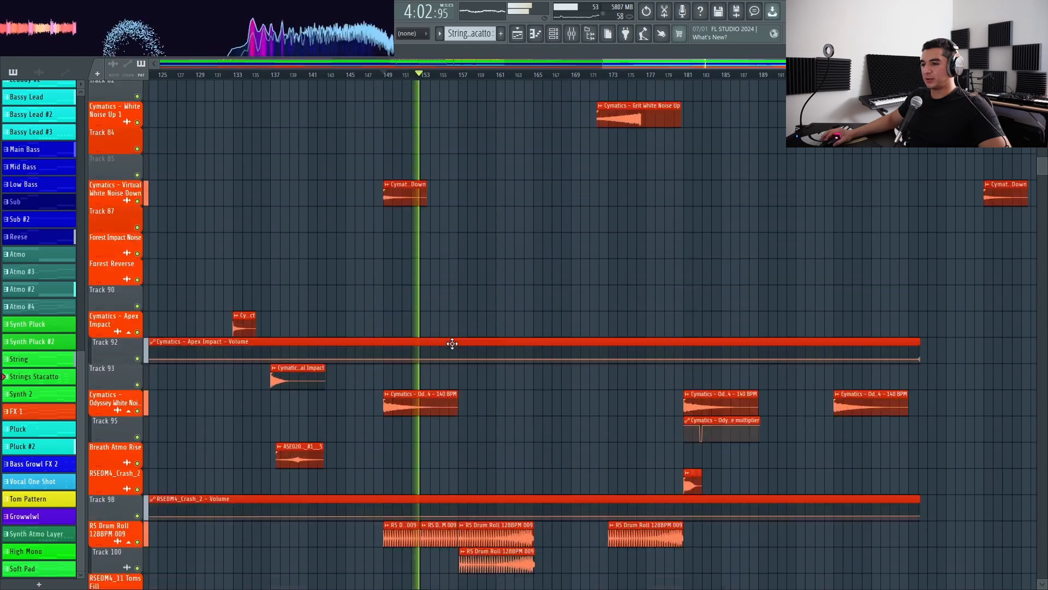
Examine the Main Synth - 1/8 clips from bar 149 and the Serum filter cutoff automation leading into bar 165
scroll(453, 337, "down", 1)
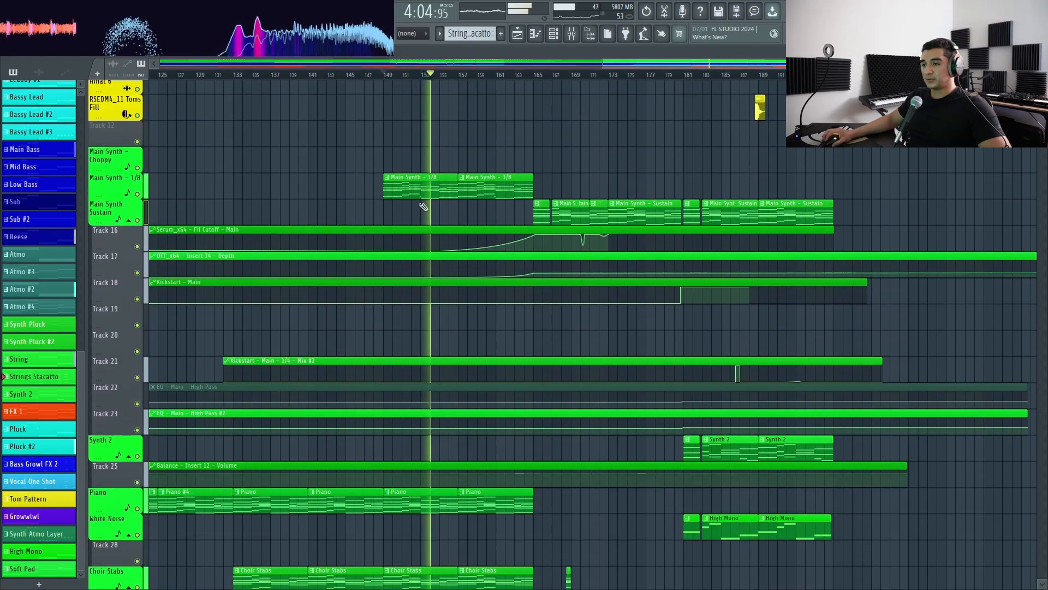
scroll(622, 198, "down", 3)
scroll(617, 192, "up", 4)
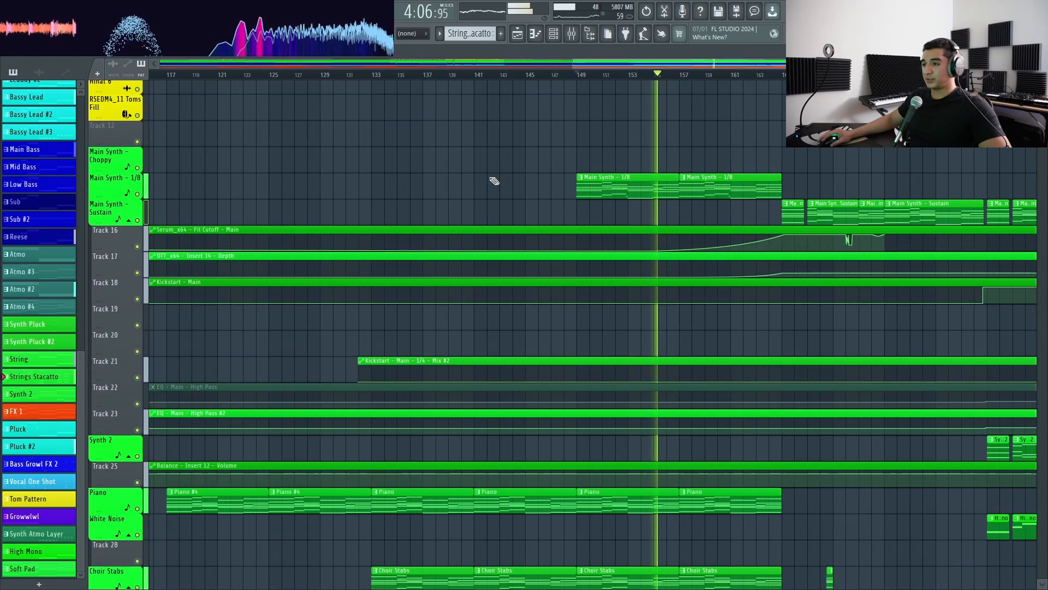
scroll(486, 184, "down", 4)
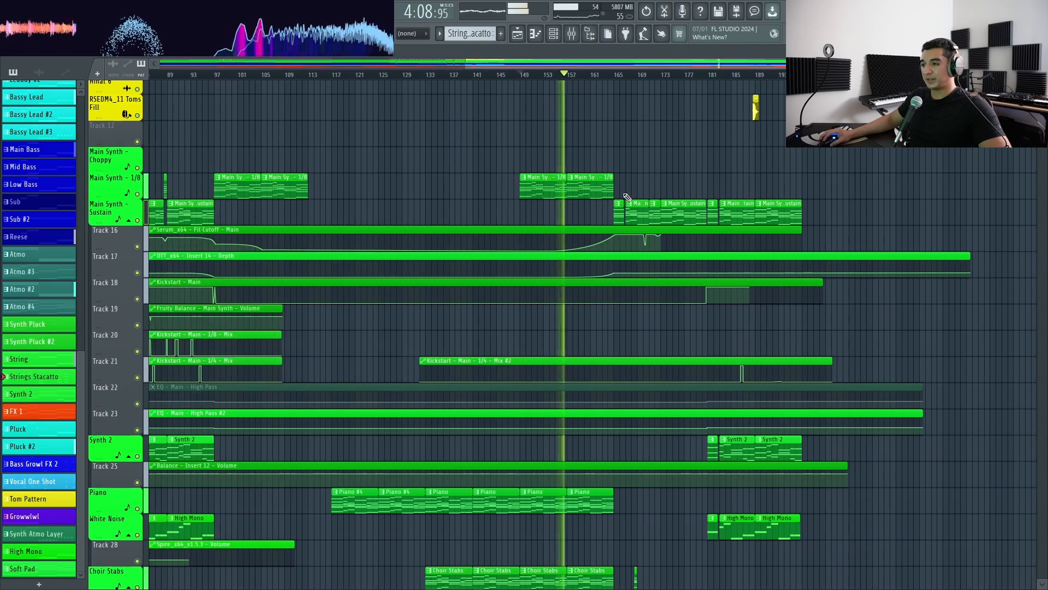
scroll(735, 243, "up", 5)
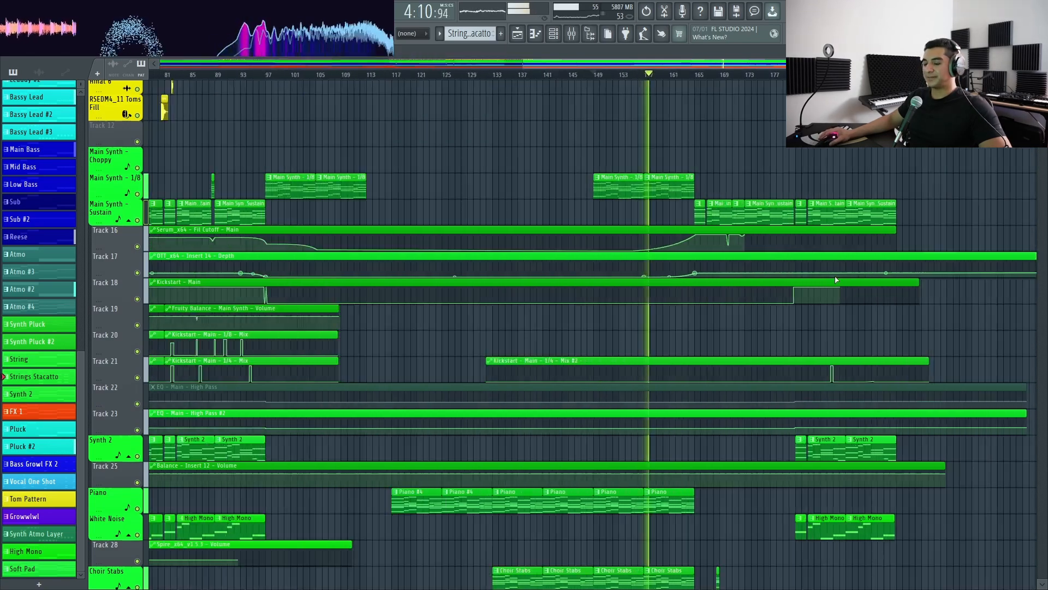
scroll(552, 253, "down", 3)
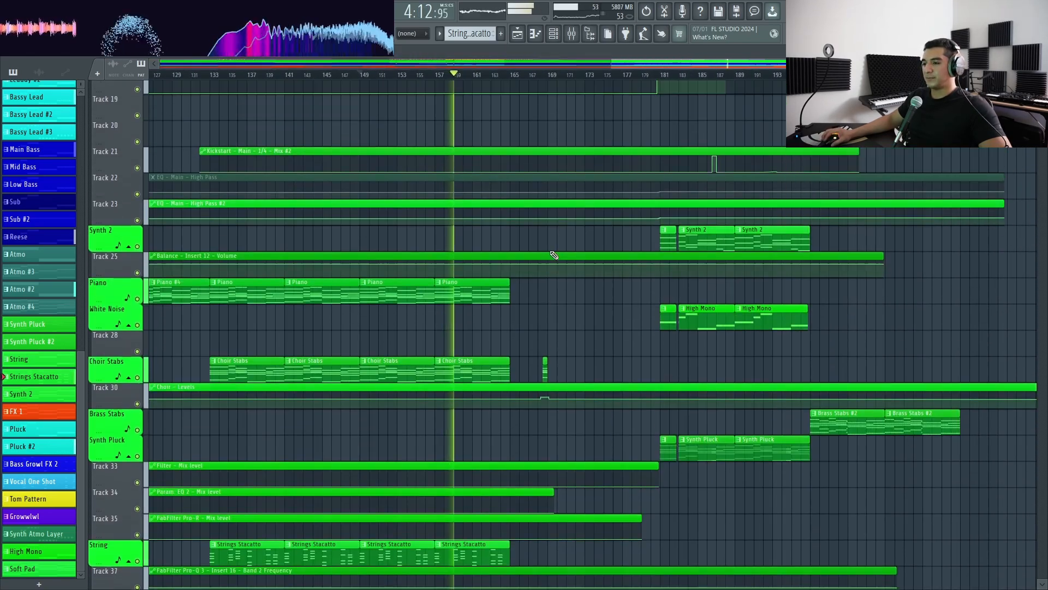
Jump playback to just before bar 165 to audition the transition into the Main Synth - Sustain clips
scroll(519, 254, "up", 5)
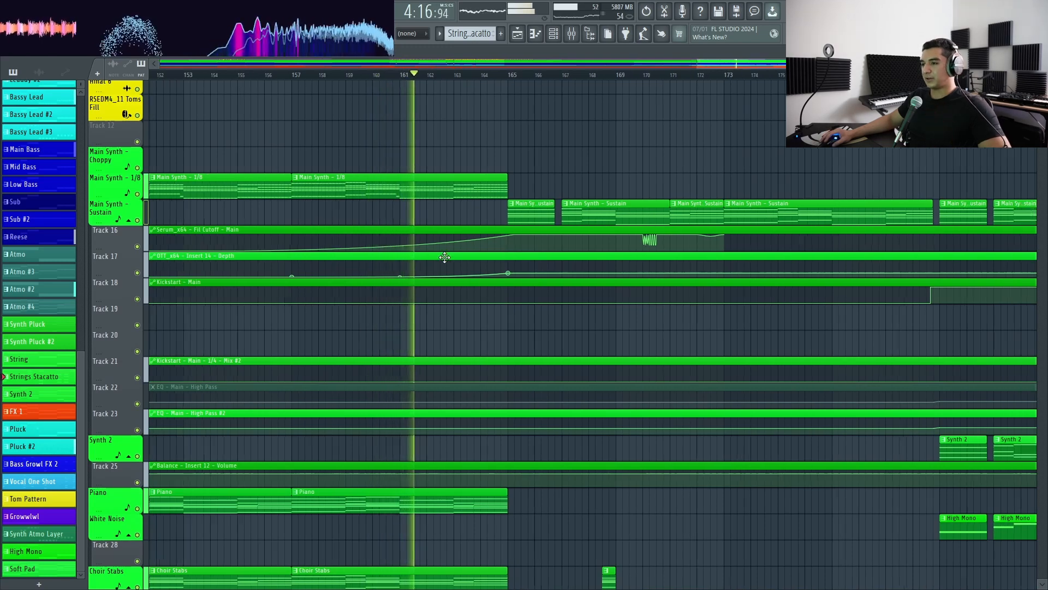
scroll(471, 123, "down", 2)
left_click(474, 75)
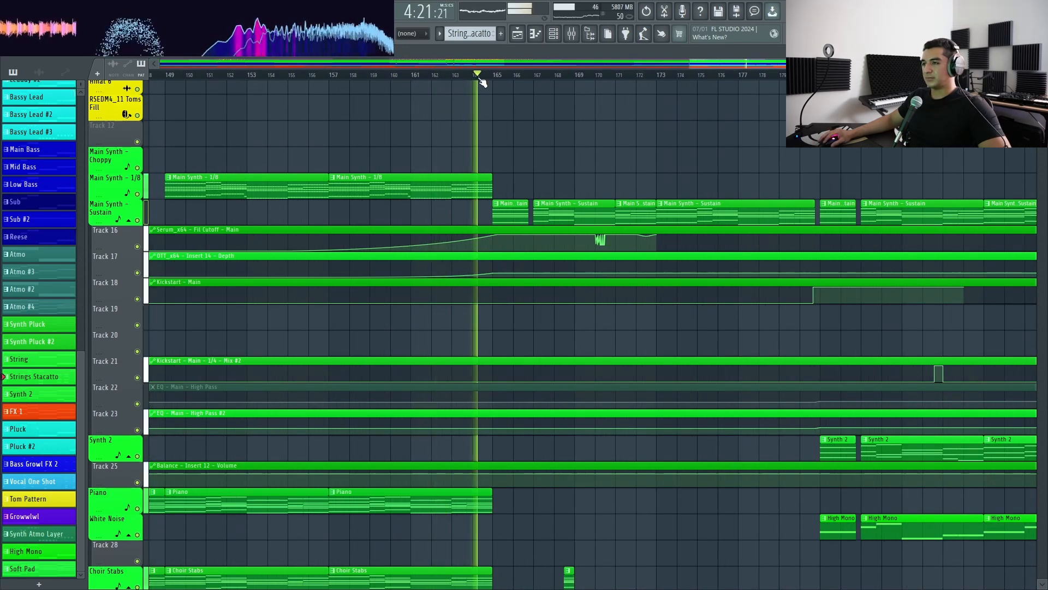
Audition the transition into the Main Synth - Sustain clips at bar 165, stop playback and view the following section
scroll(454, 164, "up", 3)
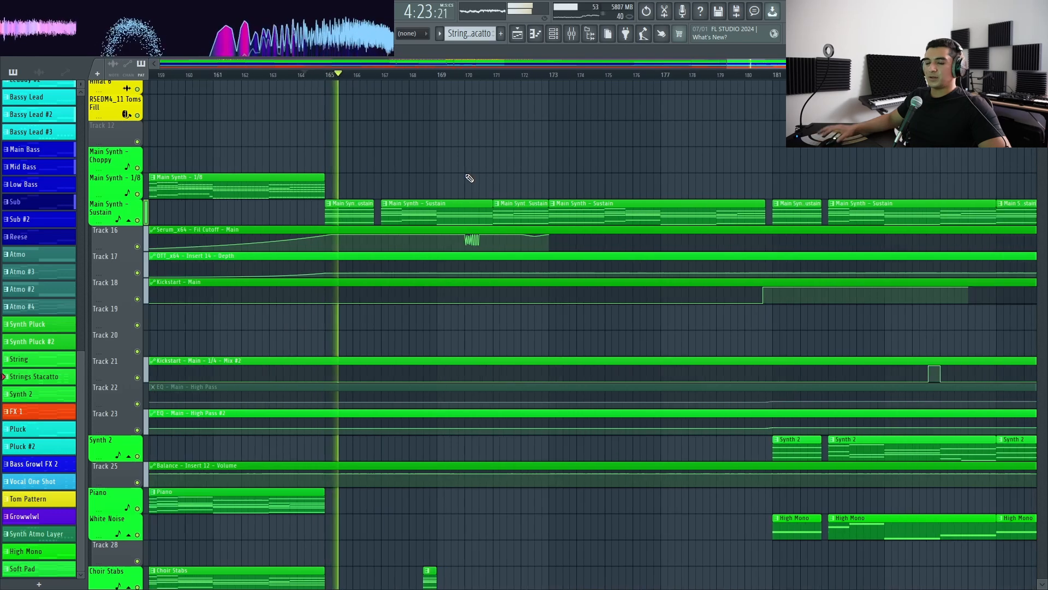
key("space")
scroll(615, 176, "down", 3)
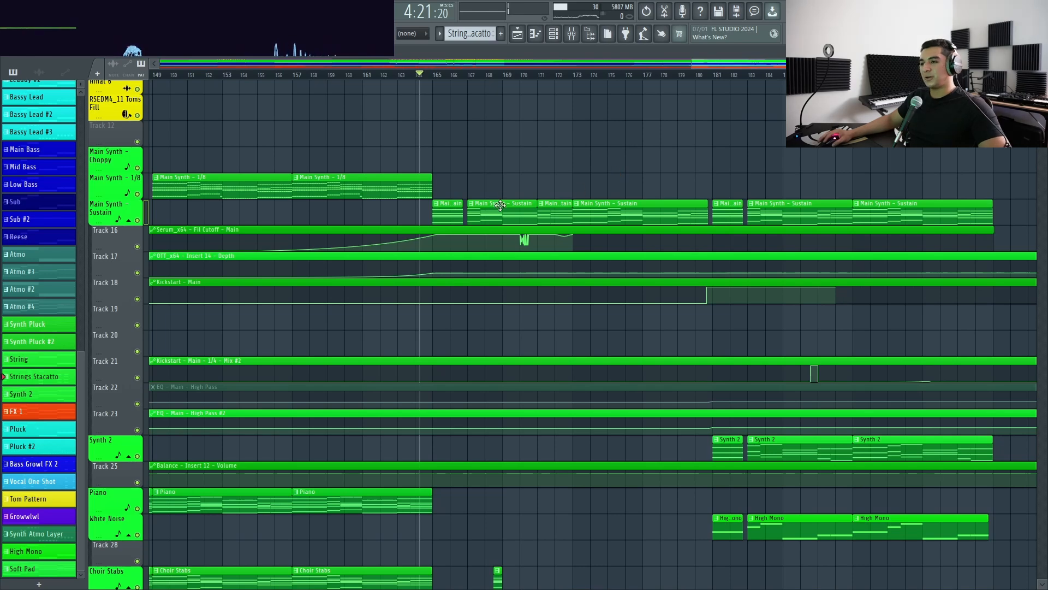
scroll(486, 197, "down", 2)
scroll(626, 208, "down", 6)
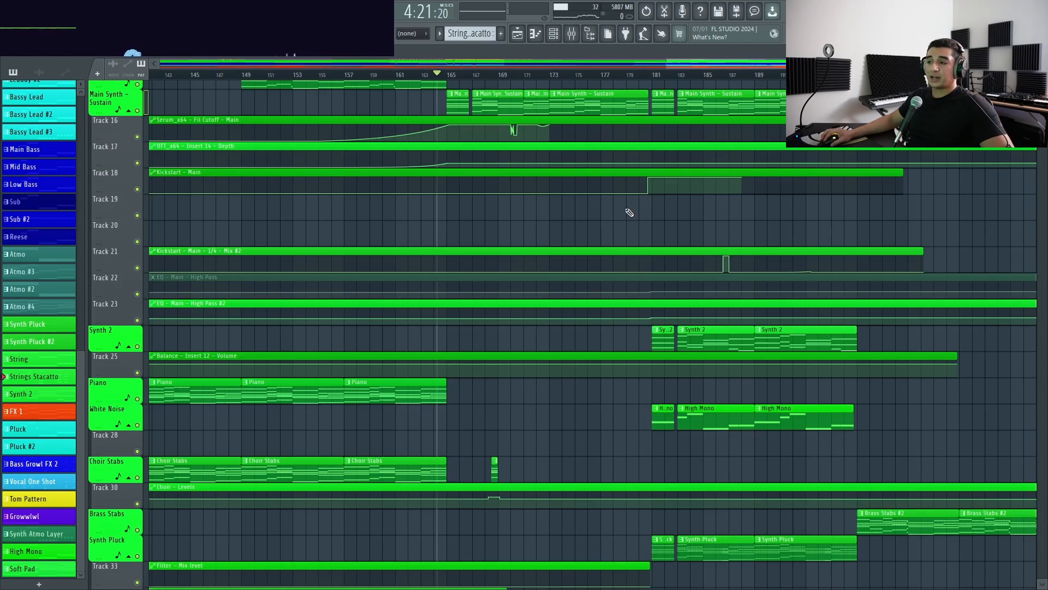
Audition the earlier Main Synth - Sustain section from about bar 37, and stop playback
scroll(626, 208, "up", 5)
left_click(284, 75)
key("space")
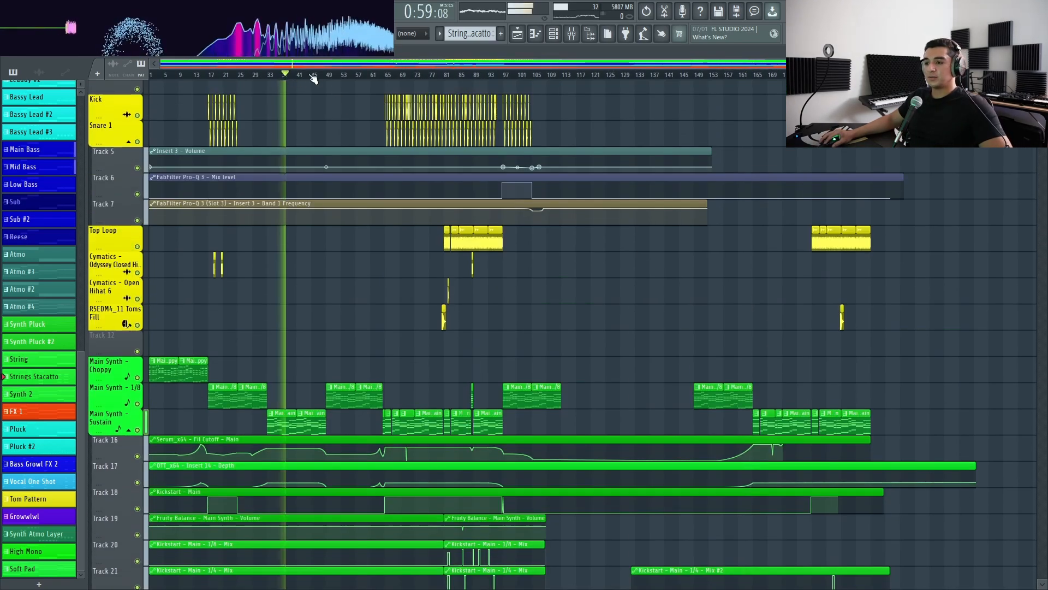
scroll(306, 236, "down", 2)
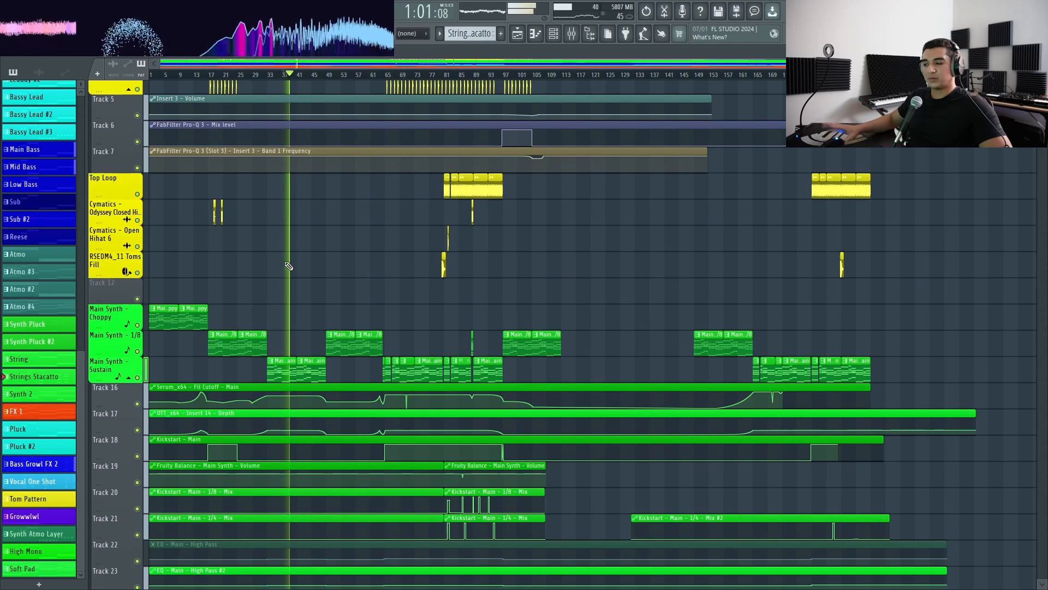
key("space")
Examine the main synth, bass, pluck and white noise tracks between bars 165 and 181
scroll(885, 330, "down", 3)
scroll(876, 314, "up", 7)
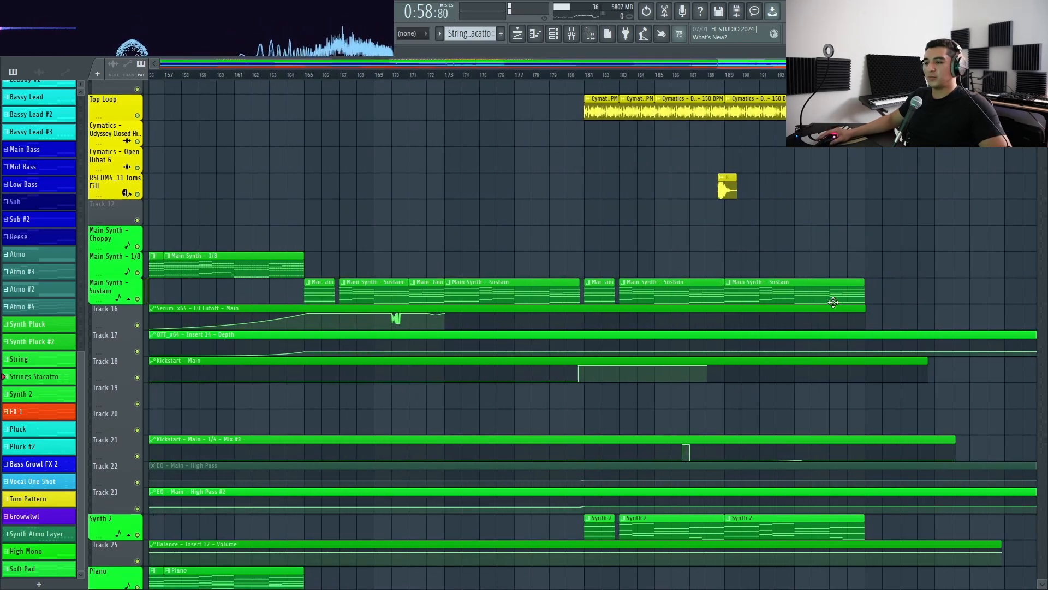
scroll(737, 284, "down", 2)
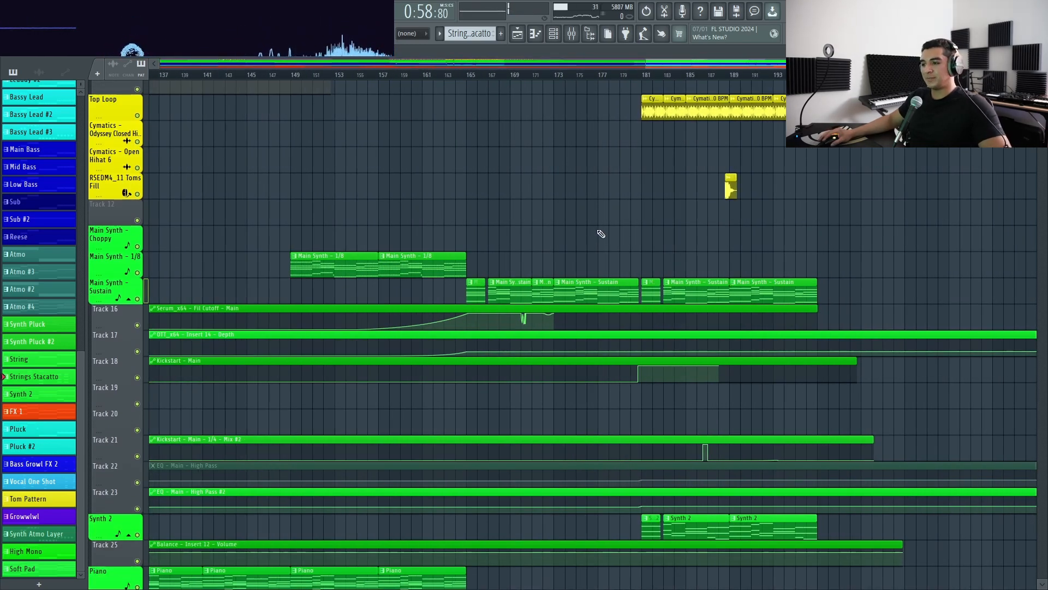
scroll(601, 233, "down", 15)
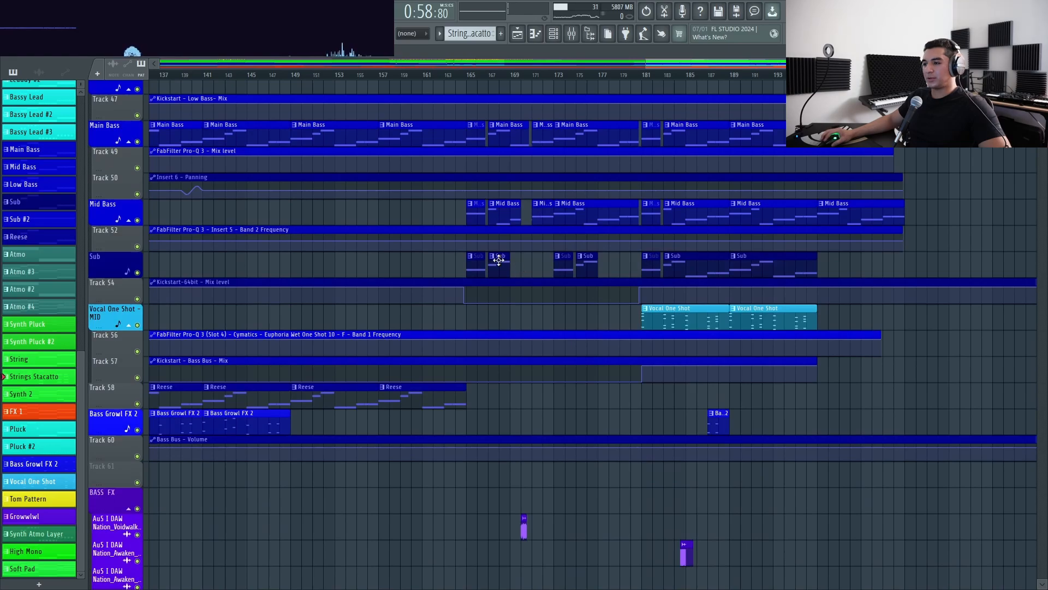
scroll(461, 173, "up", 3)
scroll(486, 234, "down", 10)
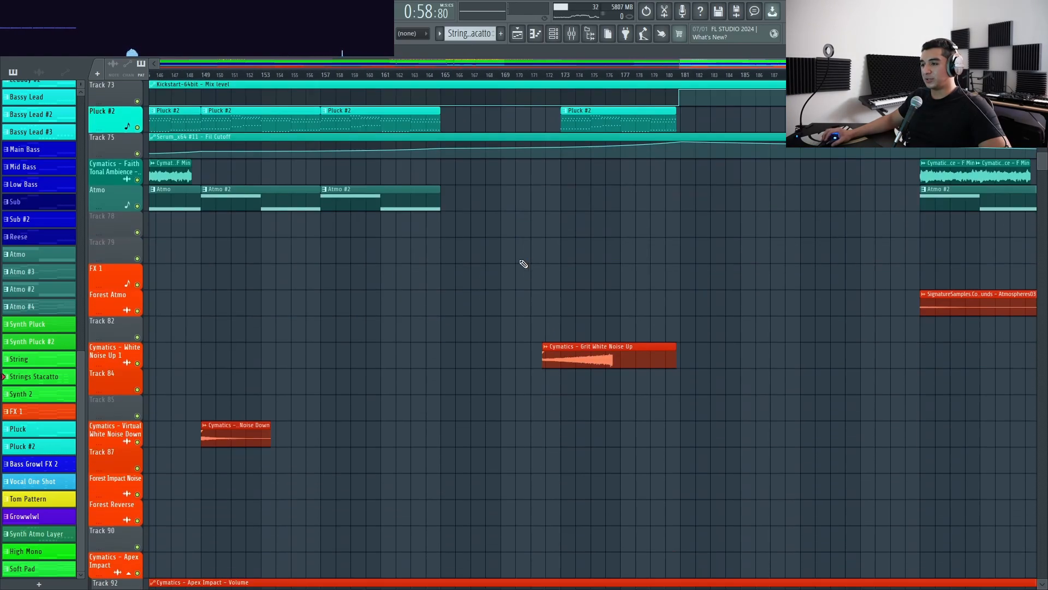
scroll(523, 264, "up", 20)
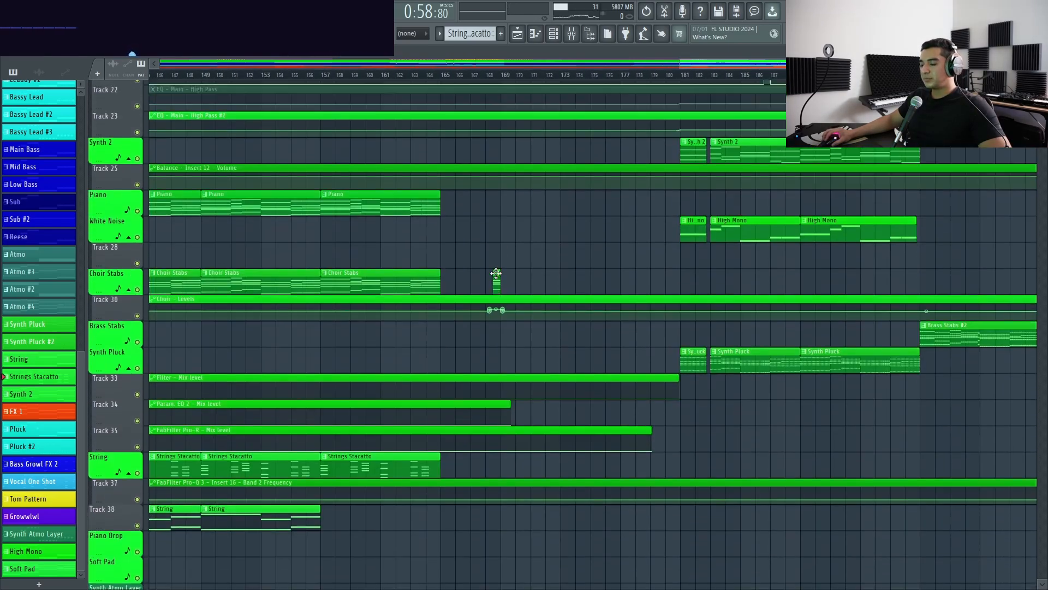
Move the playhead to about bar 170, at the wobble in the Serum filter cutoff automation, to audition it
scroll(497, 274, "up", 6)
scroll(434, 213, "up", 3)
left_click_drag(420, 78, 426, 77)
scroll(523, 279, "down", 1)
scroll(522, 278, "up", 1)
scroll(522, 278, "up", 2)
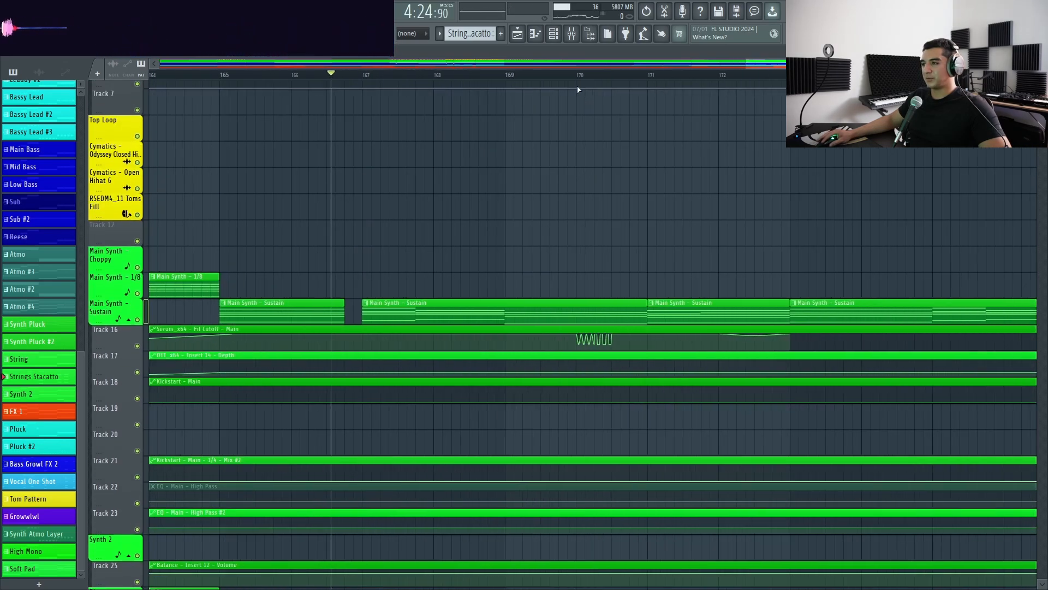
left_click(578, 75)
key("space")
Compare the Main Synth - 1/8 clips before bar 165 with the Main Synth - Sustain clips after it
scroll(381, 215, "down", 3)
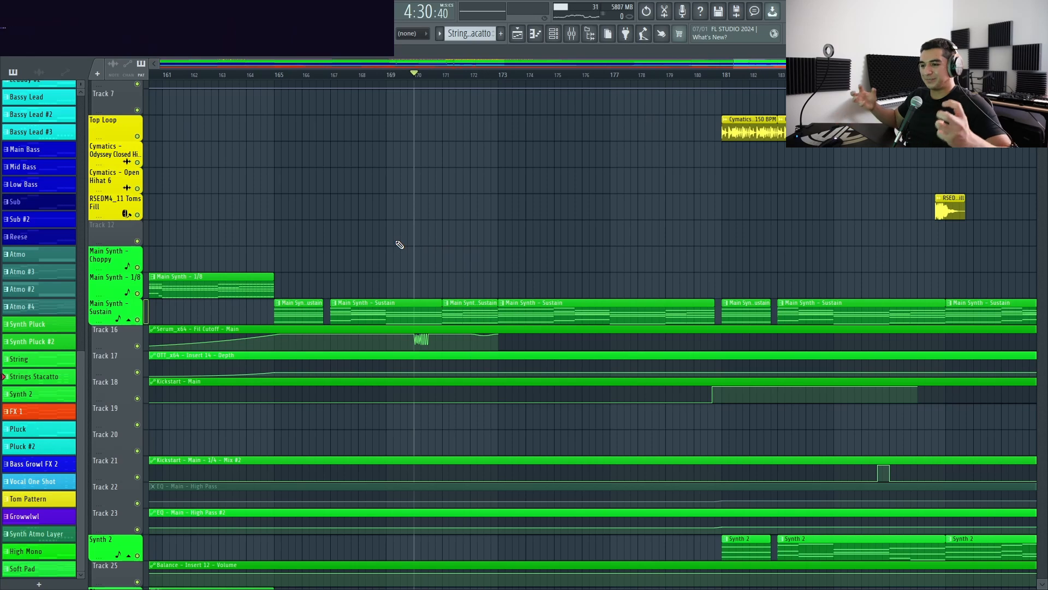
scroll(541, 236, "down", 1)
scroll(431, 267, "down", 6)
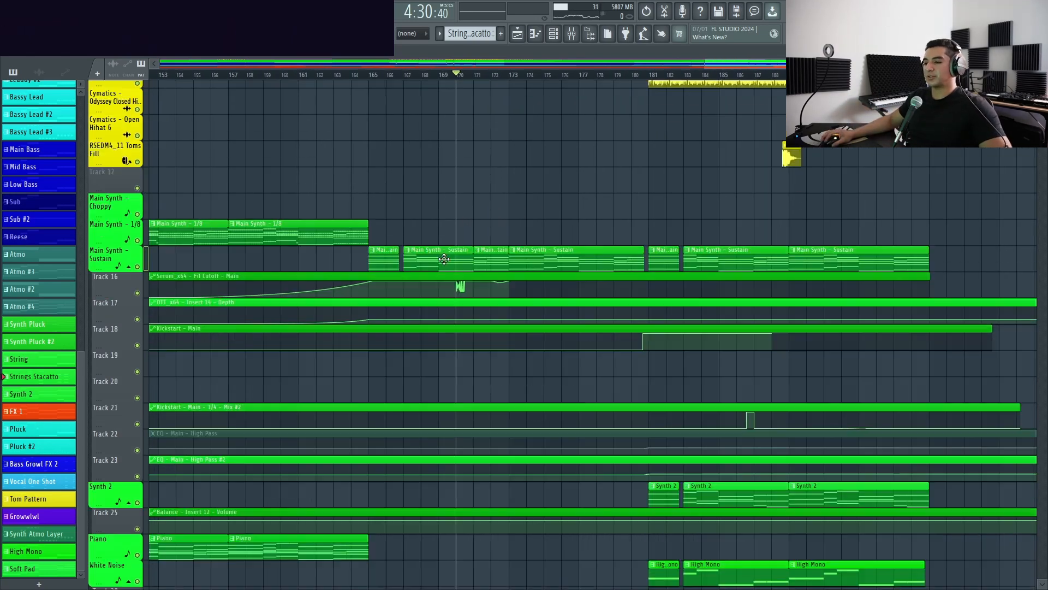
scroll(513, 219, "up", 3)
scroll(491, 191, "down", 1)
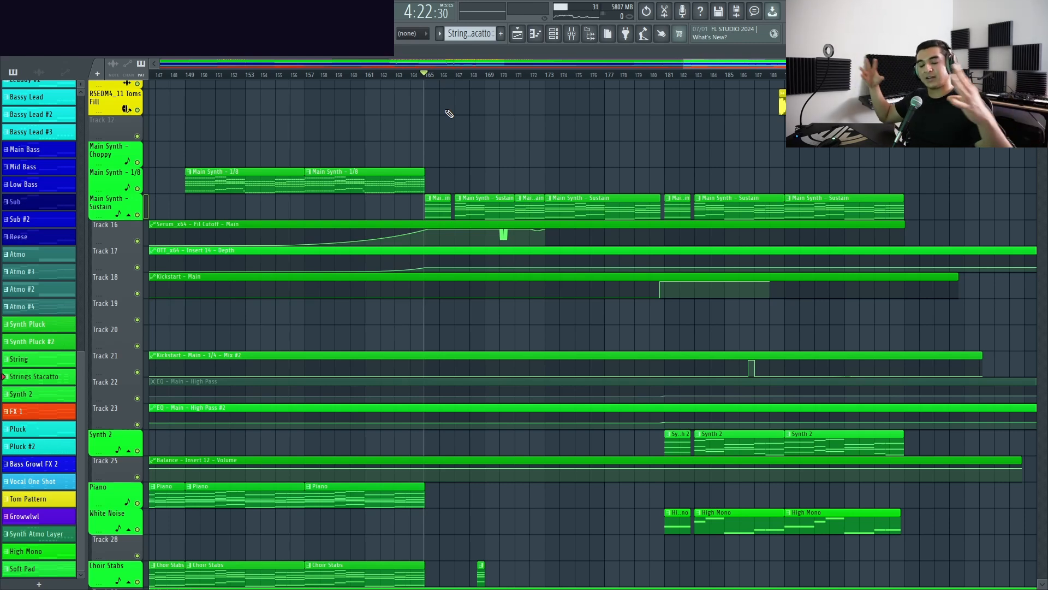
scroll(448, 120, "up", 1)
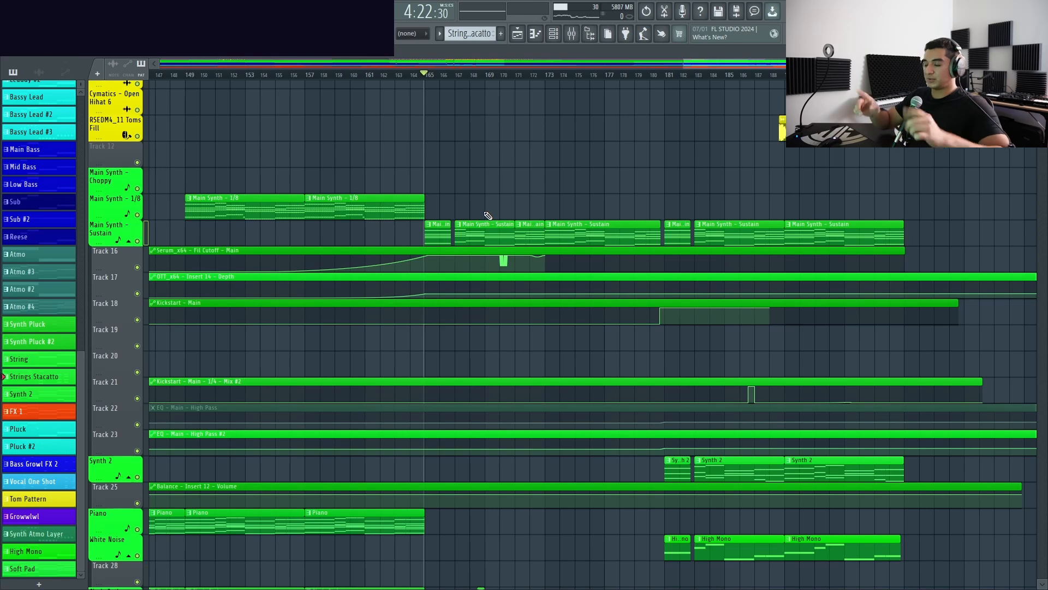
Replay the first Main Synth - Sustain section from about bar 37 and stop playback
scroll(451, 162, "down", 4)
left_click(286, 75)
key("space")
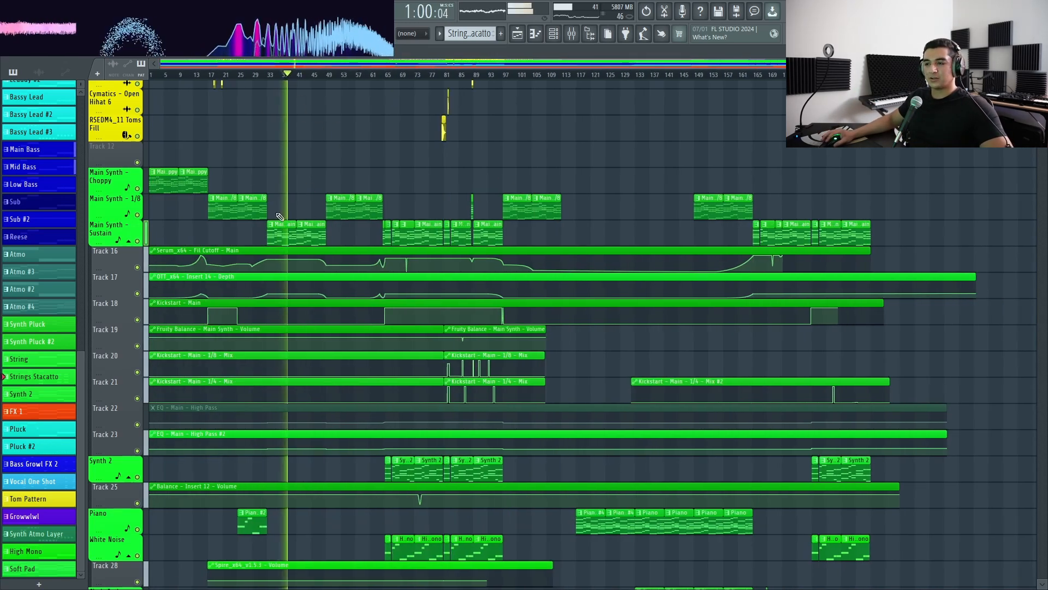
key("space")
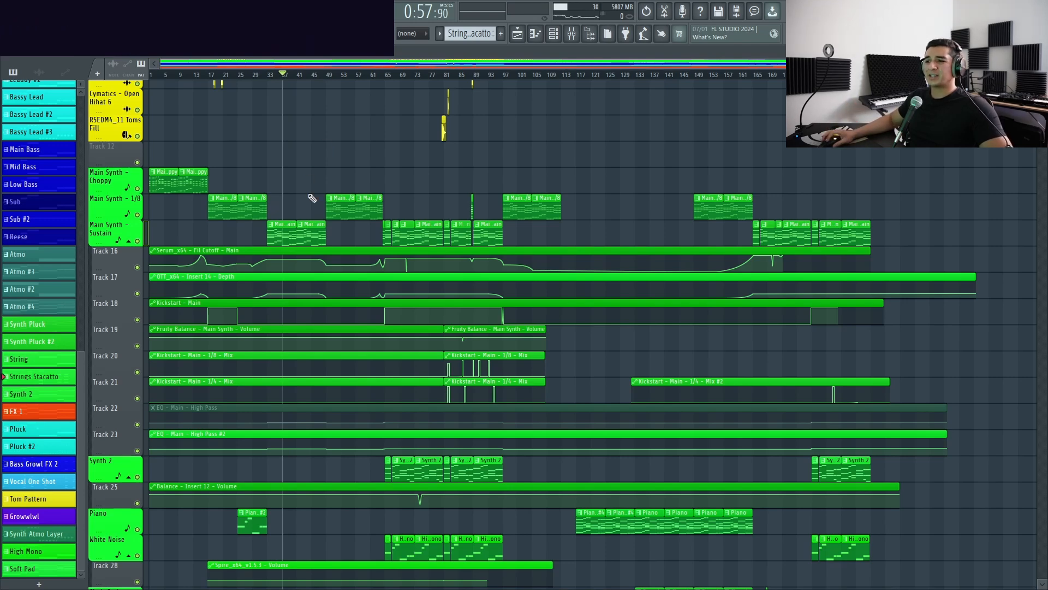
Jump to bar 165, play the Main Synth - Sustain section with its surrounding layers, and stop playback
scroll(313, 197, "down", 1)
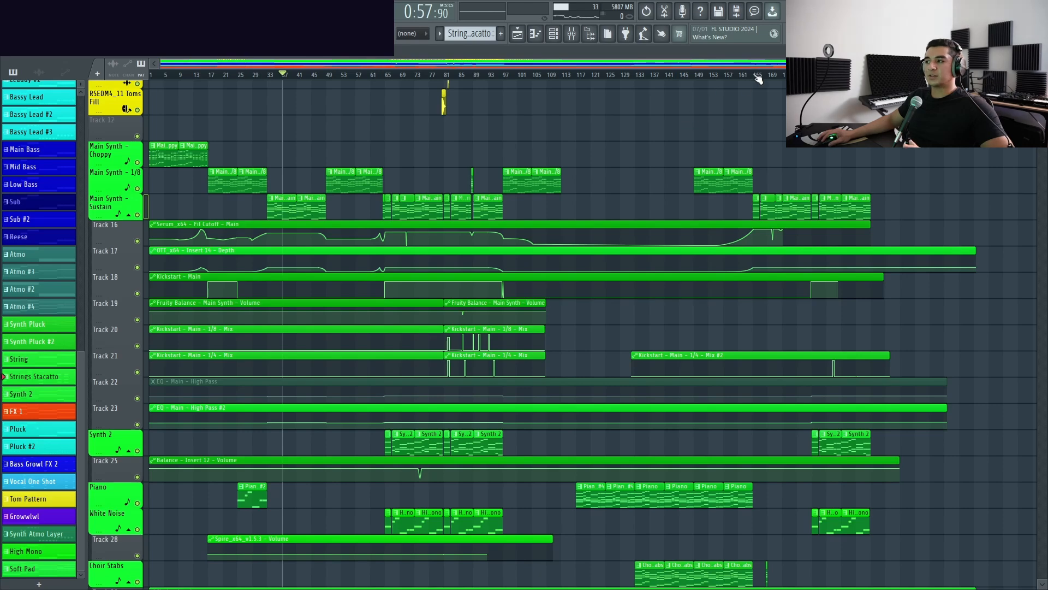
scroll(839, 157, "up", 5)
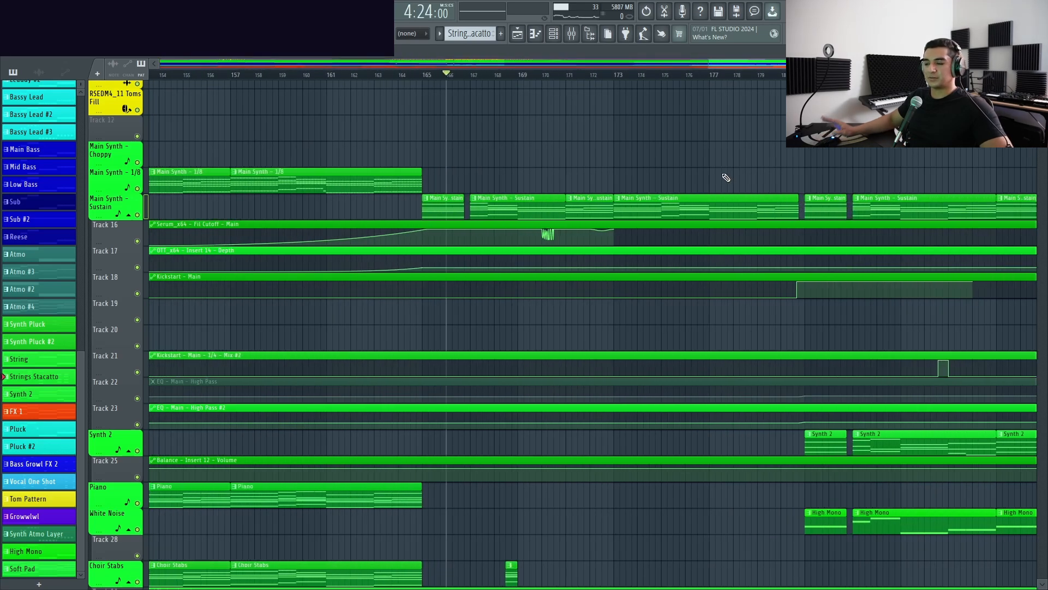
scroll(534, 172, "down", 1)
left_click_drag(357, 77, 457, 80)
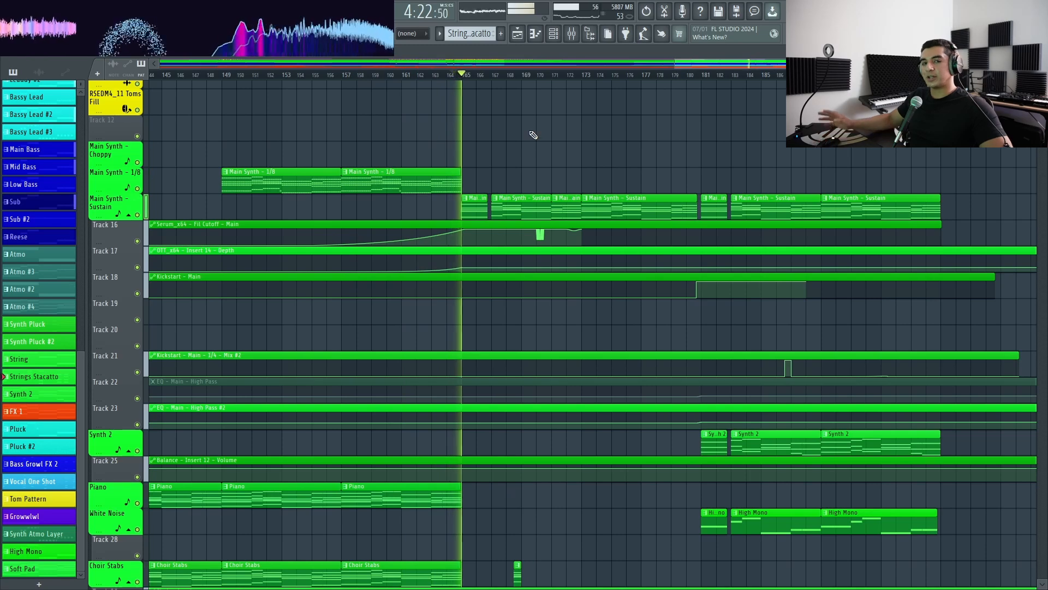
scroll(524, 194, "up", 2)
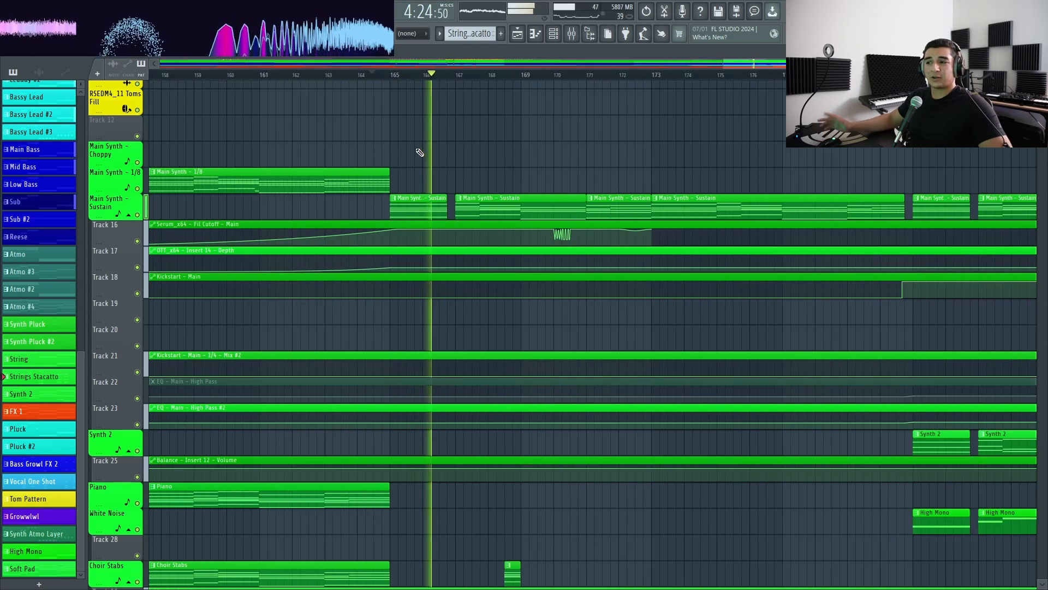
scroll(422, 203, "down", 2)
scroll(377, 181, "down", 4)
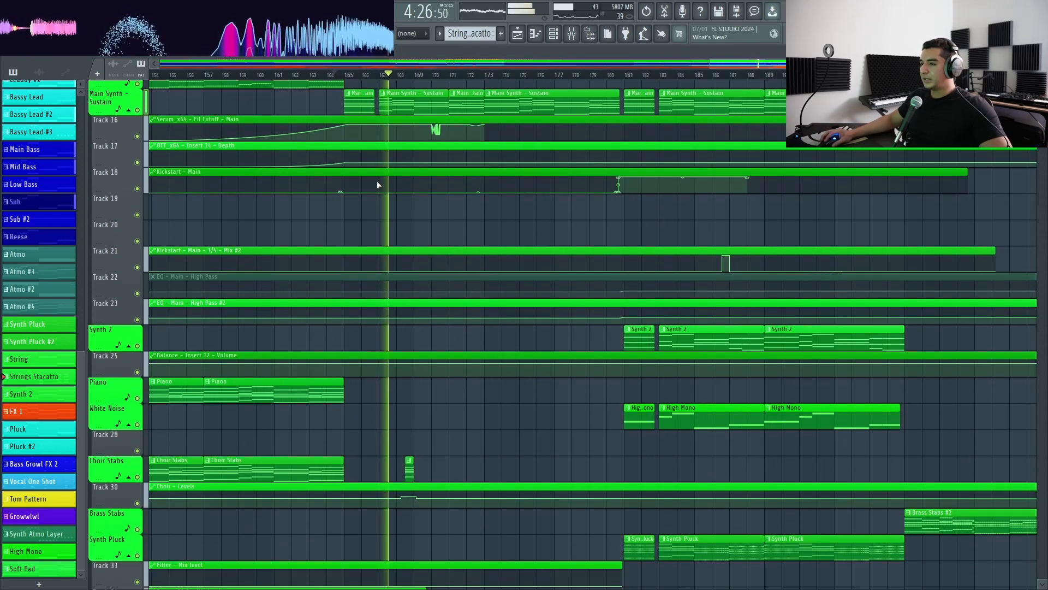
scroll(376, 181, "up", 2)
scroll(337, 80, "up", 4)
key("space")
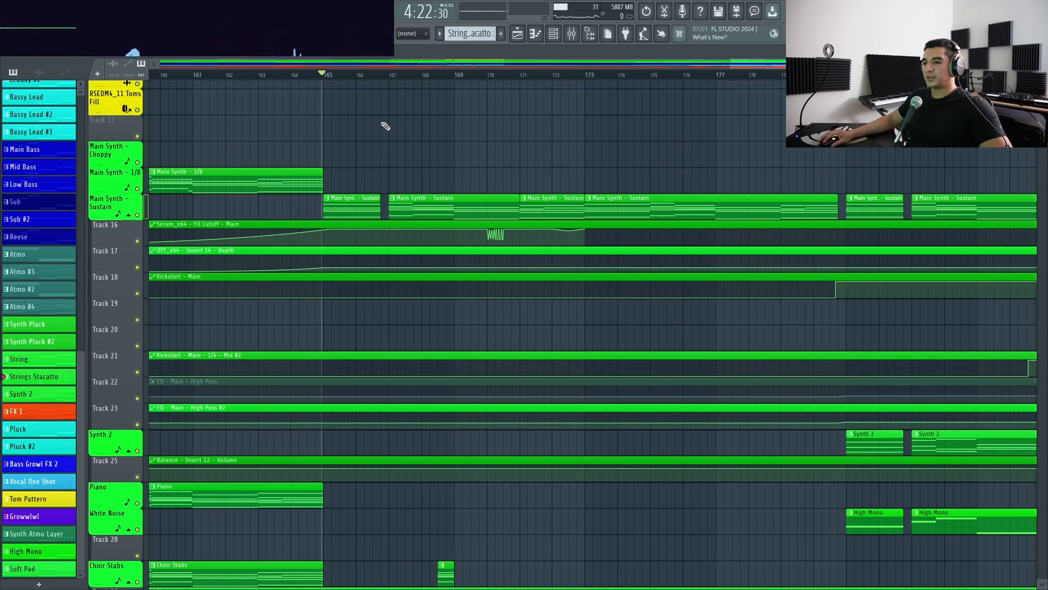
Play again from bar 165 and examine the single Choir Stabs clip and its level automation just before bar 169
key("space")
scroll(342, 253, "down", 1)
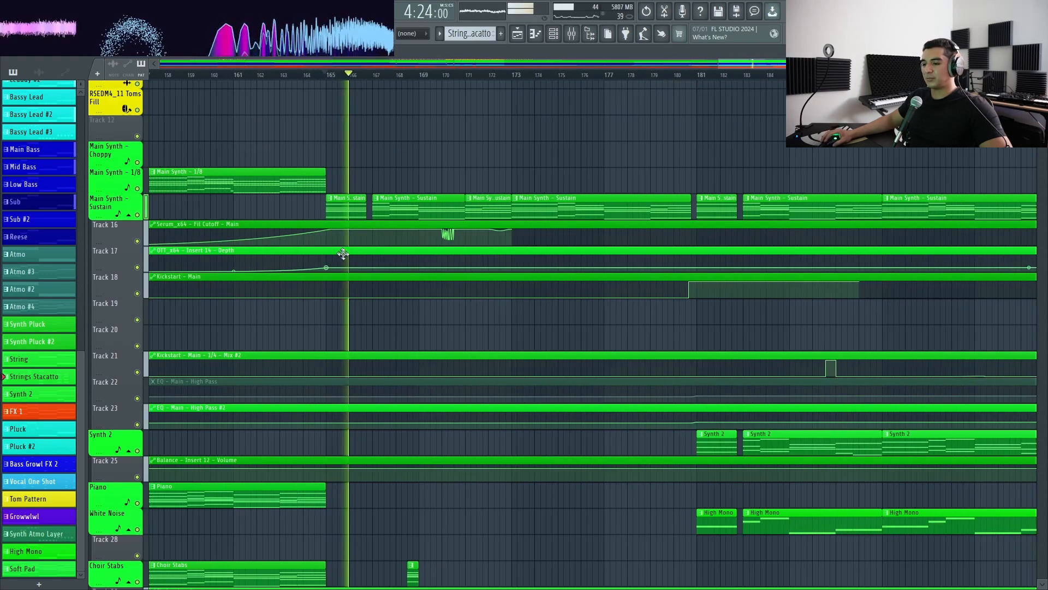
scroll(349, 320, "down", 4)
scroll(497, 344, "up", 7)
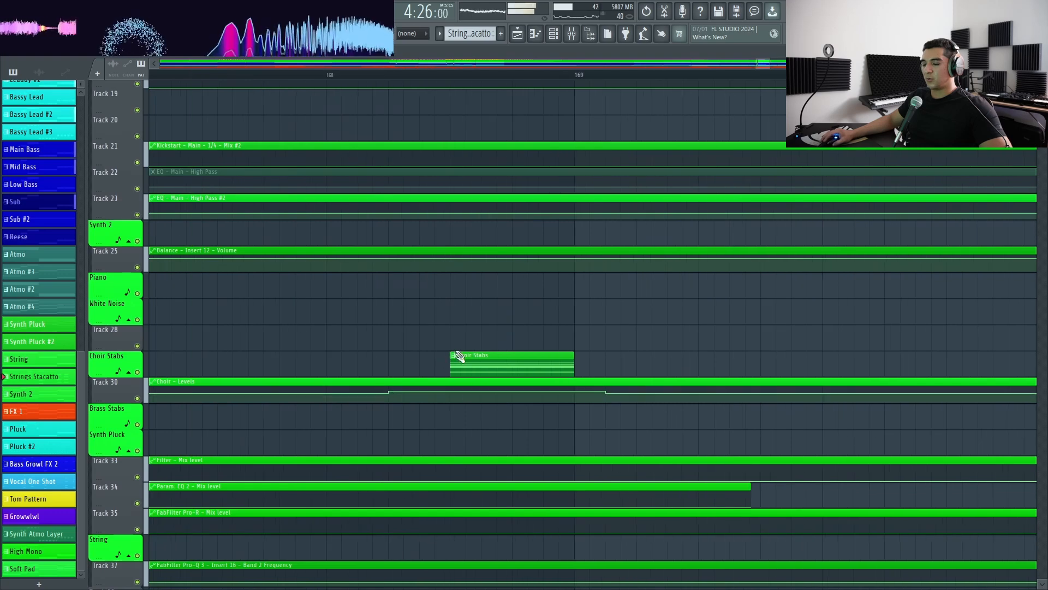
scroll(464, 356, "up", 1)
scroll(464, 363, "down", 3)
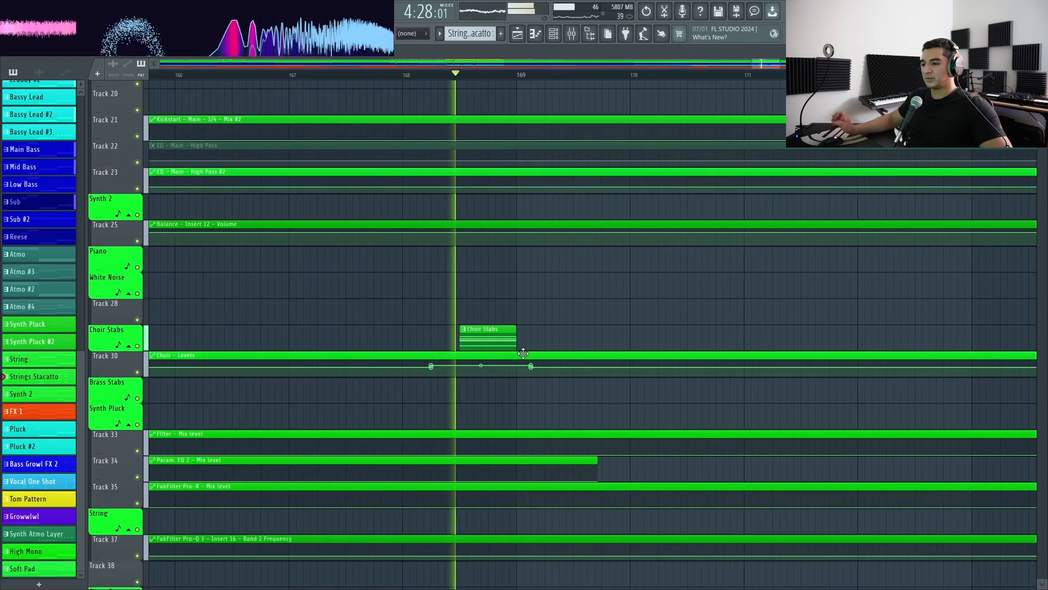
scroll(497, 372, "down", 2, "ctrl")
scroll(509, 337, "up", 8)
scroll(518, 347, "down", 5)
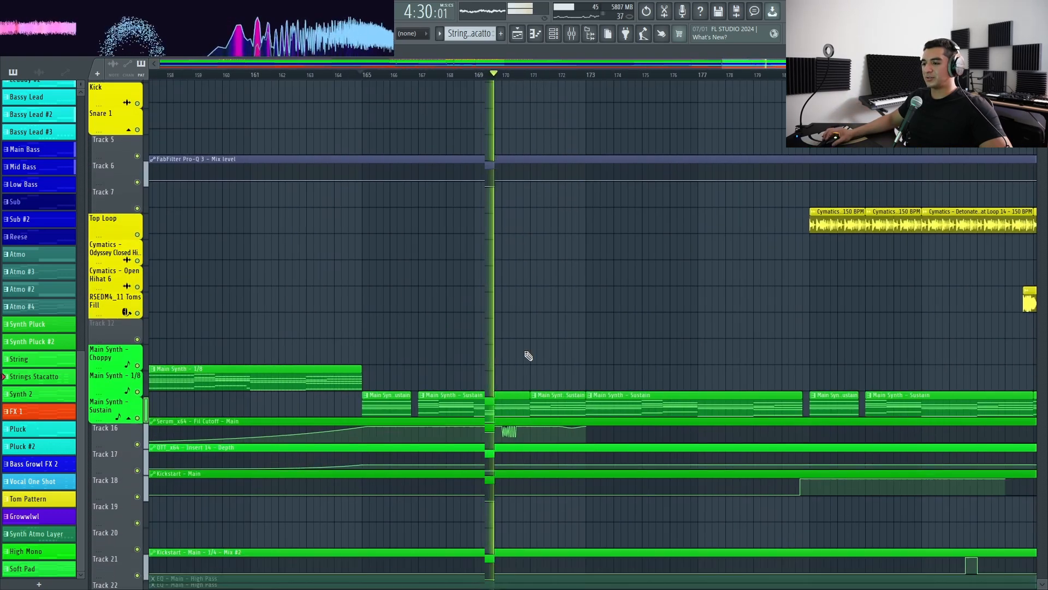
Stop playback at about bar 170 and examine the wave and square shapes in the Serum filter cutoff automation
scroll(496, 325, "up", 3, "ctrl")
left_click(277, 74)
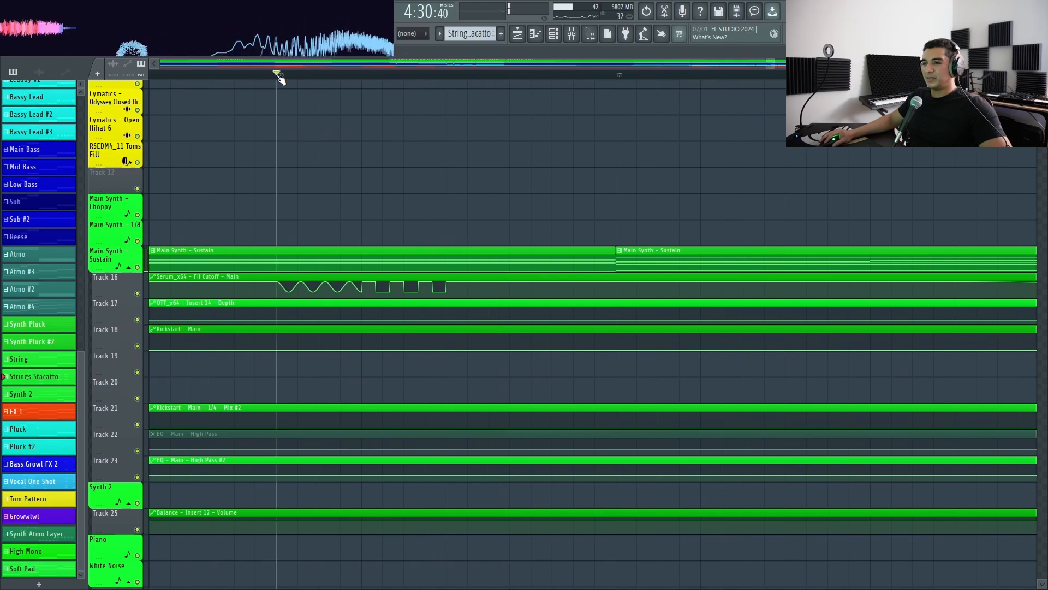
scroll(452, 295, "down", 3, "ctrl")
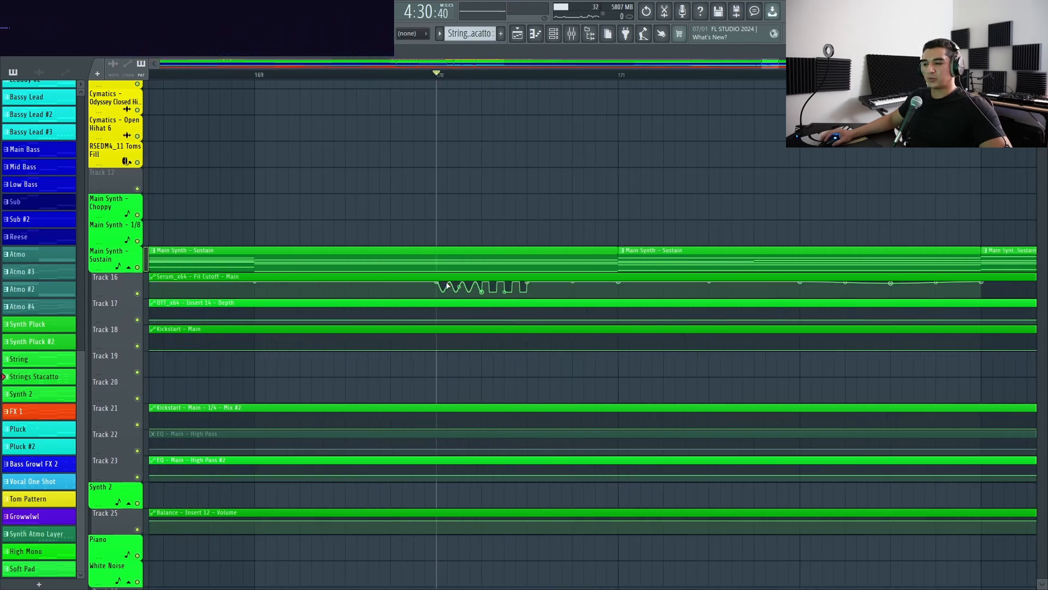
scroll(447, 284, "down", 1, "ctrl")
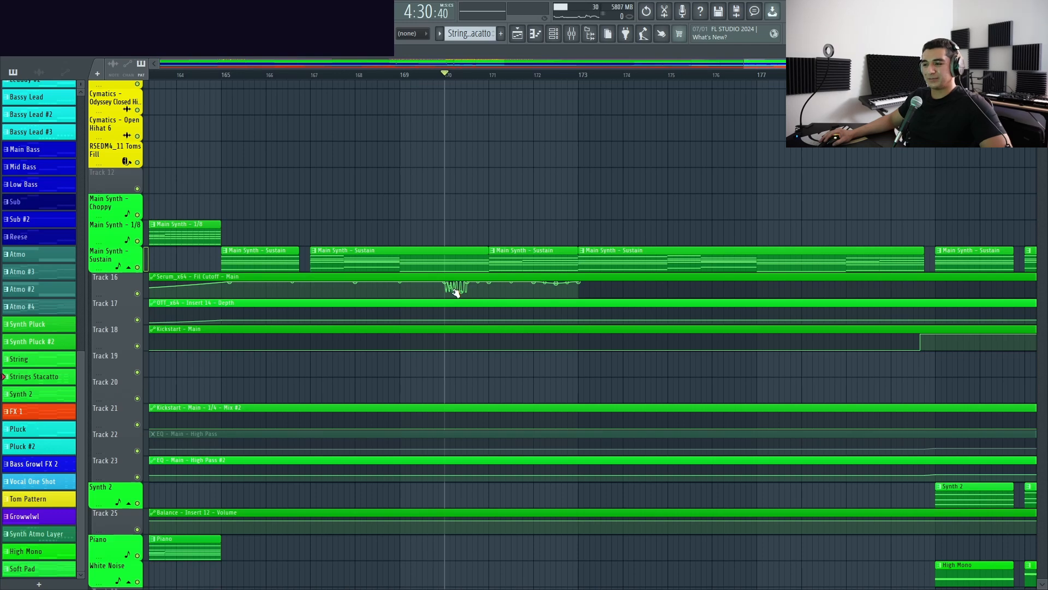
scroll(450, 302, "down", 3, "ctrl")
Inspect the sample settings of the Au5 I DAW Nation_Voidwalkers_Bass 2 clip at bar 170, close them and return to the main synth tracks
scroll(480, 300, "down", 10)
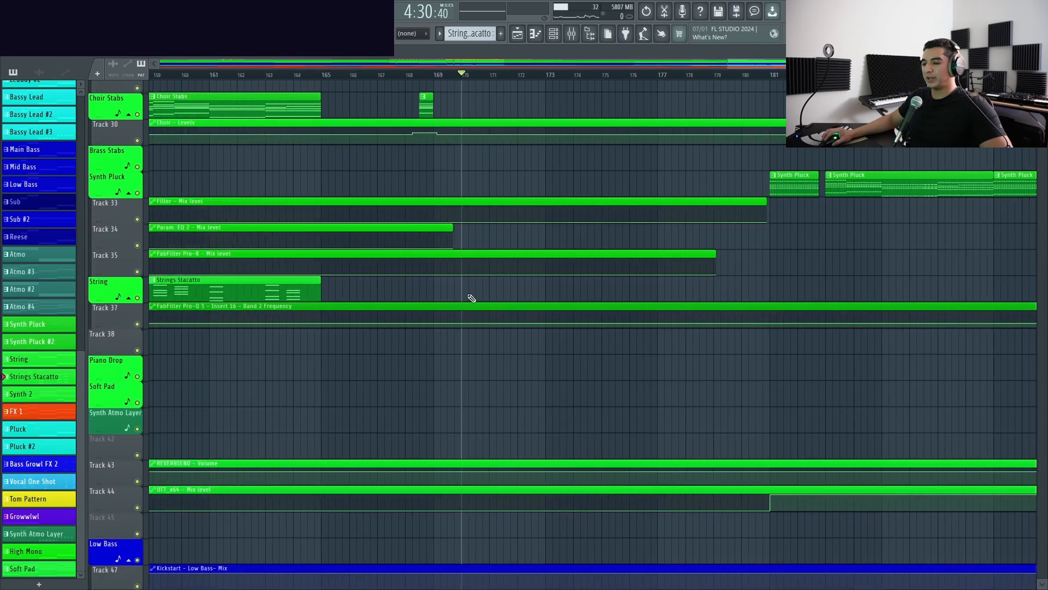
scroll(482, 291, "down", 6)
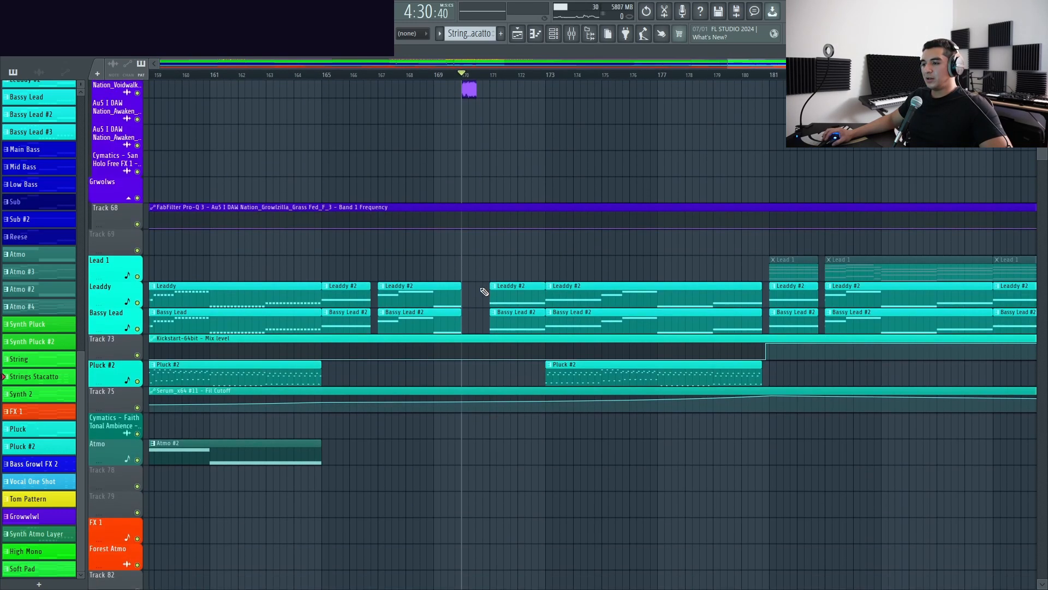
scroll(407, 250, "up", 2)
scroll(408, 250, "up", 12, "ctrl")
double_click(407, 250)
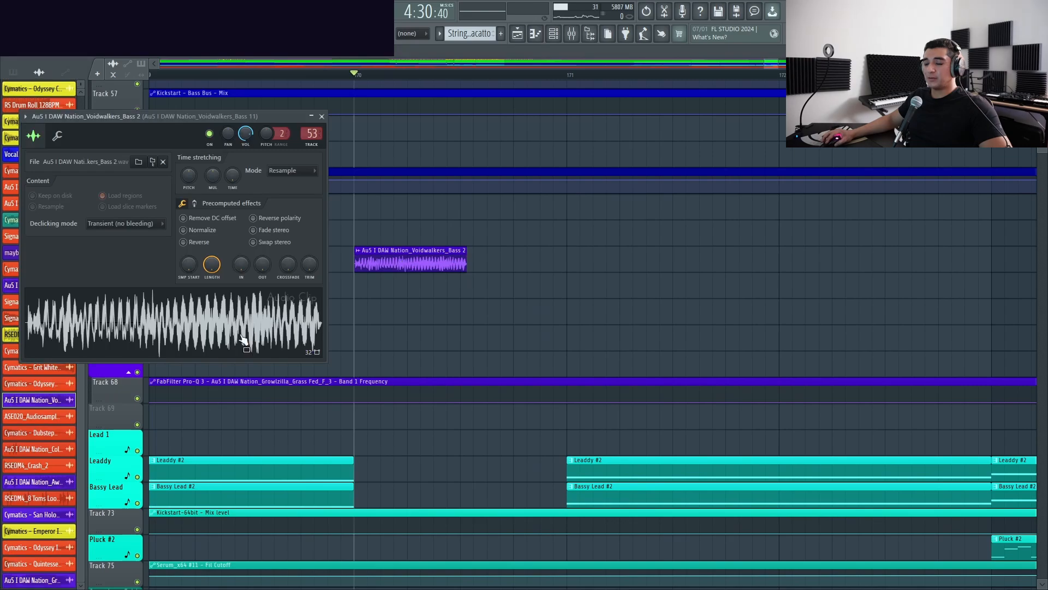
key("Escape")
scroll(555, 300, "down", 12, "ctrl")
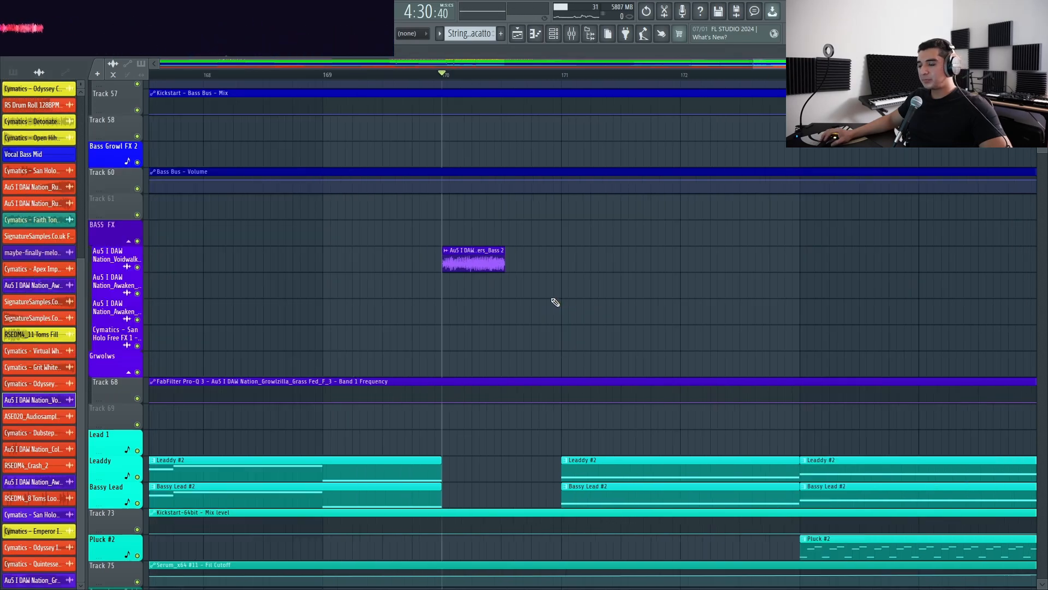
scroll(549, 295, "down", 4)
scroll(548, 294, "up", 20)
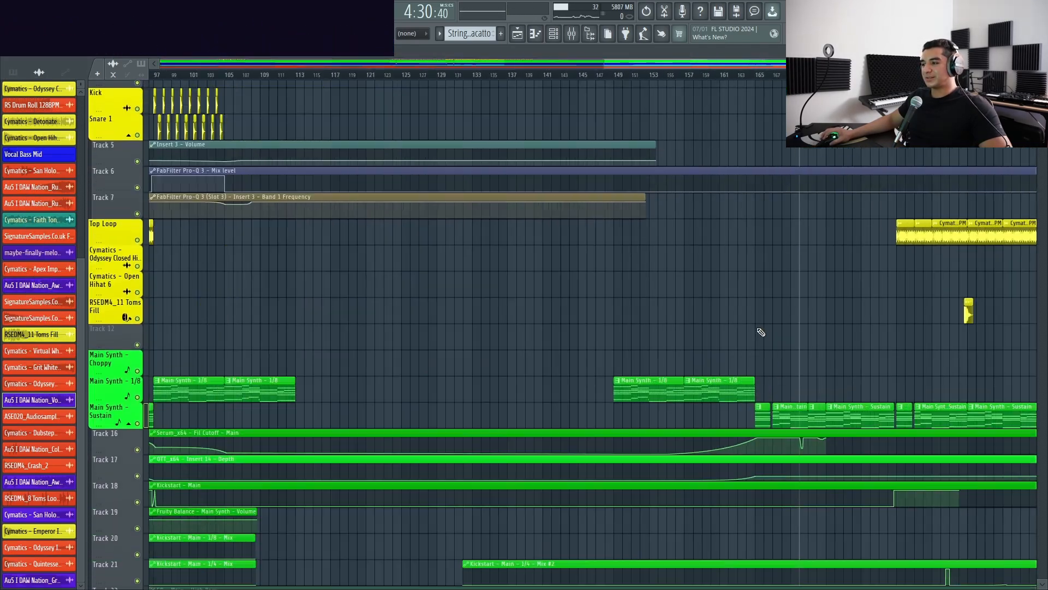
Examine the Serum filter cutoff automation near bar 170 and the synth and Choir Stabs layers from bar 165
scroll(238, 297, "up", 6, "ctrl")
scroll(564, 327, "down", 4, "ctrl")
scroll(639, 338, "up", 3, "ctrl")
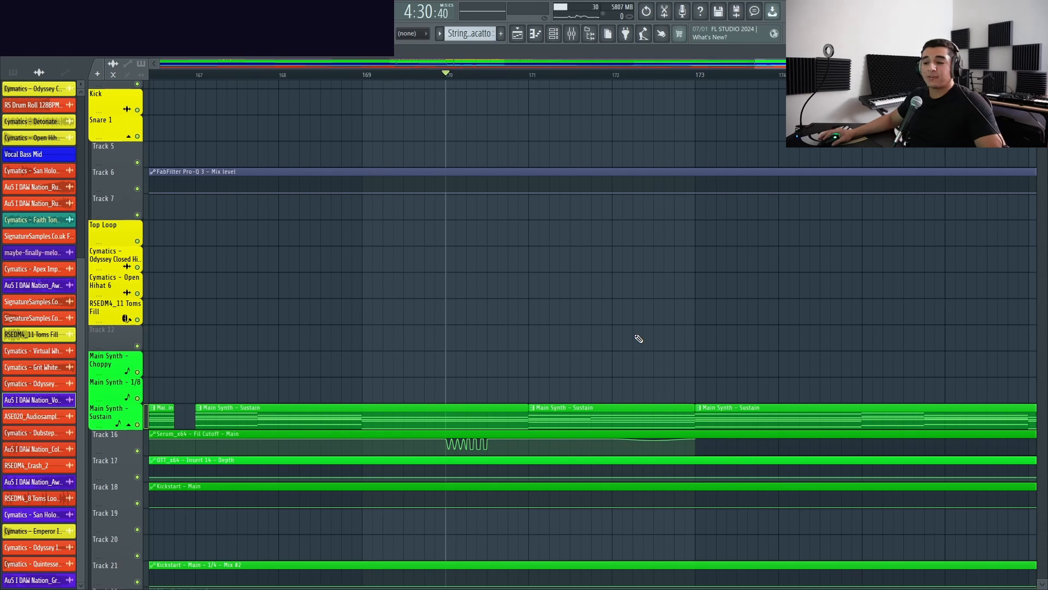
scroll(611, 327, "down", 3, "ctrl")
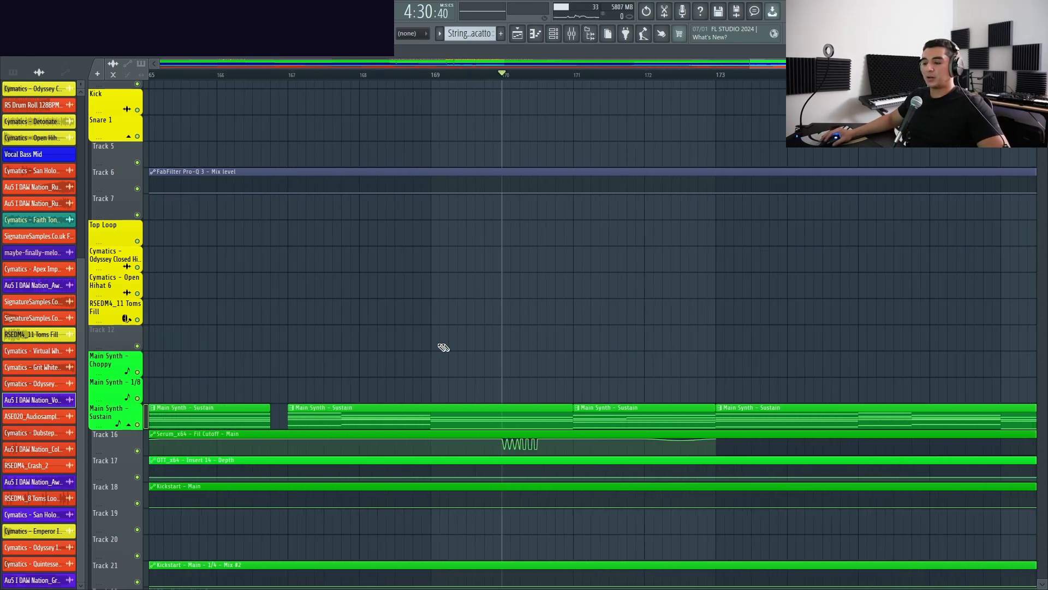
scroll(502, 340, "up", 2, "ctrl")
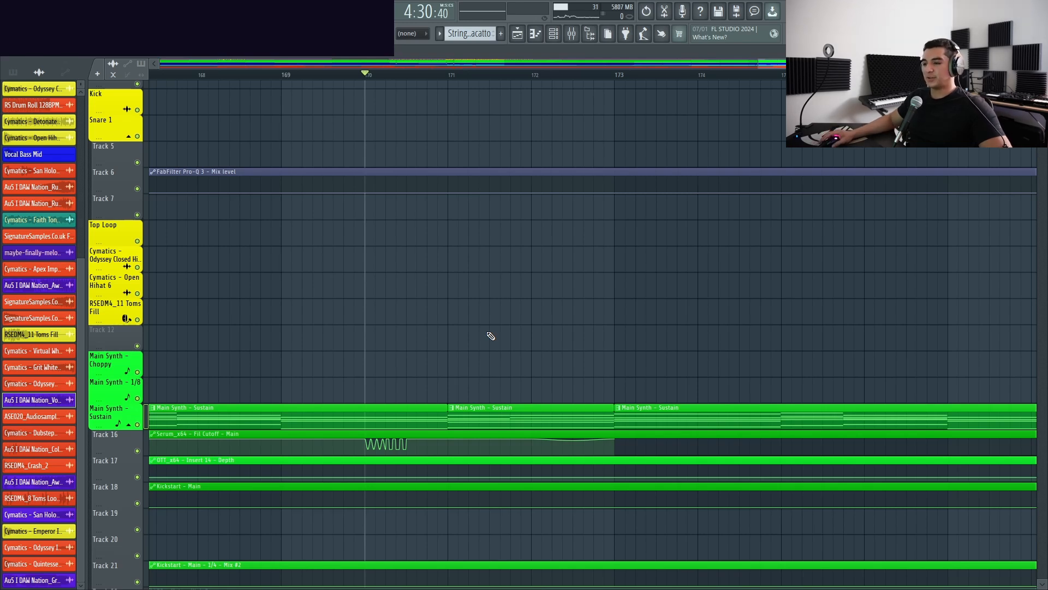
scroll(491, 336, "down", 2)
scroll(428, 338, "down", 10)
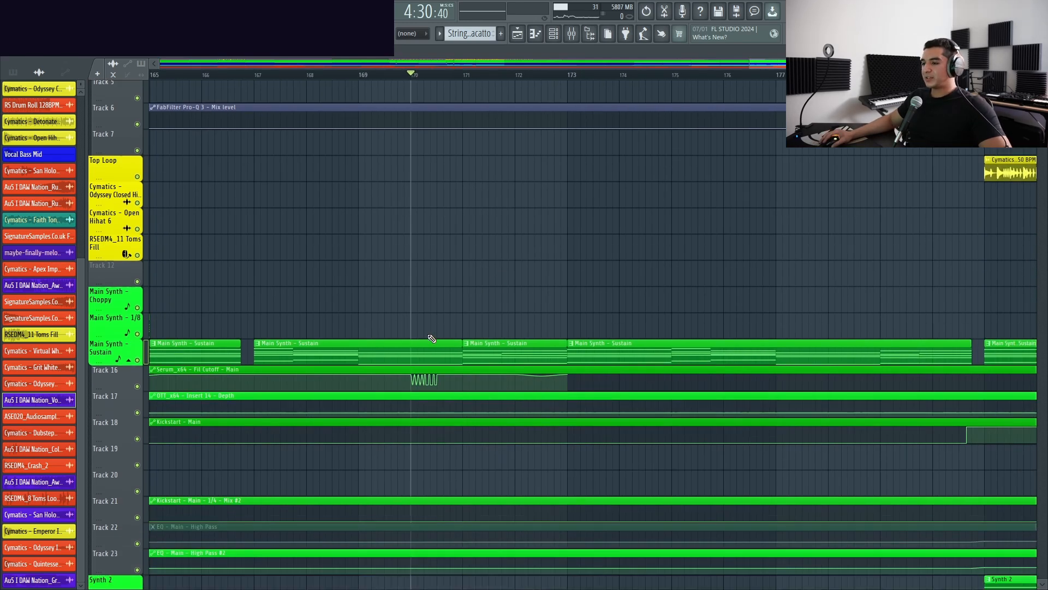
scroll(451, 314, "down", 2)
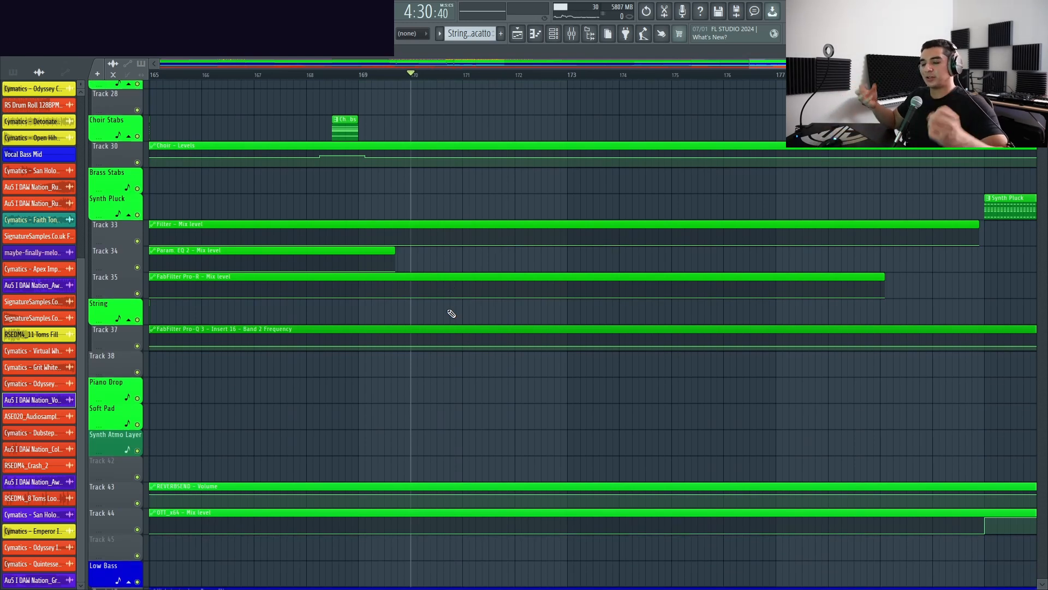
scroll(451, 313, "up", 20)
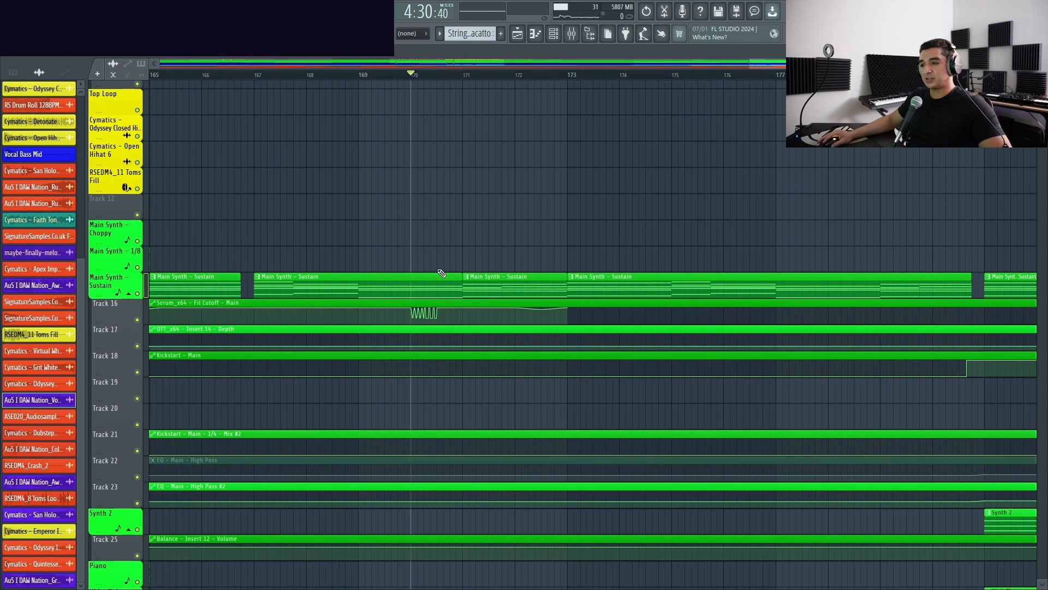
scroll(429, 295, "down", 20)
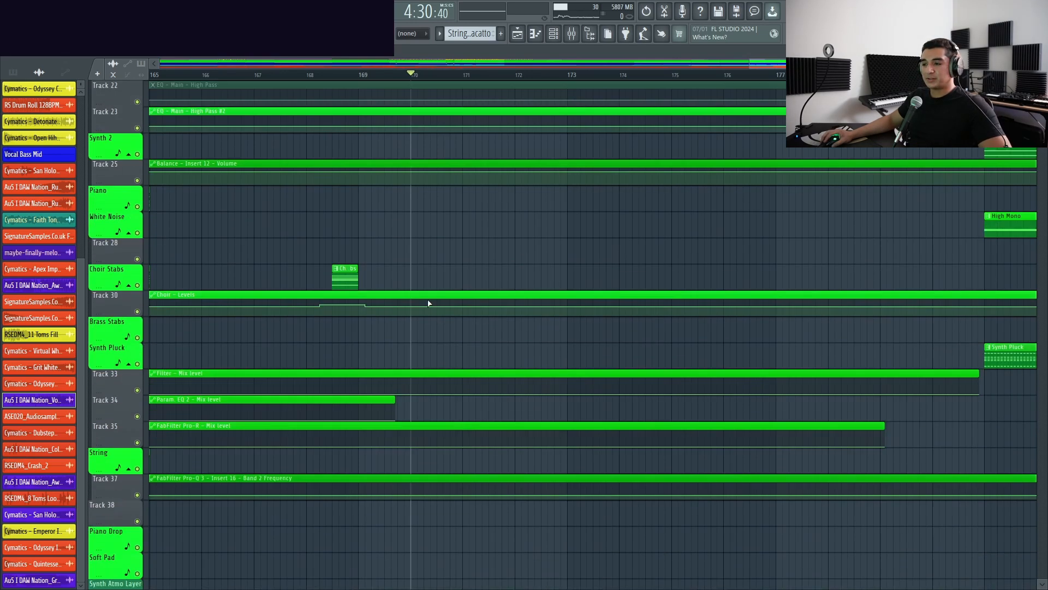
scroll(430, 304, "up", 1)
scroll(423, 362, "up", 20)
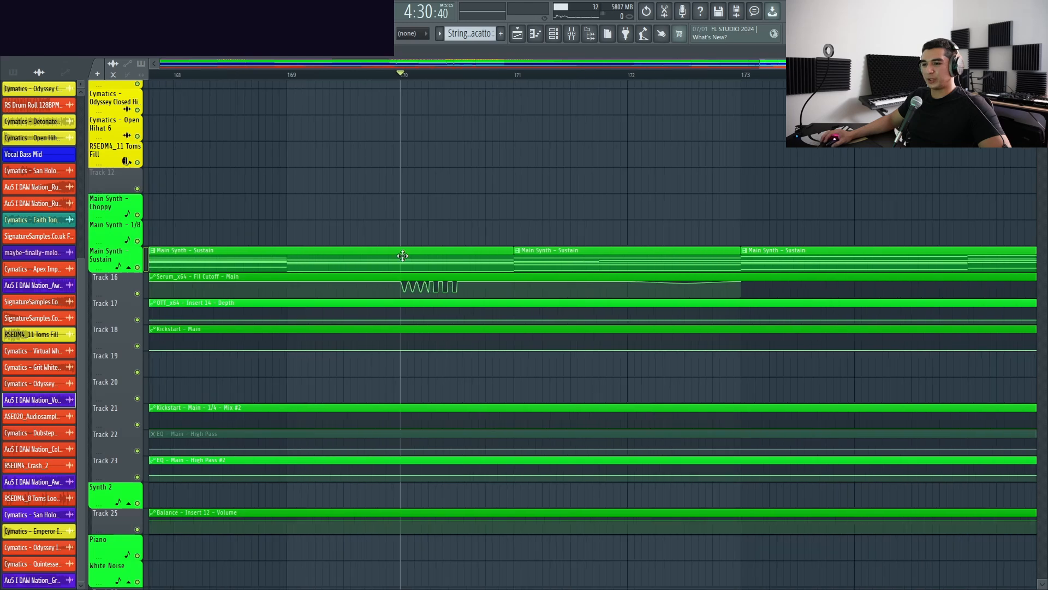
Play from bar 169 into the Serum filter cutoff automation at bar 170 and stop playback
scroll(486, 226, "left", 1)
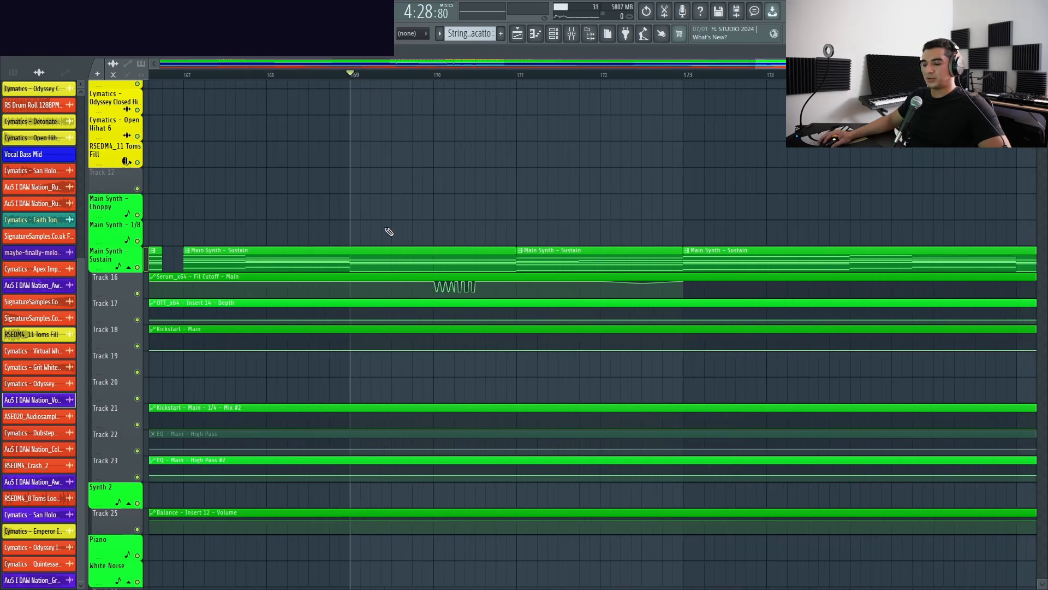
key("space")
scroll(337, 182, "up", 2)
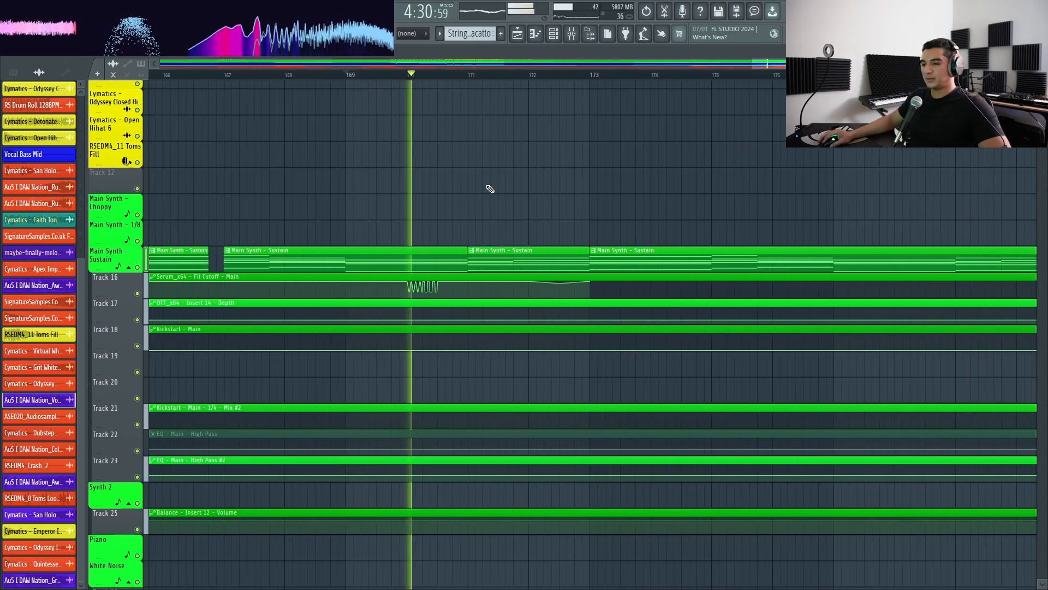
key("space")
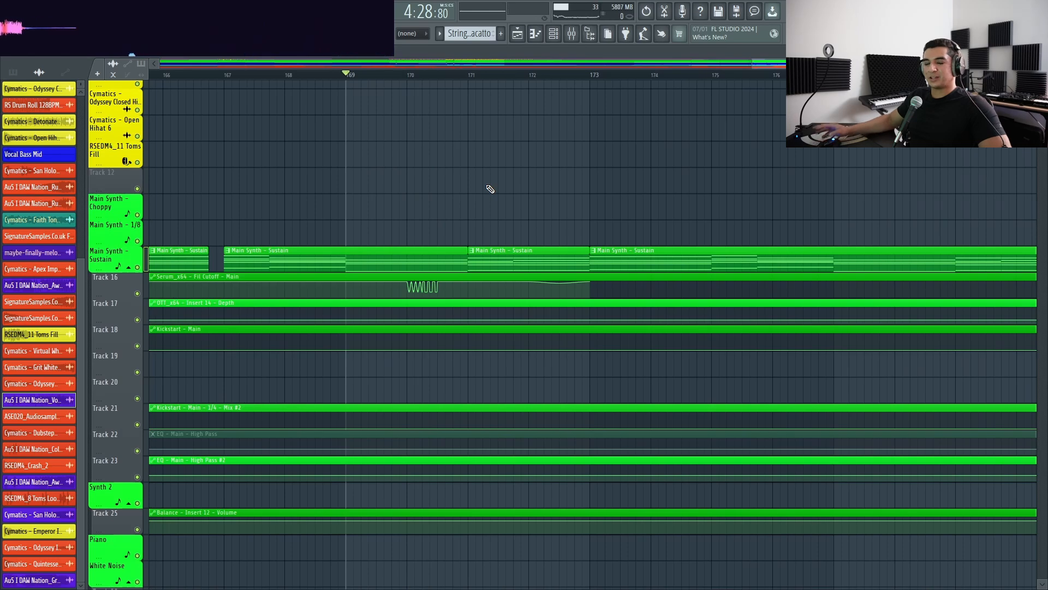
scroll(490, 189, "up", 1)
scroll(488, 197, "up", 1)
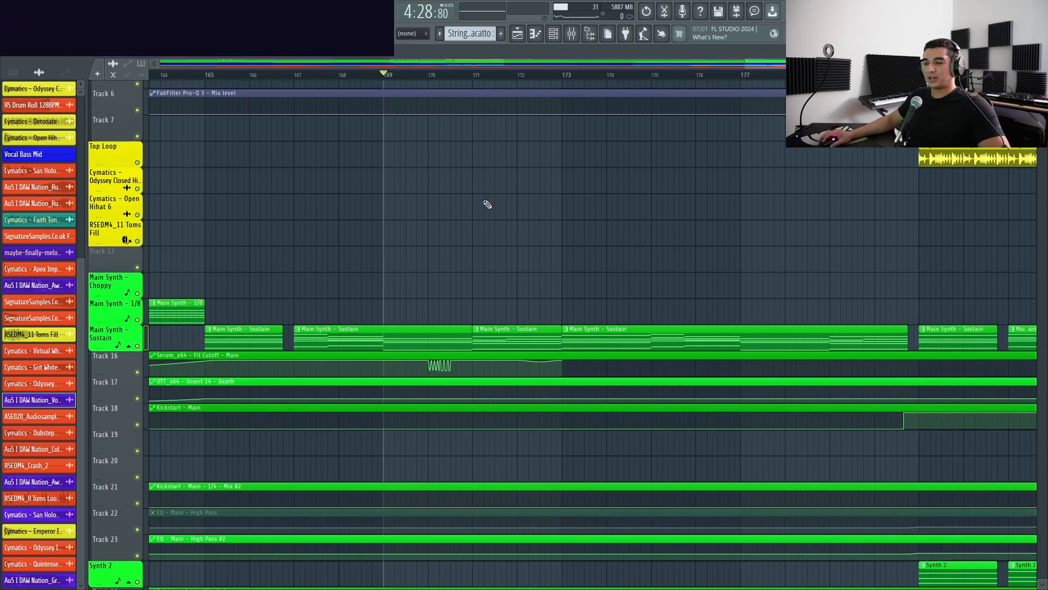
scroll(487, 204, "down", 2)
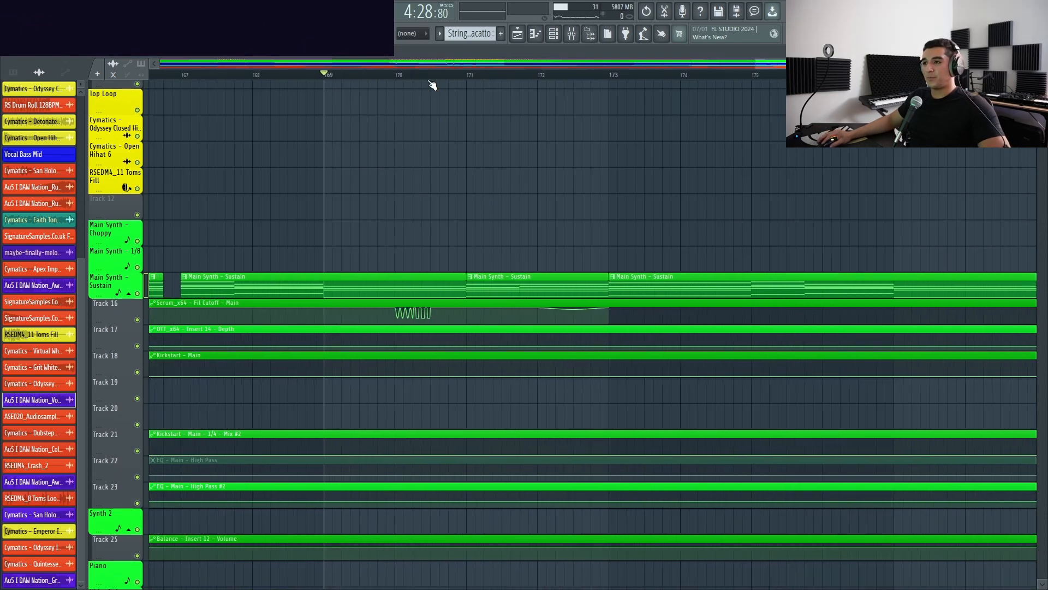
Play from about bar 170 into bar 181, following the bass, lead, white noise riser and drum roll layers
scroll(368, 222, "up", 5)
scroll(389, 253, "down", 10)
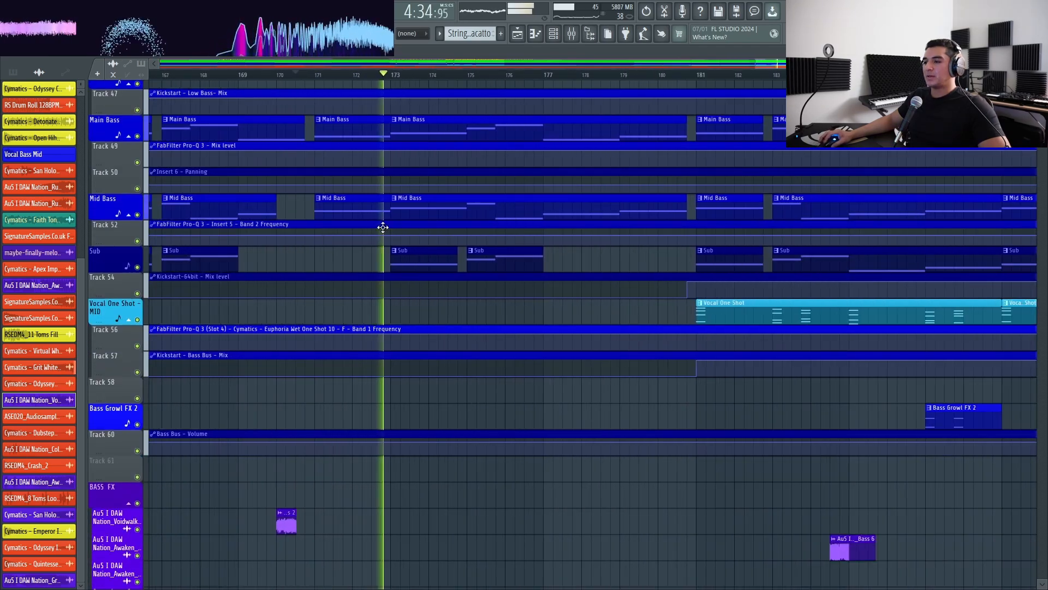
scroll(383, 227, "down", 8)
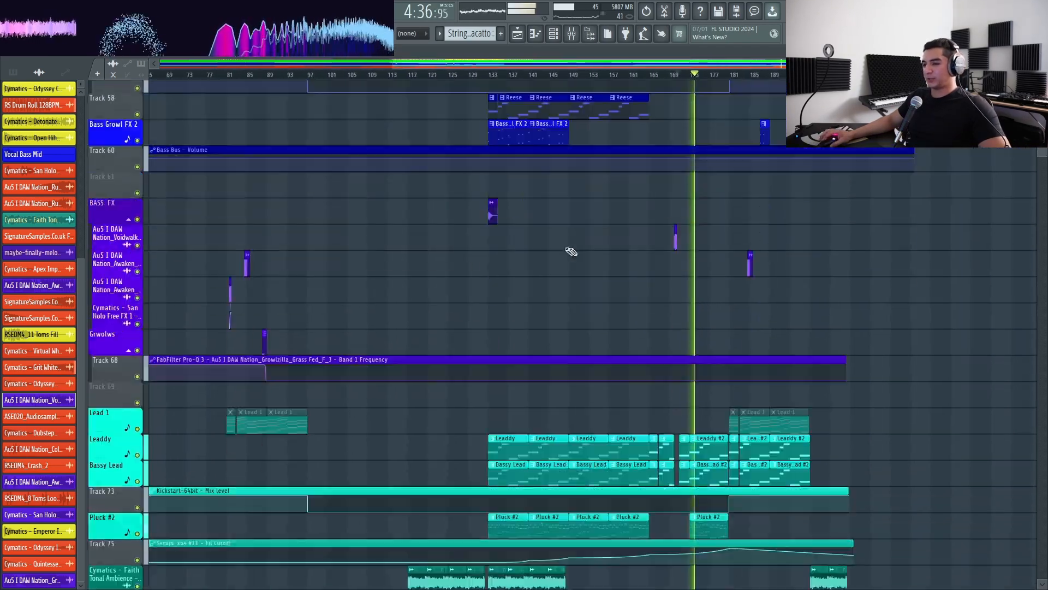
scroll(572, 268, "down", 3)
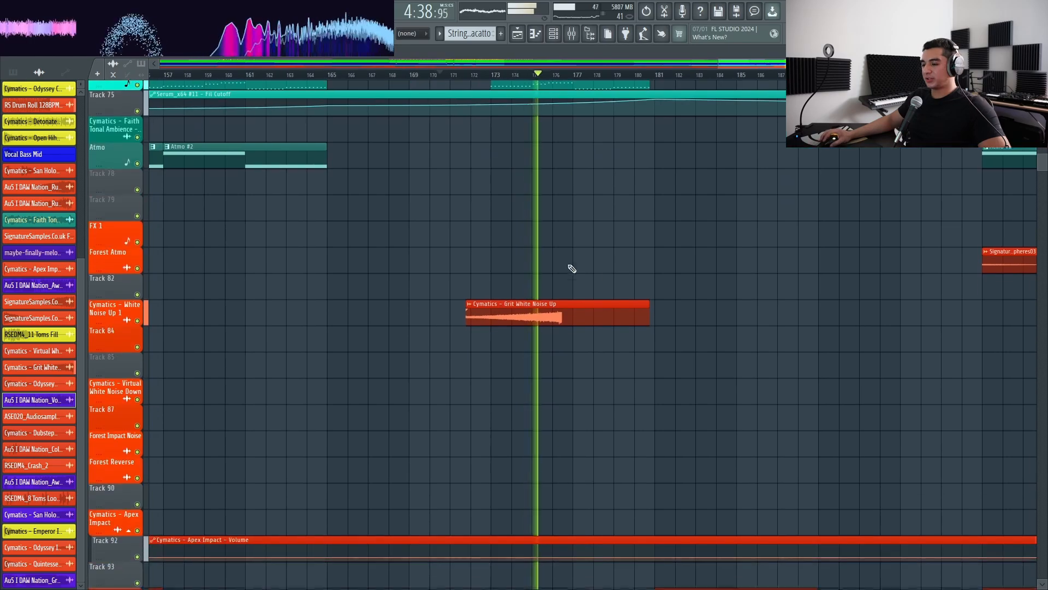
scroll(491, 295, "down", 10)
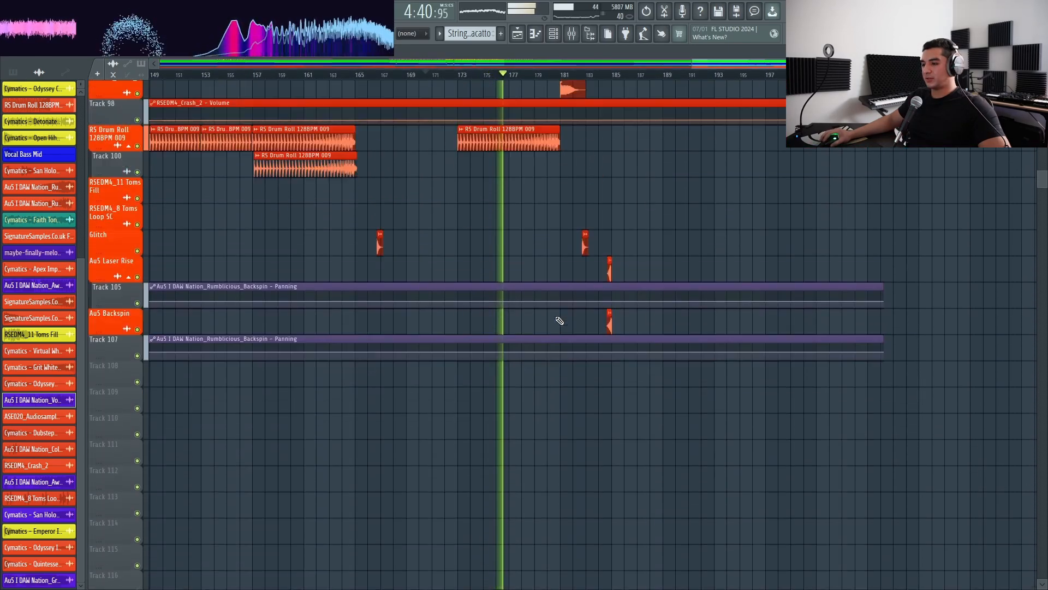
scroll(552, 320, "up", 10)
scroll(415, 298, "down", 3)
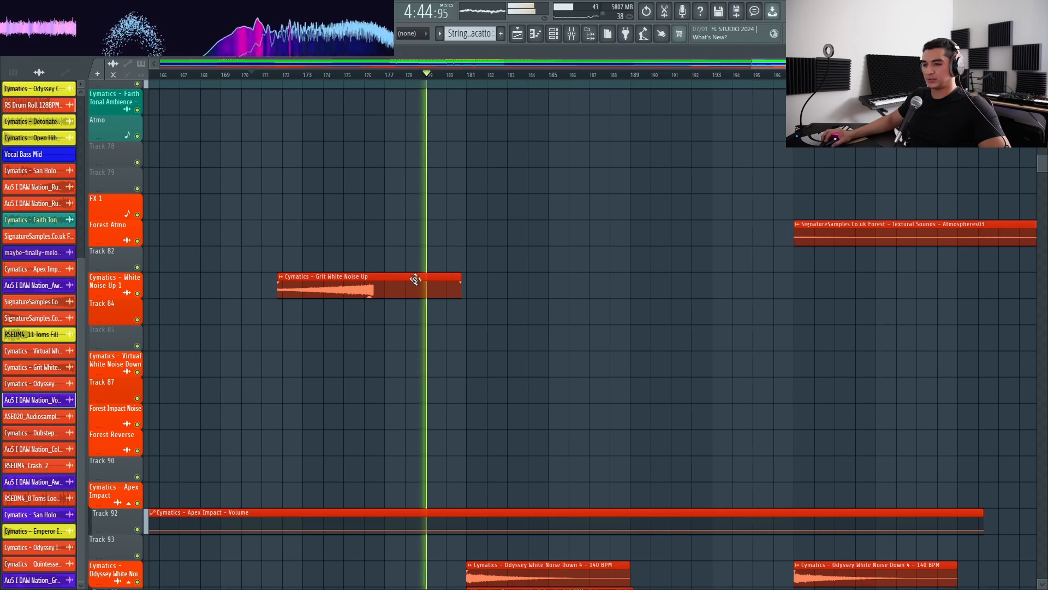
scroll(437, 289, "up", 20)
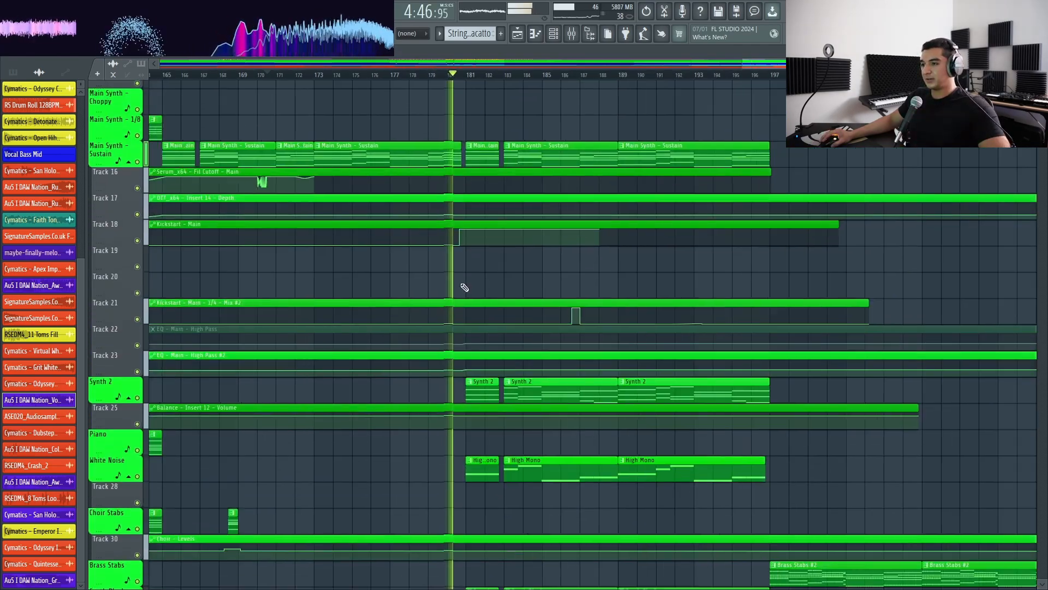
scroll(469, 287, "up", 6)
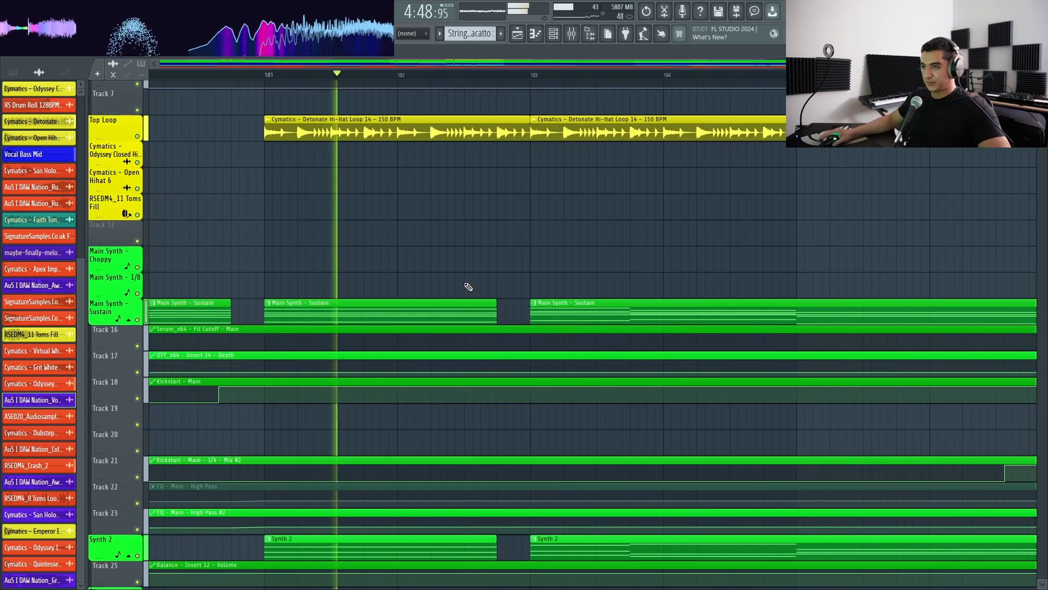
Continue listening from bar 181 and examine the drums, Top Loop, basses, Vocal One Shot and Bass Growl FX 2
scroll(696, 286, "down", 10)
scroll(786, 285, "up", 5)
scroll(762, 349, "up", 4)
scroll(350, 288, "up", 3)
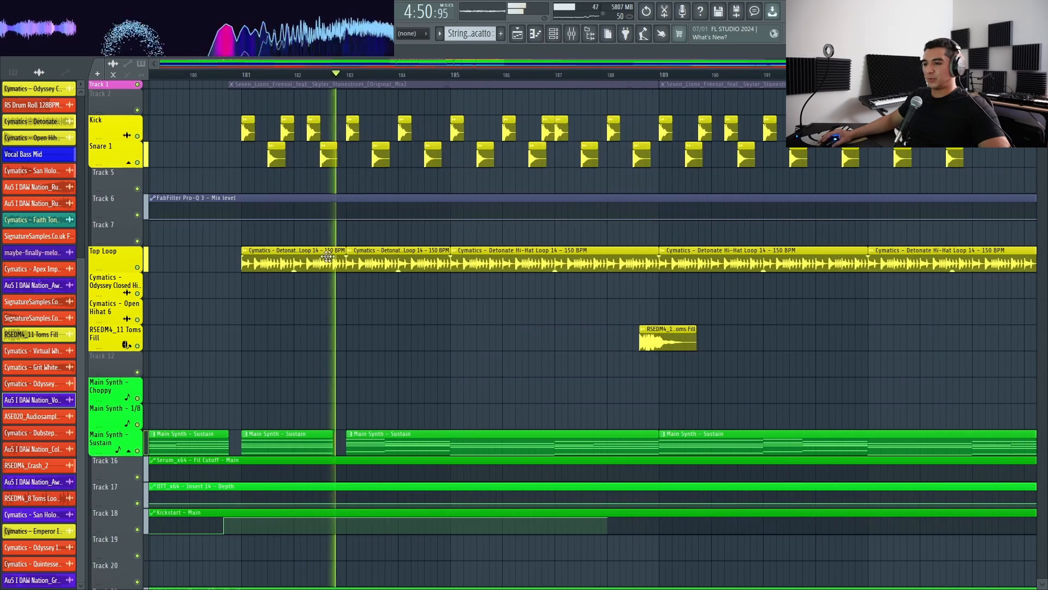
scroll(380, 292, "down", 15)
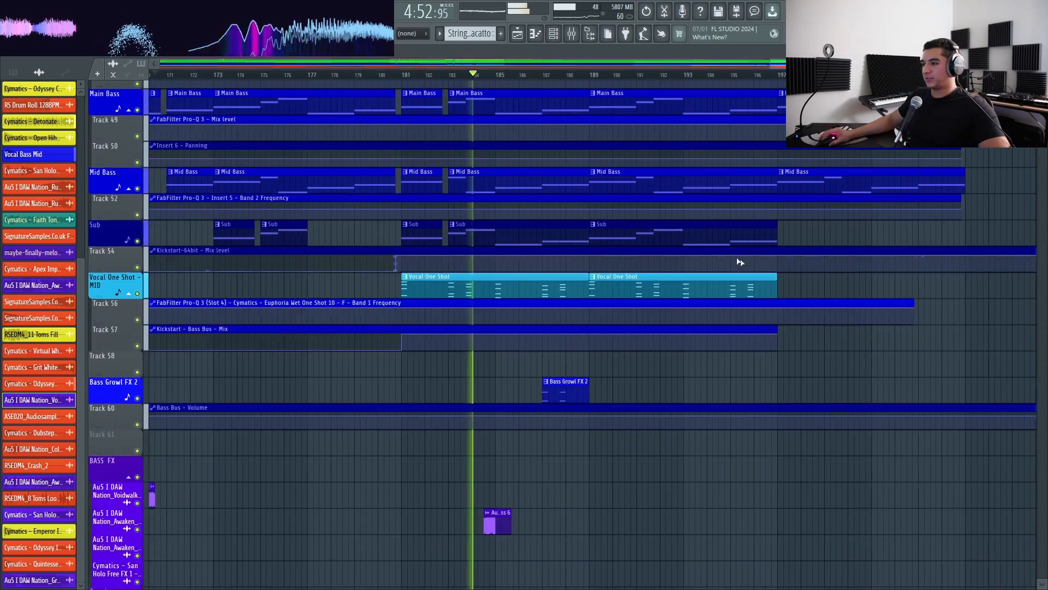
scroll(709, 259, "down", 5)
scroll(571, 250, "down", 1)
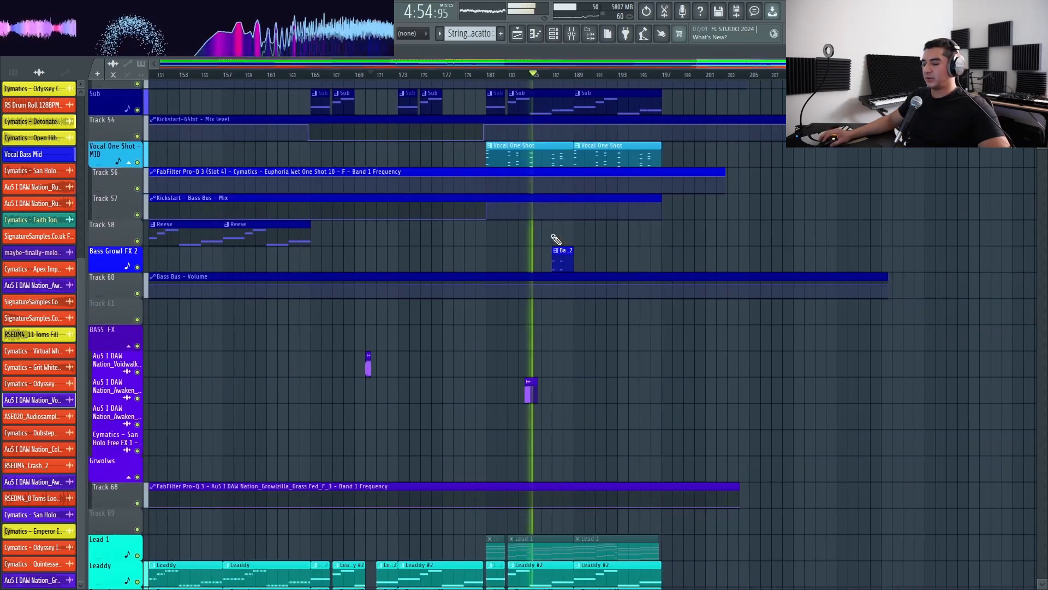
Examine the Leaddy #2 and Bassy Lead #2 clips and the FX tracks down to Au5 Backspin during playback
scroll(556, 241, "up", 3)
scroll(604, 276, "down", 7)
scroll(510, 306, "down", 10)
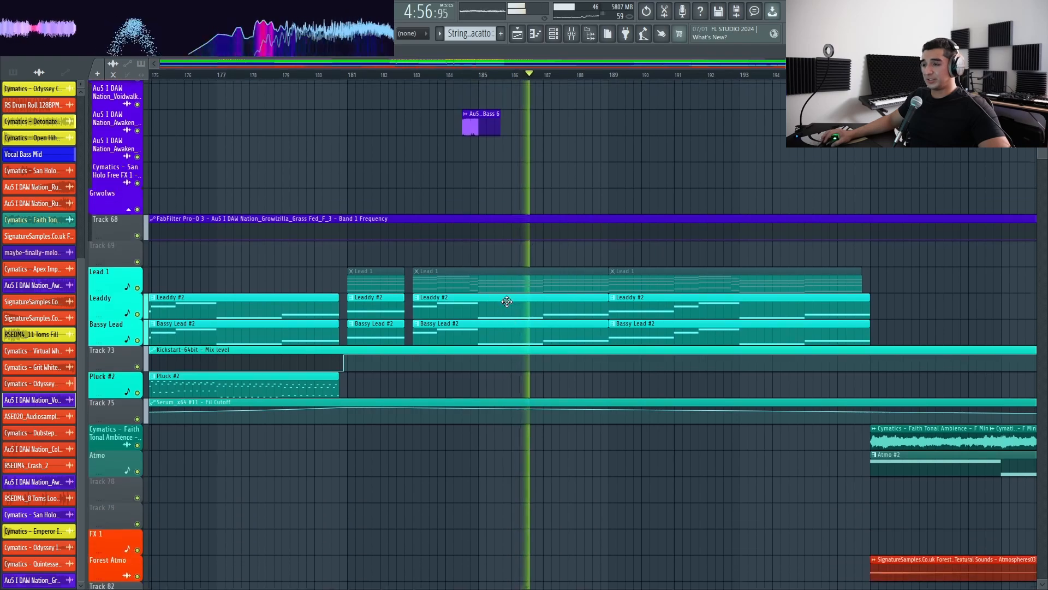
scroll(562, 293, "down", 3)
scroll(546, 289, "down", 5)
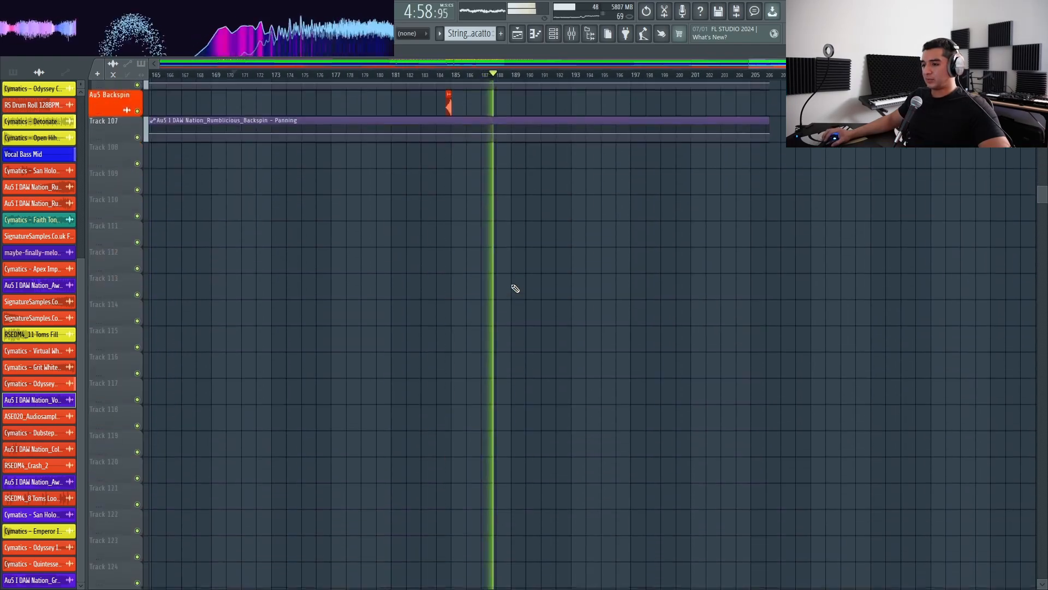
Examine the Au5 I DAW Nation_Awaken_Bass 6 clip just before bar 185 and stop playback near bar 189
scroll(513, 286, "up", 15)
scroll(481, 294, "up", 4)
scroll(449, 293, "up", 2)
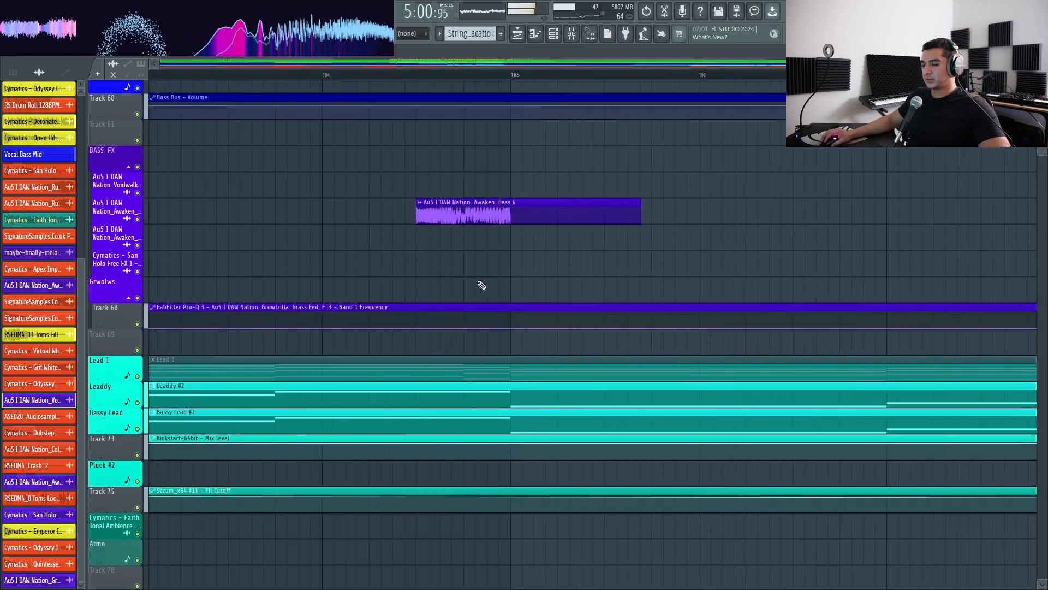
scroll(480, 285, "down", 2)
scroll(480, 276, "up", 4)
scroll(566, 297, "down", 4)
scroll(622, 315, "down", 3)
scroll(673, 323, "down", 15)
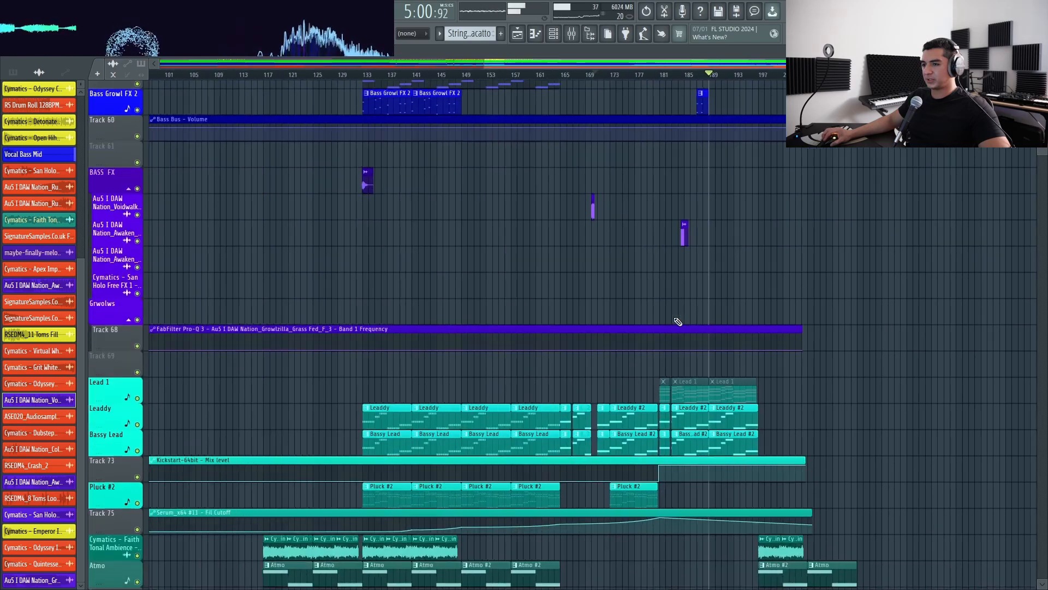
key("space")
Compare the FX, bass, lead and synth layers around bar 83 with those in the section from bar 181
scroll(867, 338, "down", 1)
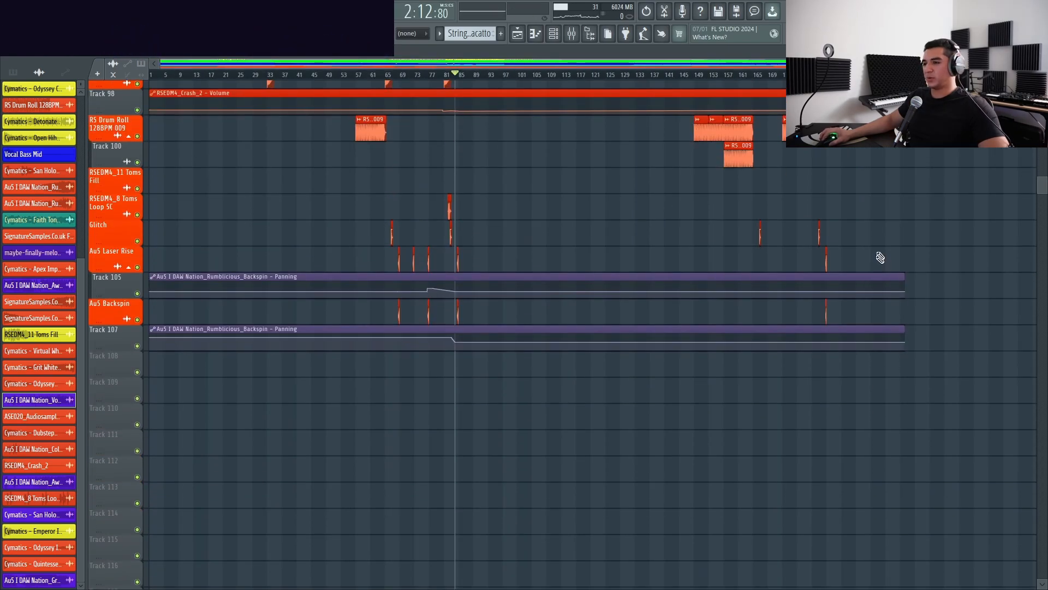
scroll(855, 302, "up", 1)
scroll(826, 323, "up", 20)
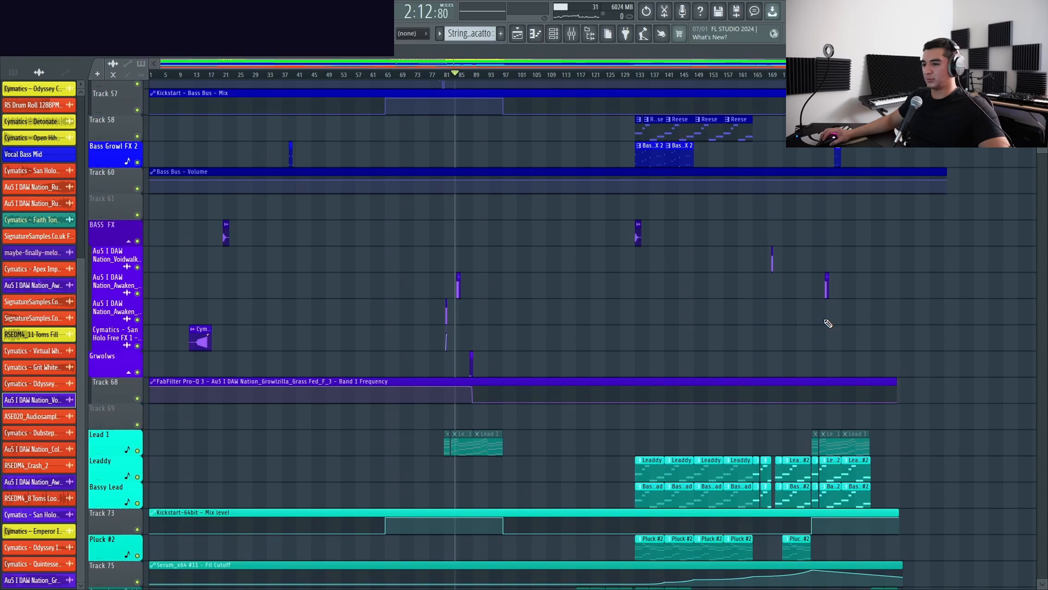
scroll(828, 323, "up", 20)
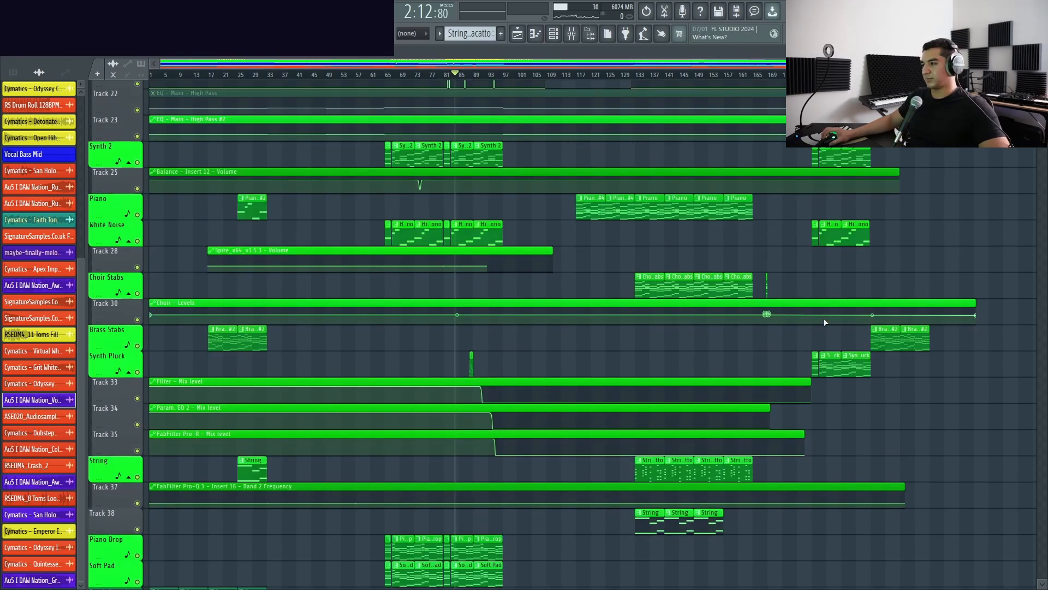
scroll(863, 322, "up", 5, "ctrl")
scroll(838, 375, "up", 10)
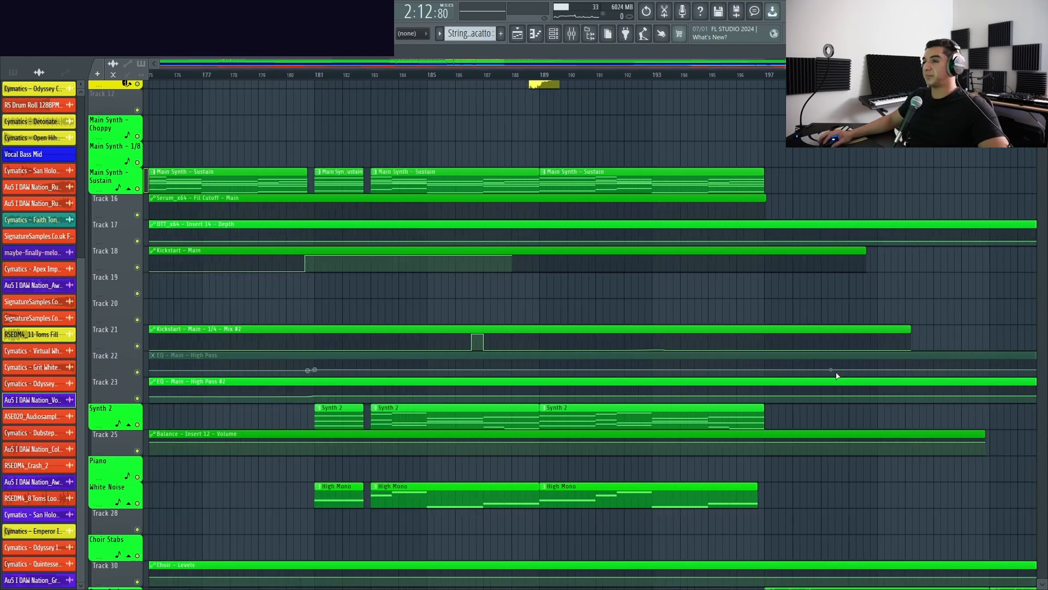
scroll(489, 285, "up", 11)
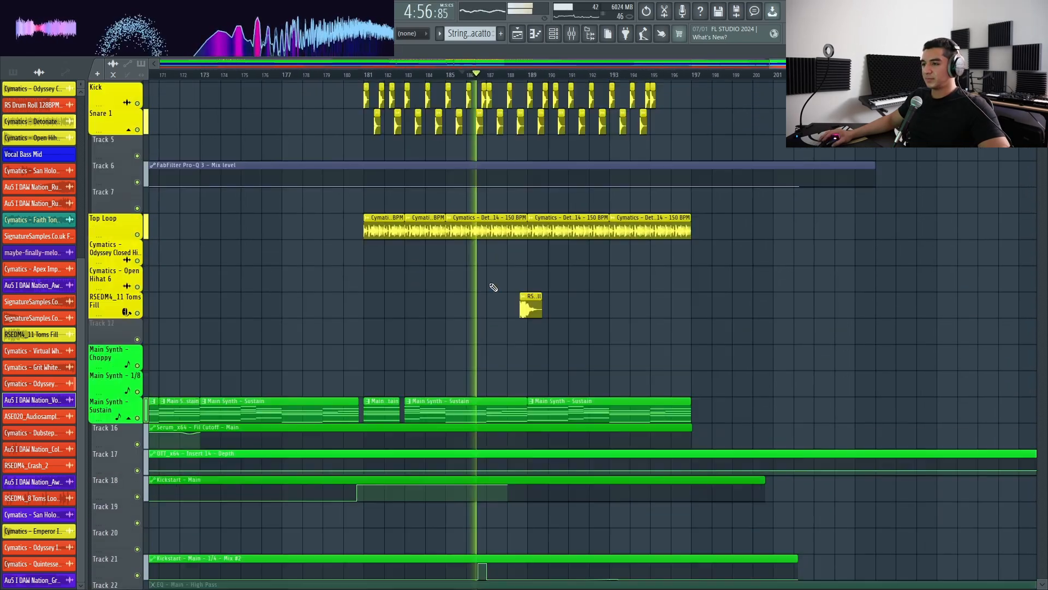
Examine the kick, snare, Top Loop and RSEDM4_11 Toms Fill clips leading into bar 189 during playback
scroll(501, 293, "up", 3, "ctrl")
scroll(356, 285, "down", 4, "ctrl")
scroll(498, 304, "up", 5, "ctrl")
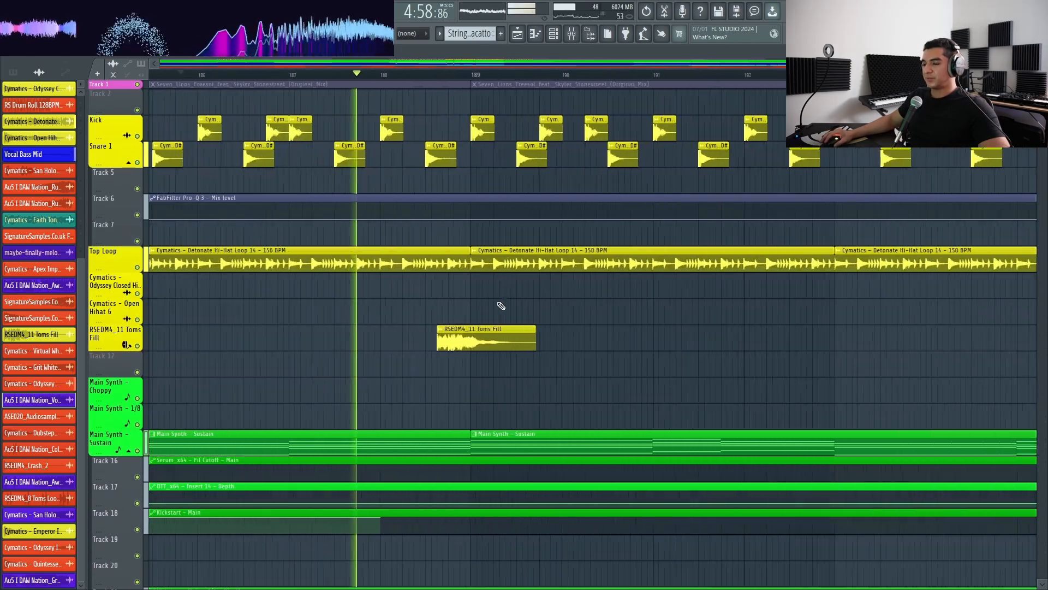
scroll(470, 321, "down", 2, "ctrl")
scroll(470, 321, "down", 1, "ctrl")
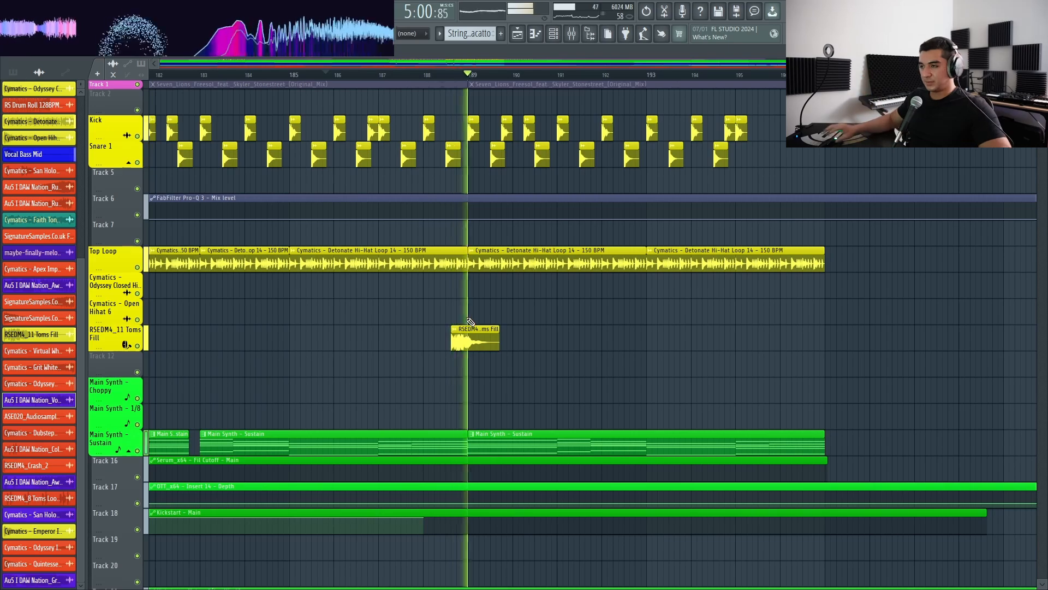
Examine the Synth 2, High Mono, Leaddy #2, Bassy Lead #2 and Synth Pluck clips up to bar 197 while listening
scroll(470, 321, "down", 5, "ctrl")
scroll(589, 389, "down", 15)
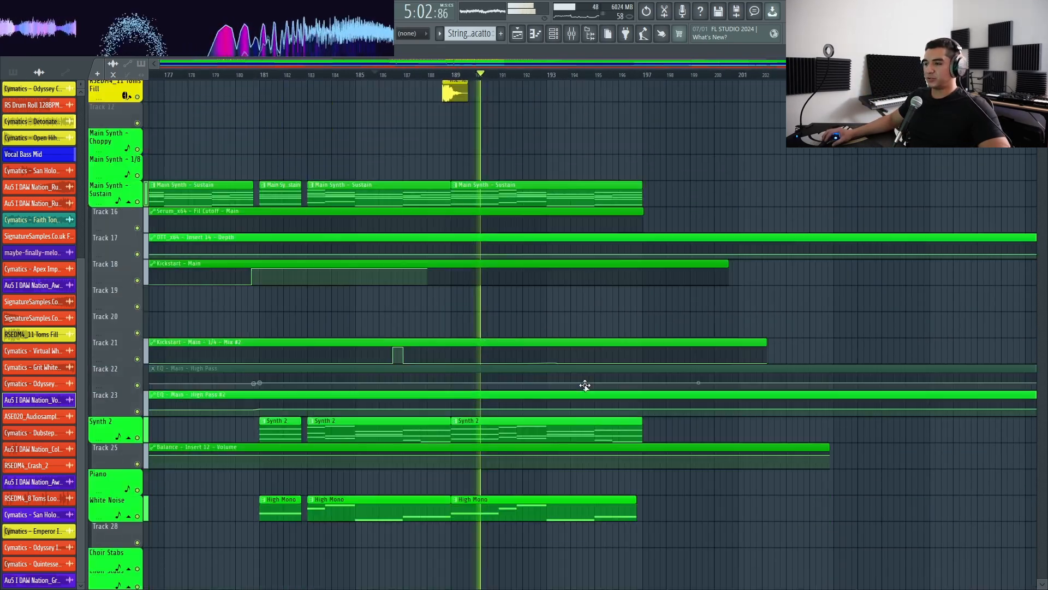
scroll(648, 357, "down", 5)
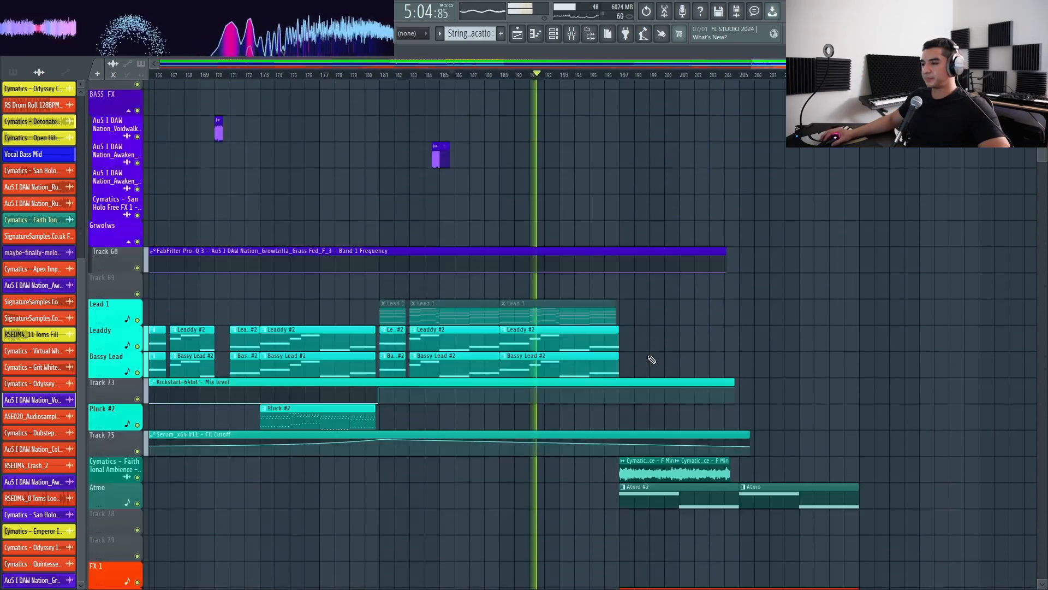
scroll(650, 358, "down", 2, "ctrl")
scroll(651, 349, "up", 7)
scroll(630, 312, "up", 14)
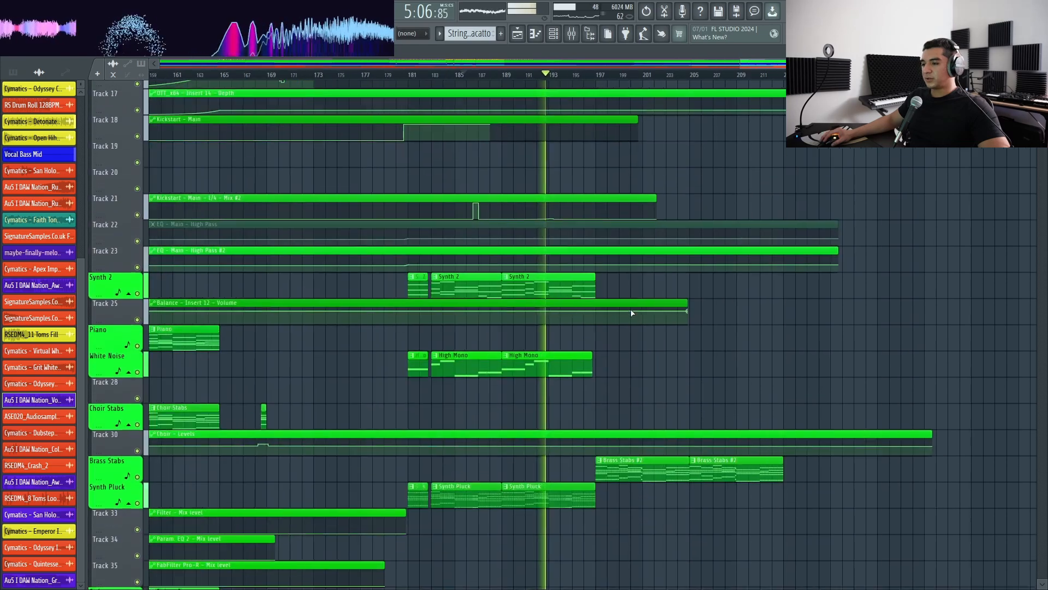
scroll(631, 311, "up", 6, "ctrl")
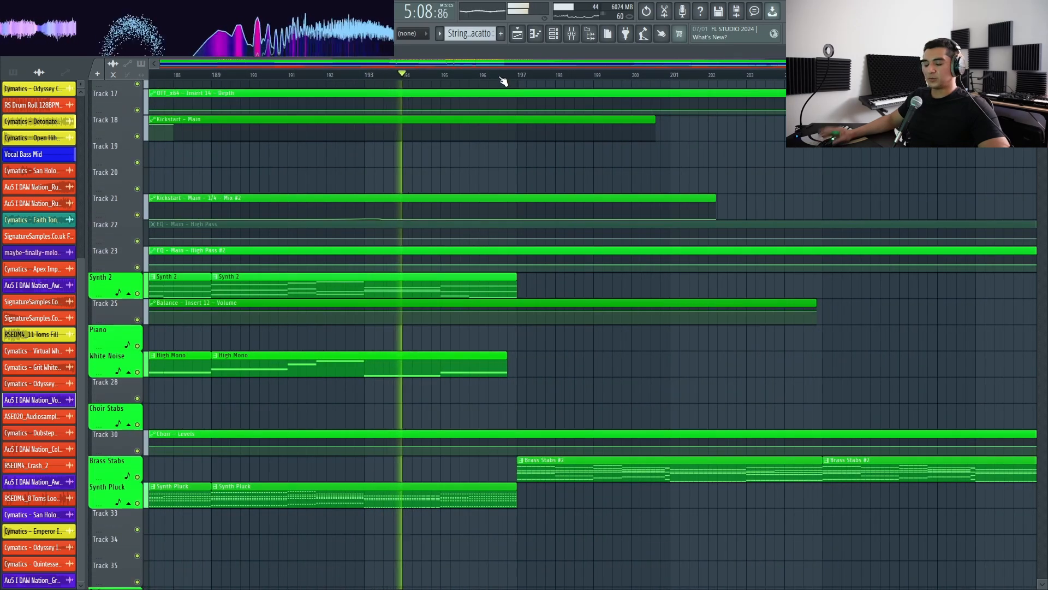
scroll(288, 209, "down", 3, "ctrl")
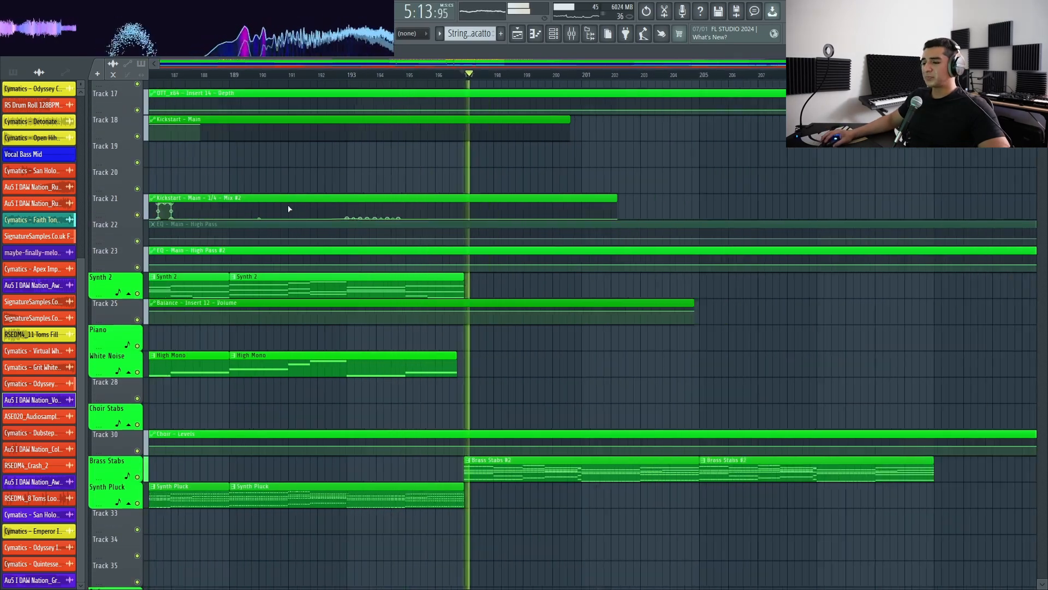
Listen to the outro from bar 197, examine its Brass Stabs #2 clips and stop playback
scroll(529, 289, "down", 5)
scroll(531, 300, "down", 6, "ctrl")
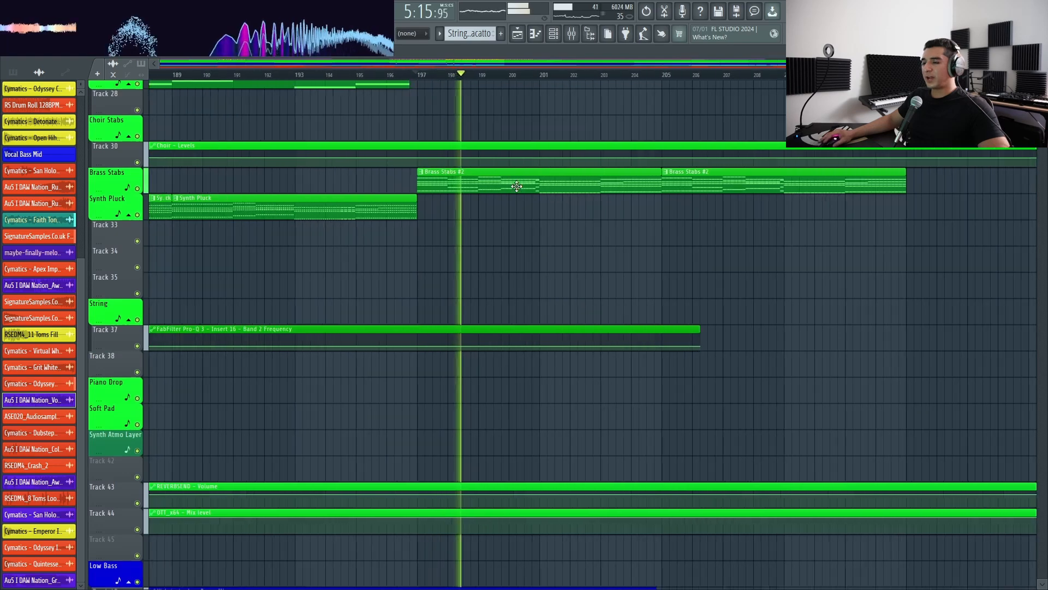
key("space")
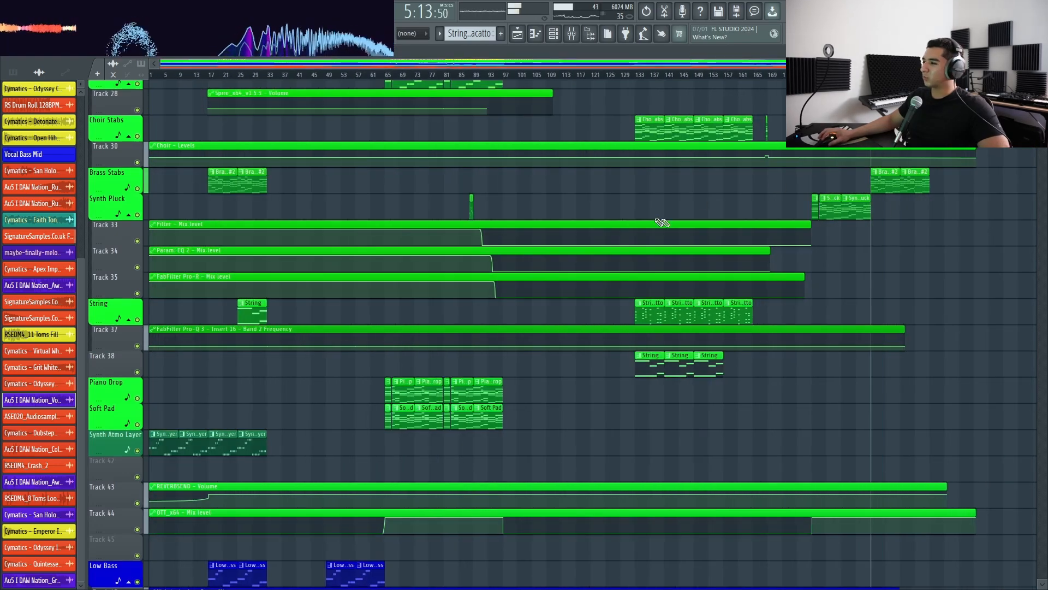
Play the intro section around bar 19 to compare its Brass Stabs #2 clips with the outro
scroll(282, 259, "up", 3)
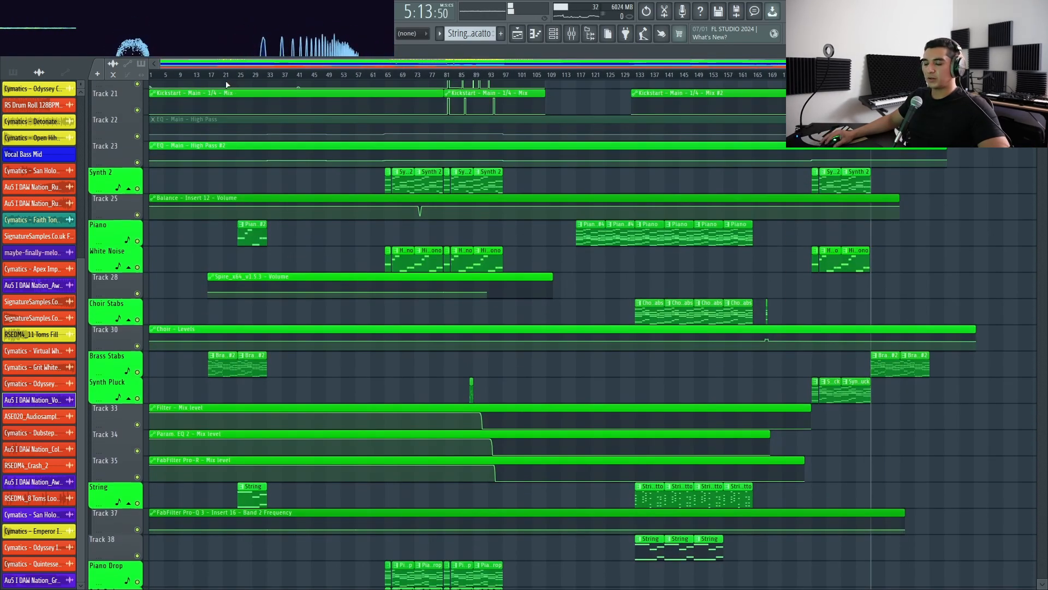
key("space")
scroll(1020, 344, "down", 1)
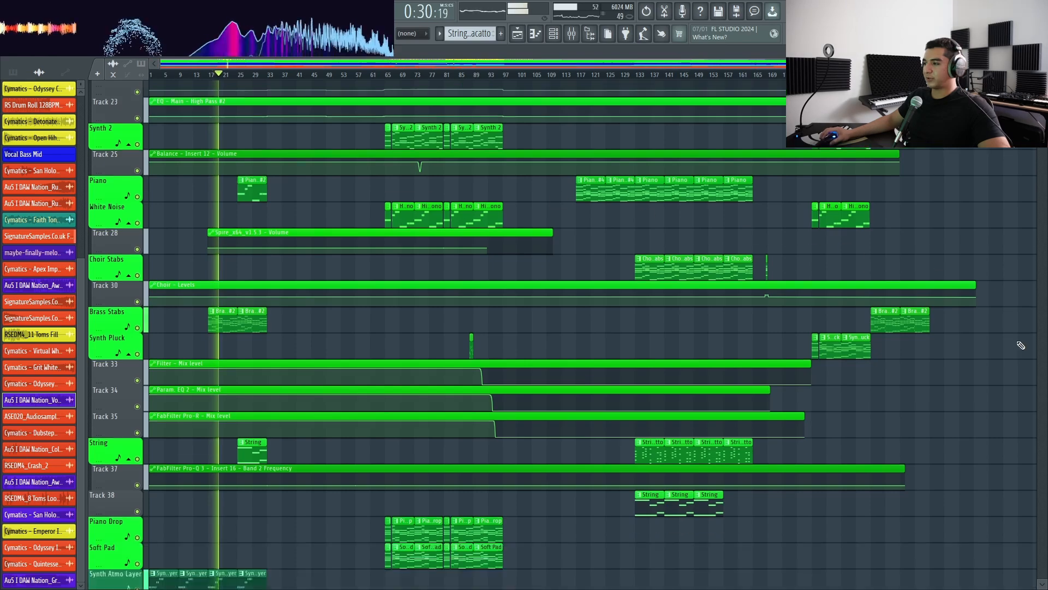
scroll(971, 348, "up", 4)
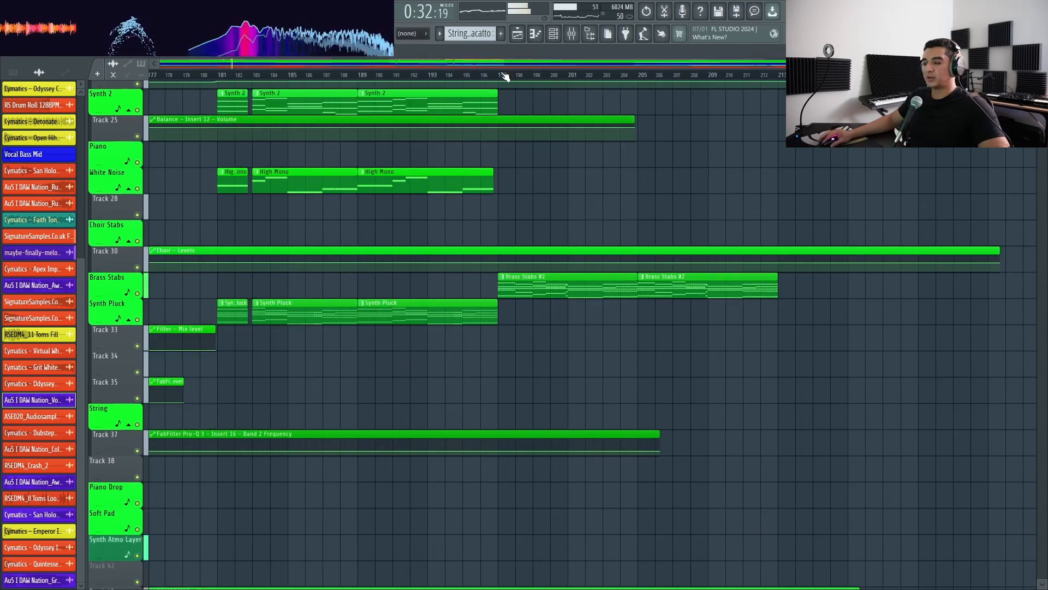
Play the outro from bar 197 and stop after its opening bars
left_click(505, 76)
scroll(281, 297, "down", 2)
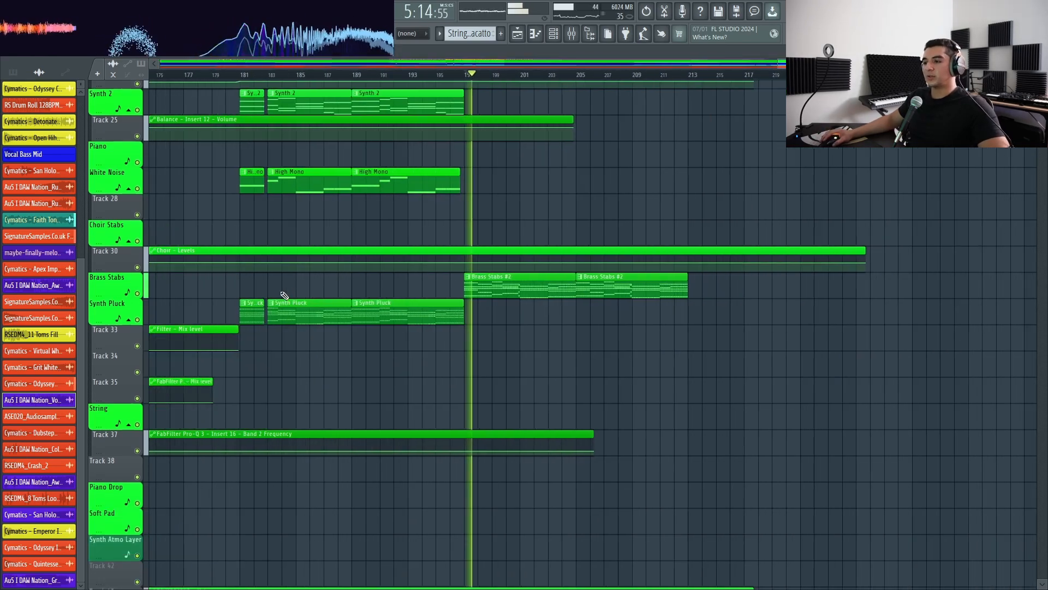
scroll(574, 344, "down", 1)
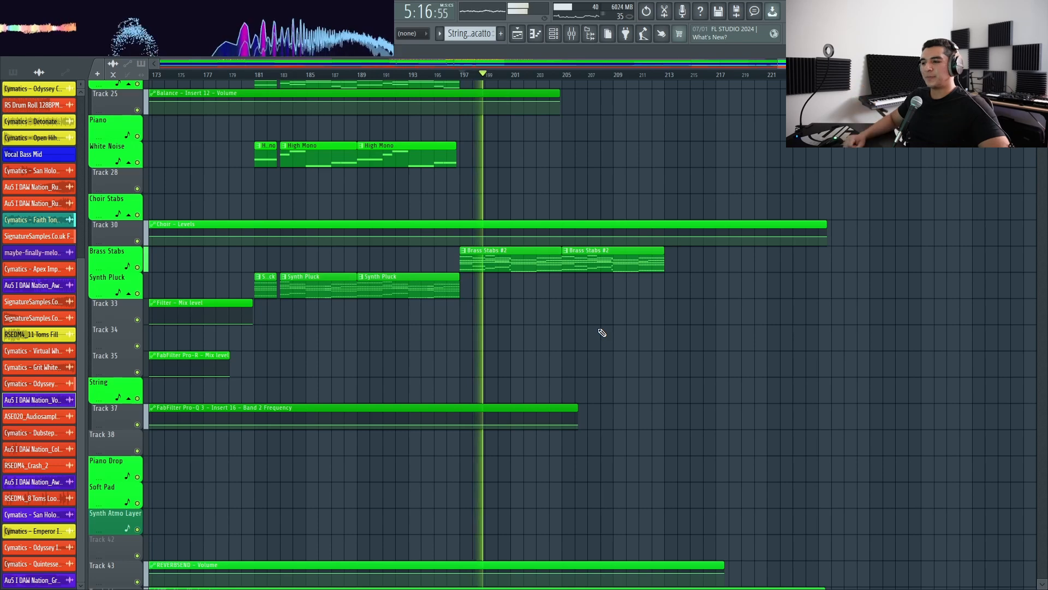
key("space")
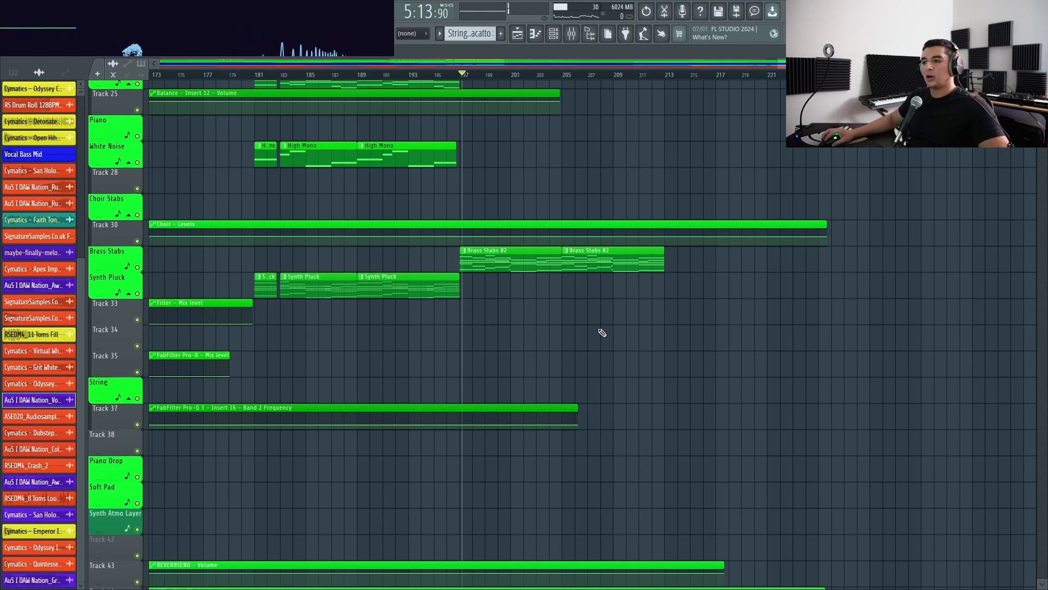
Replay the outro from bar 197 and examine the Brass Stabs #2 clips alongside the neighbouring synth tracks
scroll(602, 332, "up", 4, "ctrl")
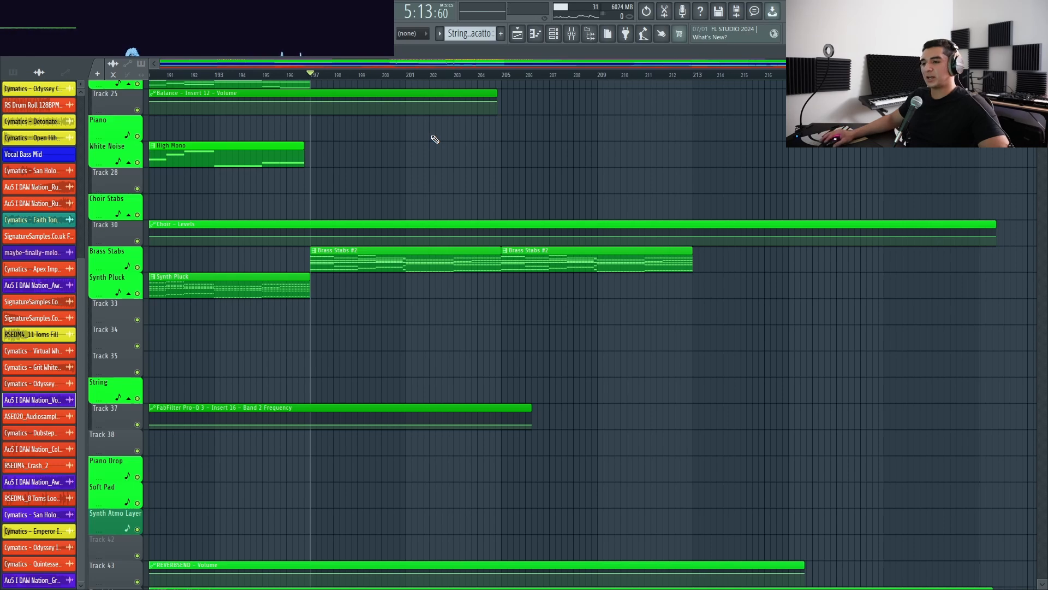
key("space")
scroll(558, 298, "down", 2, "ctrl")
scroll(469, 321, "up", 4, "ctrl")
scroll(451, 312, "down", 3, "ctrl")
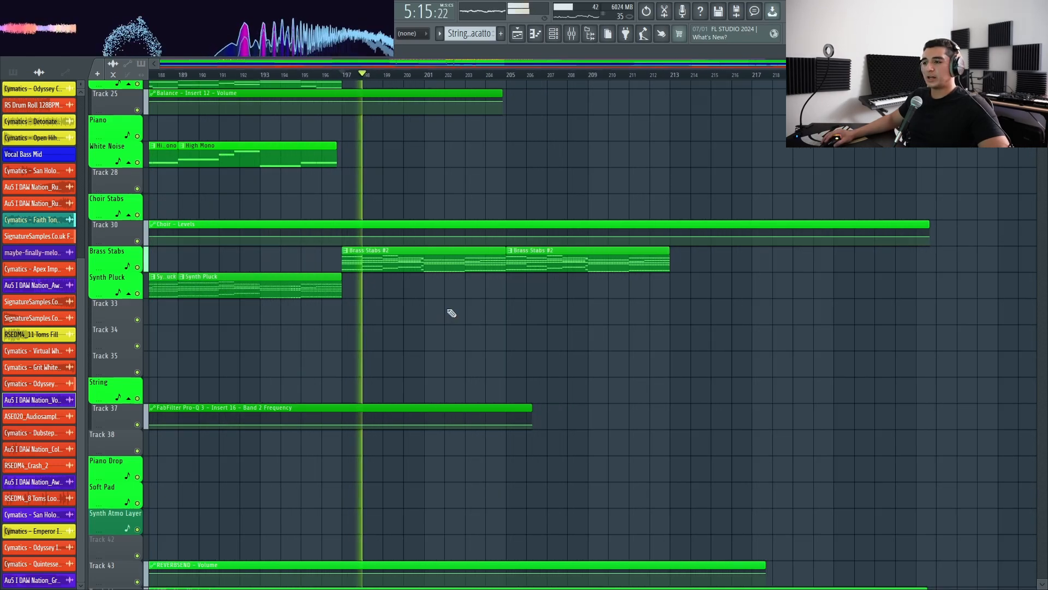
scroll(451, 312, "up", 5)
scroll(566, 307, "down", 6)
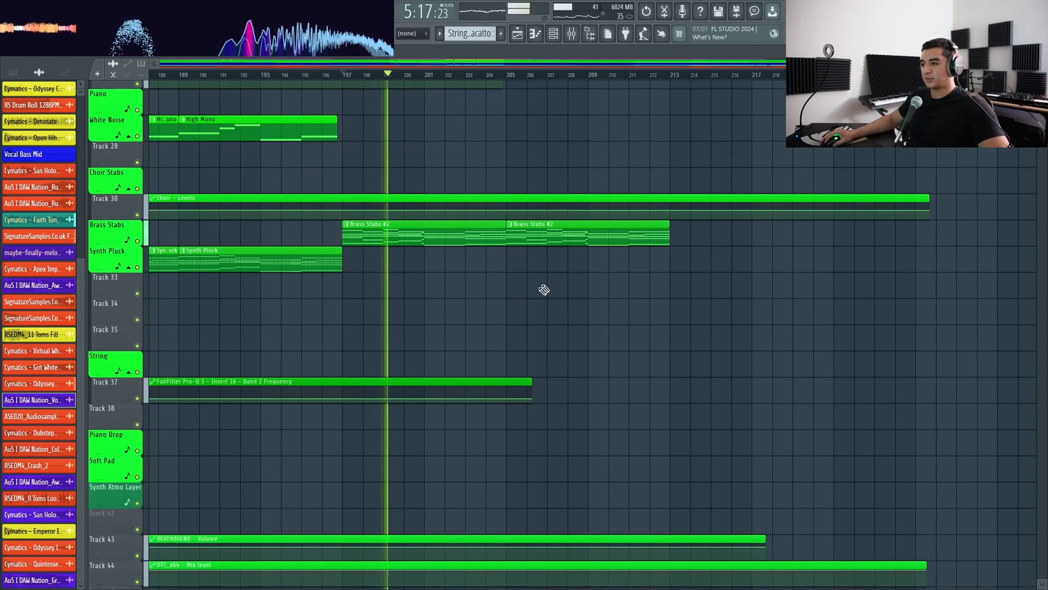
Examine the Main Bass and Mid Bass clips between bars 197 and 213 during playback
scroll(526, 269, "down", 10)
scroll(339, 223, "down", 1, "ctrl")
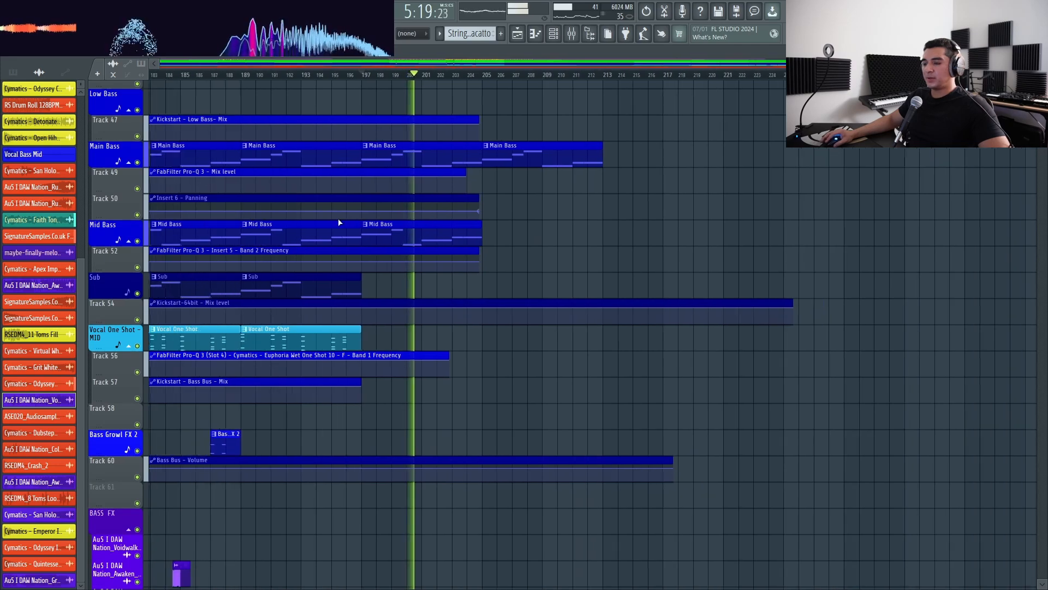
scroll(516, 202, "up", 3, "ctrl")
scroll(659, 226, "down", 1, "ctrl")
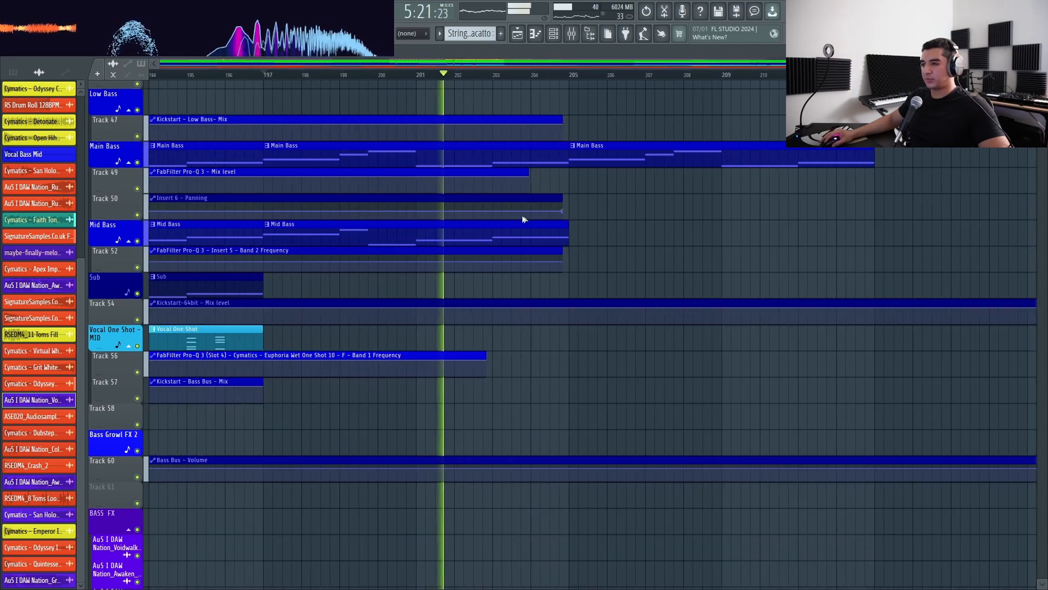
scroll(562, 221, "down", 1, "ctrl")
scroll(562, 222, "down", 6)
scroll(561, 222, "up", 6)
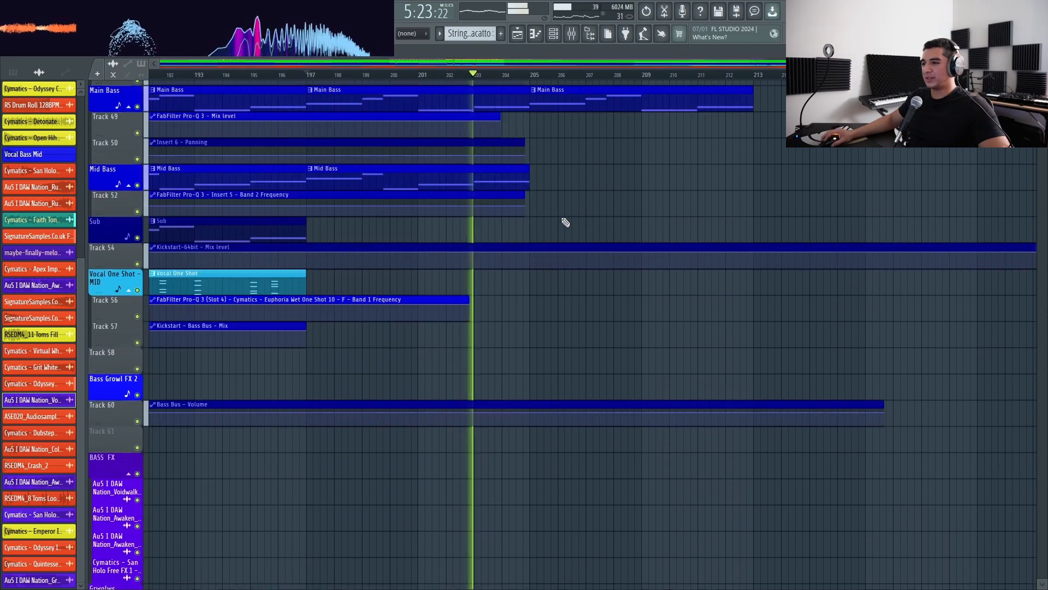
Examine the Cymatics Faith Tonal Ambience, Atmo and Forest Atmo clips in the outro while listening
scroll(557, 191, "down", 12)
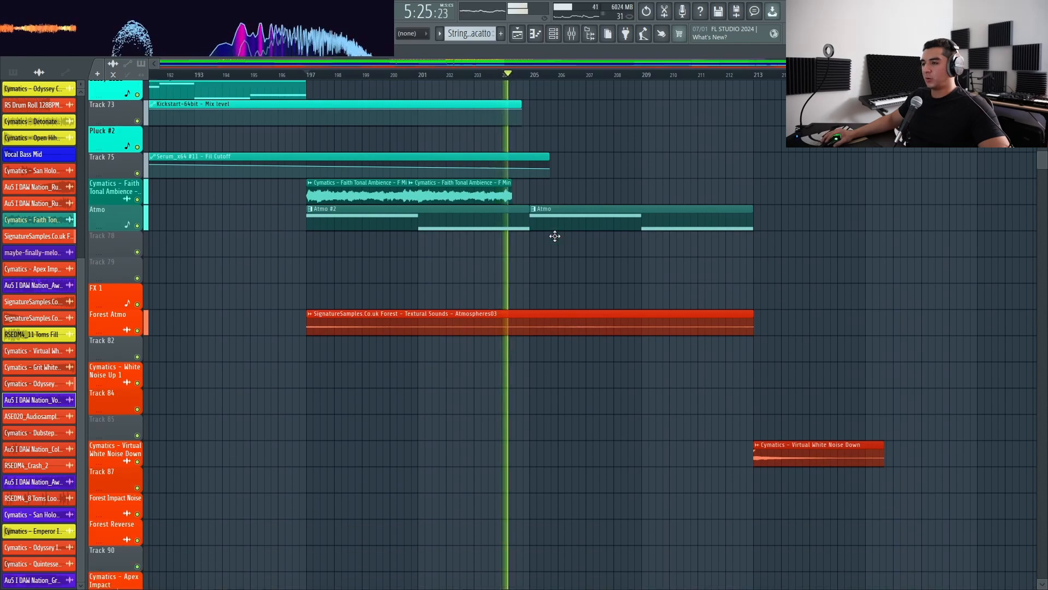
scroll(378, 216, "down", 2, "ctrl")
scroll(577, 215, "up", 20)
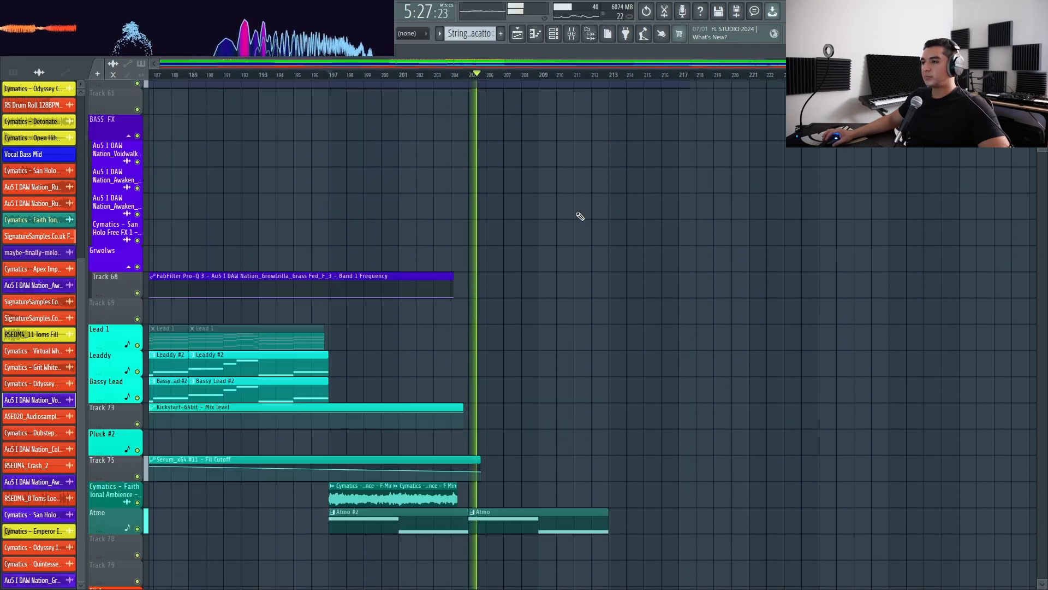
Continue listening past bar 205 and compare the Brass Stabs #2 and Atmo layers with the earlier sections
scroll(537, 285, "down", 6)
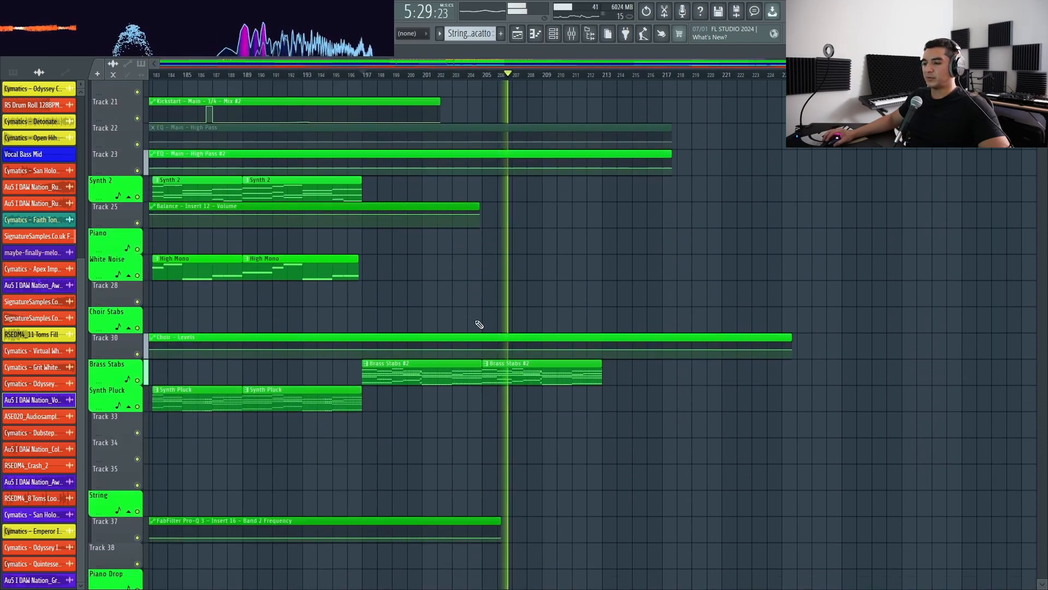
scroll(418, 342, "up", 2, "ctrl")
scroll(564, 346, "down", 3, "ctrl")
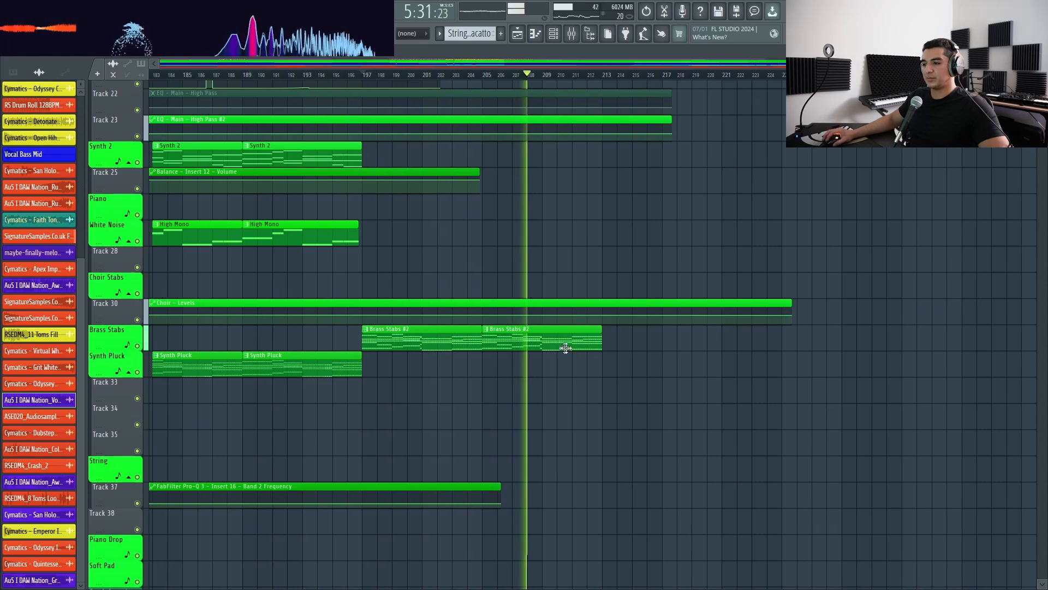
scroll(574, 350, "up", 5)
scroll(575, 351, "down", 20)
scroll(795, 346, "up", 3, "ctrl")
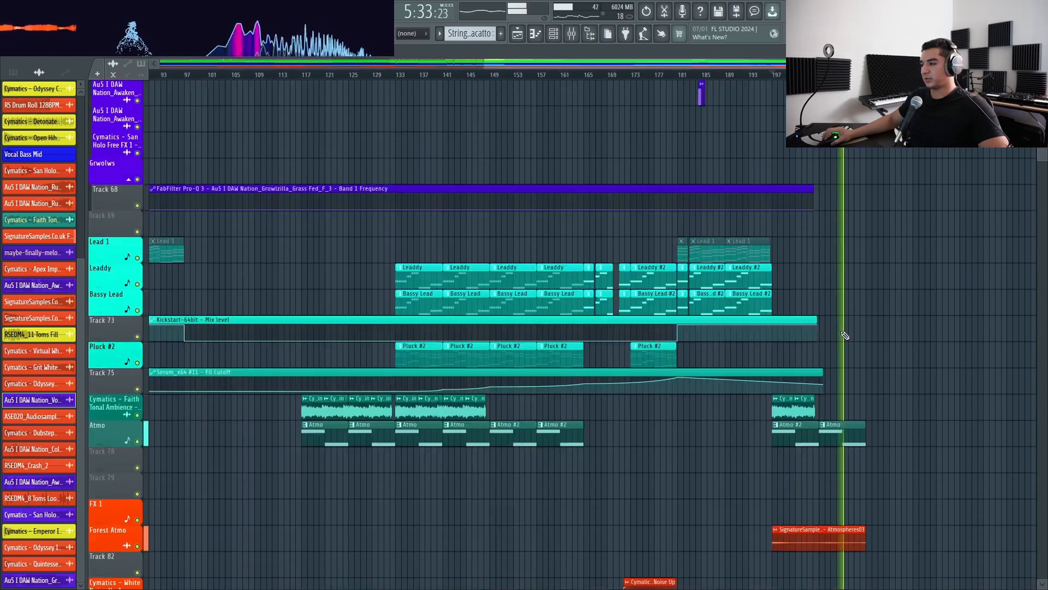
Stop playback, view the Atmo #2 pattern's notes in the piano roll and return to the arrangement
key("space")
double_click(599, 281)
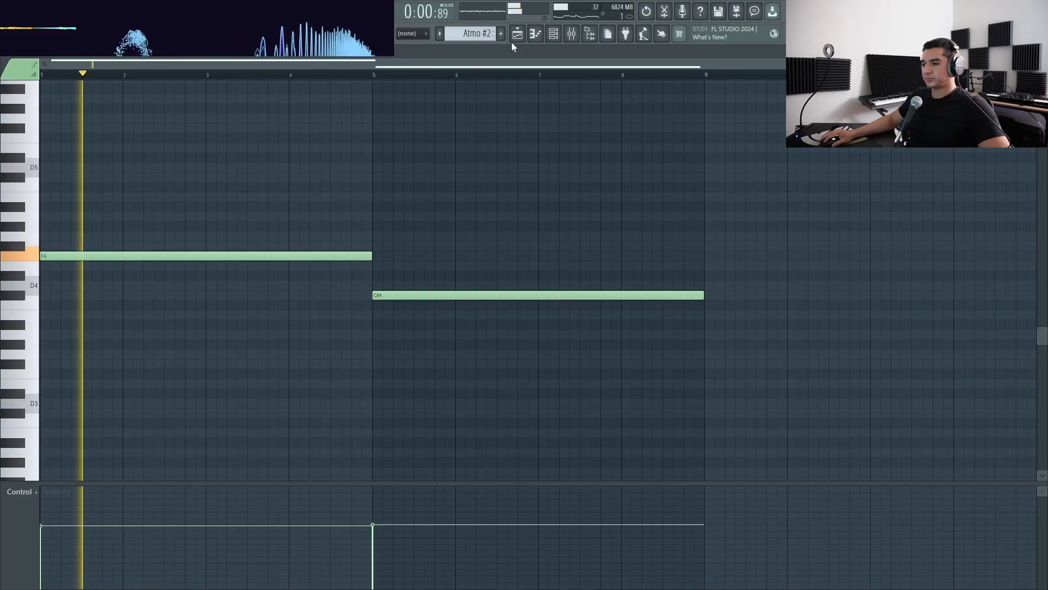
key("Escape")
scroll(480, 300, "down", 3, "ctrl")
scroll(516, 318, "down", 3, "ctrl")
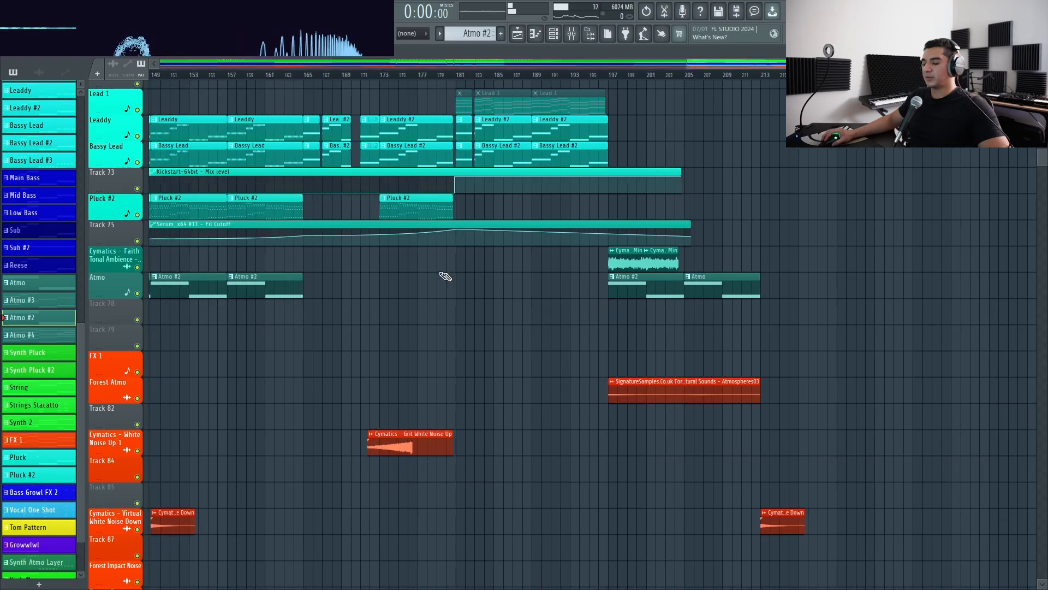
Examine the outro's atmosphere and Brass Stabs tracks and resume playback around bar 204
scroll(631, 245, "up", 5, "ctrl")
scroll(639, 235, "down", 3, "ctrl")
scroll(603, 253, "up", 20)
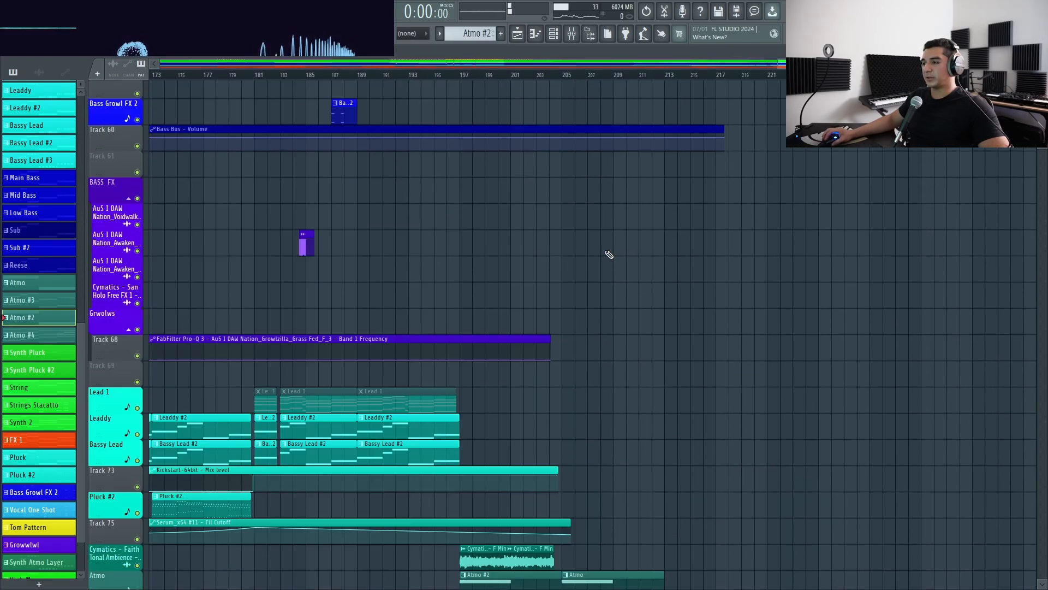
scroll(781, 295, "down", 20)
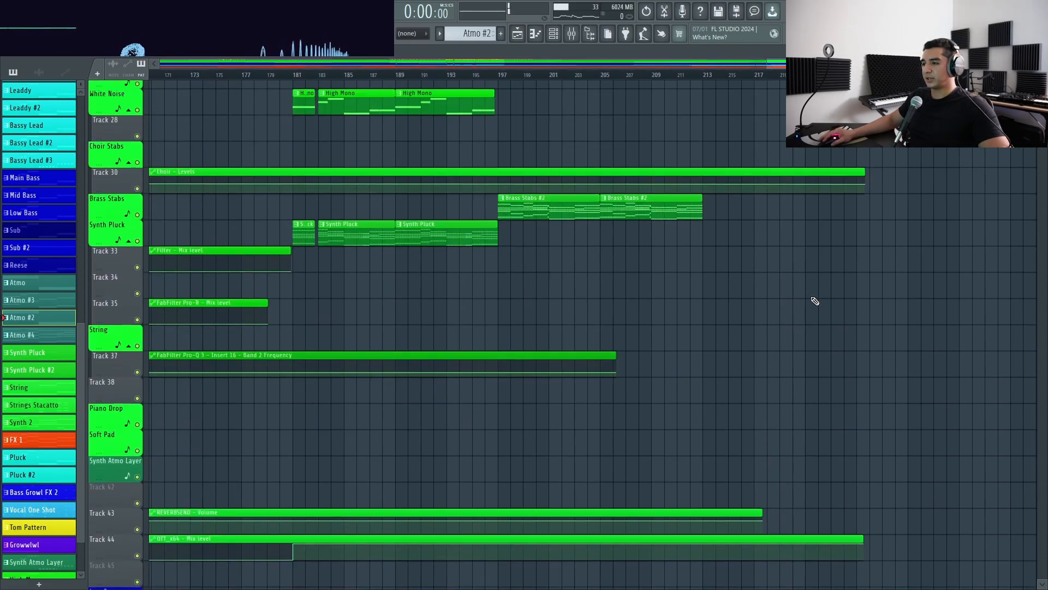
scroll(454, 111, "up", 3, "ctrl")
scroll(490, 182, "down", 5, "ctrl")
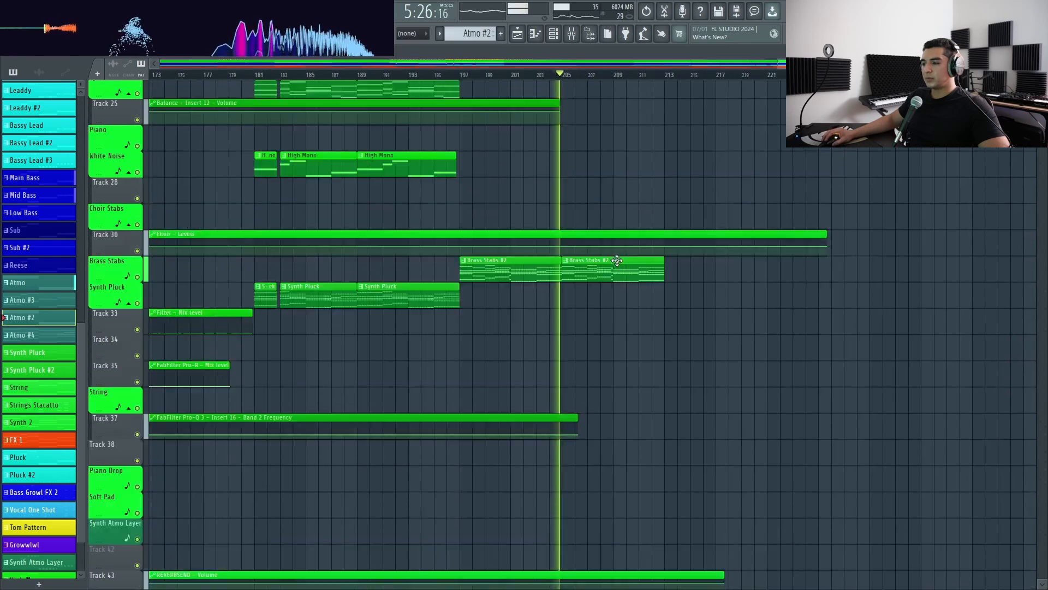
Listen through the end of the outro and examine Brass Stabs #2, Forest Atmo and Cymatics Virtual White Noise Down near bar 213
scroll(791, 327, "up", 3)
scroll(812, 336, "down", 3, "ctrl")
scroll(808, 331, "down", 1)
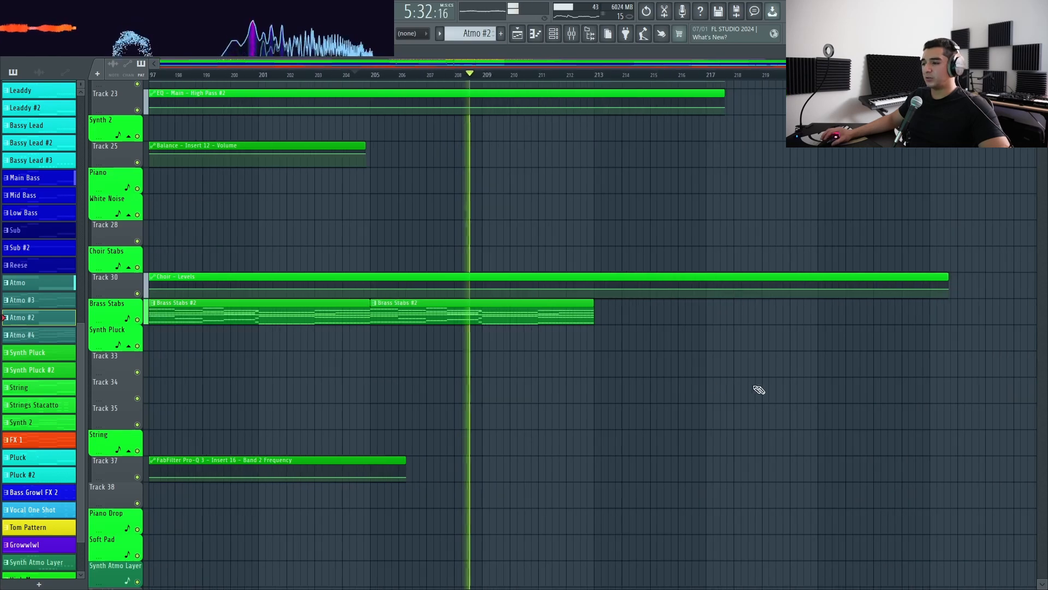
scroll(779, 392, "down", 20)
scroll(779, 393, "down", 1, "ctrl")
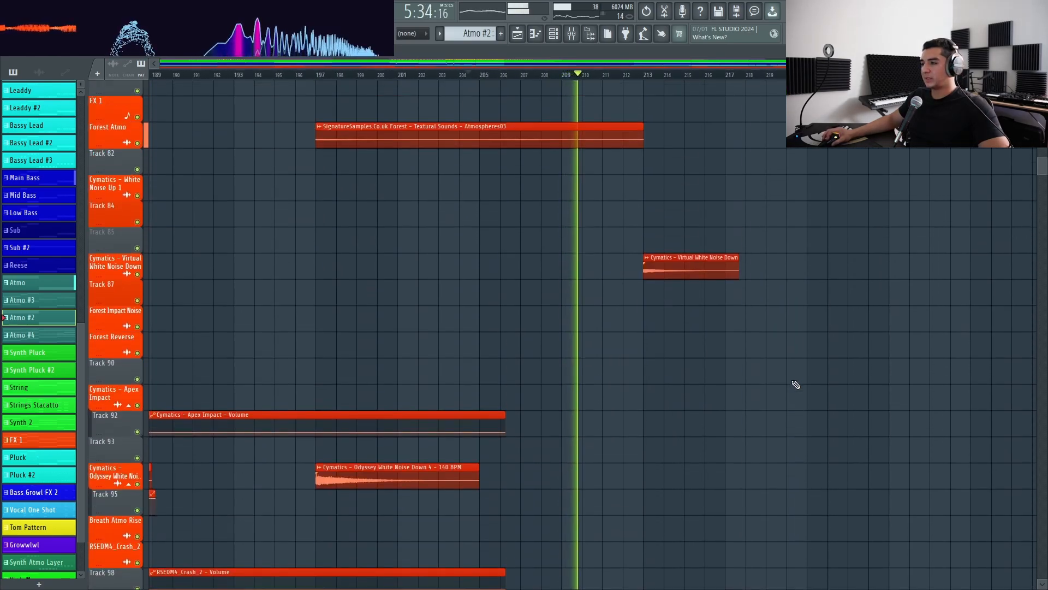
scroll(753, 368, "up", 2, "ctrl")
scroll(714, 351, "up", 1)
scroll(595, 267, "down", 2)
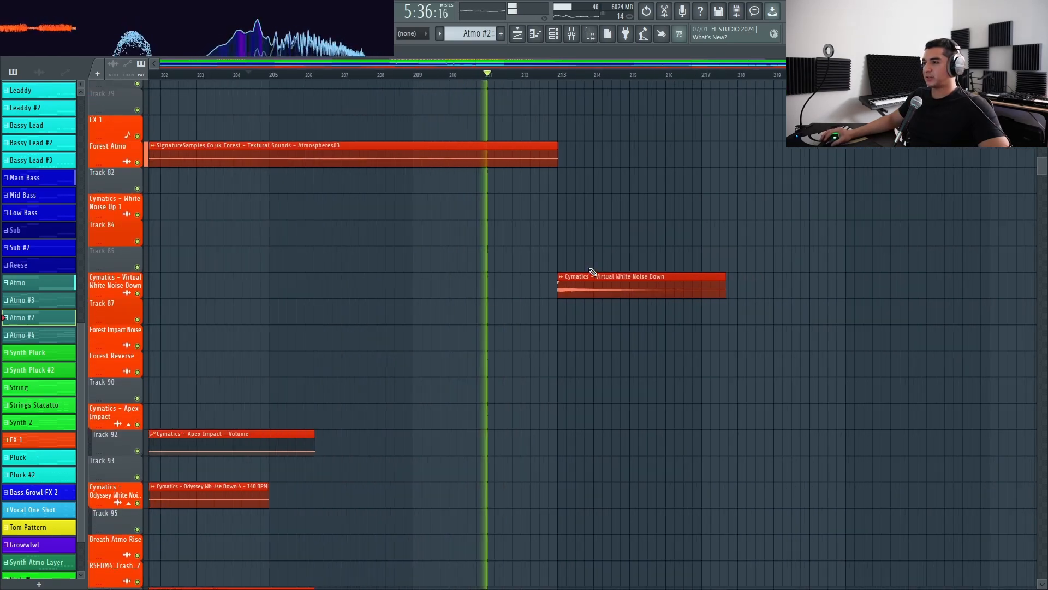
scroll(663, 271, "up", 5)
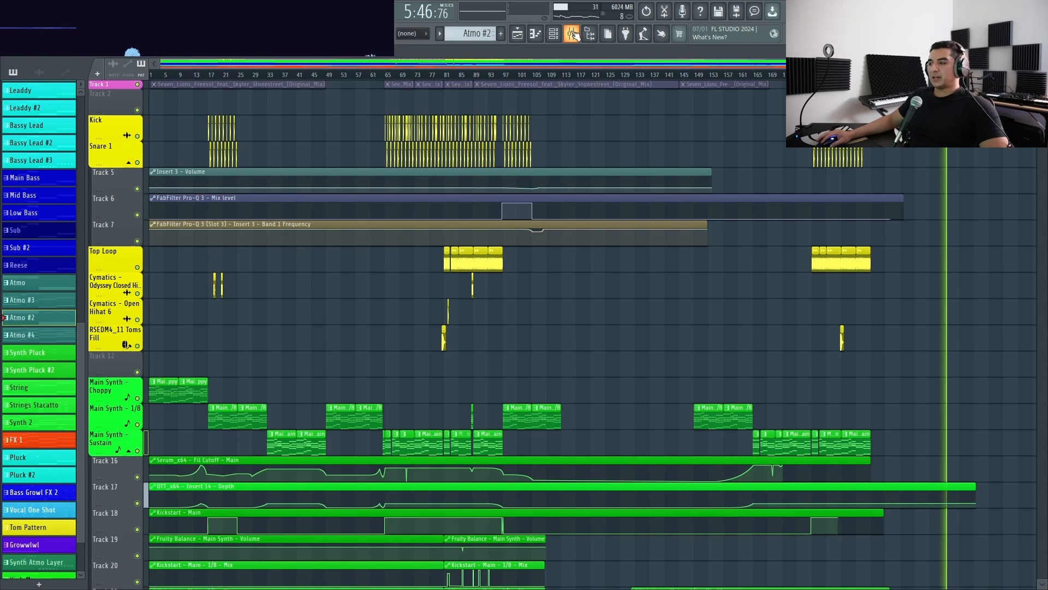
Stop playback, show the mixer and examine its colour-coded inserts from 1 through the 60s
key("space")
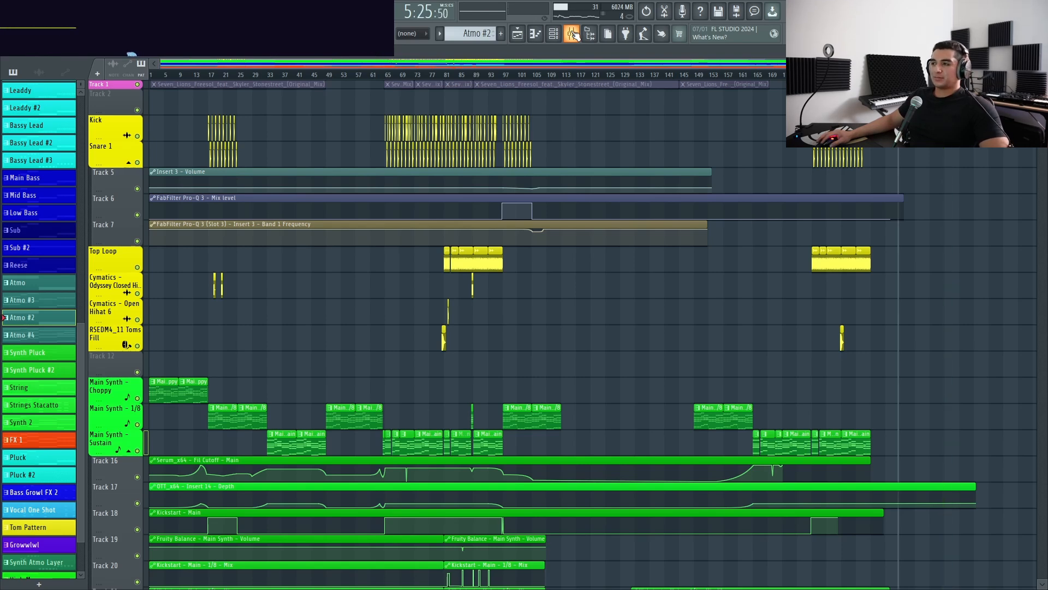
left_click(572, 34)
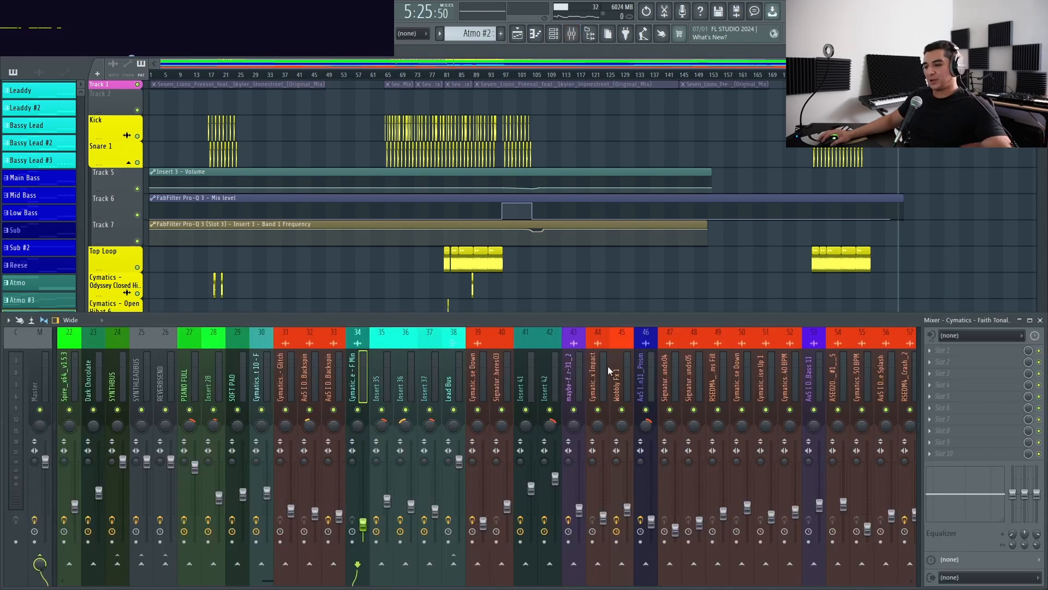
scroll(597, 375, "left", 5)
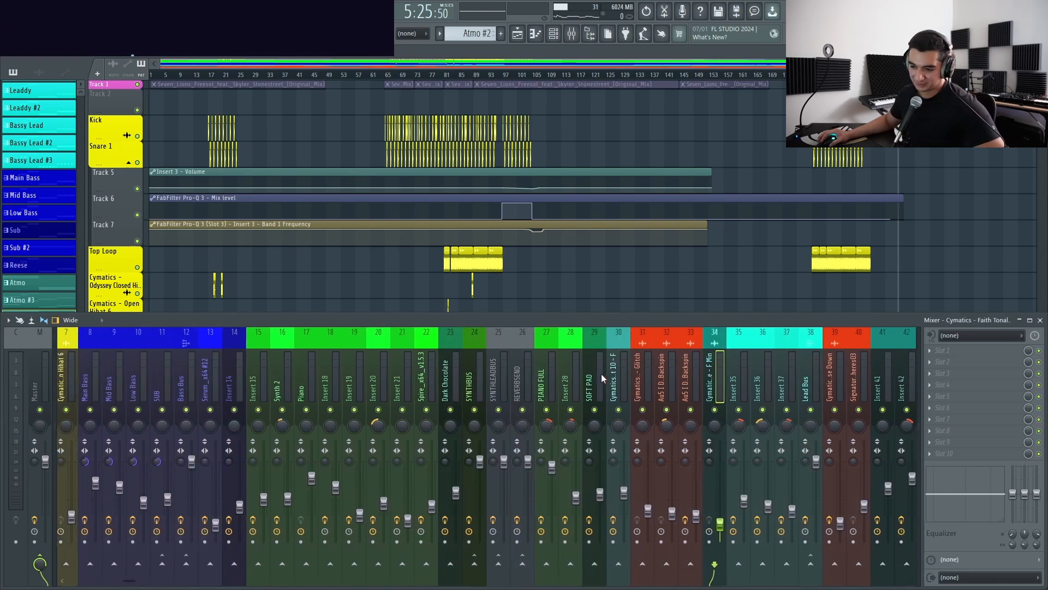
scroll(438, 354, "left", 2)
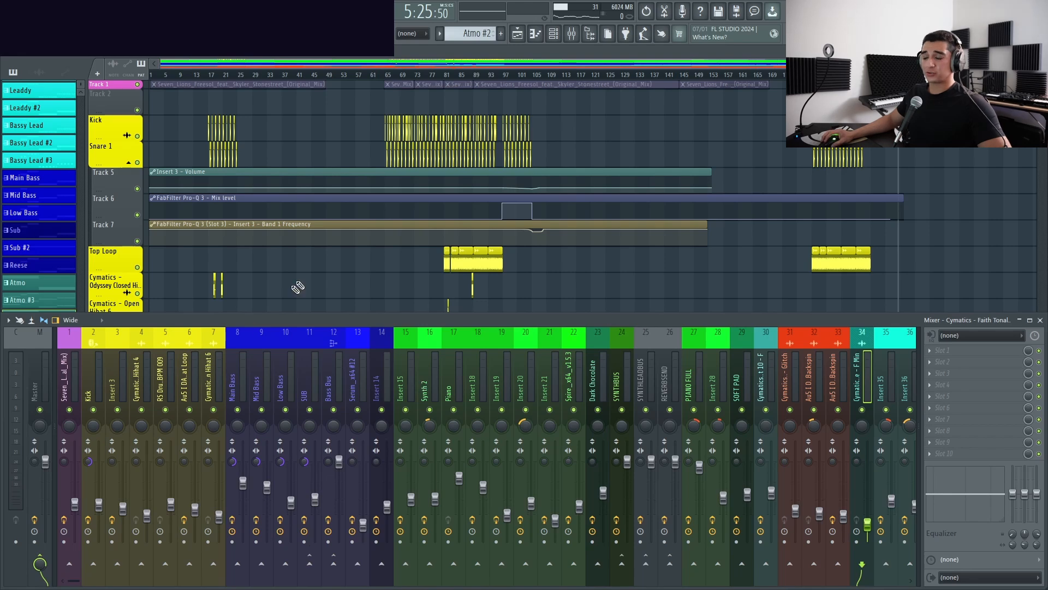
scroll(302, 379, "right", 2)
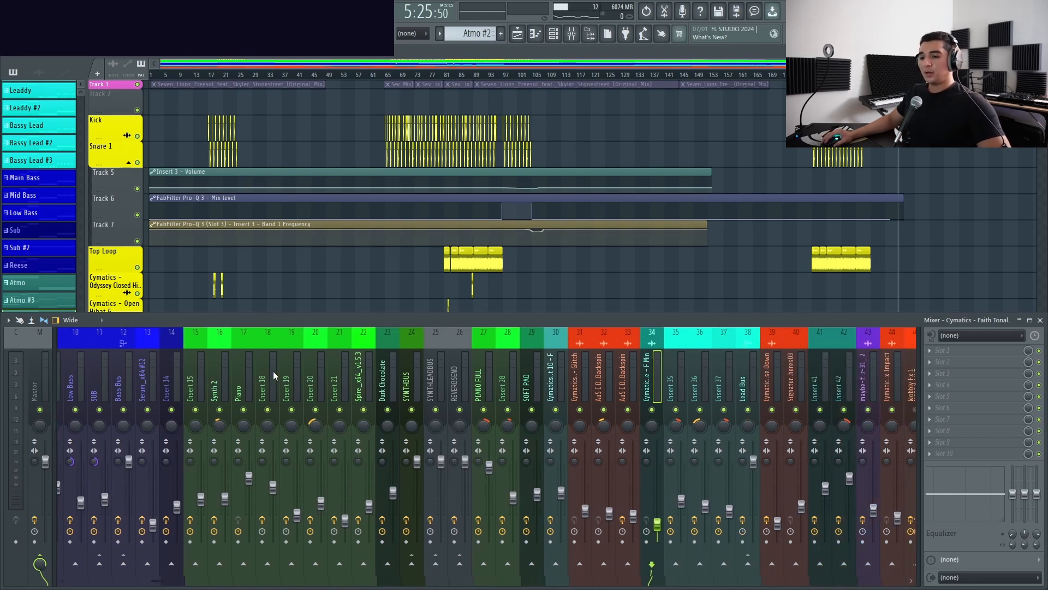
scroll(283, 374, "left", 2)
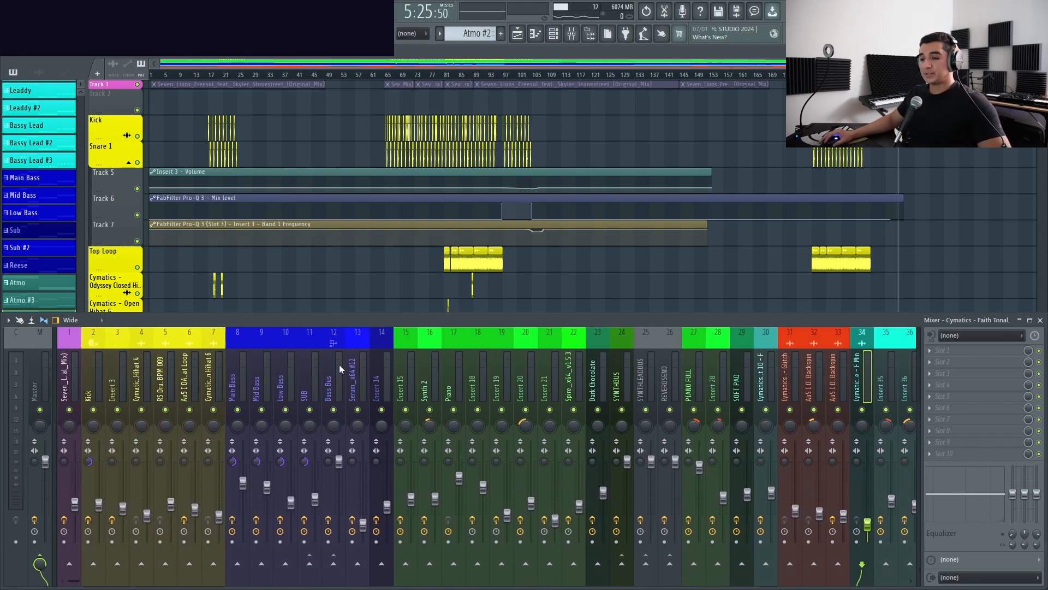
scroll(393, 372, "right", 6)
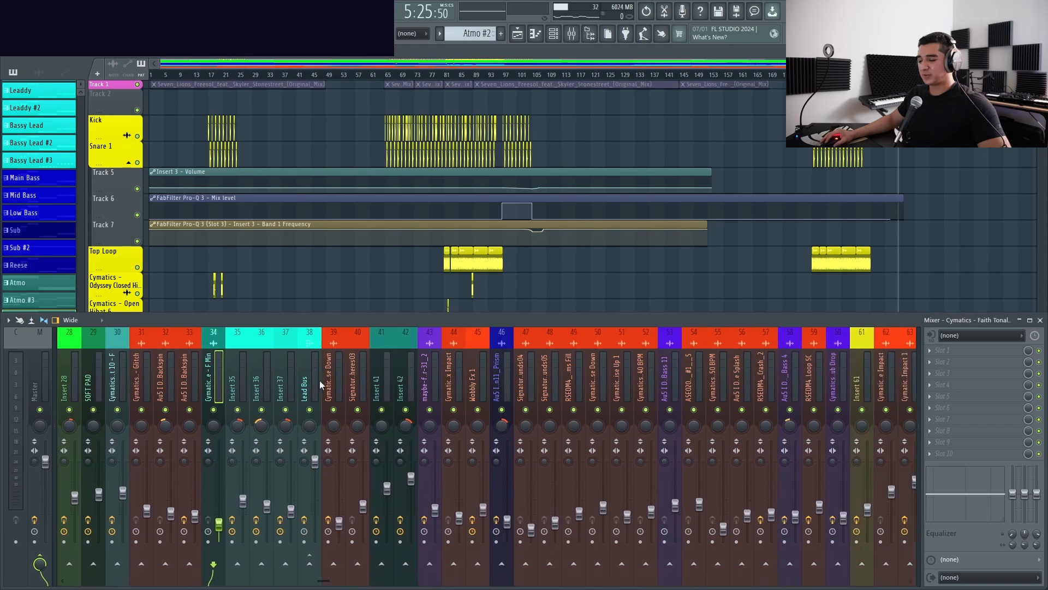
Look over the synth and bass tracks in the arrangement and compare them with the mixer inserts from 37 onwards
scroll(819, 218, "down", 8)
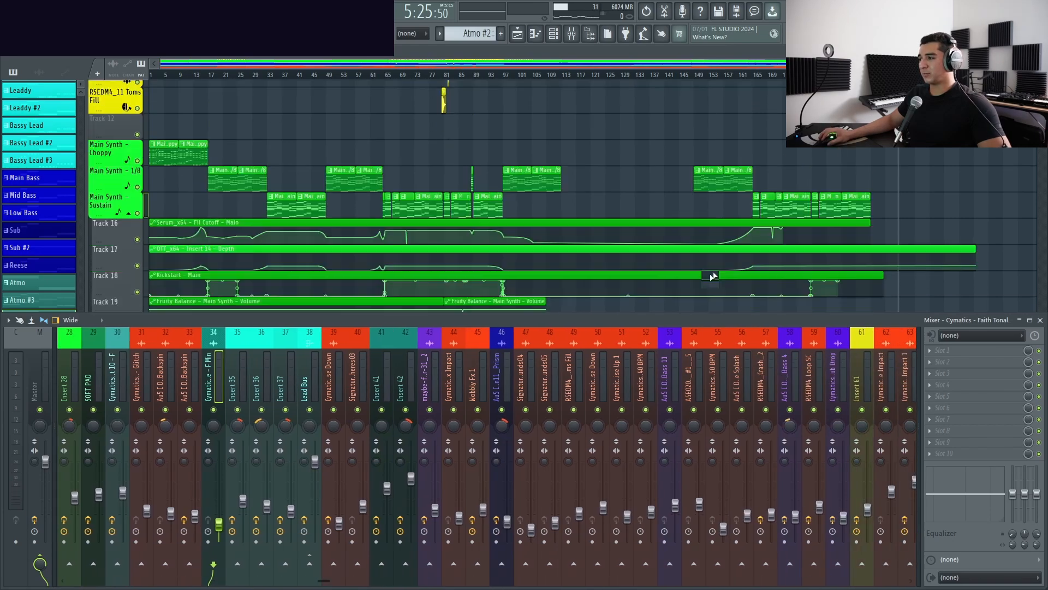
key("F9")
scroll(948, 286, "down", 7)
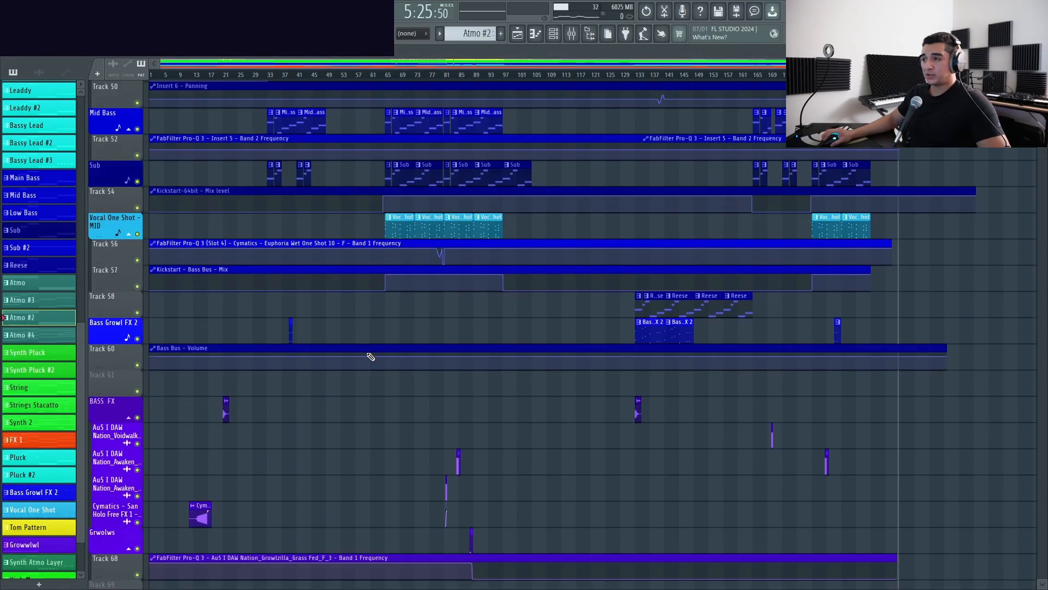
key("F9")
scroll(397, 366, "right", 2)
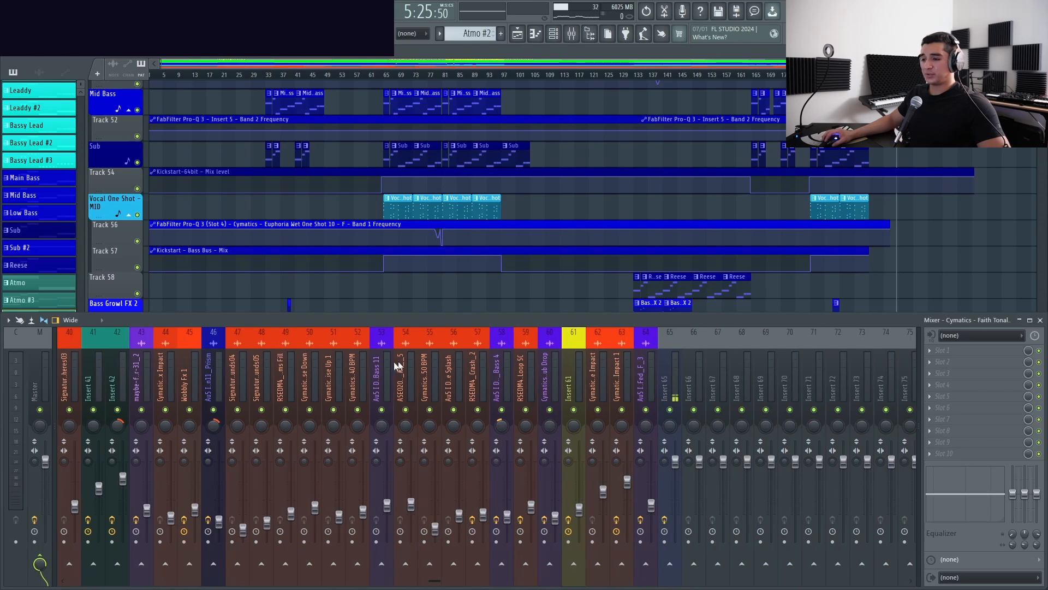
scroll(408, 360, "left", 1)
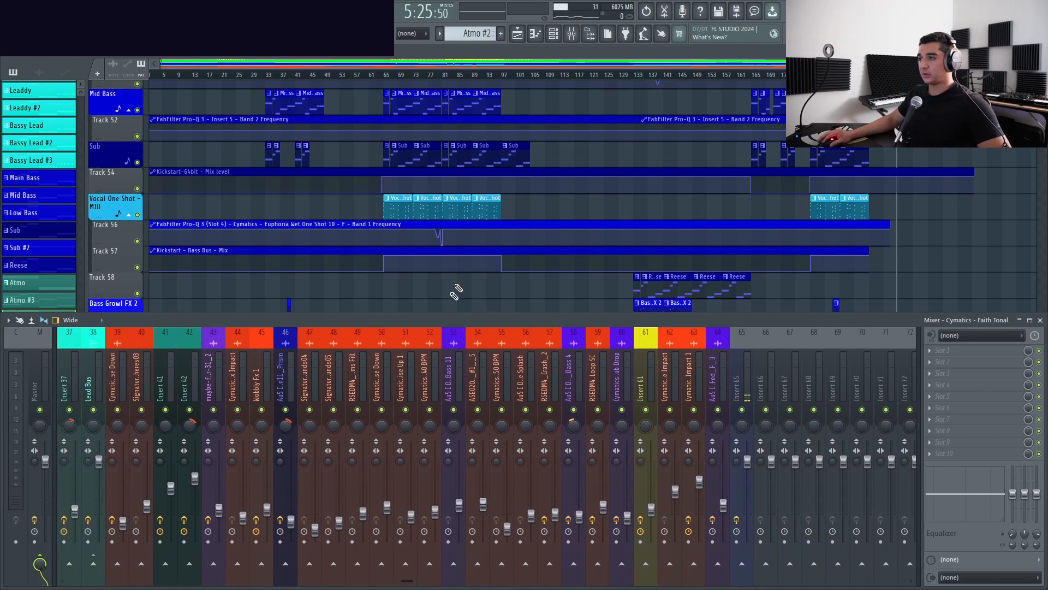
Hide the mixer and examine the effects tracks in the arrangement from FX 1 down to Au5 Backspin
key("F9")
scroll(587, 354, "down", 7)
scroll(592, 345, "down", 3)
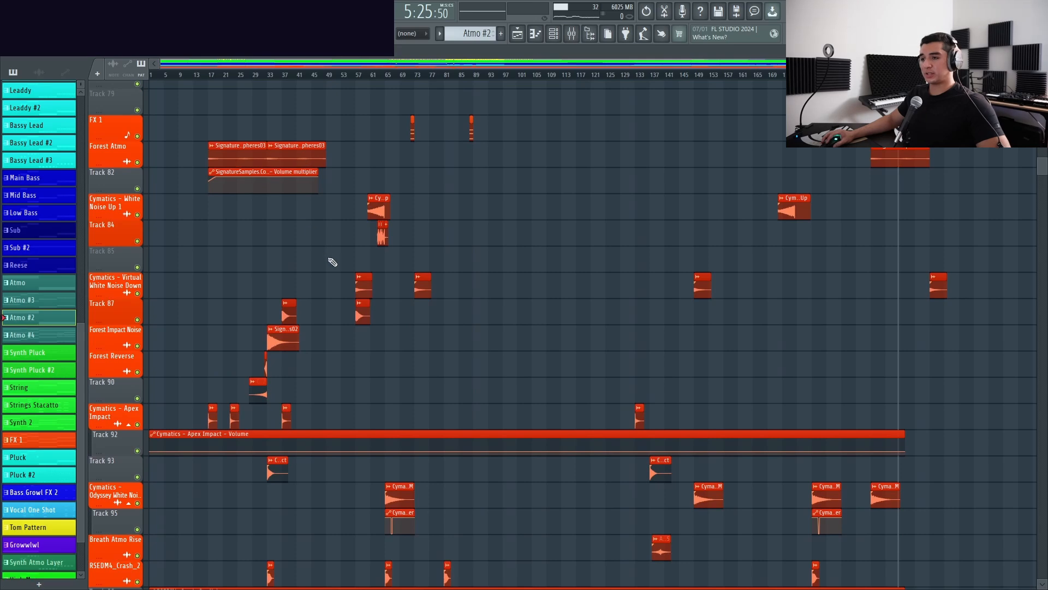
scroll(346, 241, "down", 2)
scroll(337, 274, "up", 3)
scroll(331, 289, "down", 5)
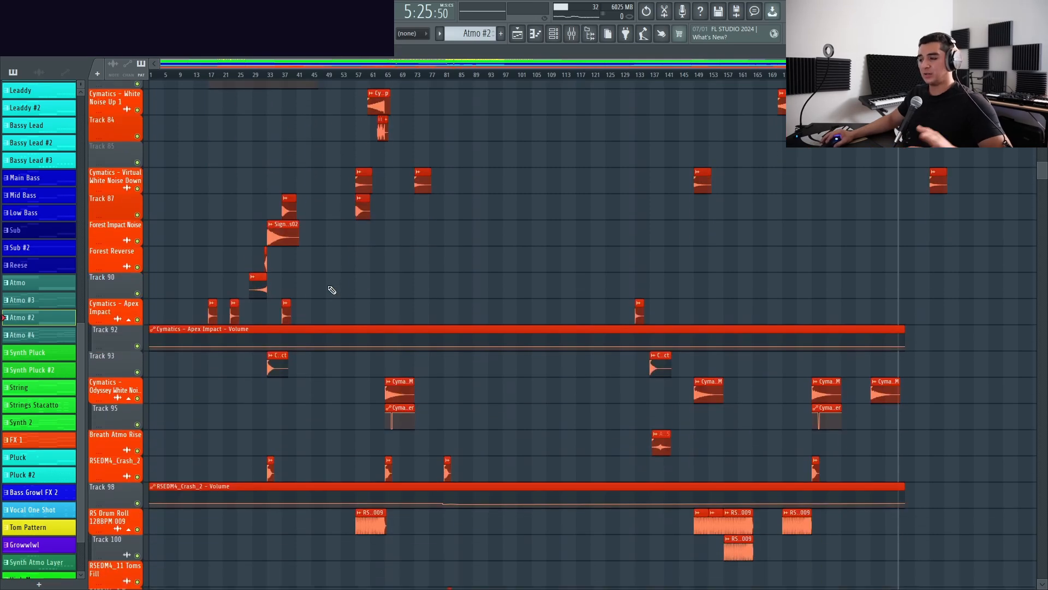
scroll(331, 289, "down", 5)
scroll(330, 290, "down", 3)
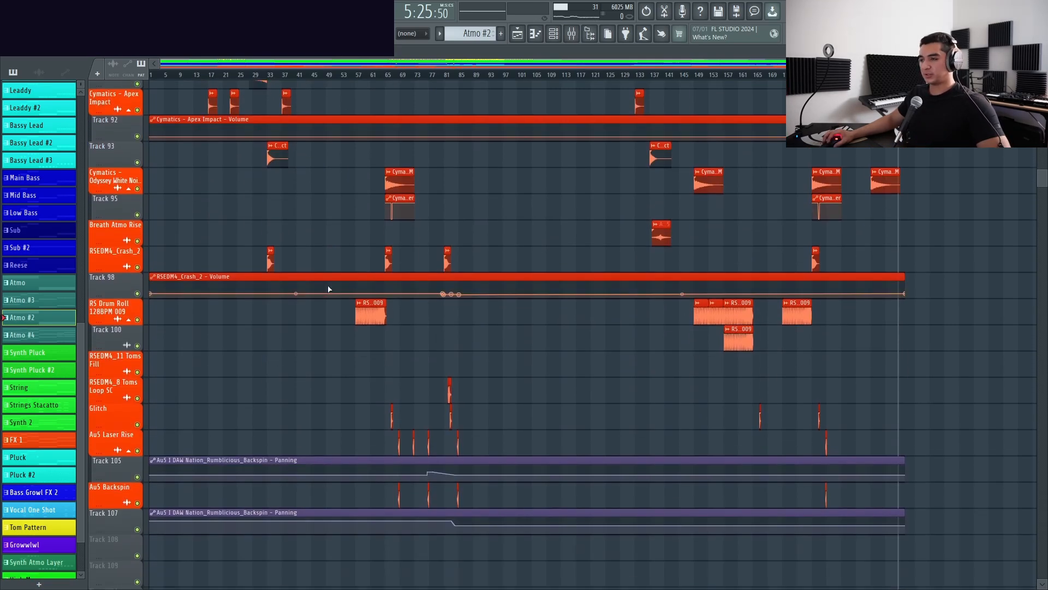
Review the lead, atmosphere, bass and main synth tracks from the effects upwards and briefly check the mixer
scroll(398, 316, "up", 14)
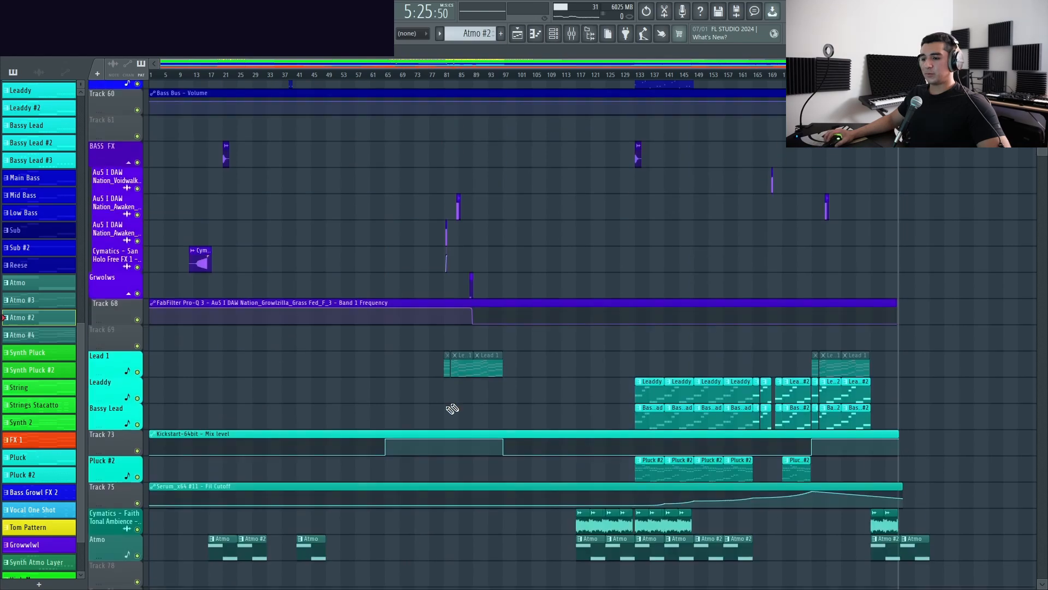
scroll(206, 472, "down", 2)
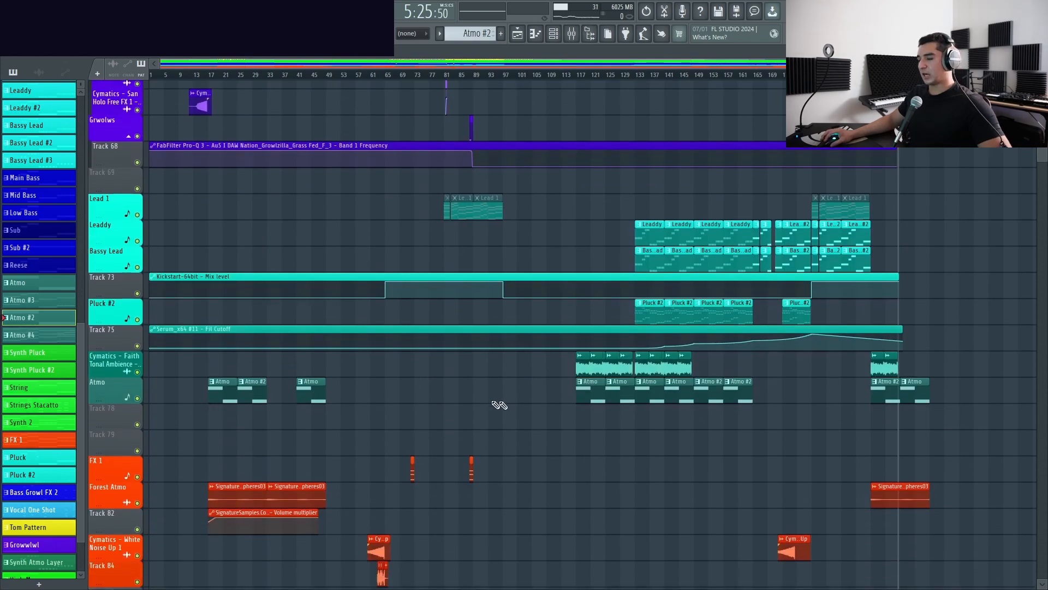
scroll(884, 395, "up", 20)
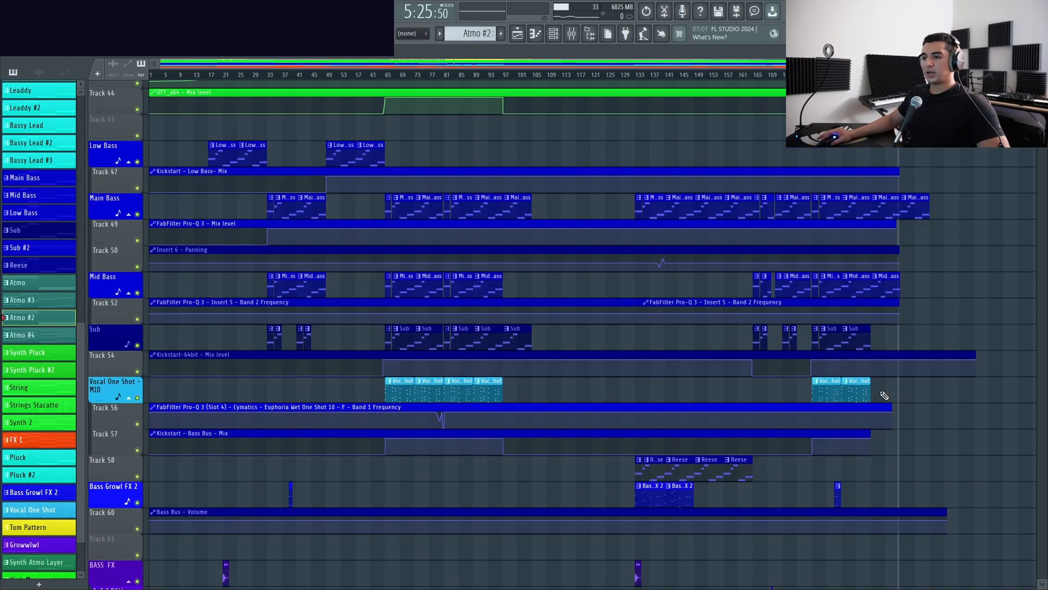
scroll(885, 395, "up", 9)
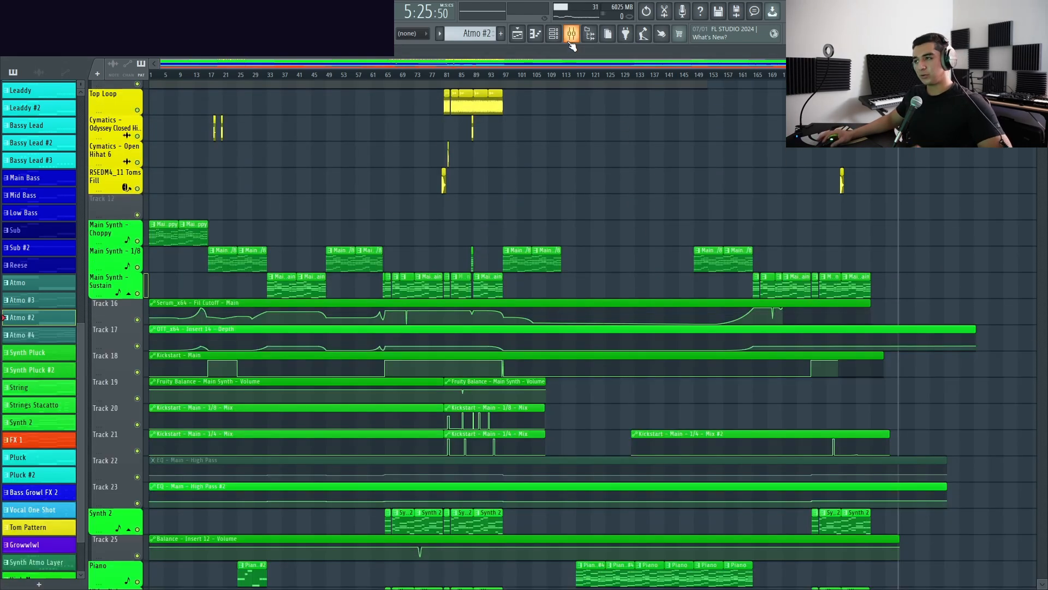
left_click(572, 33)
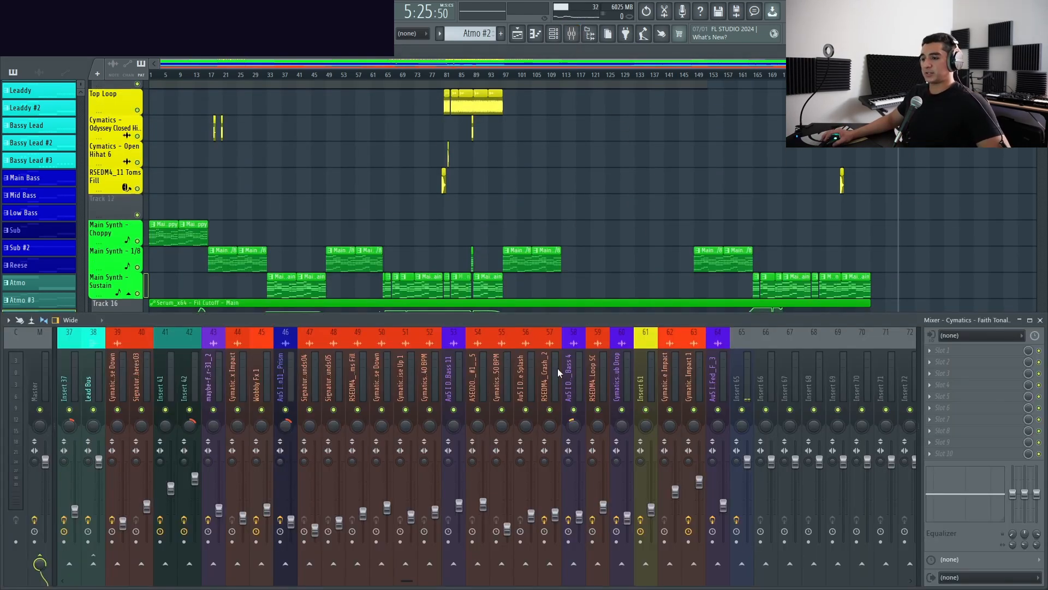
scroll(558, 368, "up", 5)
left_click(572, 34)
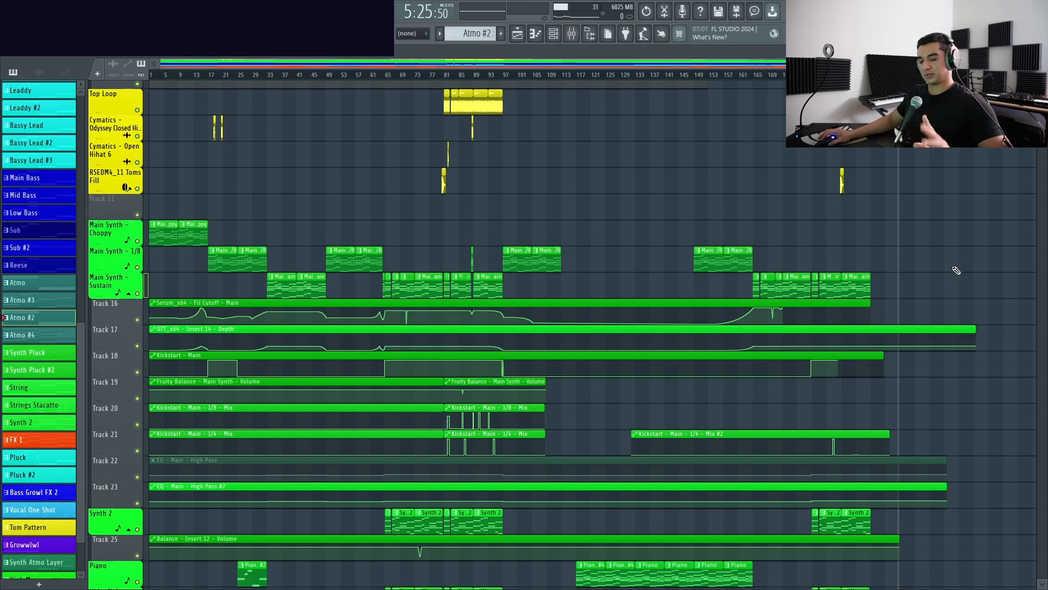
Inspect the Au5 I DAW Nation_Awaken_Bass 6 clip just before bar 185 up close and return to the full arrangement
scroll(935, 309, "down", 10)
scroll(939, 314, "up", 10, "ctrl")
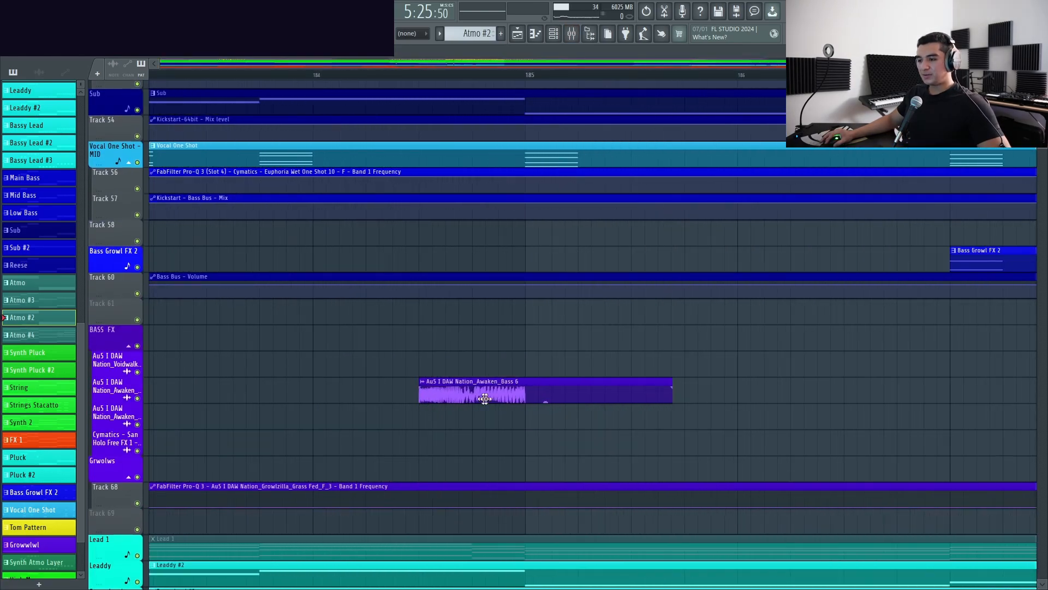
double_click(484, 399)
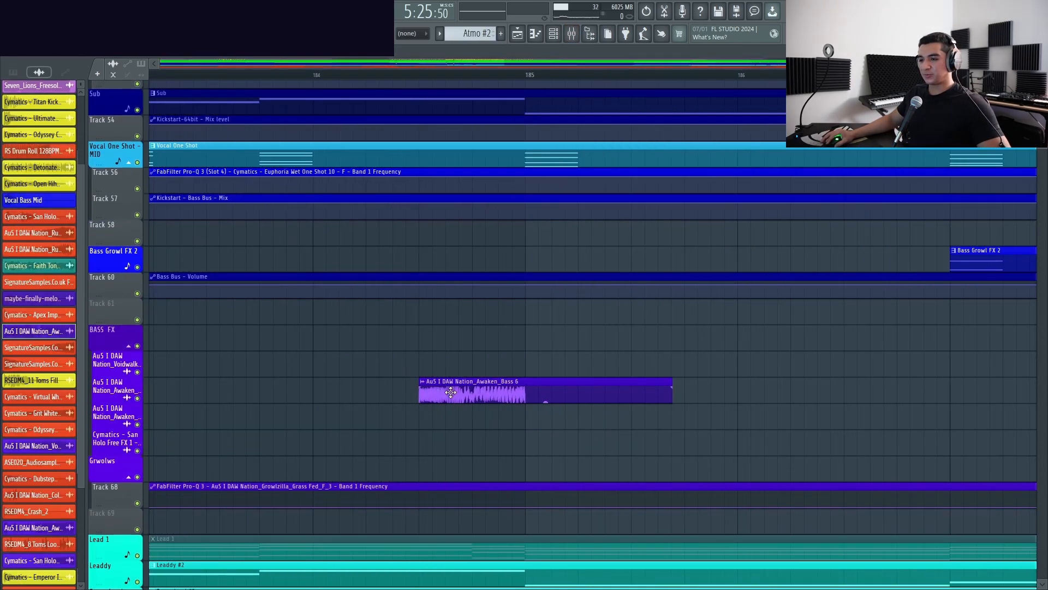
key("Escape")
scroll(975, 373, "down", 10, "ctrl")
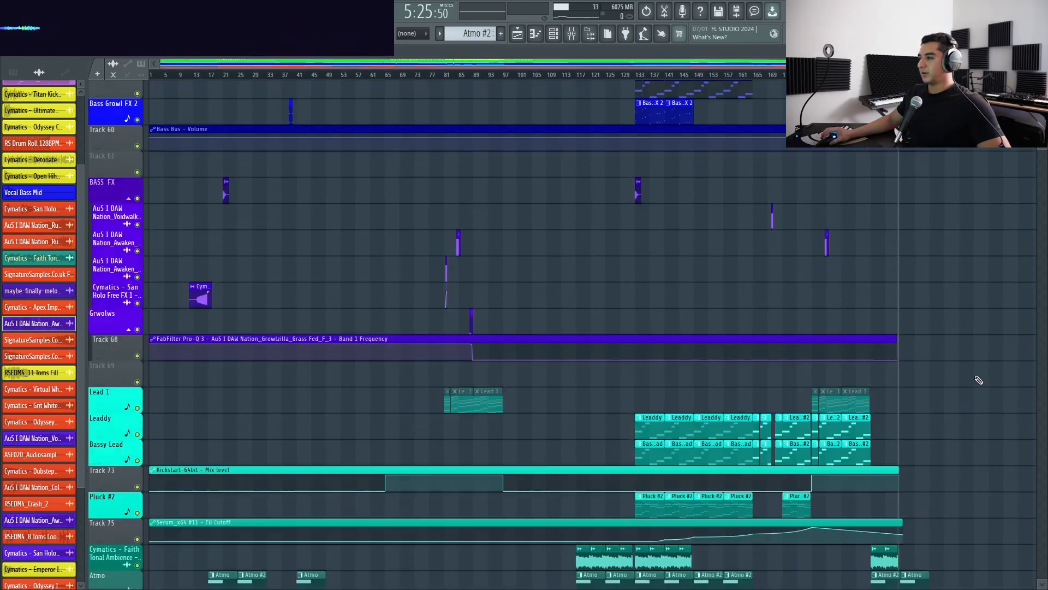
Switch the clip picker to patterns and look through the list from Main Synth - Choppy to High Mono
scroll(974, 373, "up", 15)
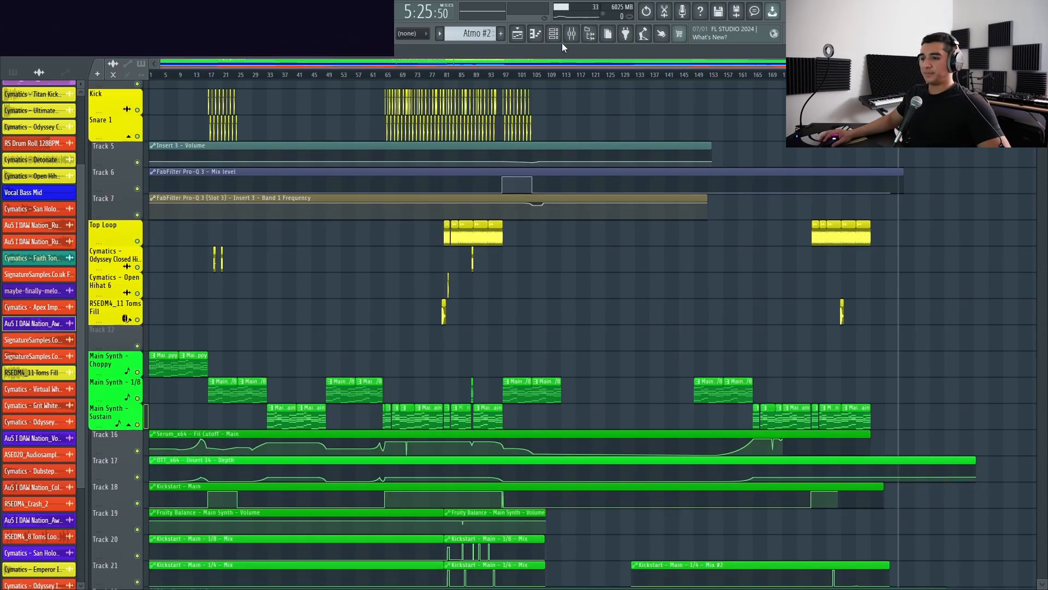
left_click(13, 72)
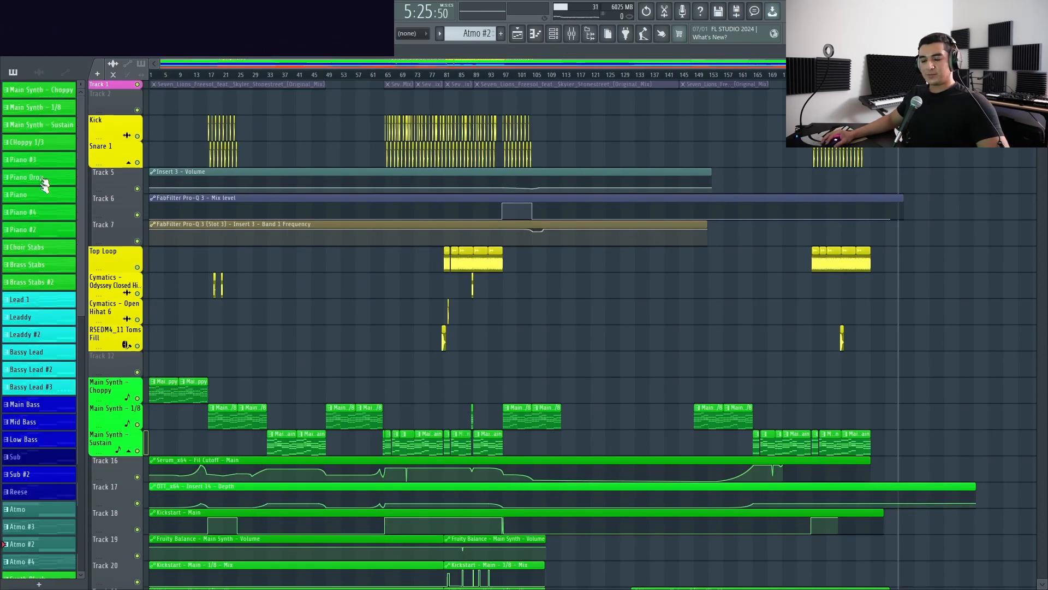
scroll(38, 208, "down", 3)
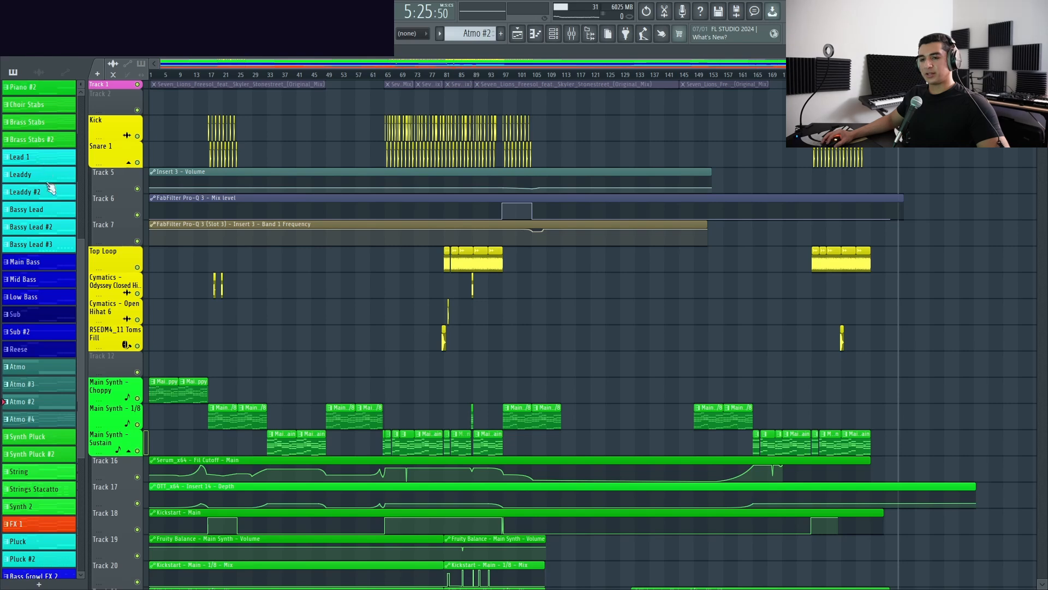
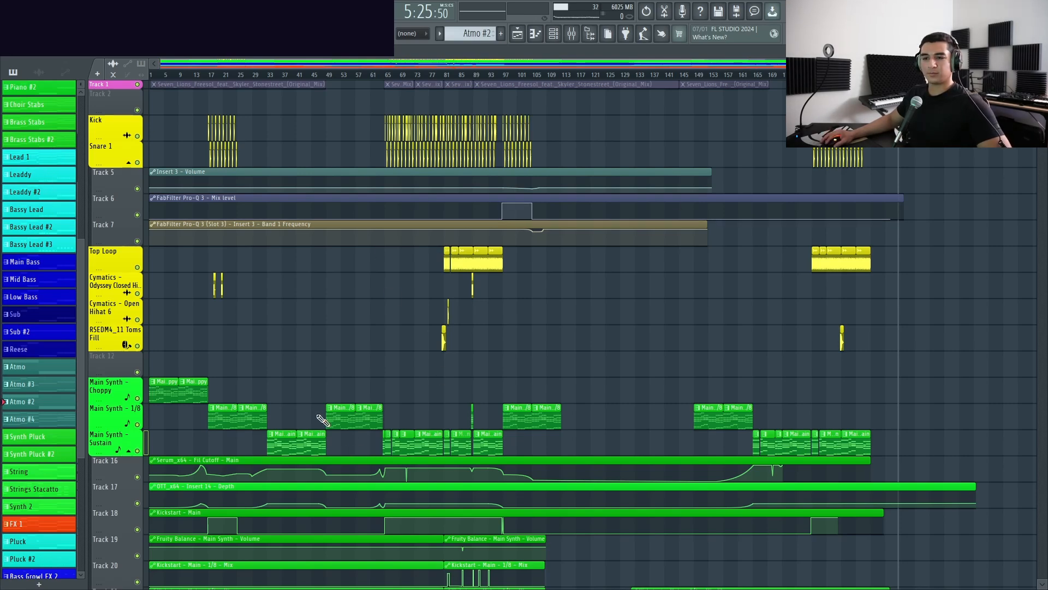
scroll(57, 251, "down", 3)
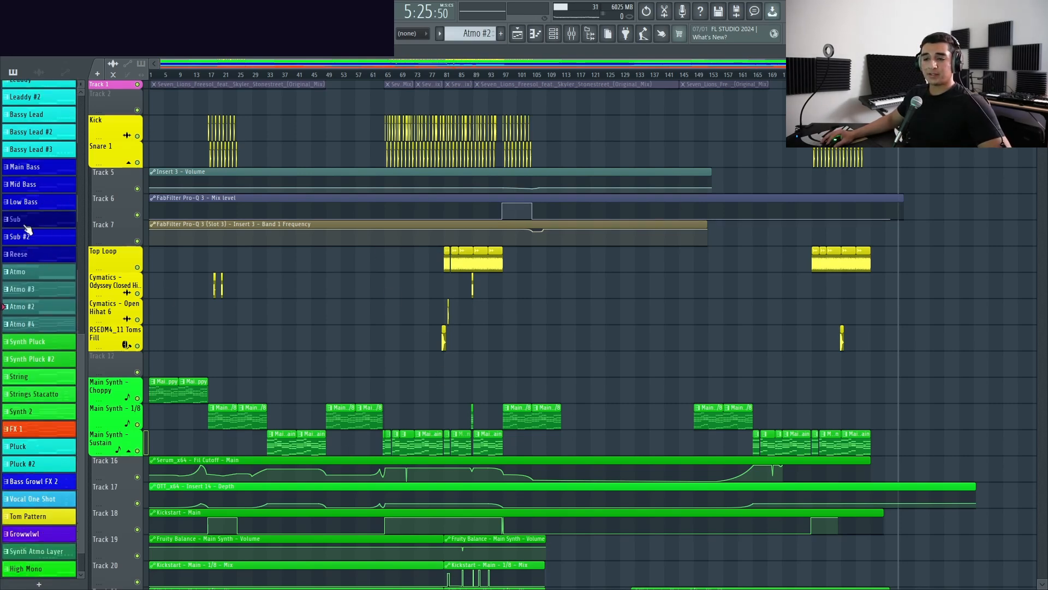
Examine the Low Bass, Main Bass, Mid Bass, Sub and Vocal One Shot tracks together with their automation clips
scroll(374, 334, "down", 14)
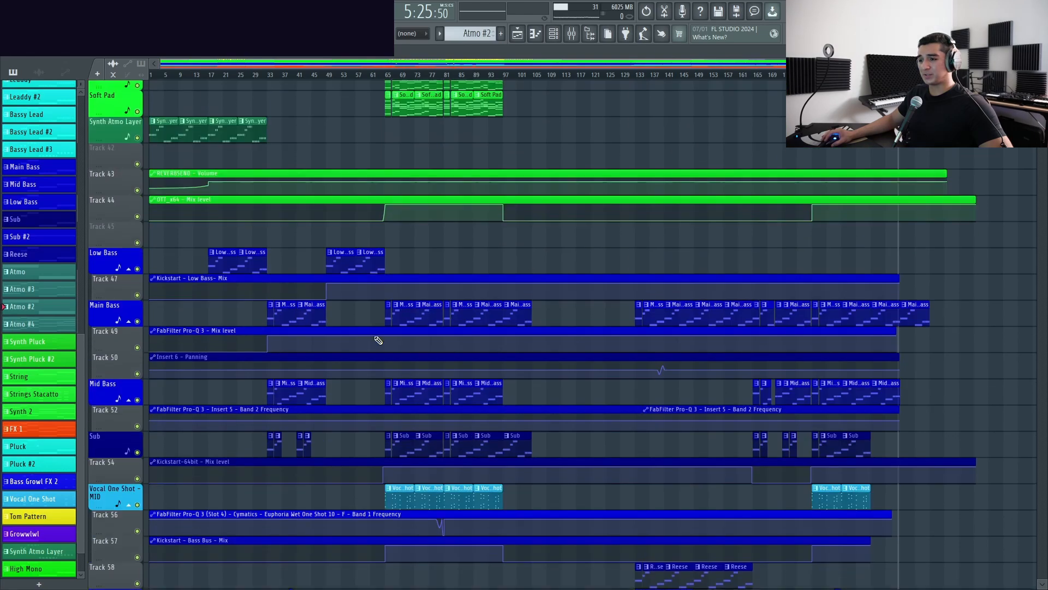
scroll(240, 199, "down", 1)
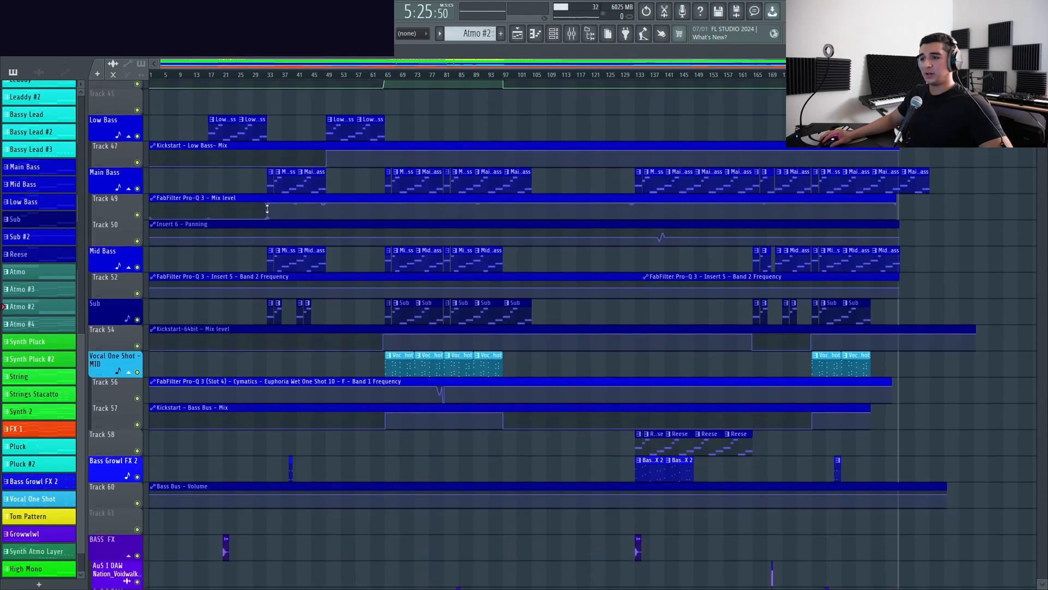
scroll(303, 251, "up", 1)
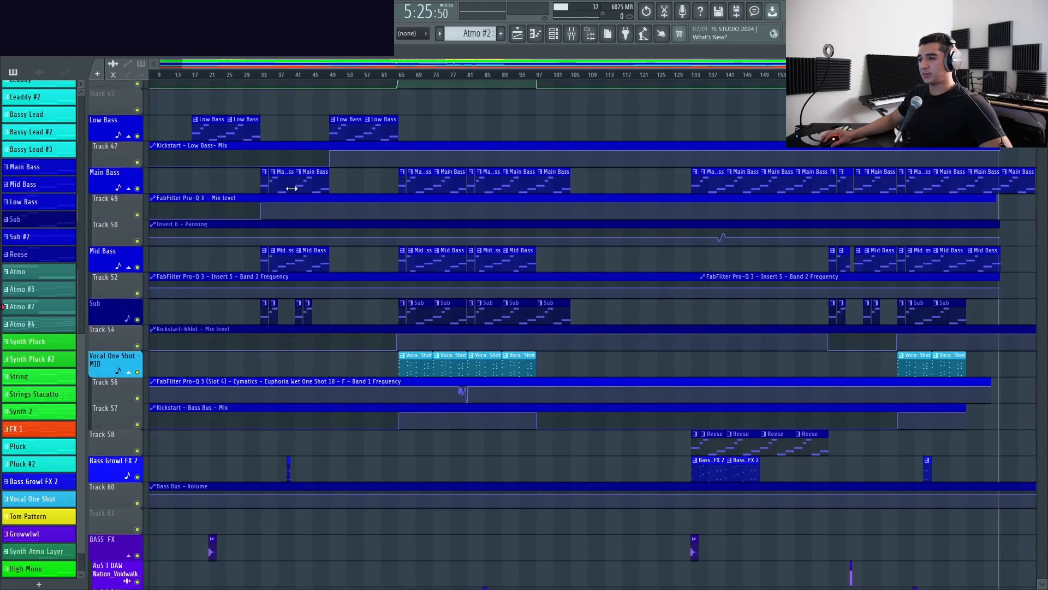
scroll(298, 190, "down", 1)
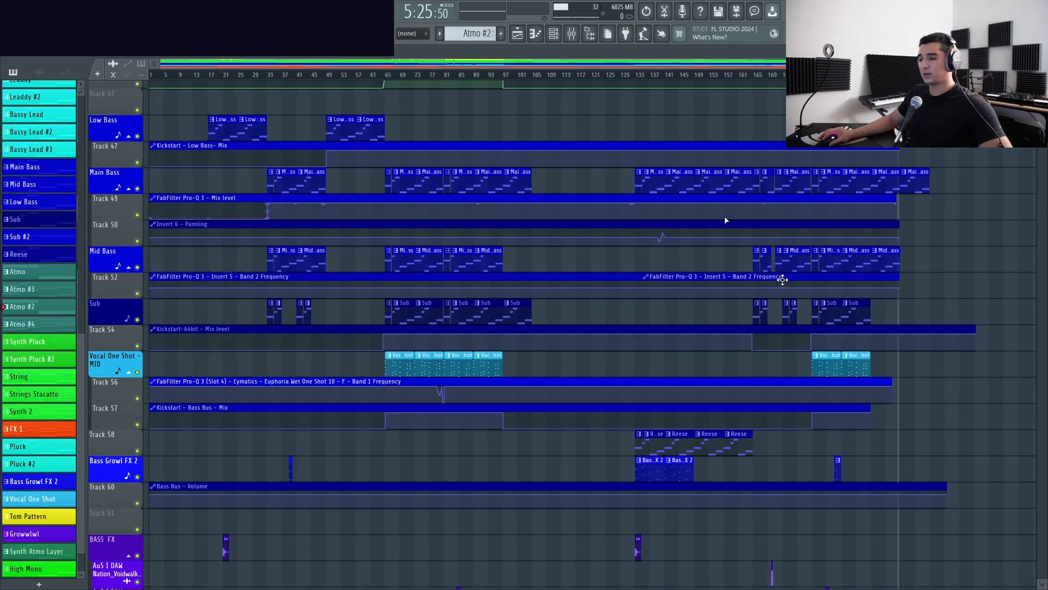
scroll(786, 371, "down", 5)
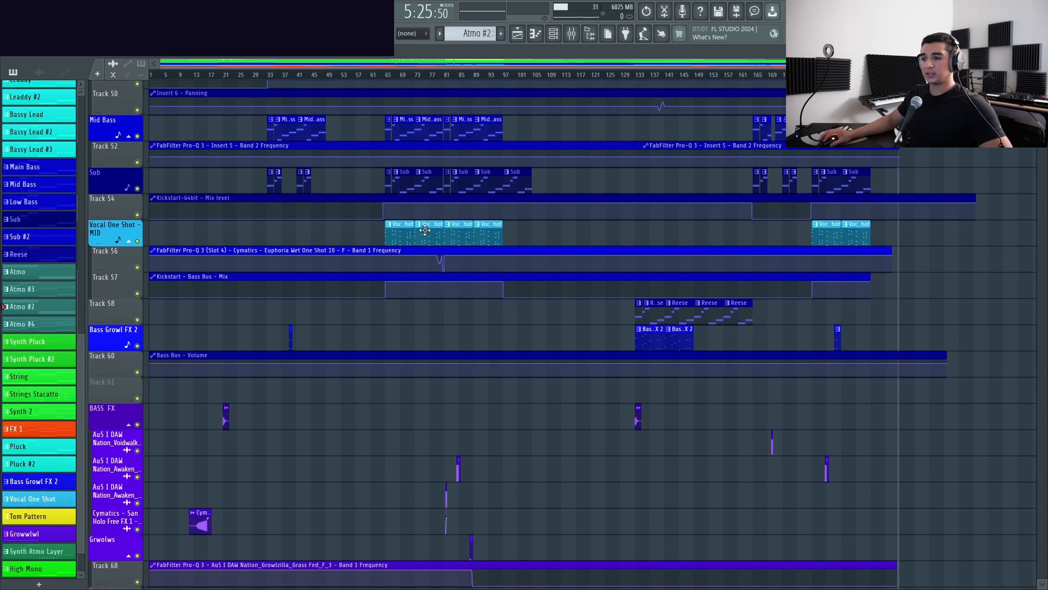
Place a short purple bass-effect clip on the Vocal One Shot - MID track around bar 44 and review the tracks below
left_click(309, 239)
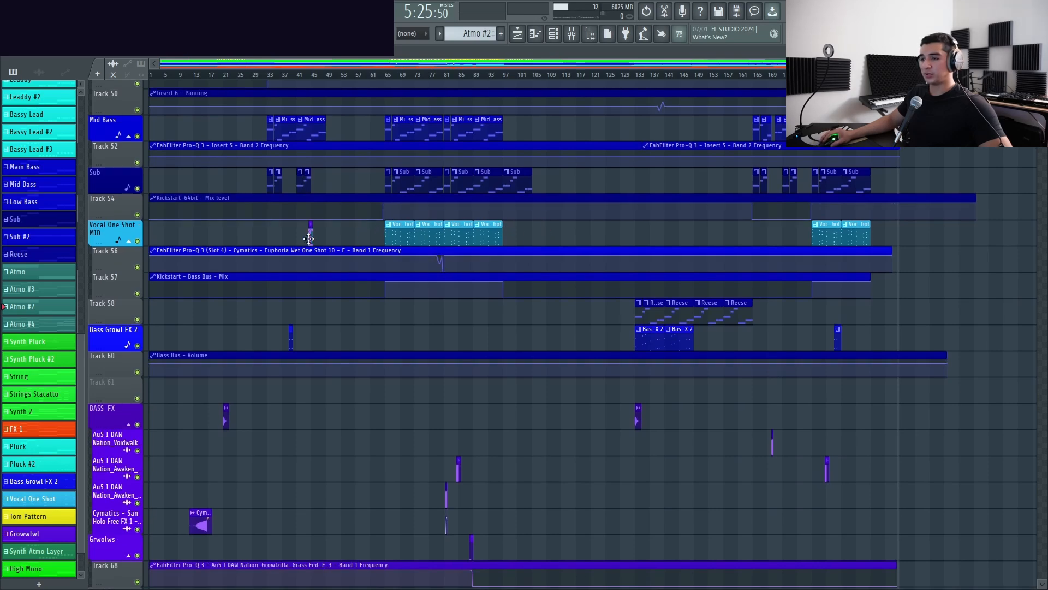
scroll(488, 245, "down", 18)
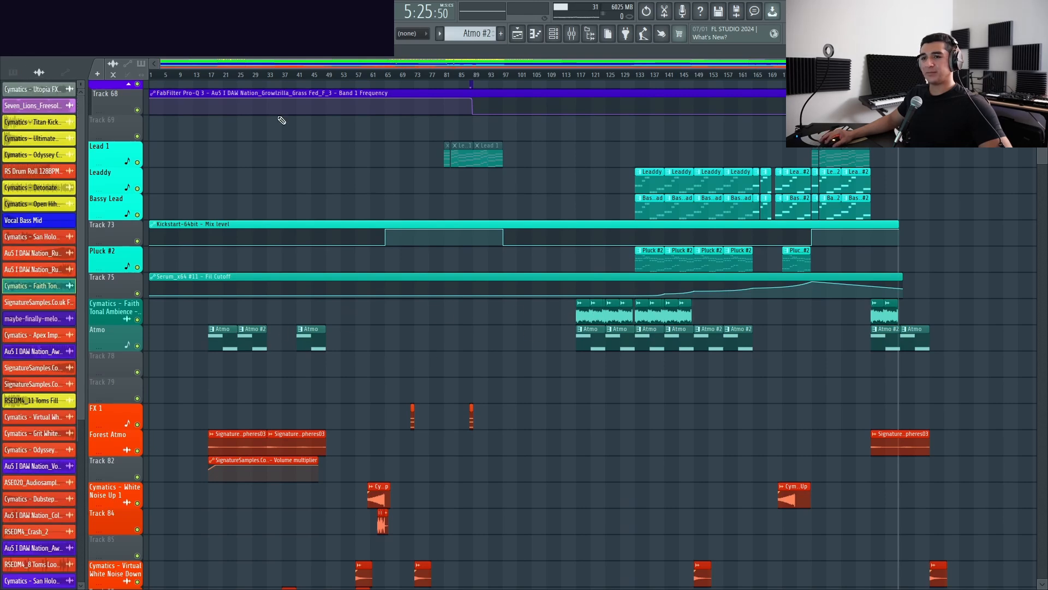
Show the patterns in the clip picker and look over the Atmo, Forest Atmo, white noise and impact tracks
scroll(33, 272, "down", 1)
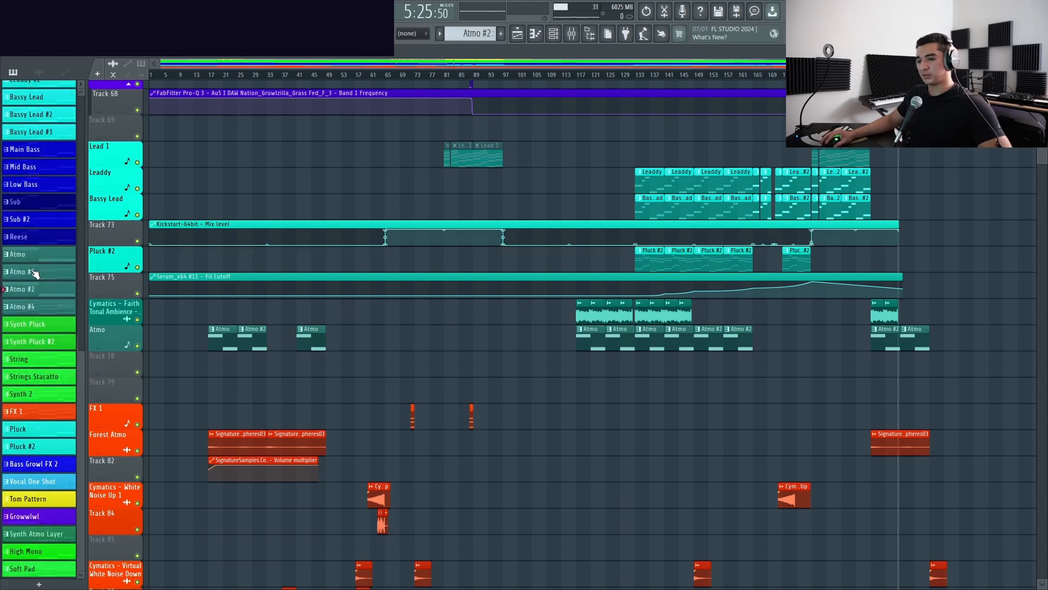
scroll(573, 325, "down", 6)
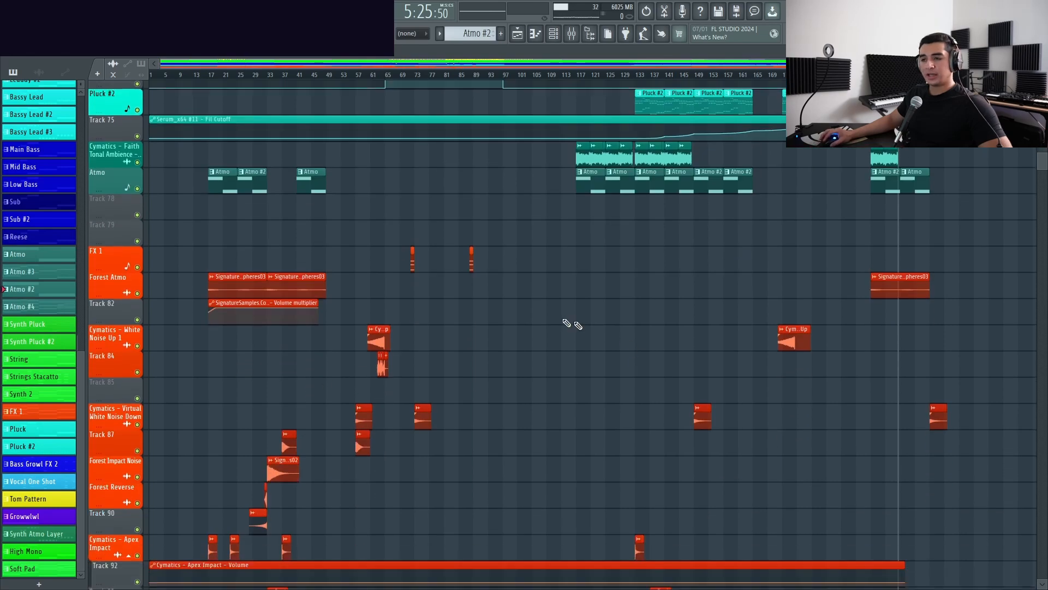
scroll(466, 361, "up", 20)
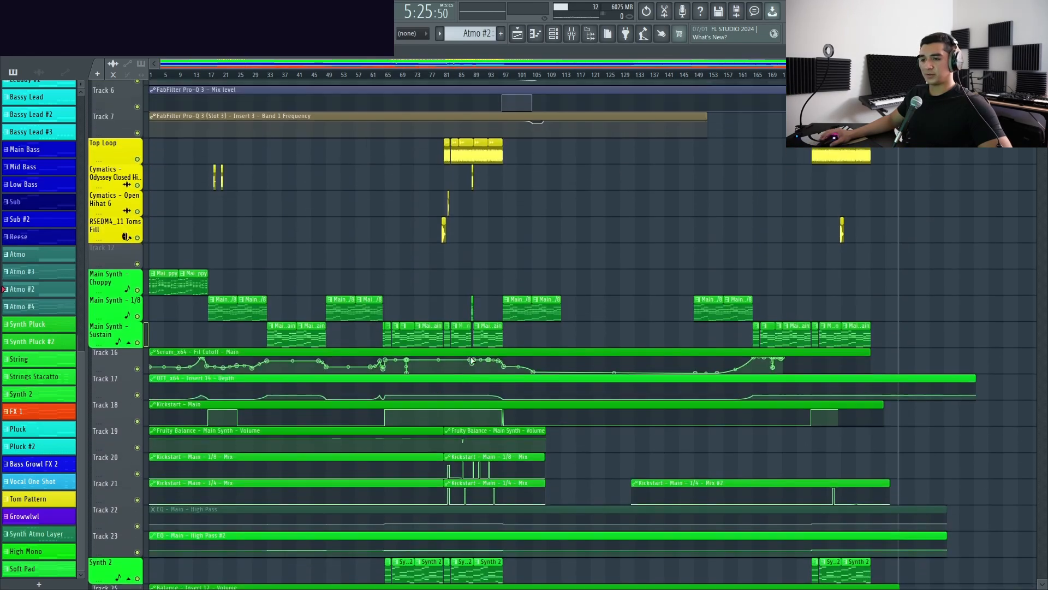
Examine the green Main Synth, Synth 2, Piano, Choir Stabs and Brass Stabs tracks with their automation clips
scroll(369, 295, "down", 3)
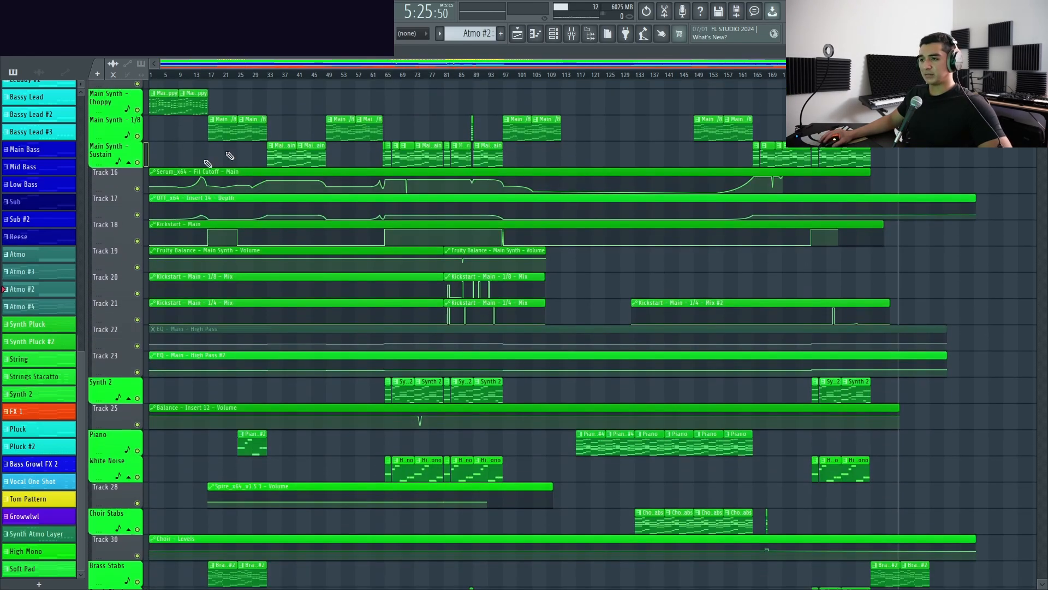
scroll(383, 246, "down", 5)
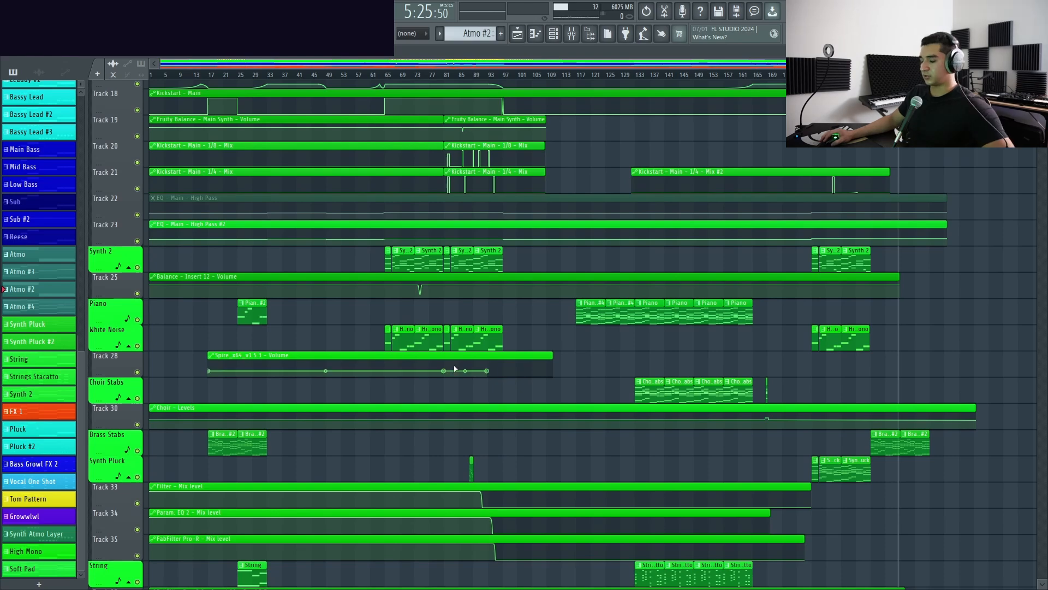
scroll(621, 372, "down", 2)
scroll(622, 371, "down", 2)
Inspect the Choir Stabs, Strings Stacatto and String clips from bar 133 up close, and return to the start of the track list
scroll(644, 295, "up", 4)
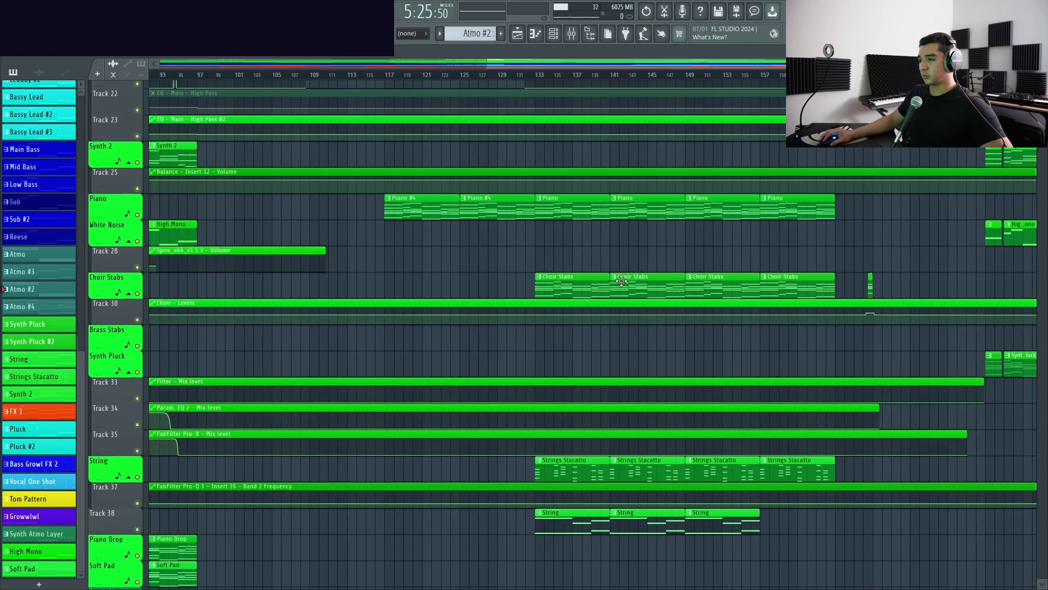
scroll(624, 283, "down", 5)
scroll(555, 347, "up", 3)
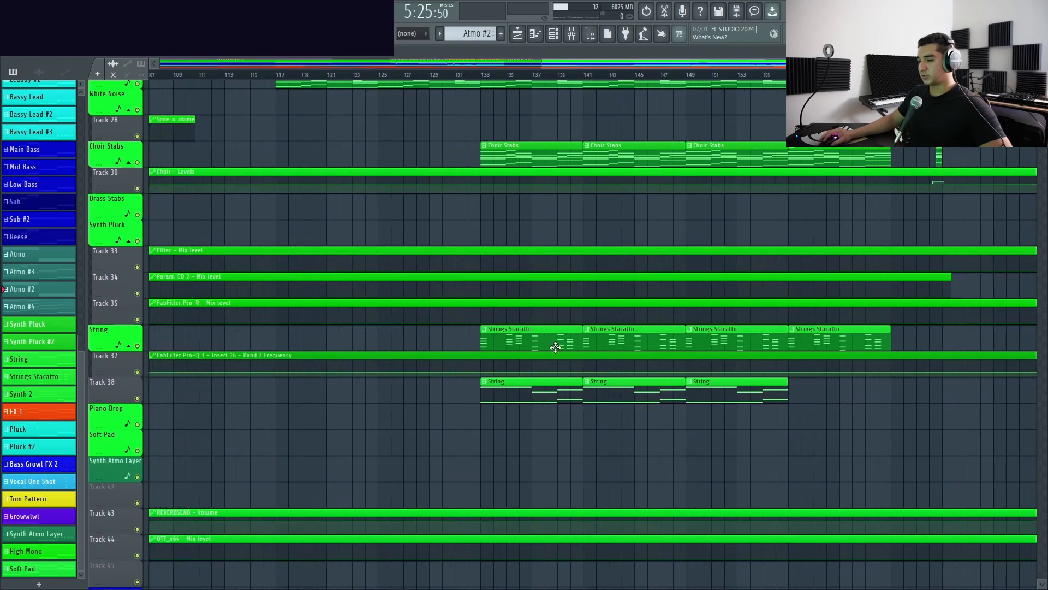
scroll(598, 347, "down", 5)
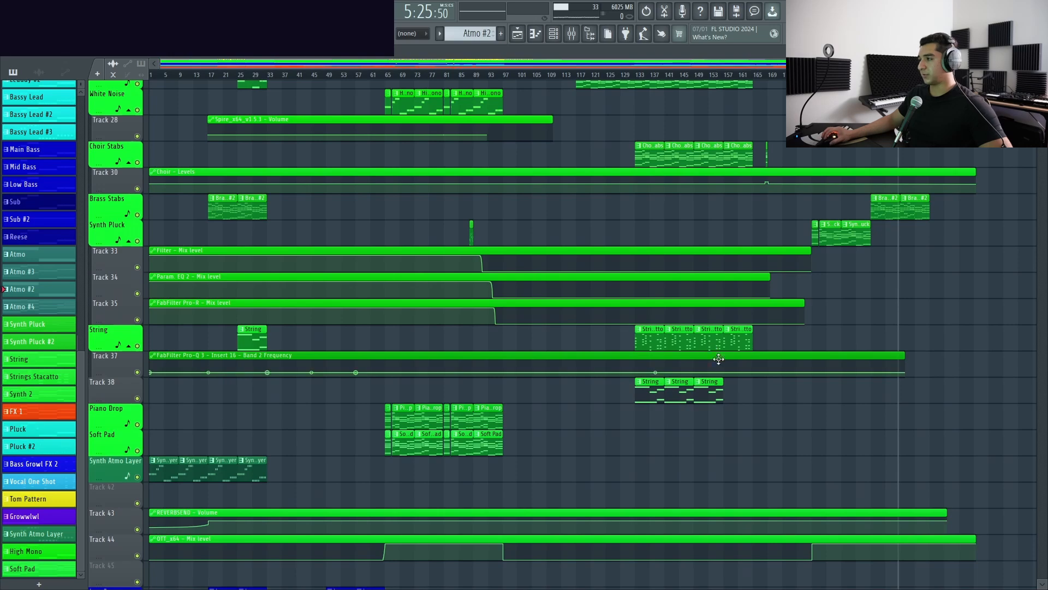
scroll(938, 362, "up", 5)
scroll(924, 391, "up", 3)
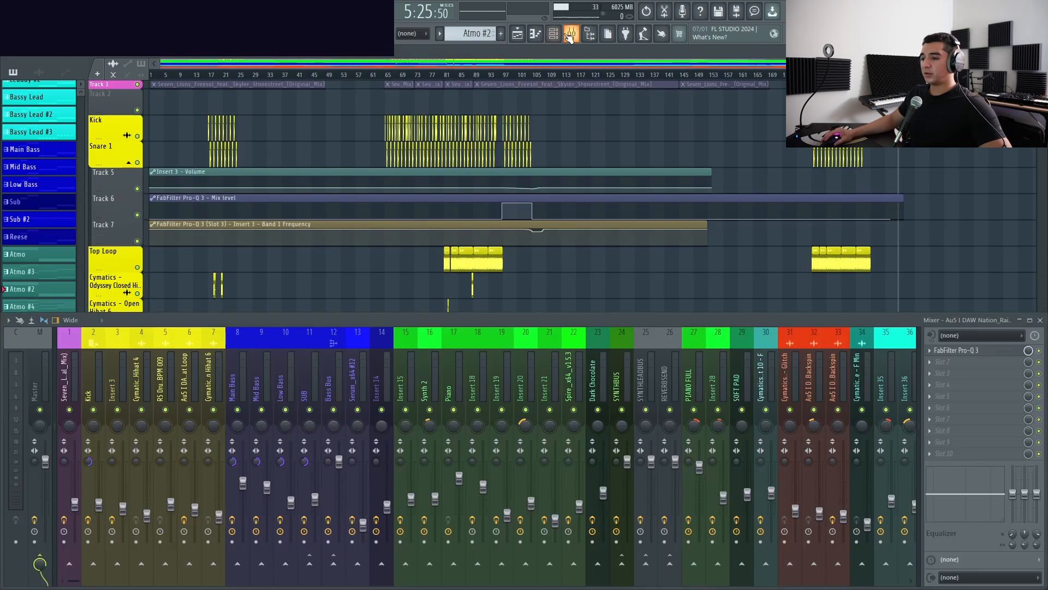
Open the mixer, review its colour-coded inserts from the drums to the effects and back, and close it to show the playlist
scroll(562, 382, "down", 5)
scroll(562, 382, "down", 4)
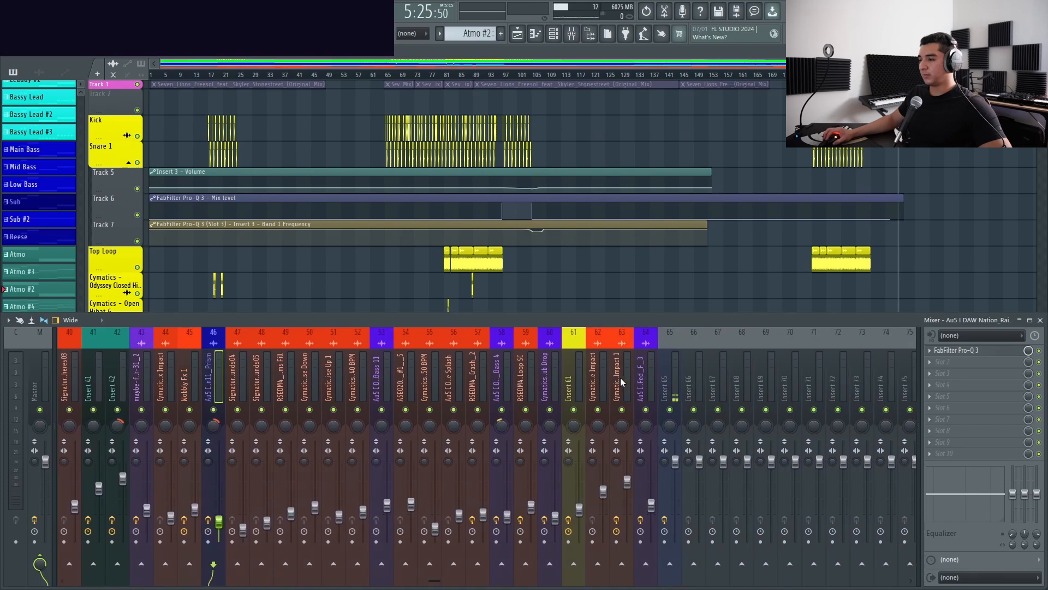
scroll(647, 359, "up", 15)
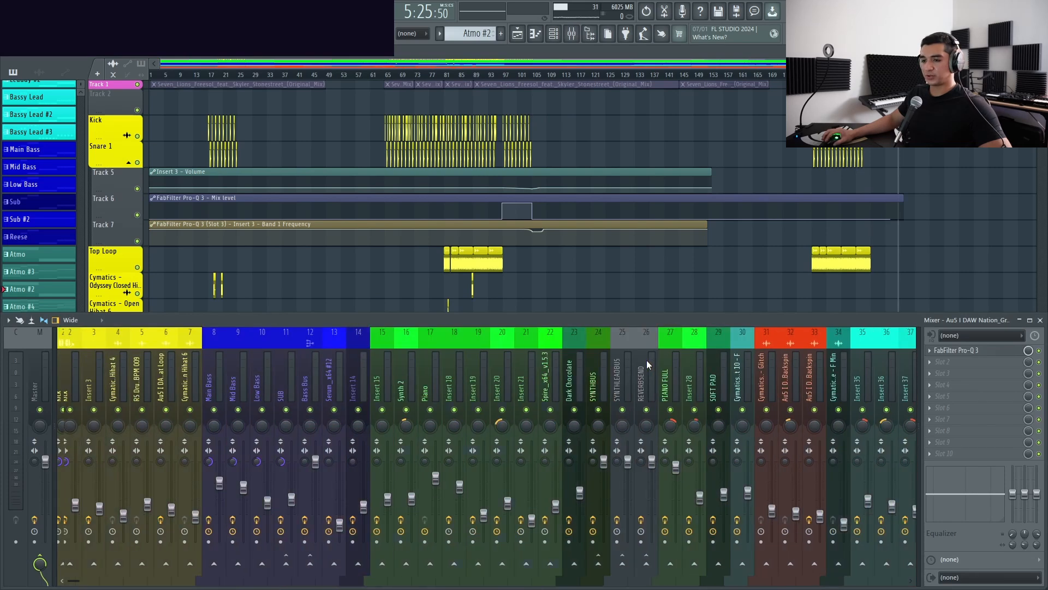
scroll(313, 368, "up", 2)
scroll(533, 333, "down", 2)
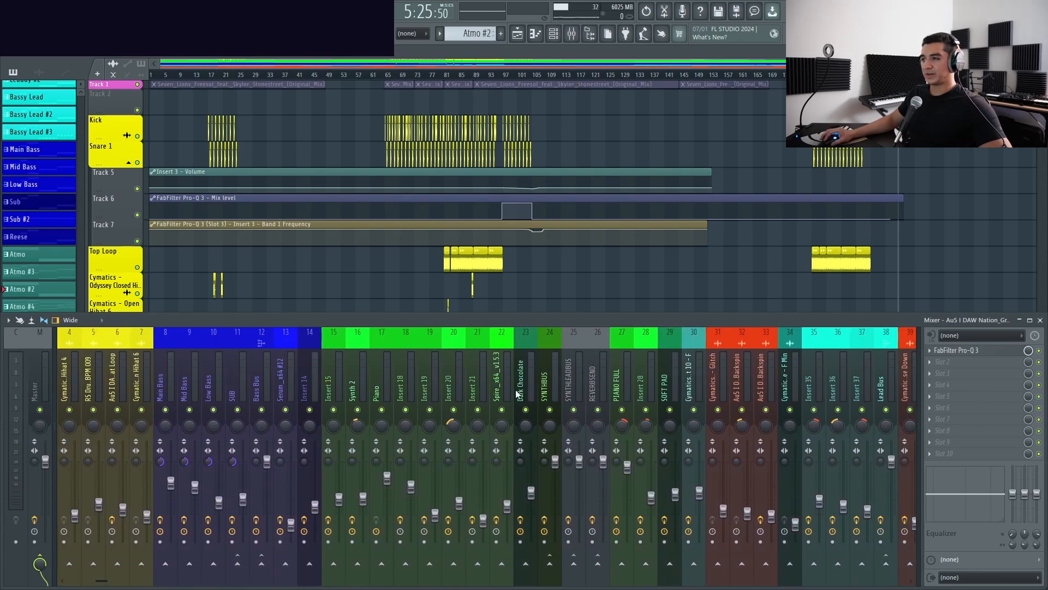
left_click(571, 33)
scroll(764, 328, "down", 1)
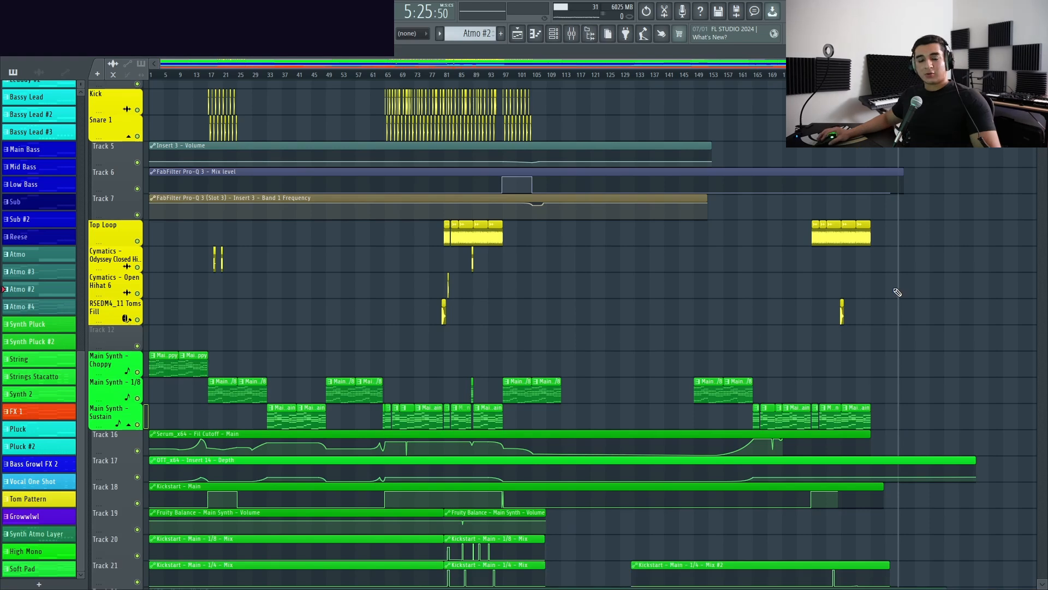